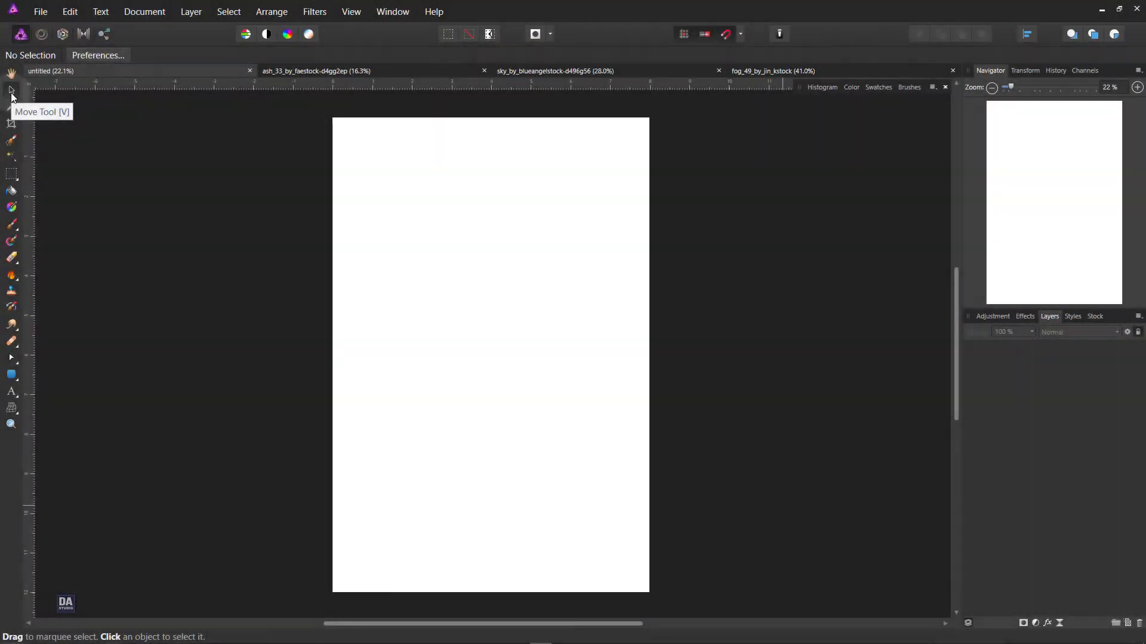
Step: Copy the sky_by_blueangelstock storm-sky image and paste it into the untitled document
click(525, 71)
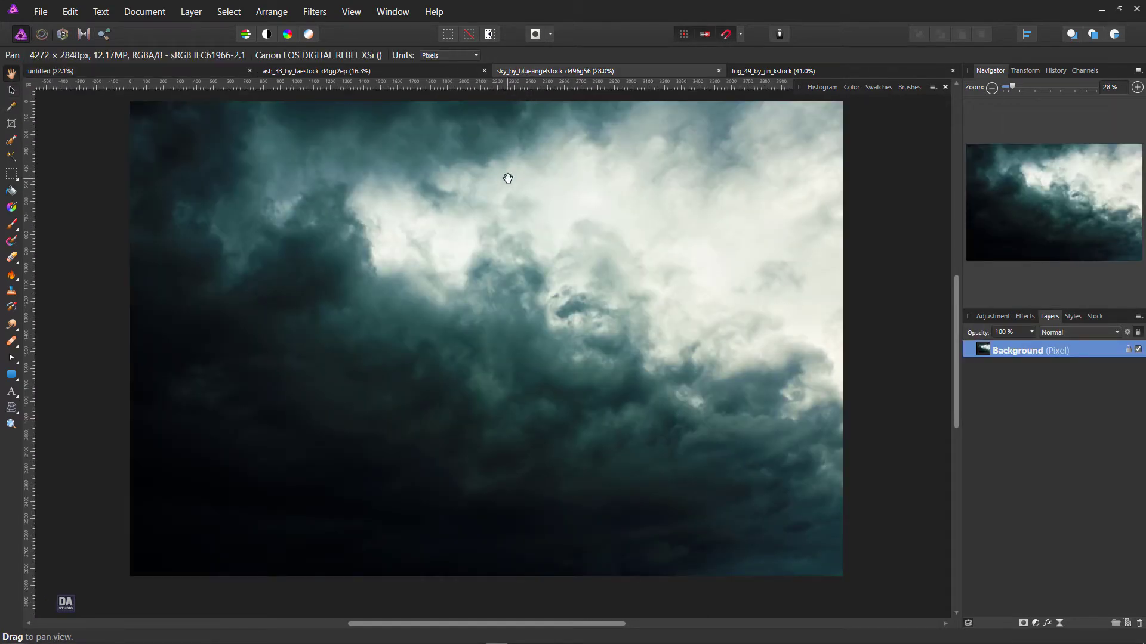
click(69, 12)
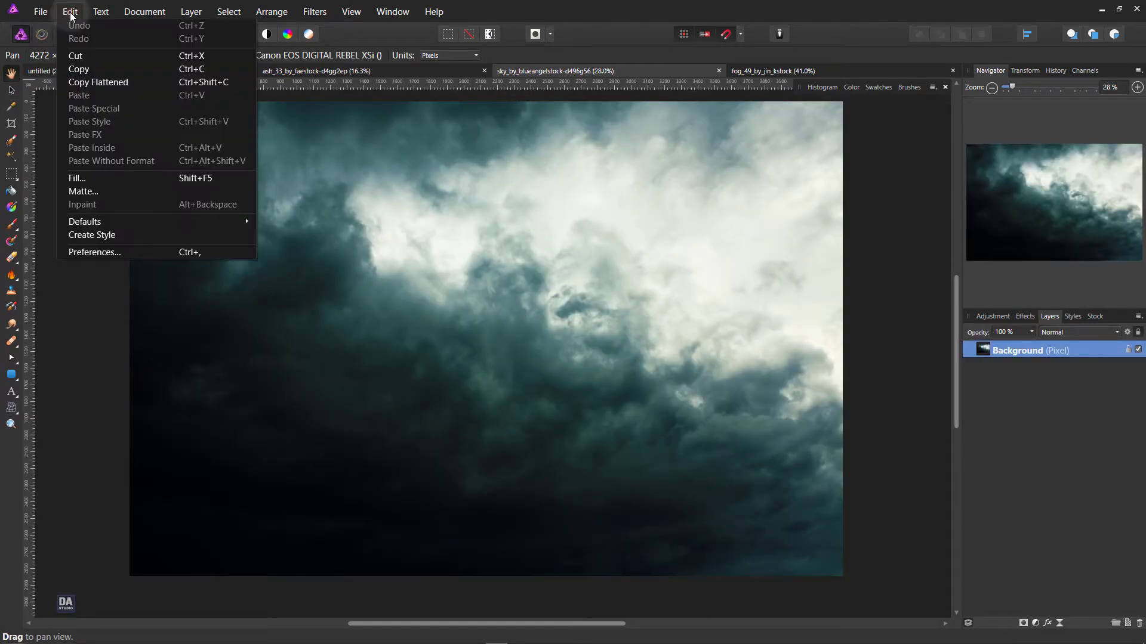
click(81, 68)
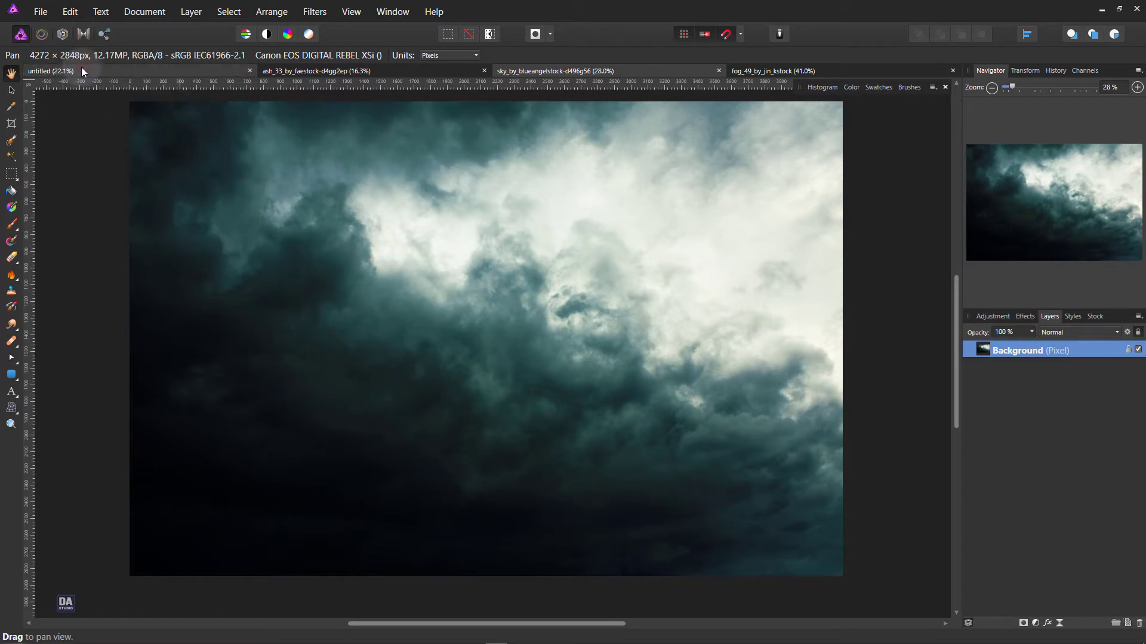
click(72, 13)
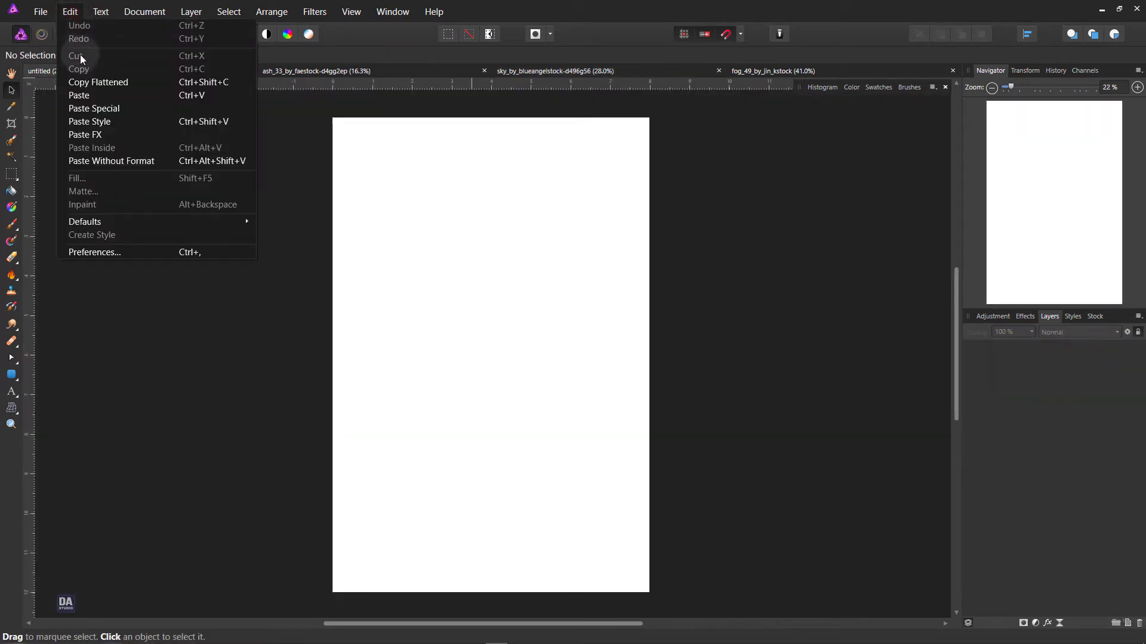
click(88, 96)
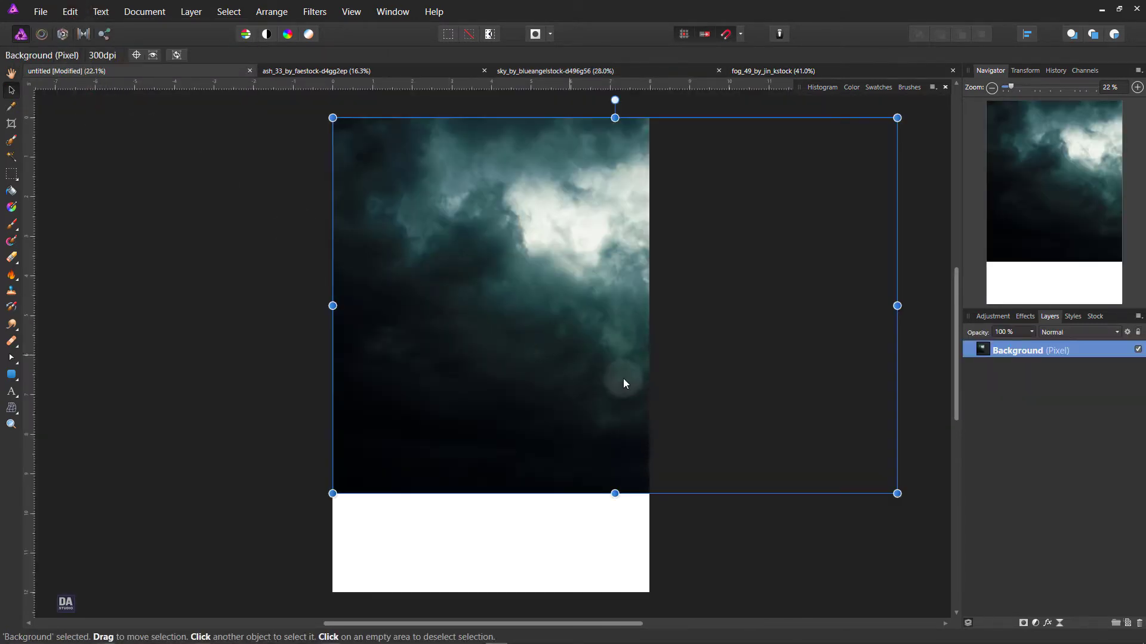
Step: Scale and center the pasted sky so it covers the whole portrait canvas with no white showing
drag(896, 493, 839, 455)
drag(582, 356, 507, 356)
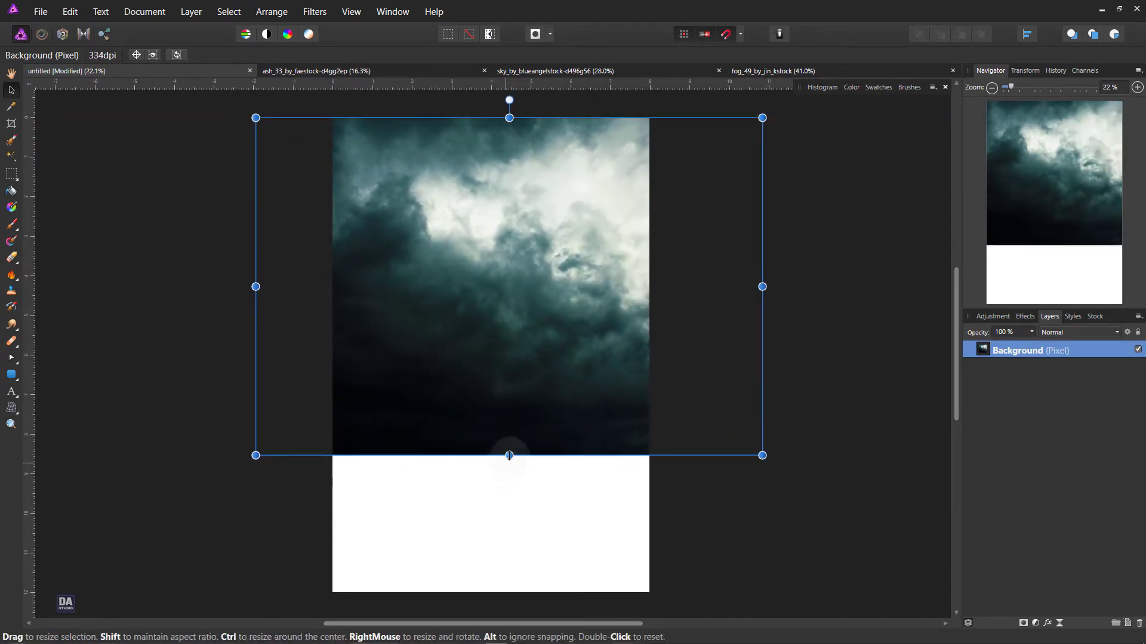
drag(509, 455, 520, 553)
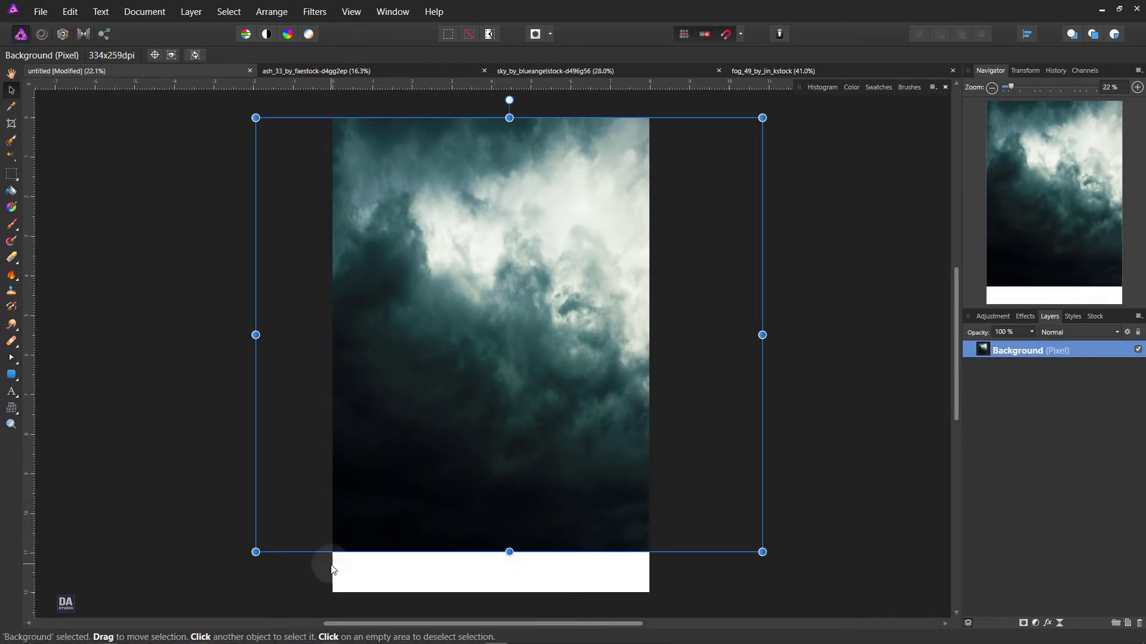
drag(255, 552, 208, 593)
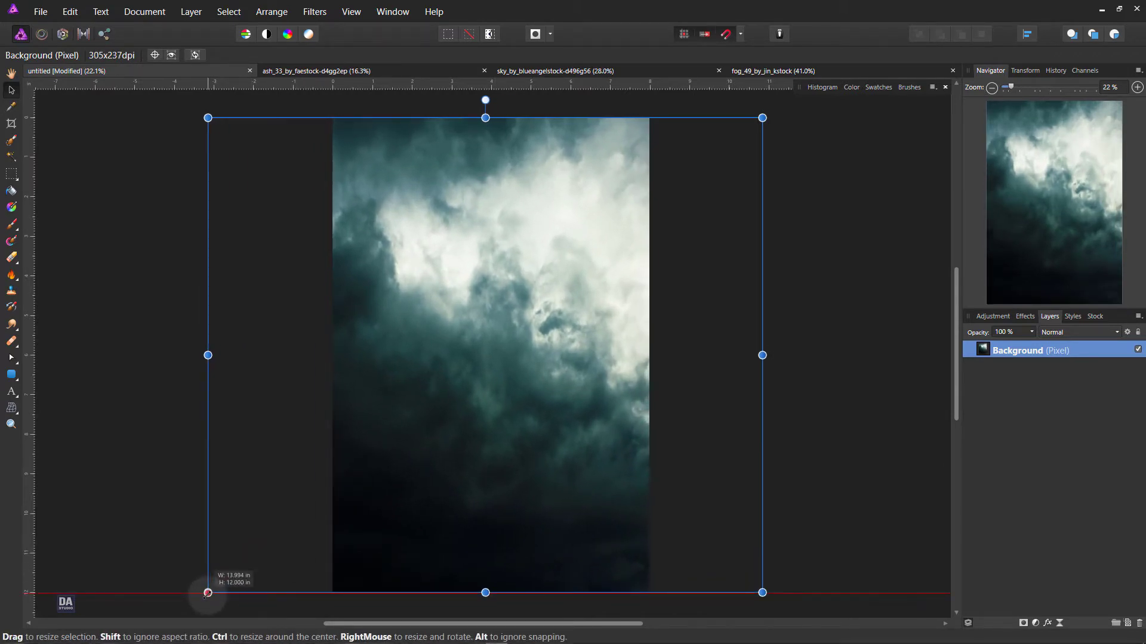
drag(577, 453, 600, 456)
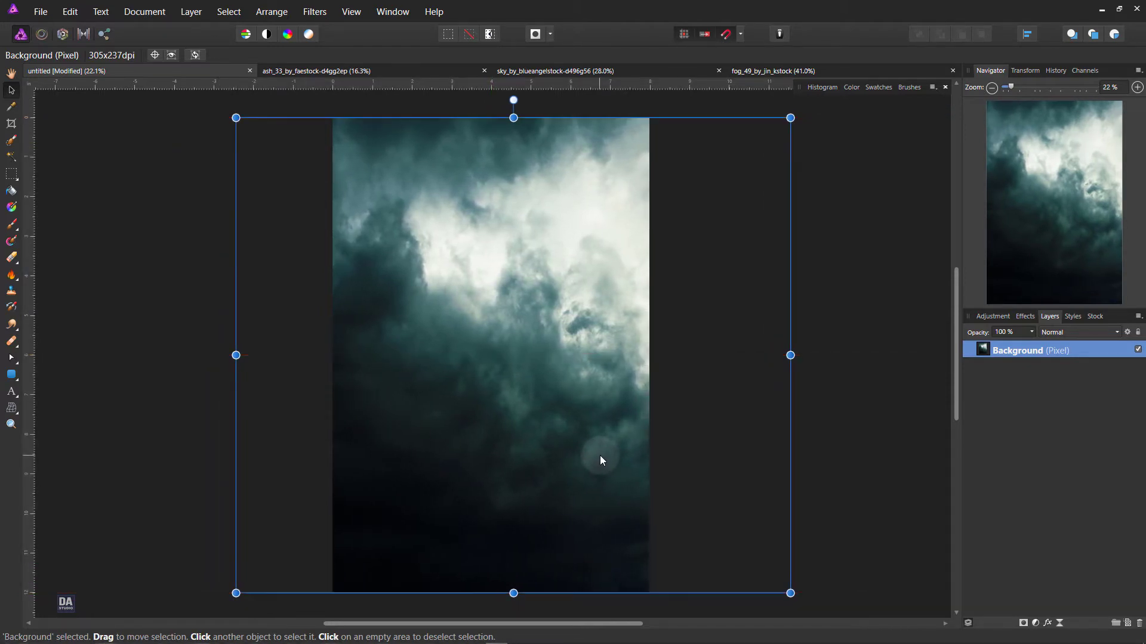
click(755, 192)
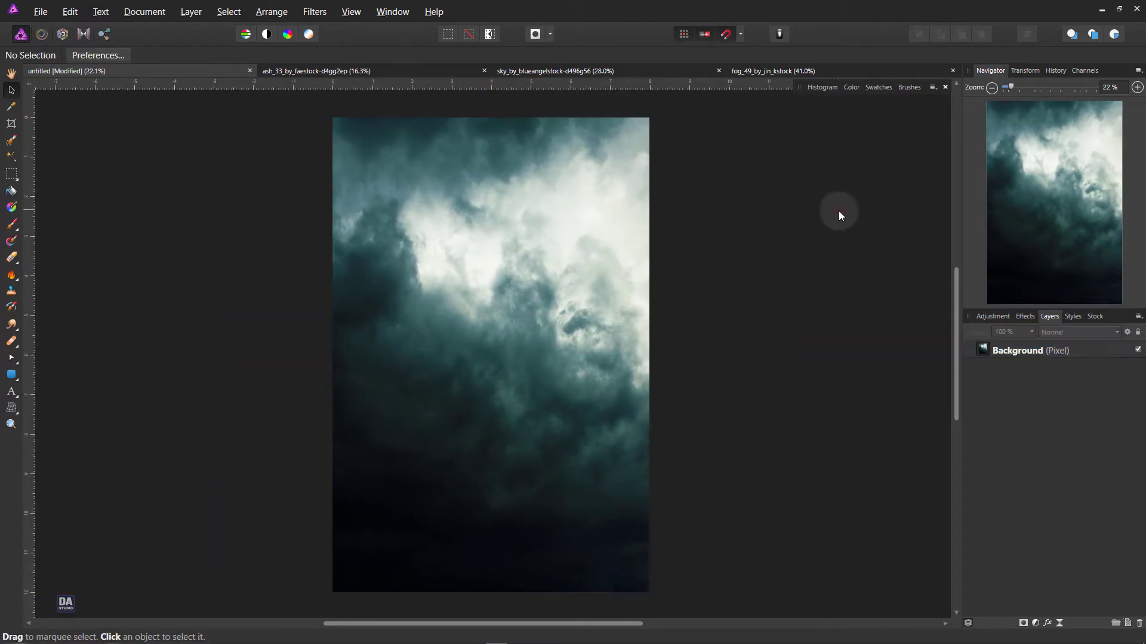
click(992, 356)
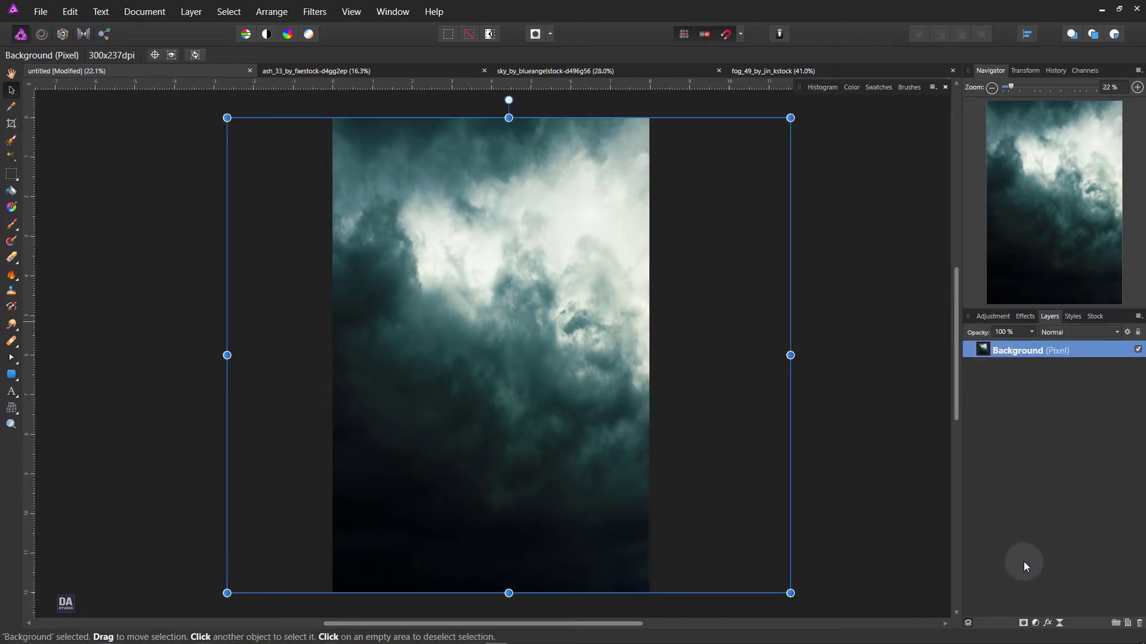
Step: Add an HSL Shift adjustment to the sky (saturation -46%, luminosity 8%), then add an empty pixel layer
click(1036, 624)
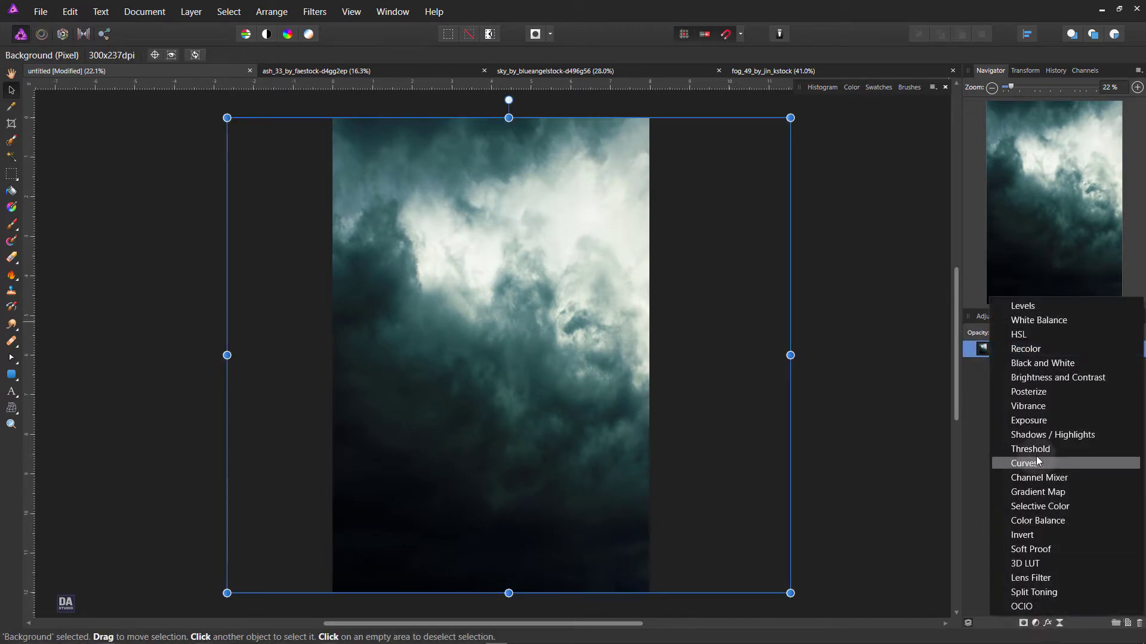
click(1054, 338)
drag(829, 354, 785, 353)
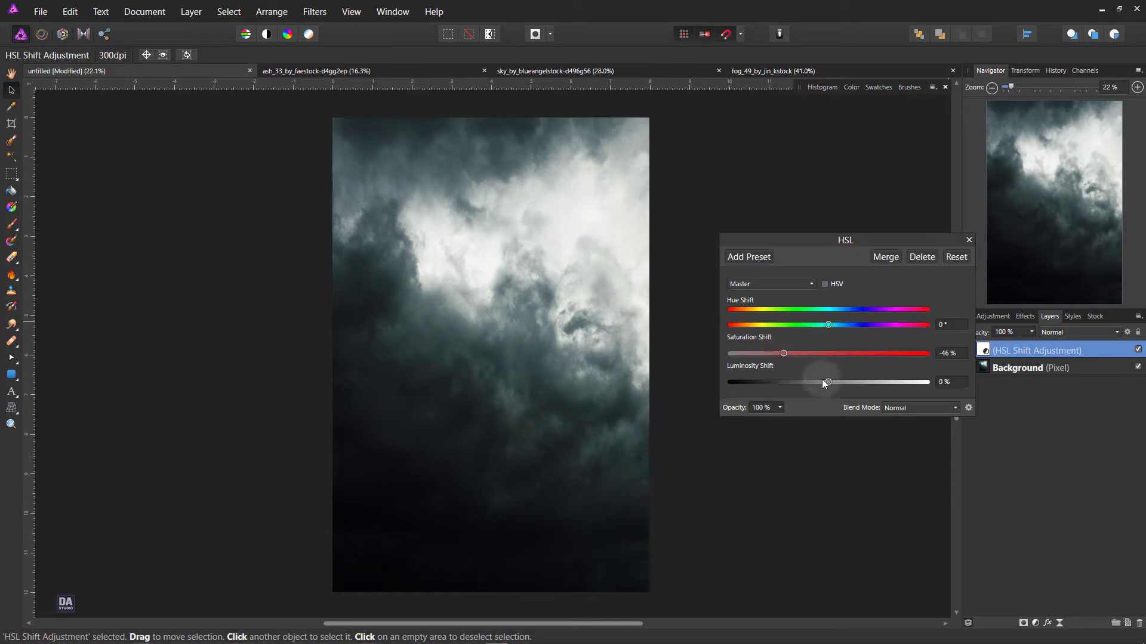
drag(828, 382, 834, 383)
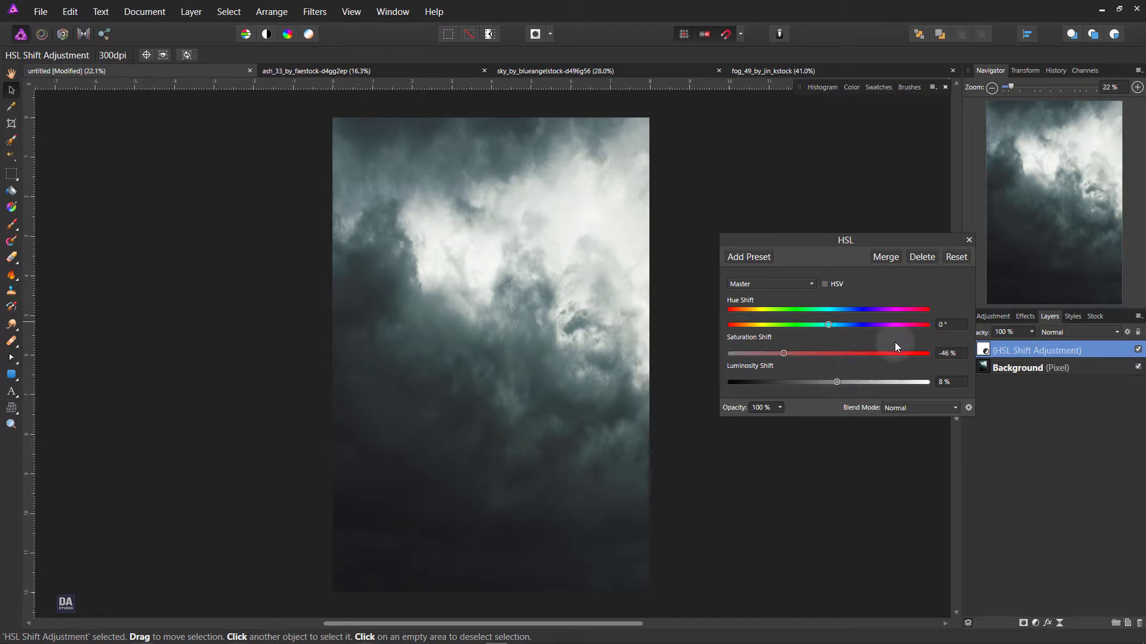
click(969, 240)
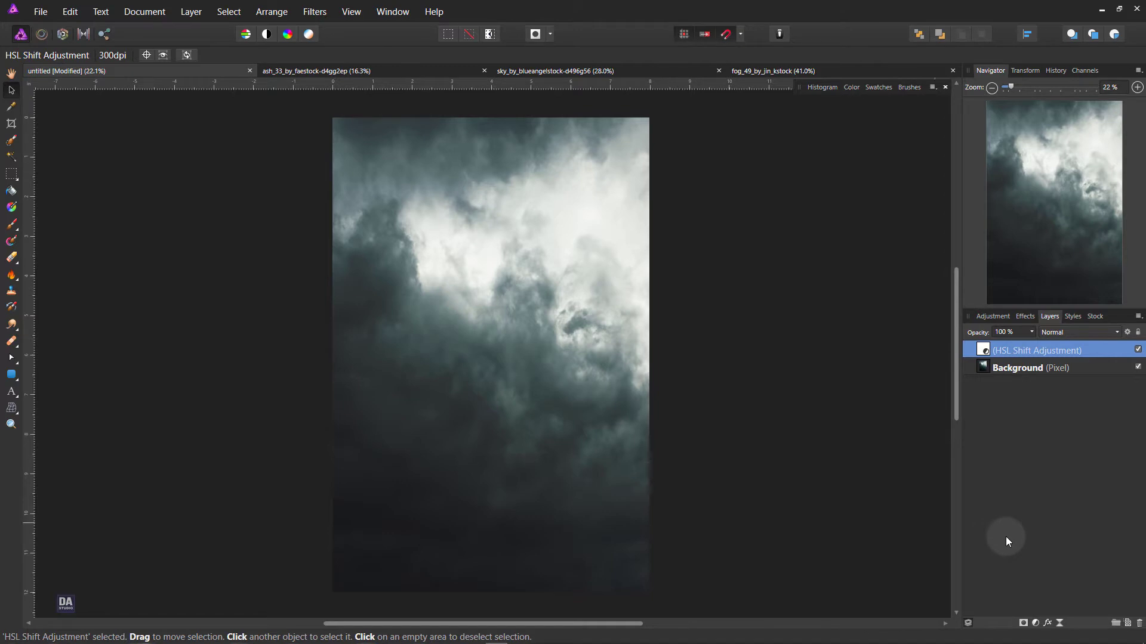
click(1128, 623)
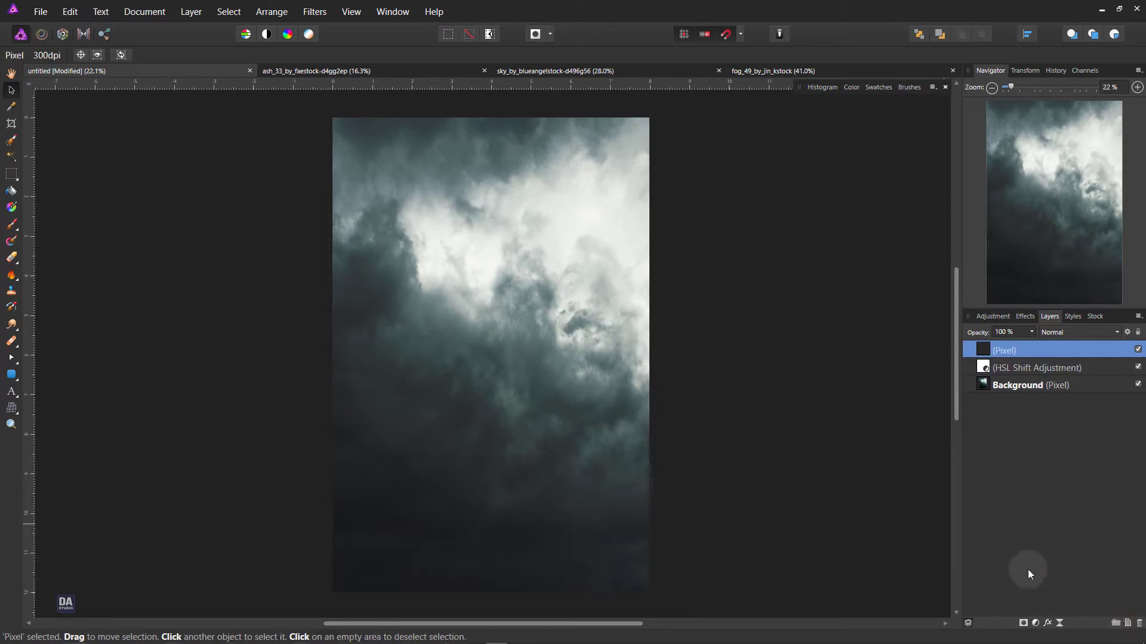
Step: Draw a linear gradient up from the bottom-left, running from #304a63 to a 0% opacity end stop
click(11, 208)
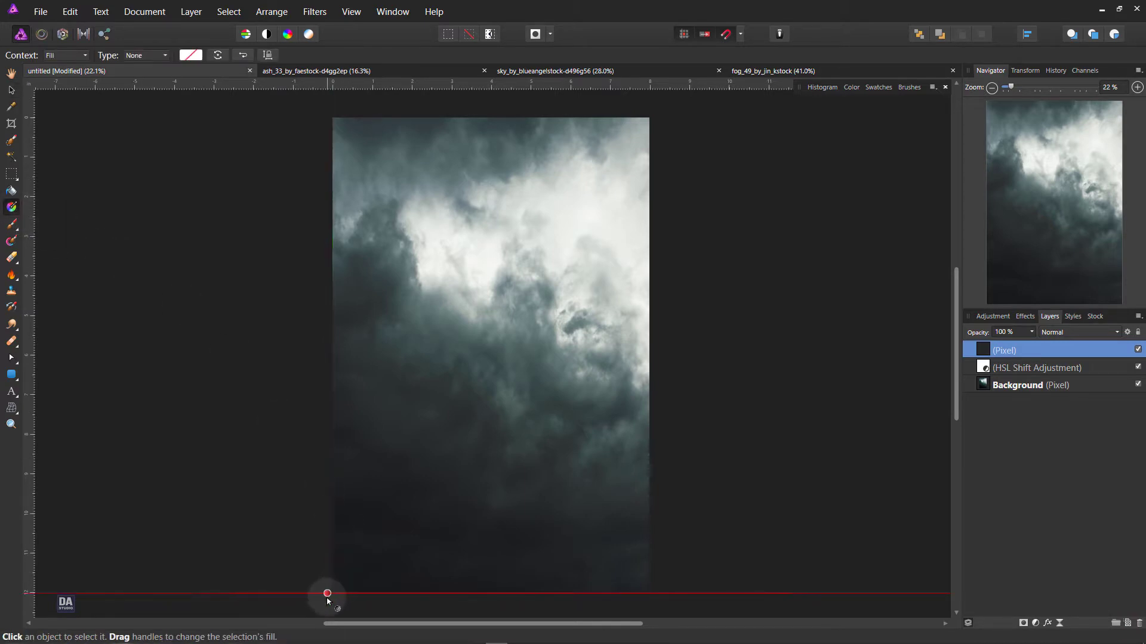
mouse_move(324, 602)
mouse_down()
mouse_move(508, 379)
mouse_move(498, 378)
mouse_up()
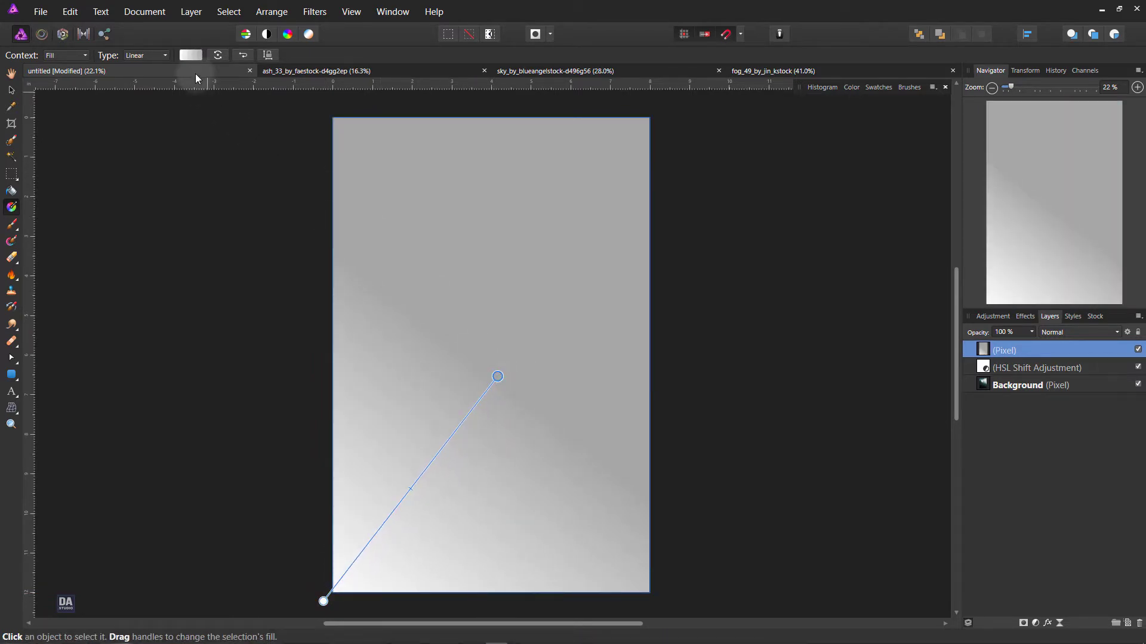
click(195, 56)
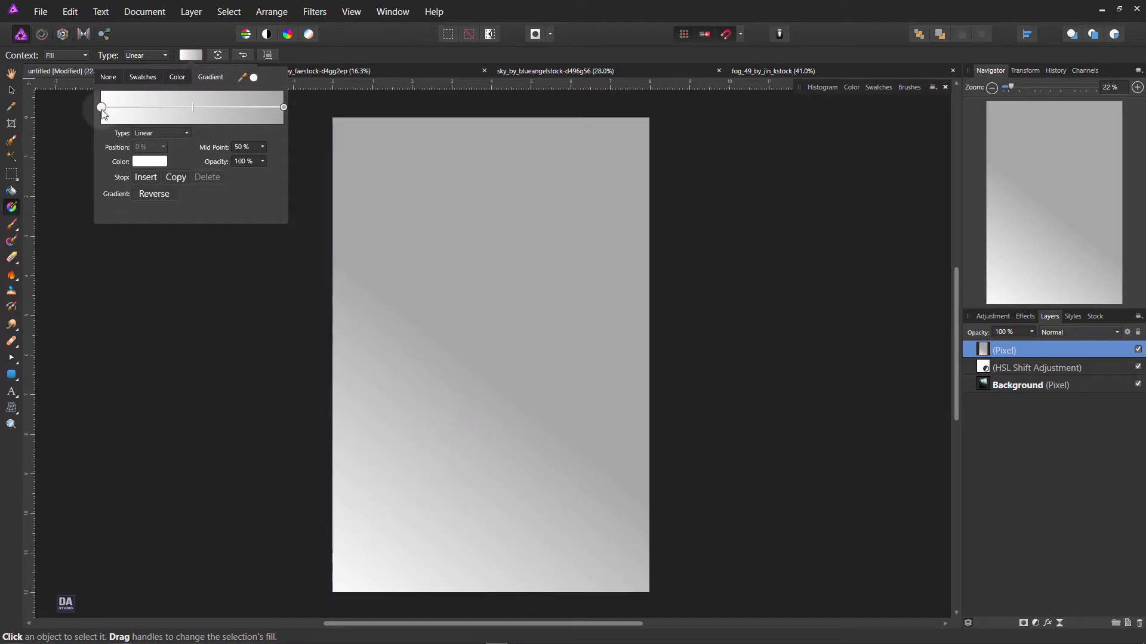
click(147, 162)
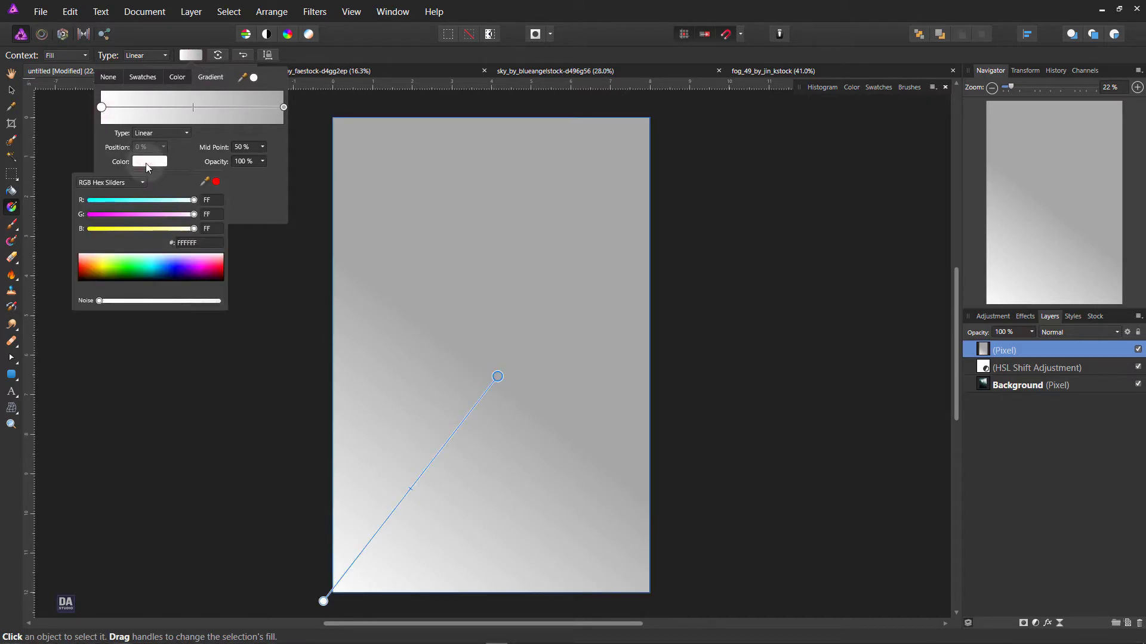
double_click(193, 243)
text(304a63)
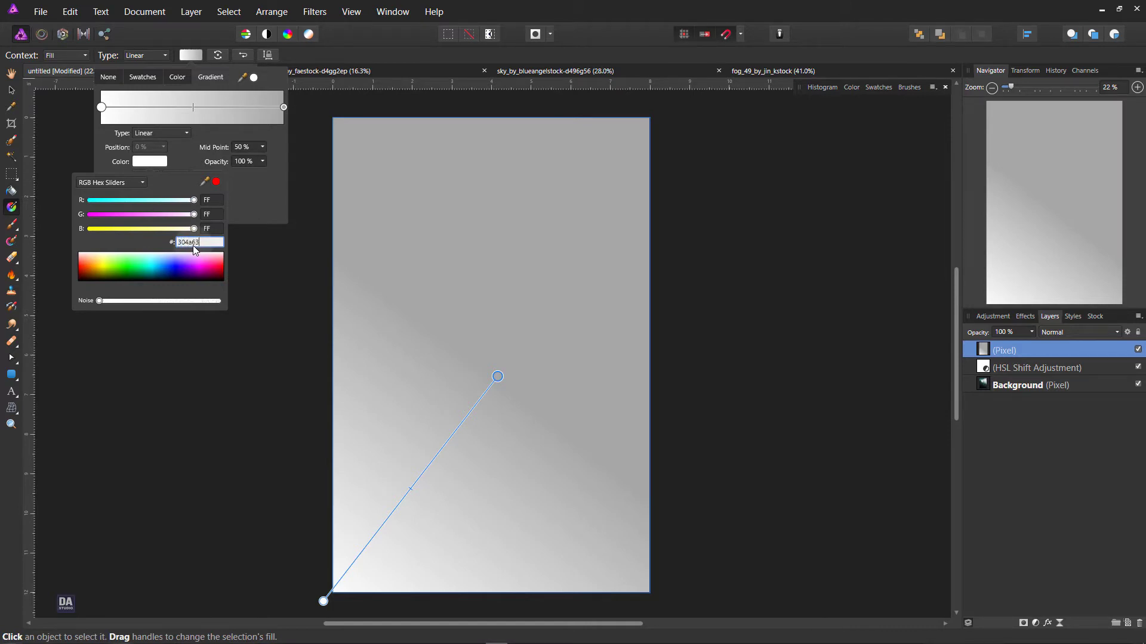
click(235, 218)
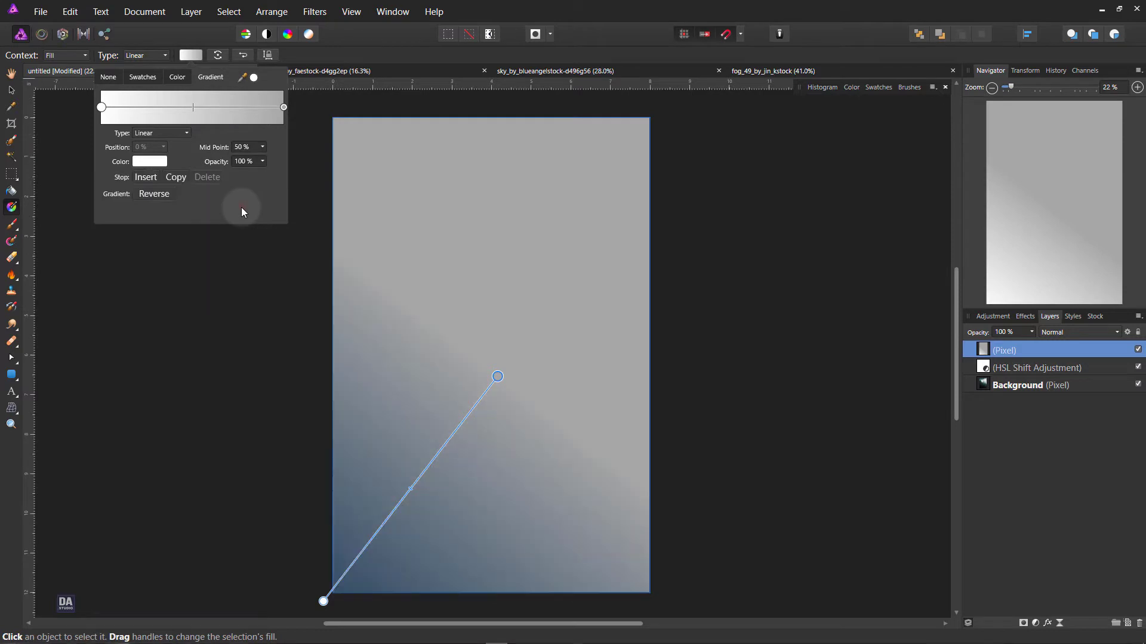
click(284, 107)
click(262, 161)
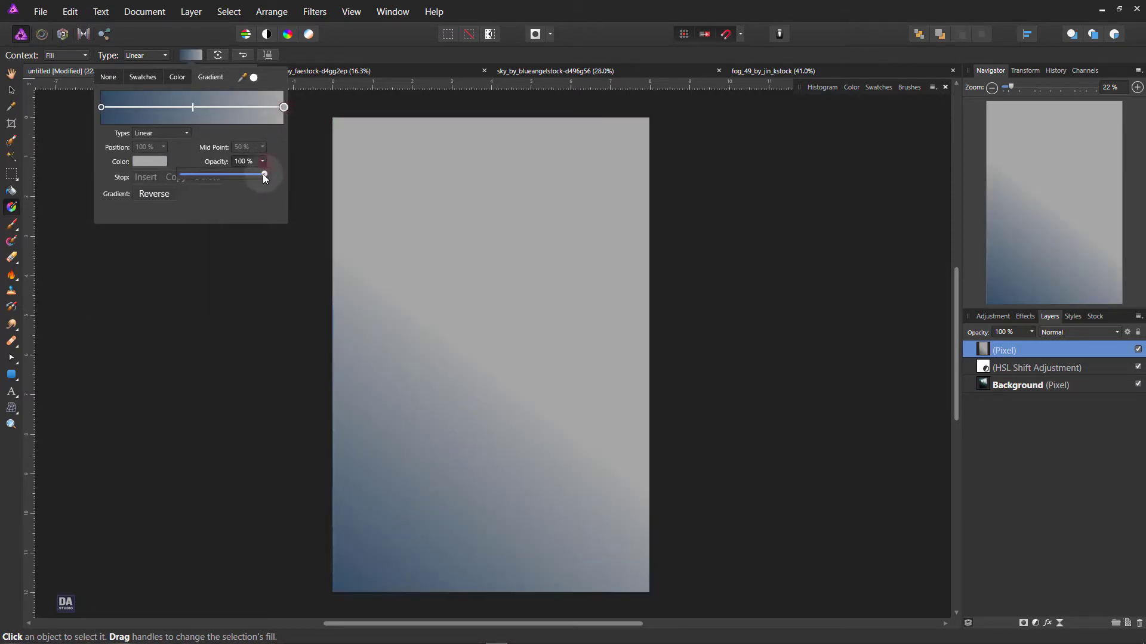
drag(262, 174, 162, 187)
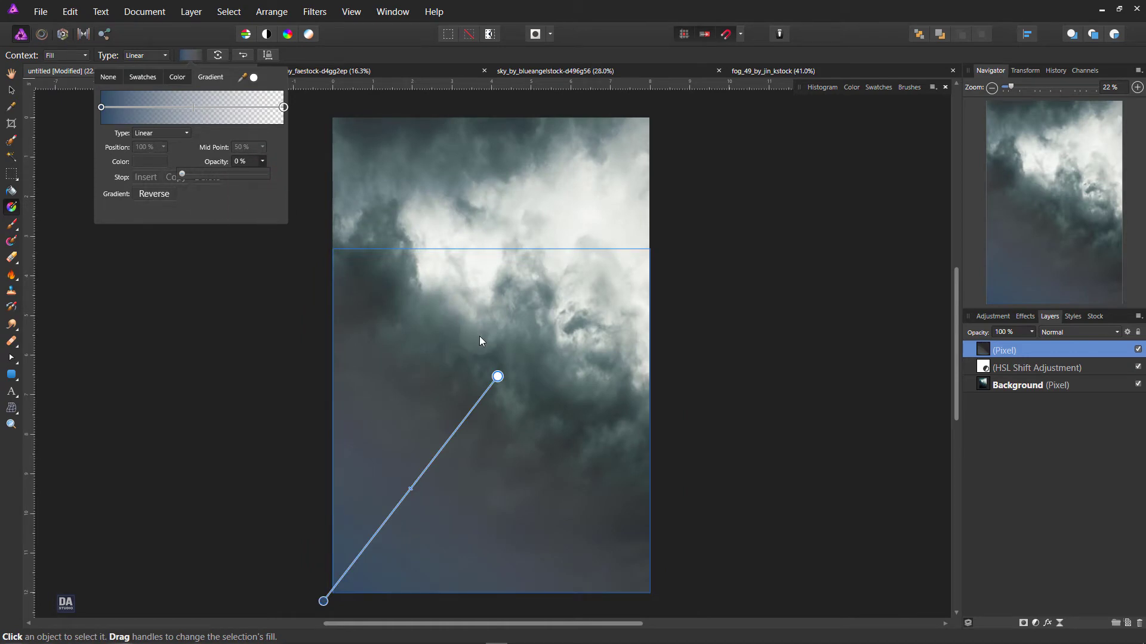
click(499, 377)
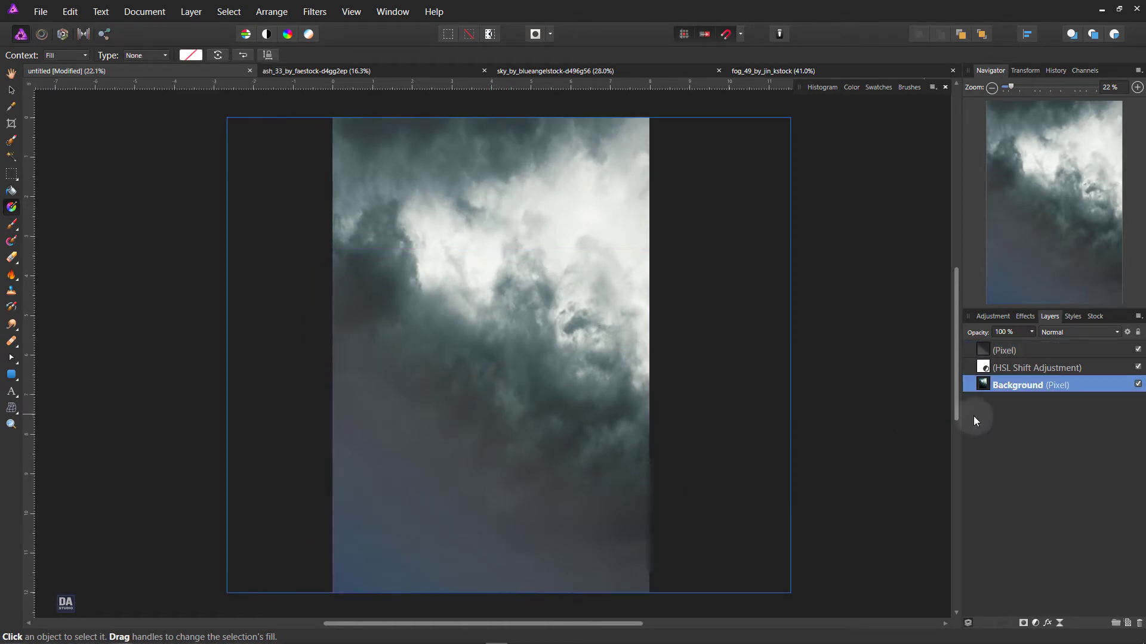
Step: Set the blue gradient layer's blend mode to Soft Light
click(1020, 352)
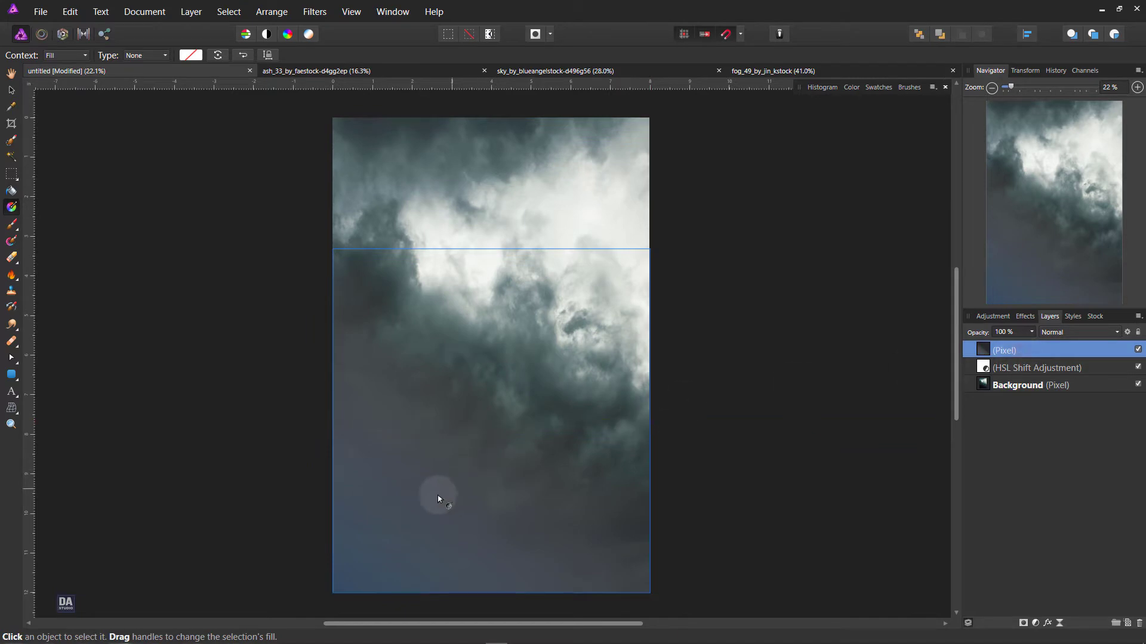
click(1064, 332)
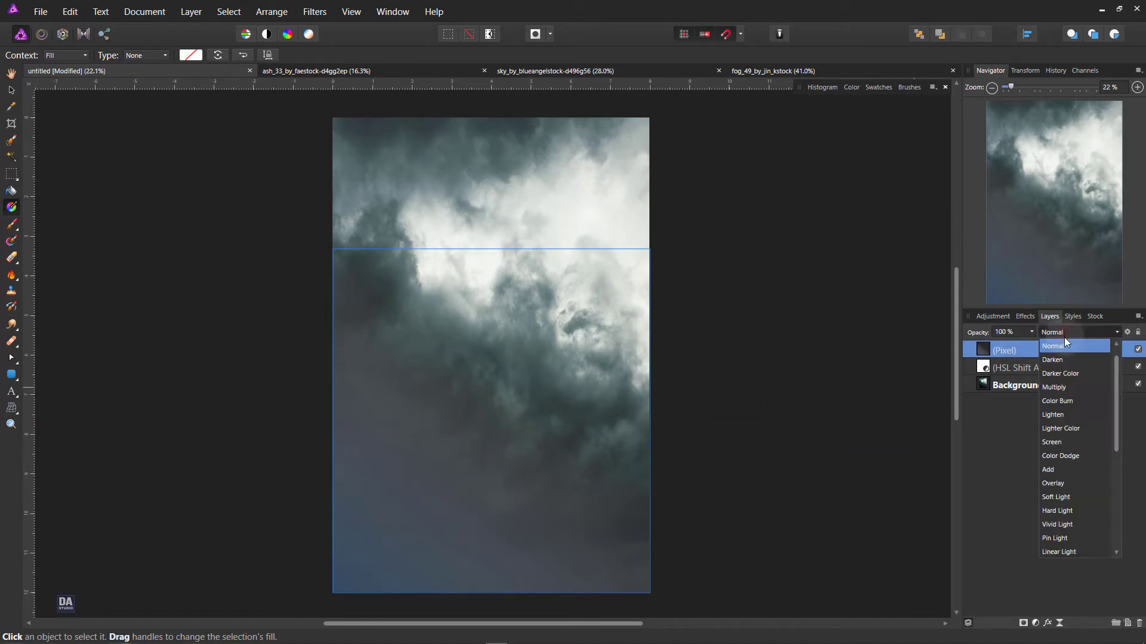
click(1071, 500)
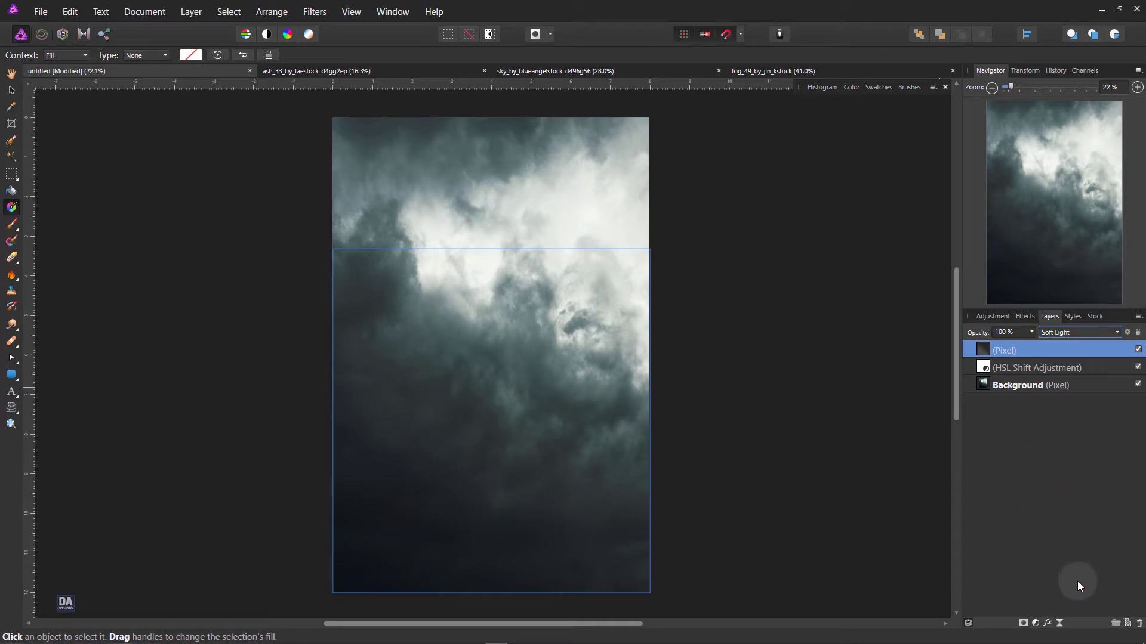
Step: On a new pixel layer, draw a diagonal gradient from the top-right with a yellow FFFD4A left stop
click(1128, 623)
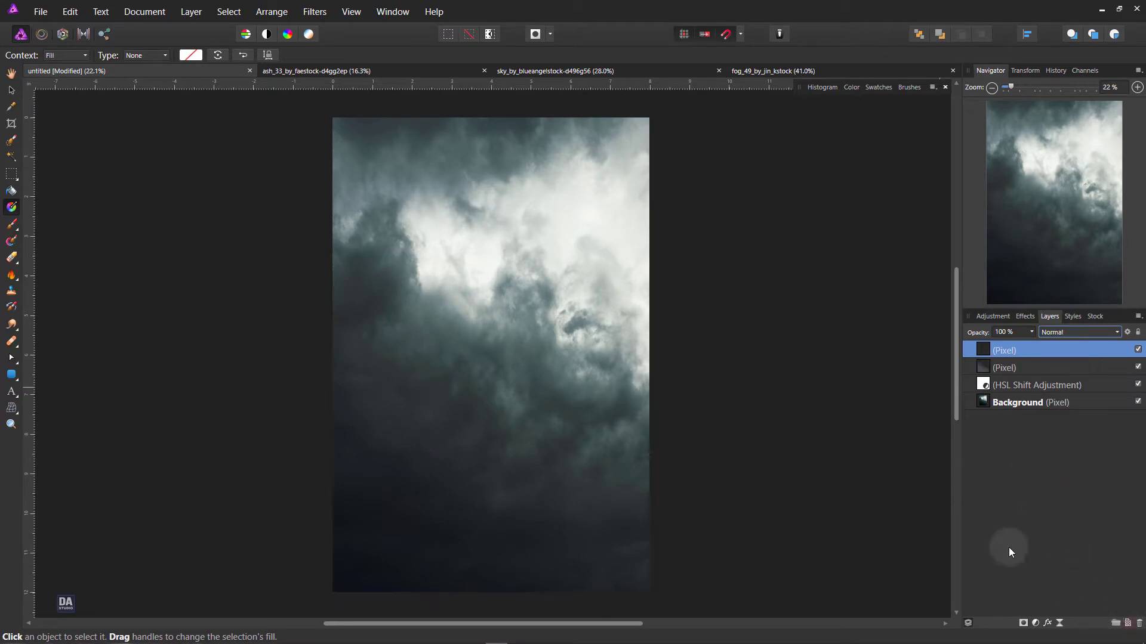
click(660, 107)
drag(662, 106, 455, 395)
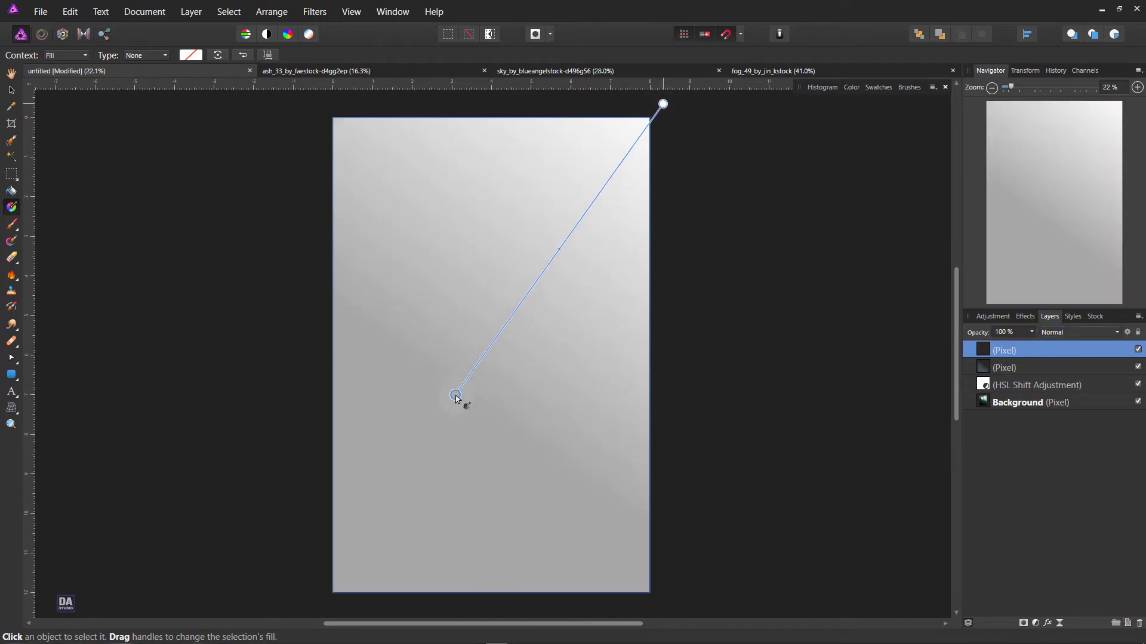
click(191, 55)
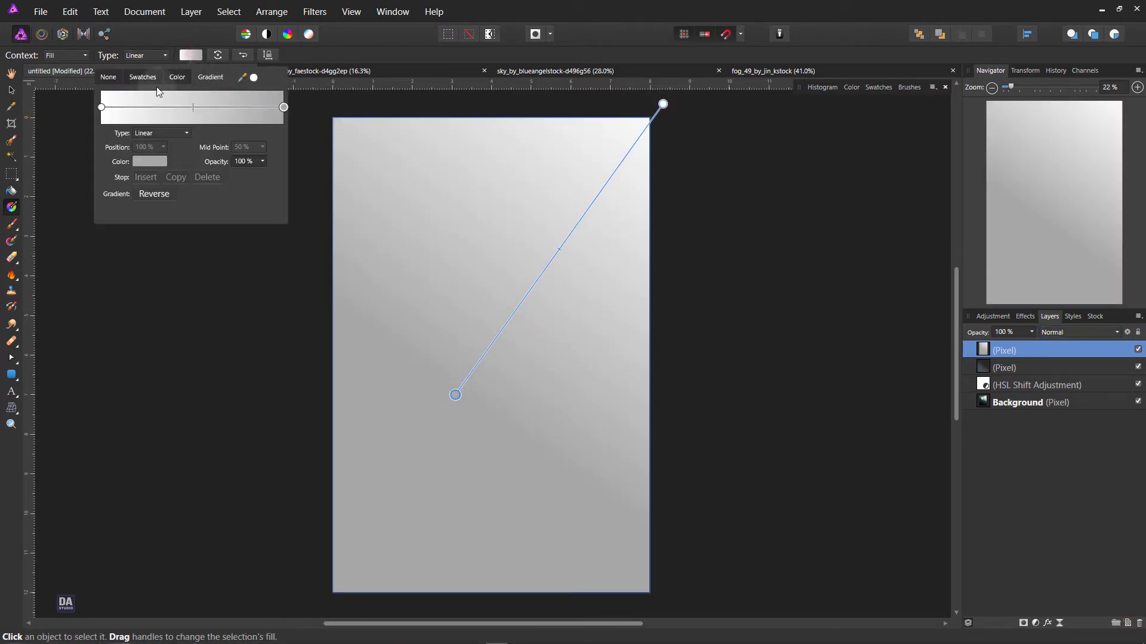
click(102, 107)
click(150, 161)
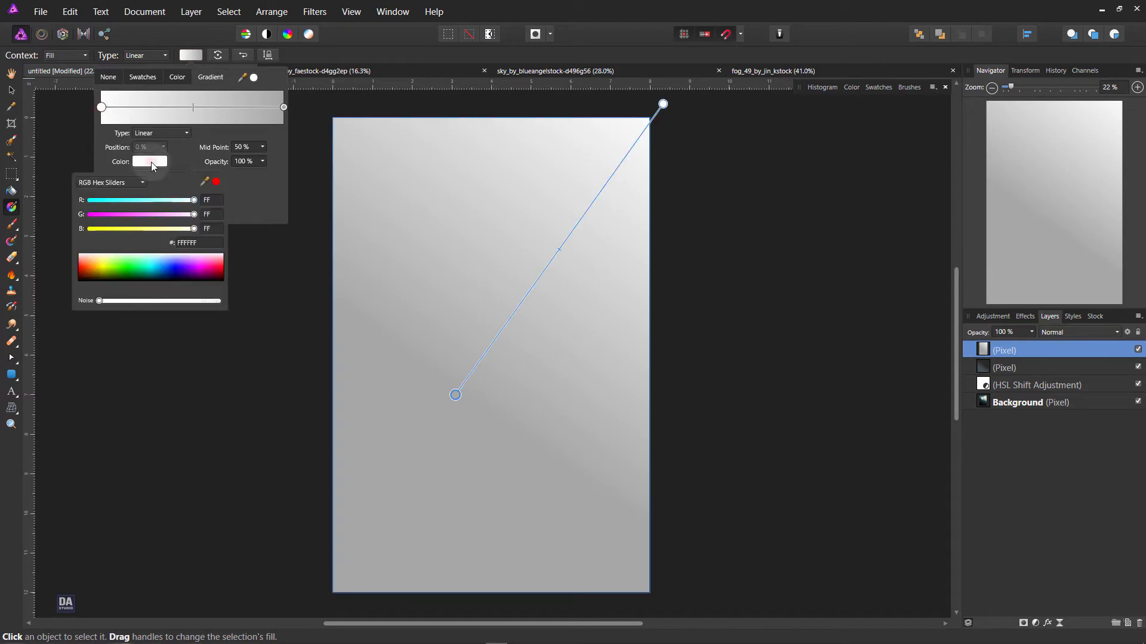
click(201, 242)
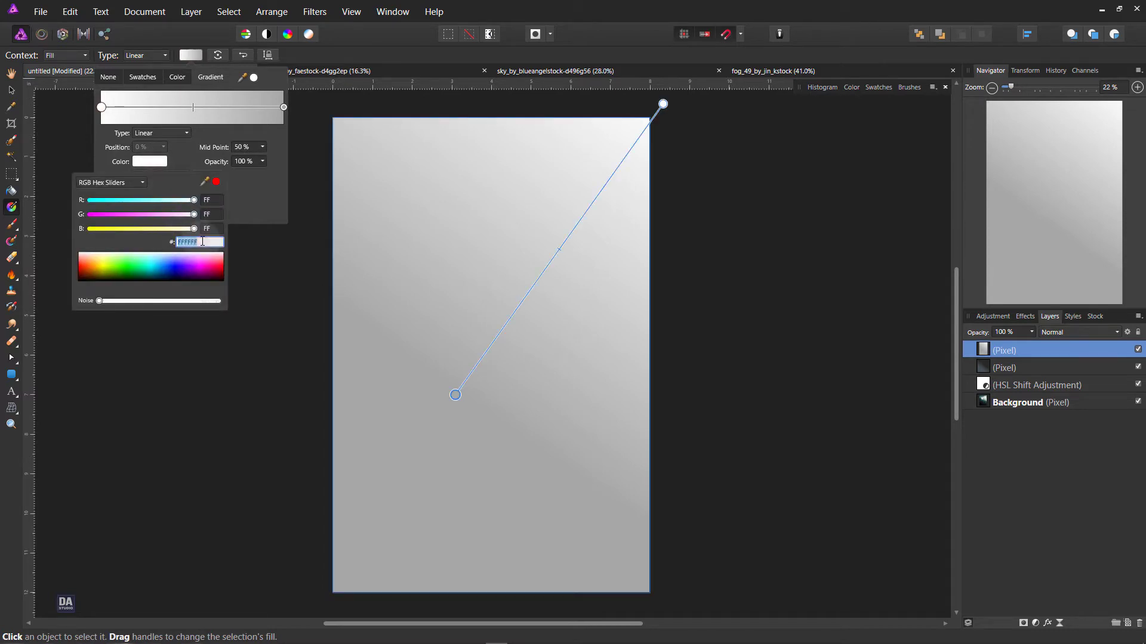
text(fffd4a)
key(Return)
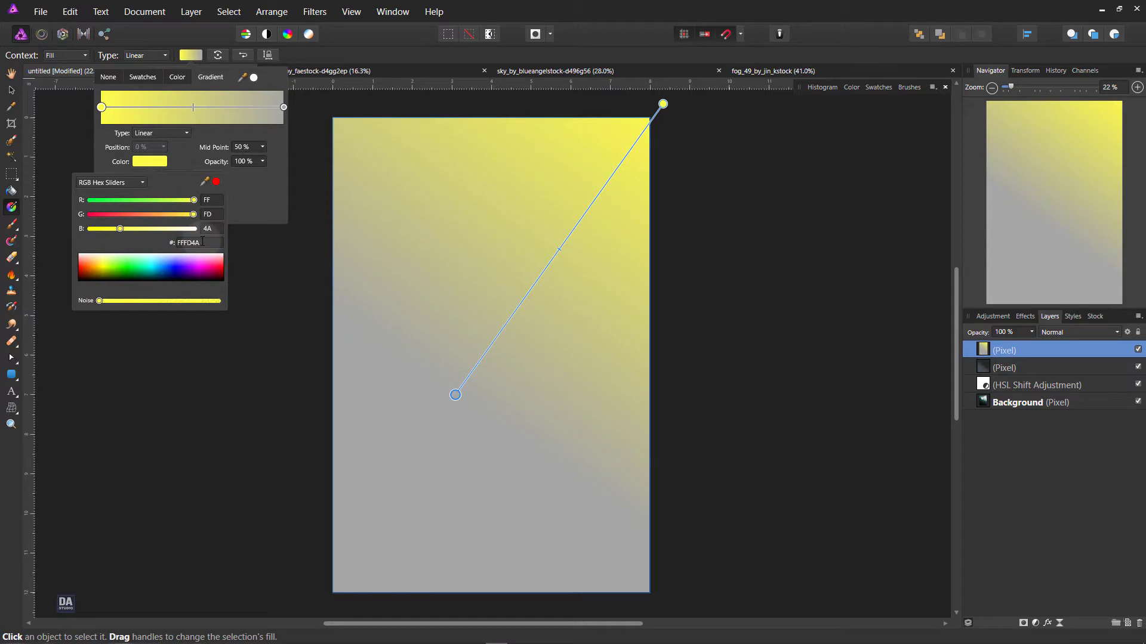
click(266, 147)
Step: Make the right stop 0% opacity, nudge the start point left, and blend the layer in Soft Light
click(284, 108)
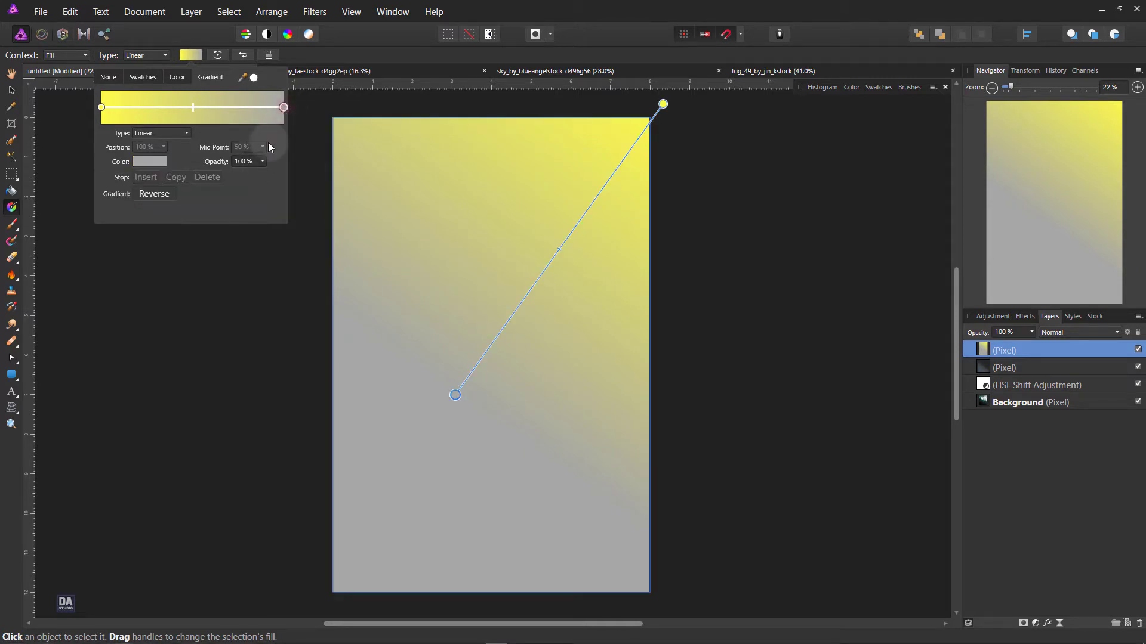
click(262, 161)
drag(261, 174, 158, 177)
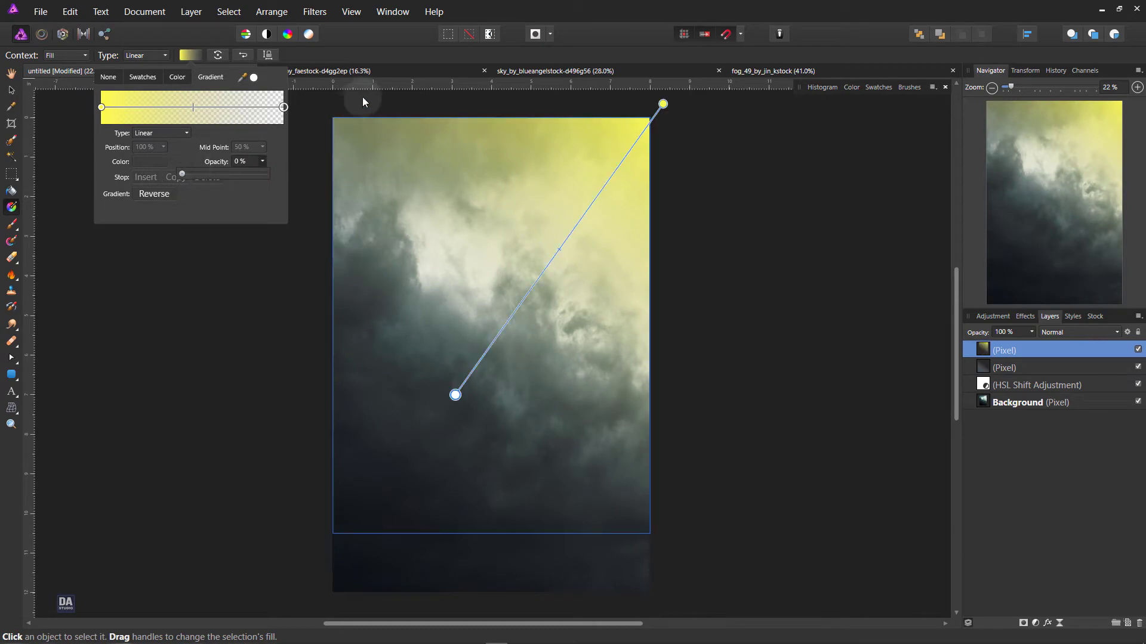
mouse_move(455, 394)
mouse_down()
mouse_move(430, 442)
mouse_move(410, 393)
mouse_move(420, 398)
mouse_up()
click(1084, 333)
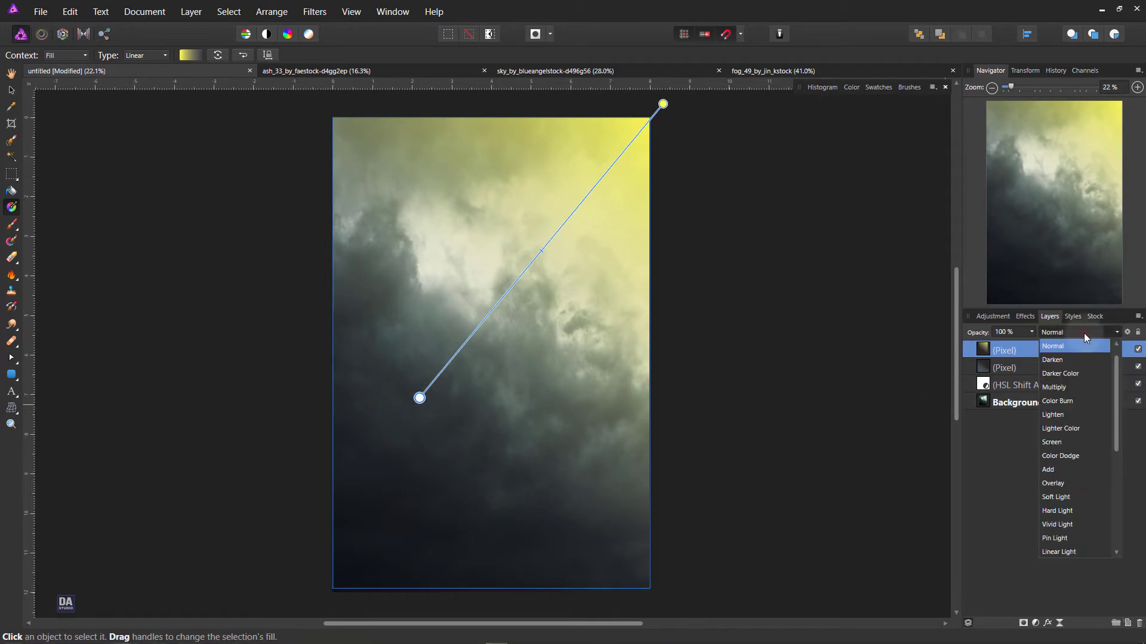
click(1079, 495)
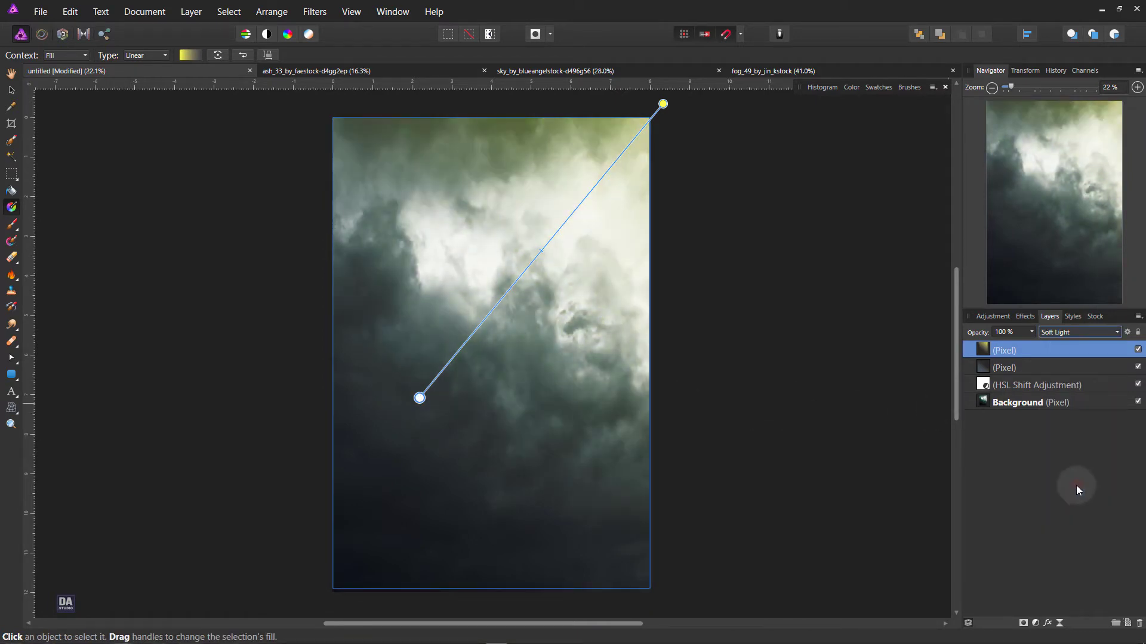
right_click(1078, 350)
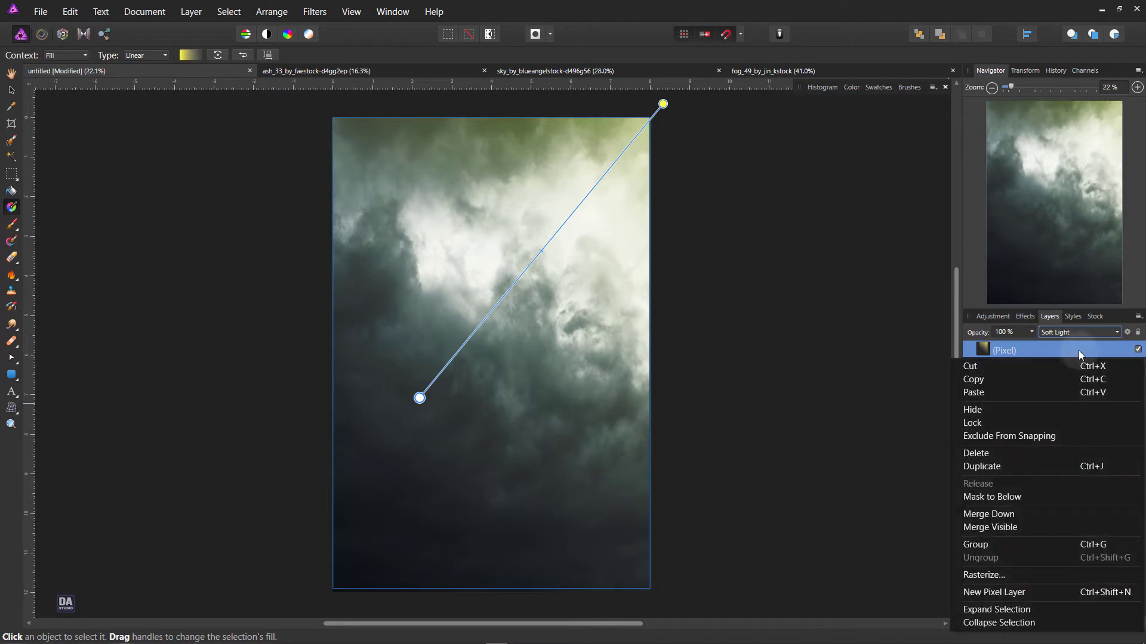
Step: Duplicate the yellow gradient layer, set its opacity to 59%, and add an empty pixel layer on top
click(1066, 466)
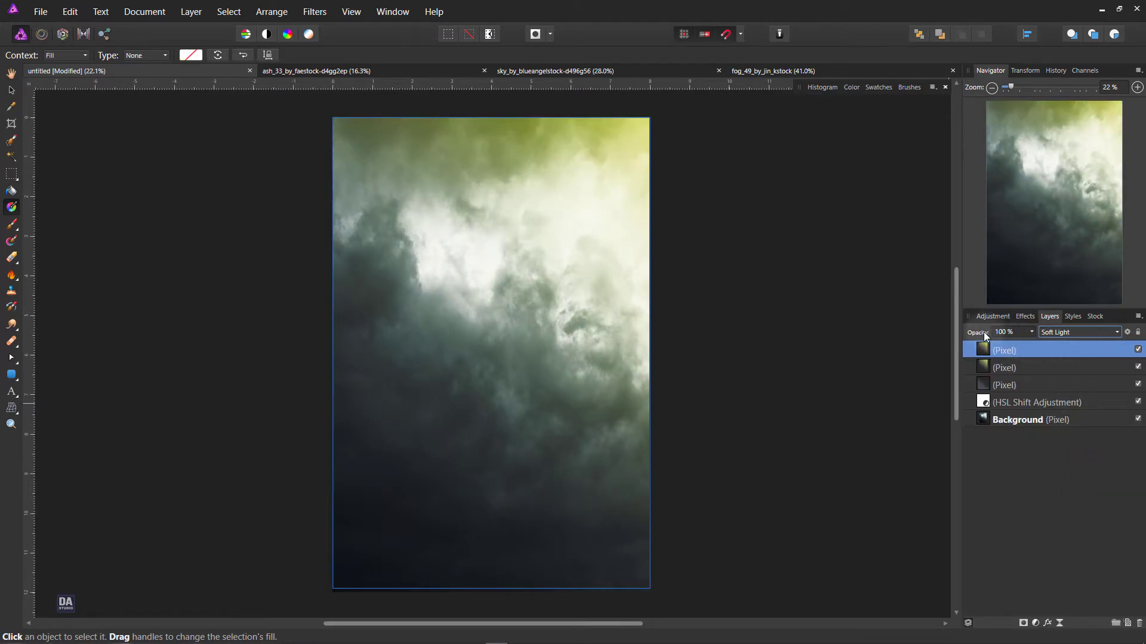
key(8)
key(1)
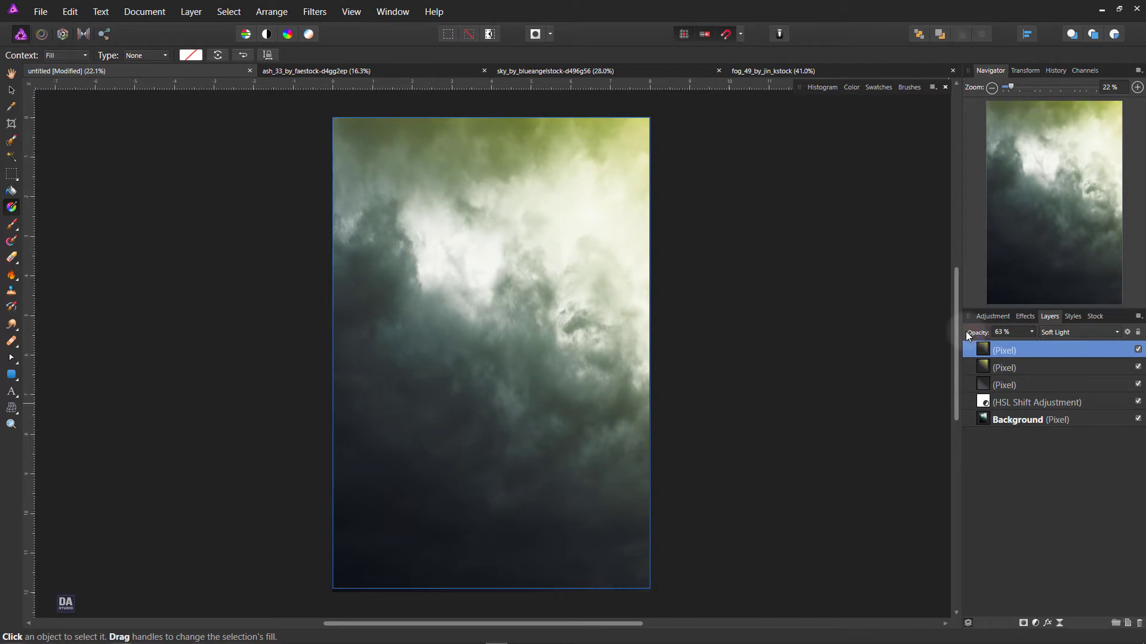
drag(968, 332, 964, 334)
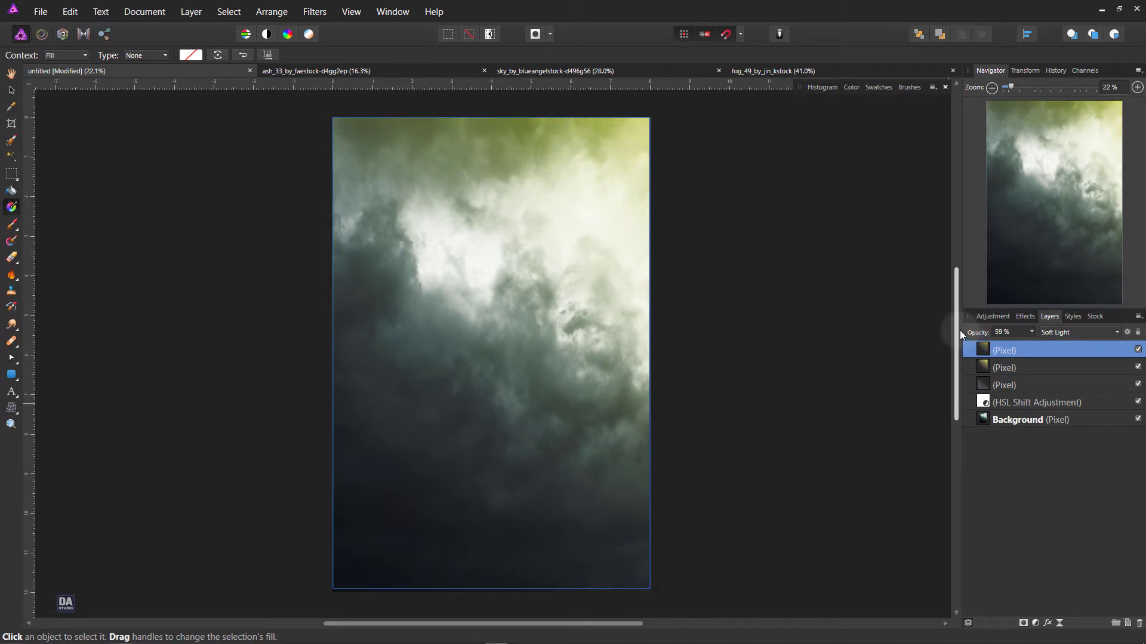
key(v)
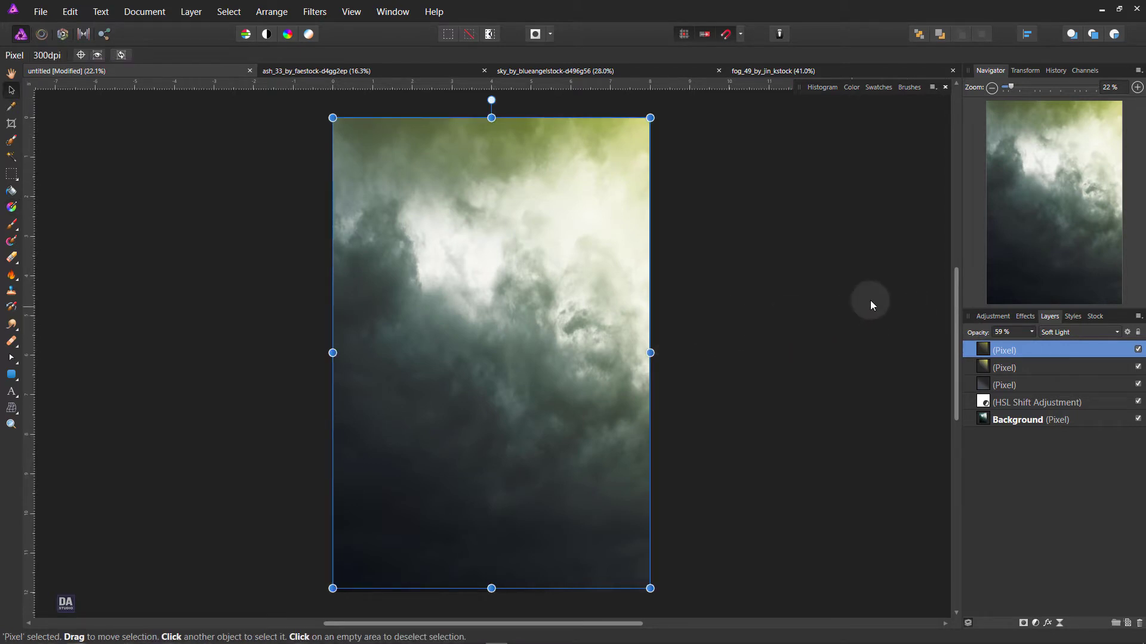
click(870, 299)
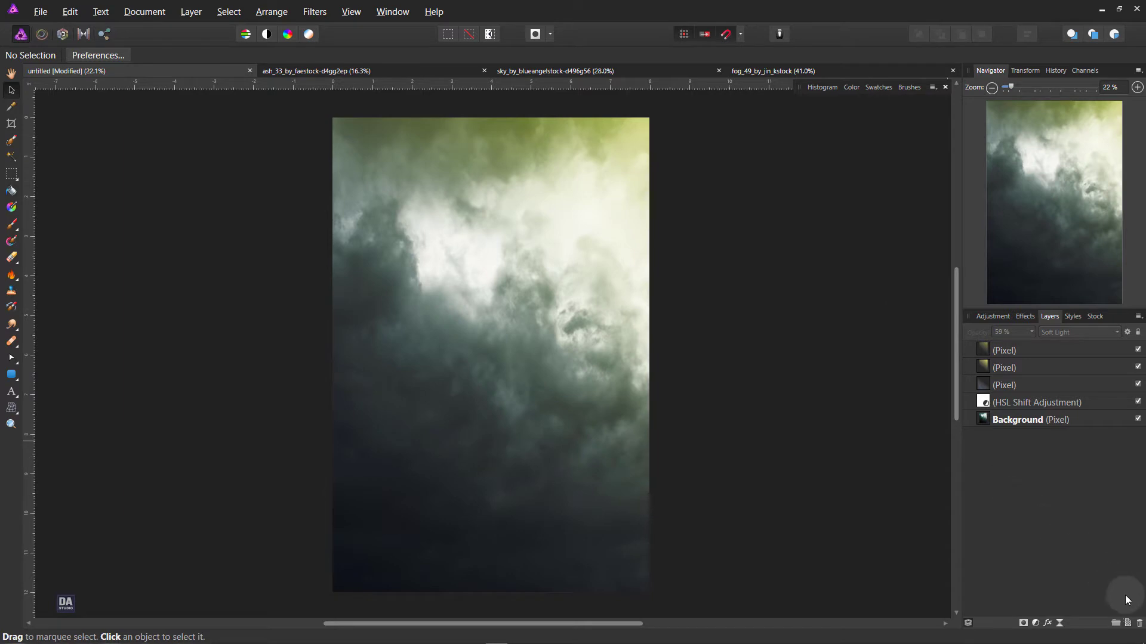
click(1129, 623)
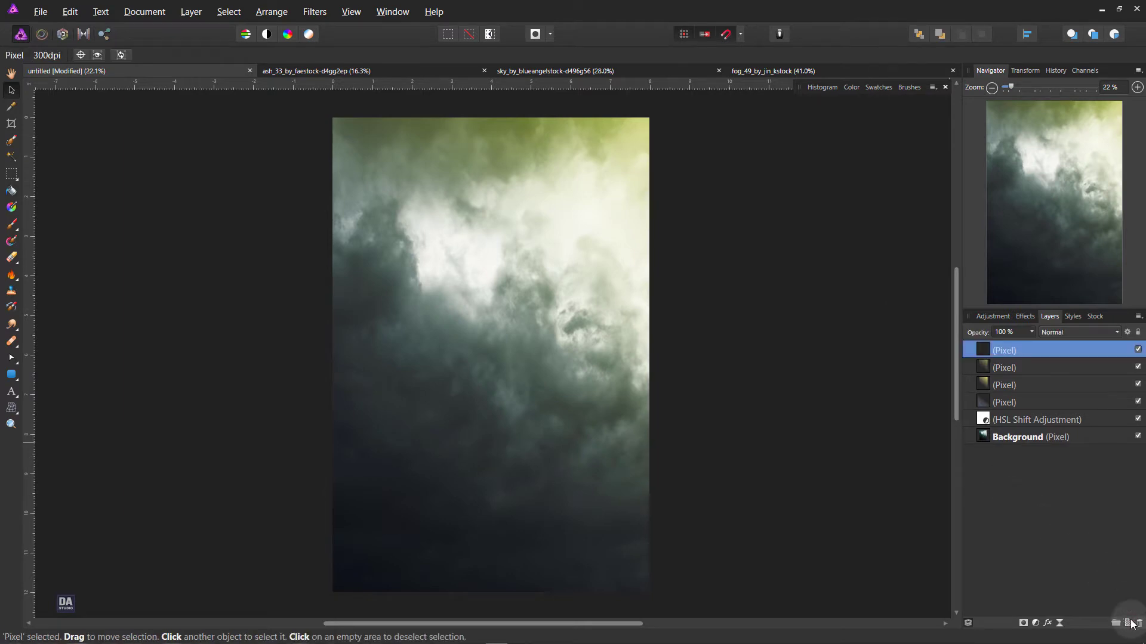
Step: Undo a dark test dab, then brush a pale beige glow over the upper-centre clouds
click(10, 226)
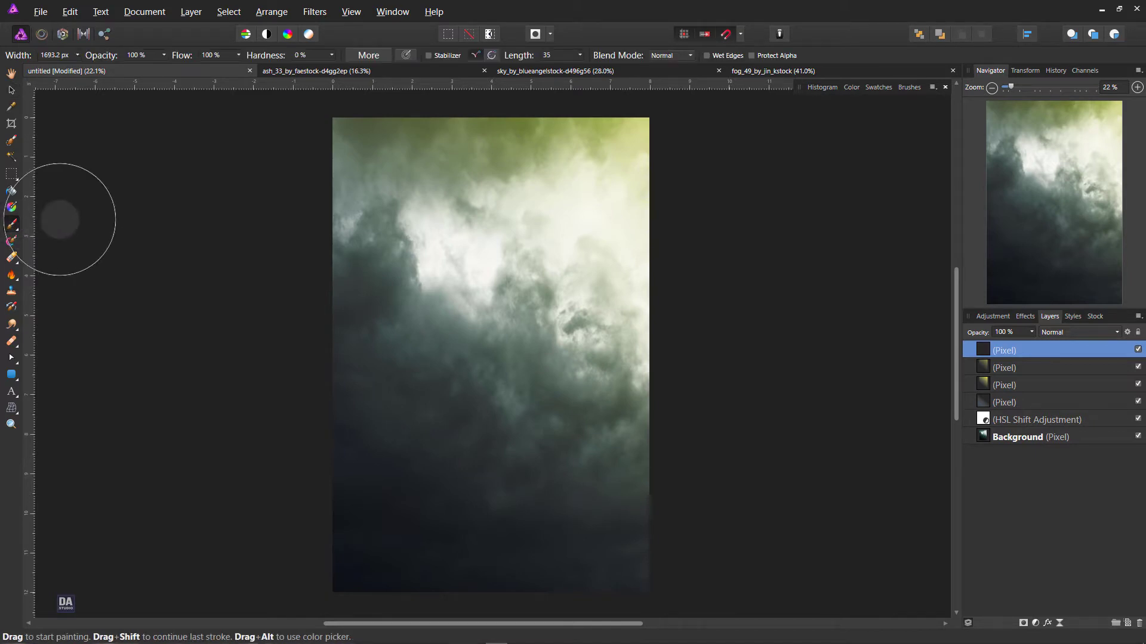
click(489, 259)
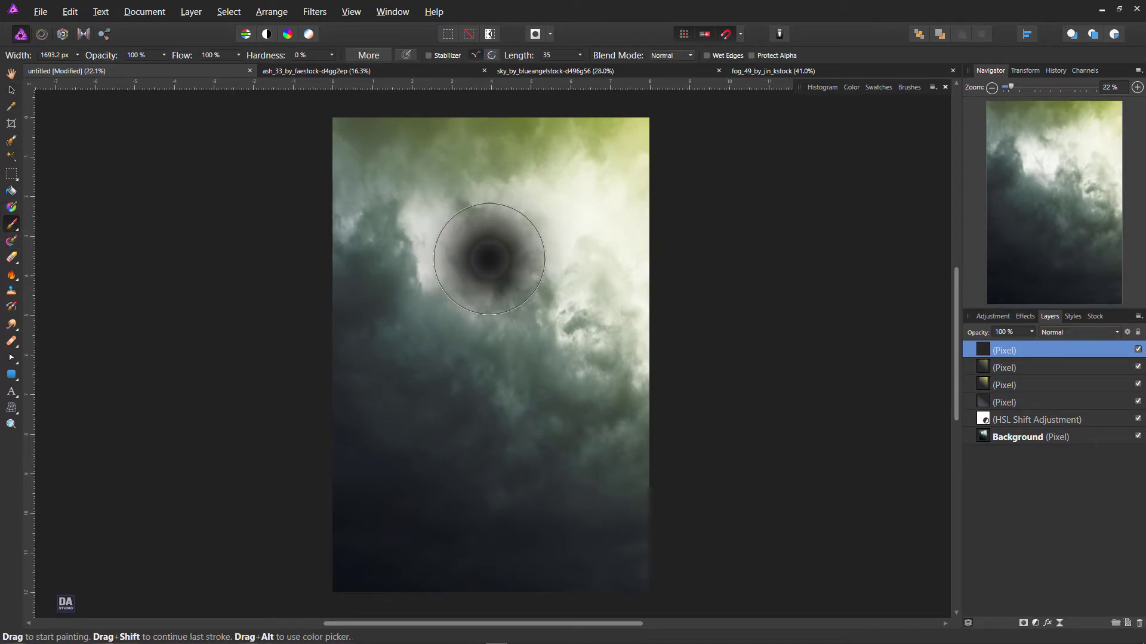
key(ctrl+z)
click(489, 259)
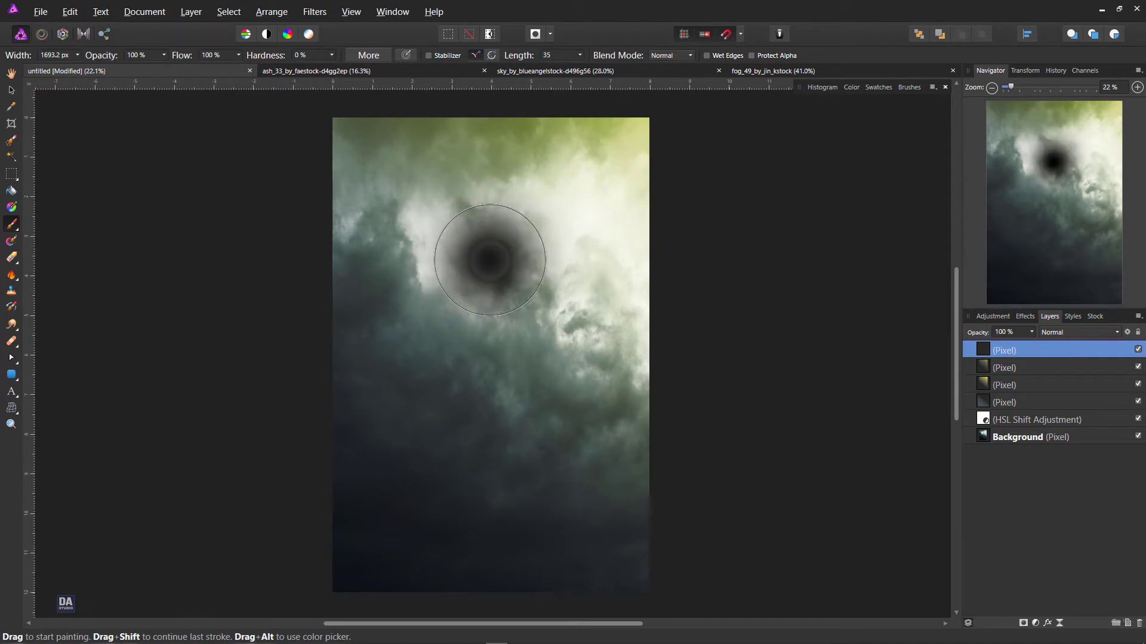
key(ctrl+z)
click(852, 87)
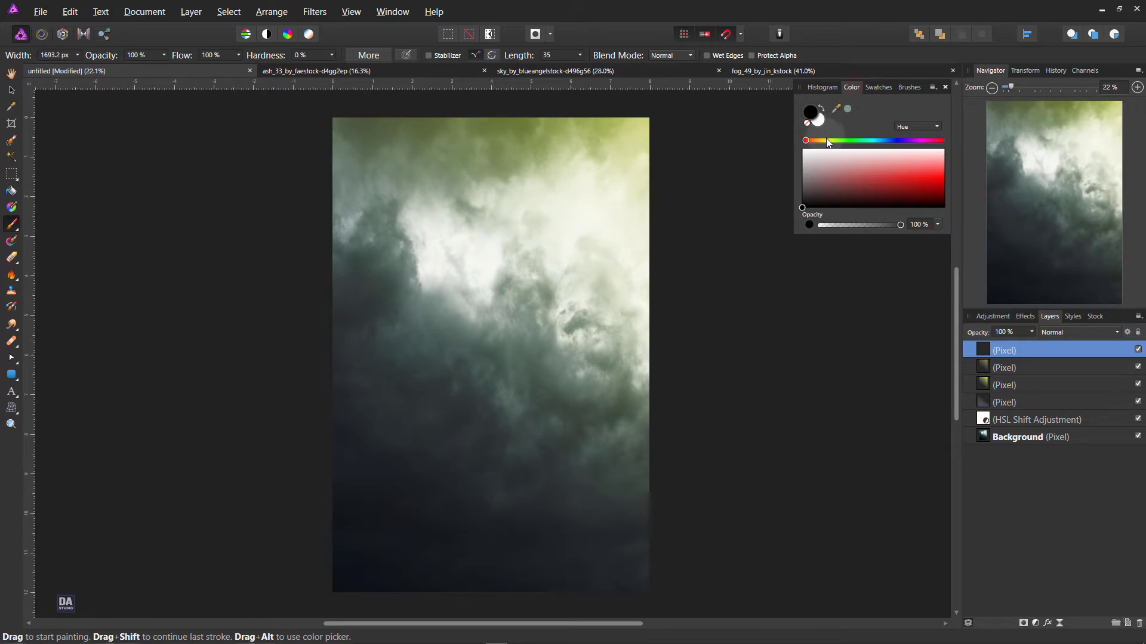
click(824, 140)
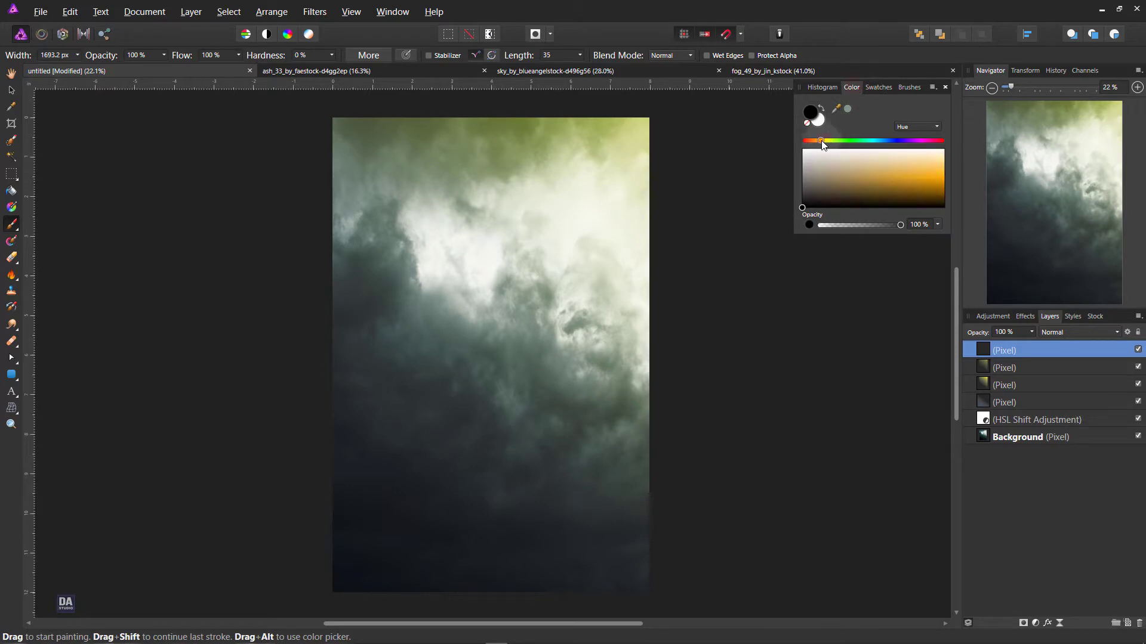
click(819, 175)
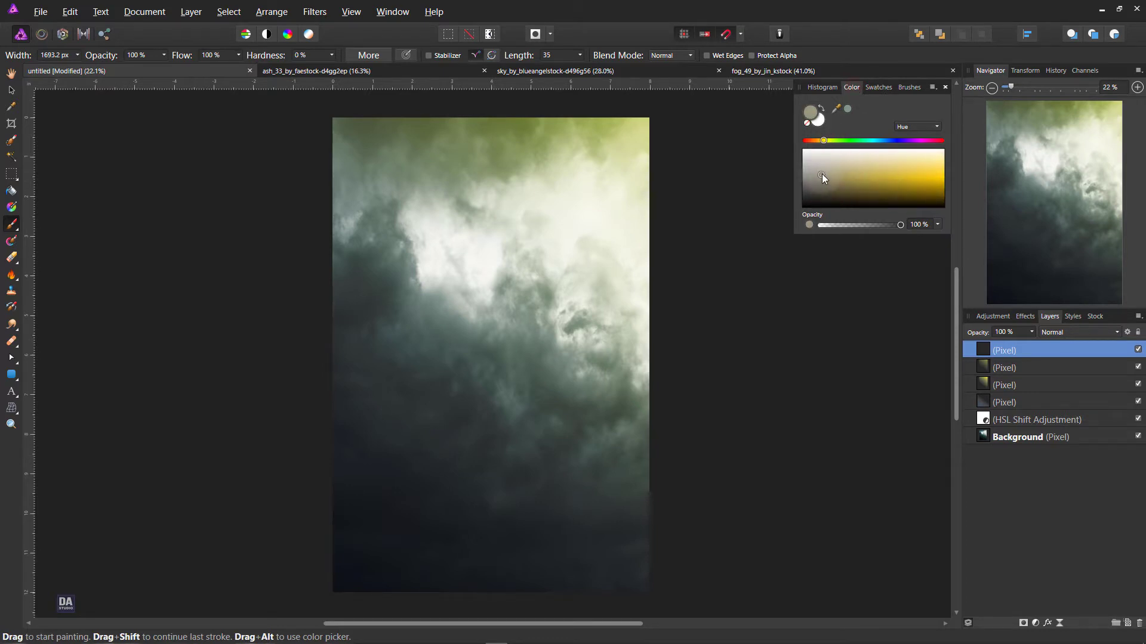
drag(511, 235, 480, 245)
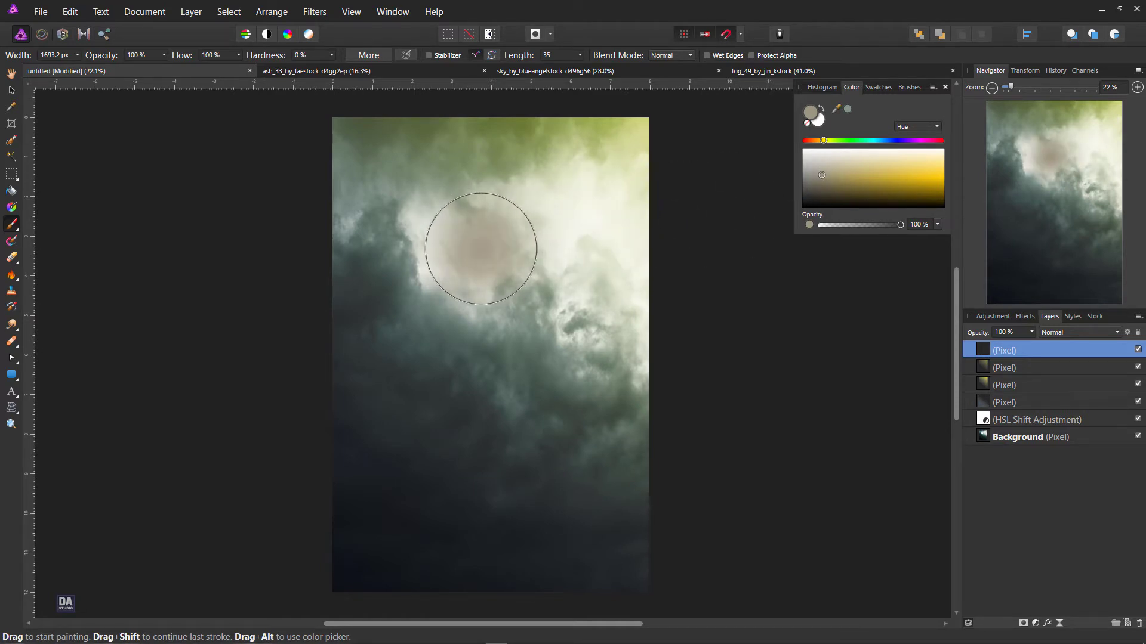
click(481, 249)
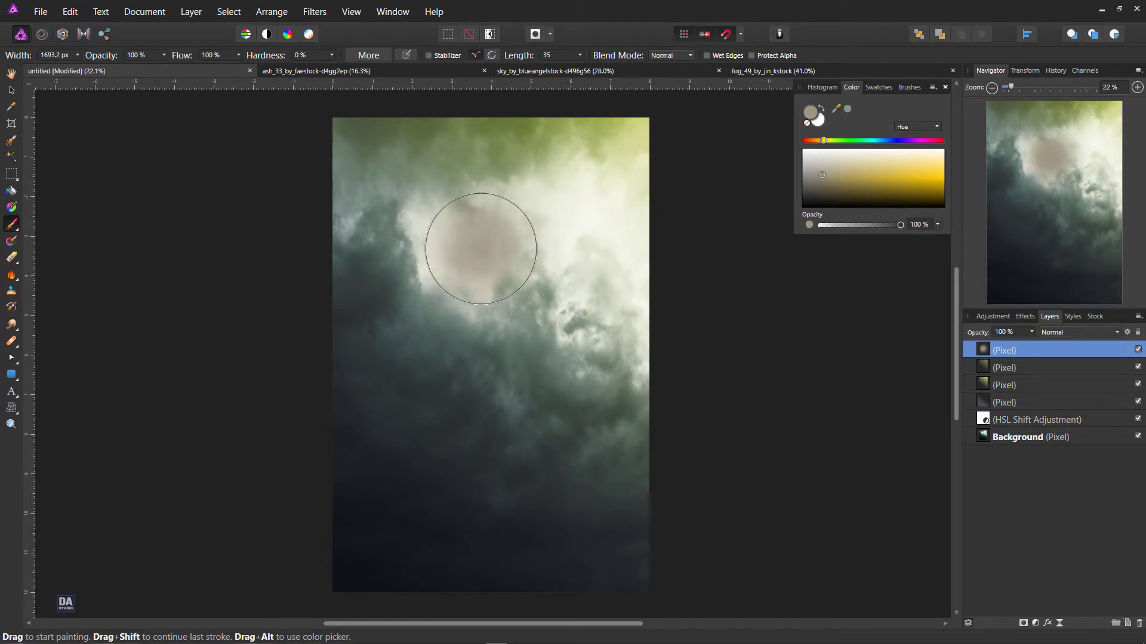
Step: Enlarge and reposition the beige glow layer and lower its opacity to 80%
click(11, 91)
drag(582, 351, 666, 406)
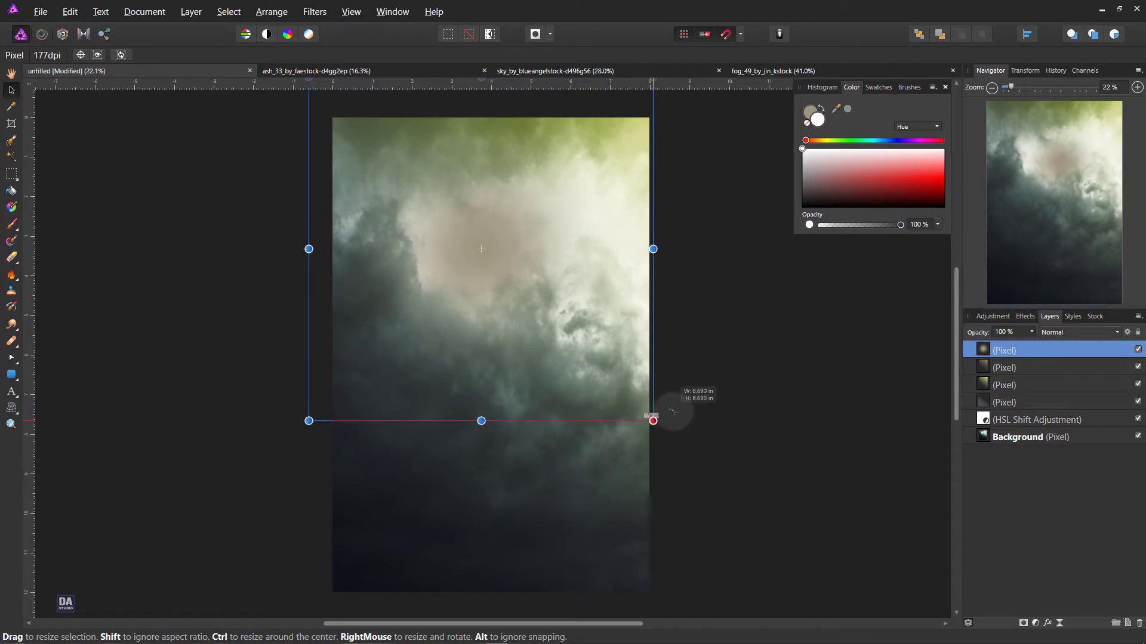
drag(667, 406, 674, 411)
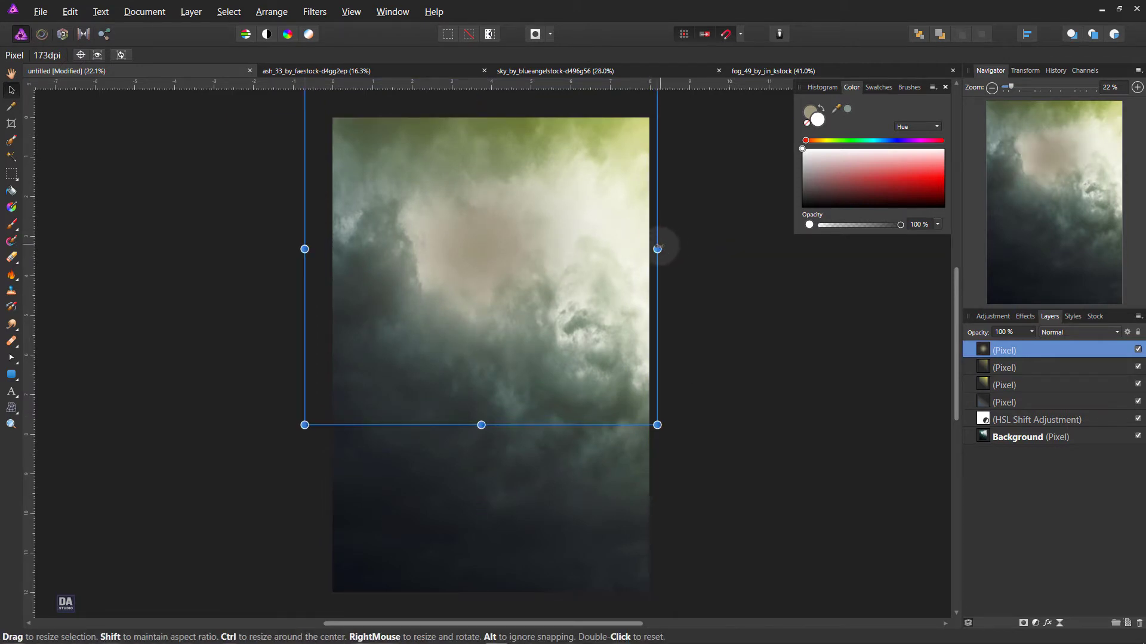
drag(657, 249, 695, 249)
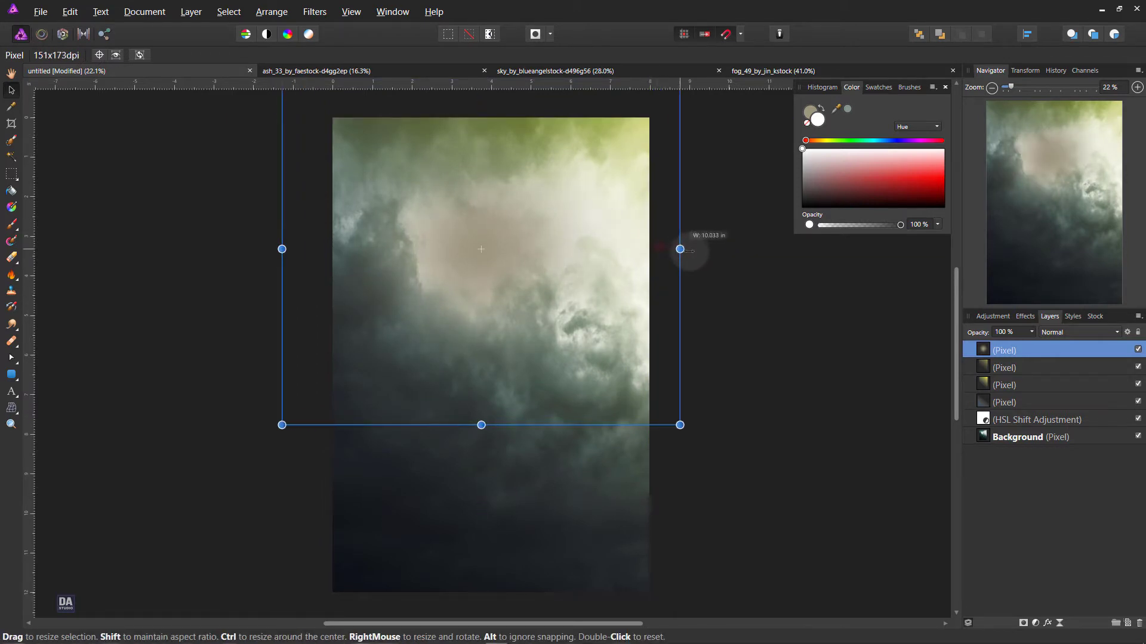
click(768, 280)
click(509, 262)
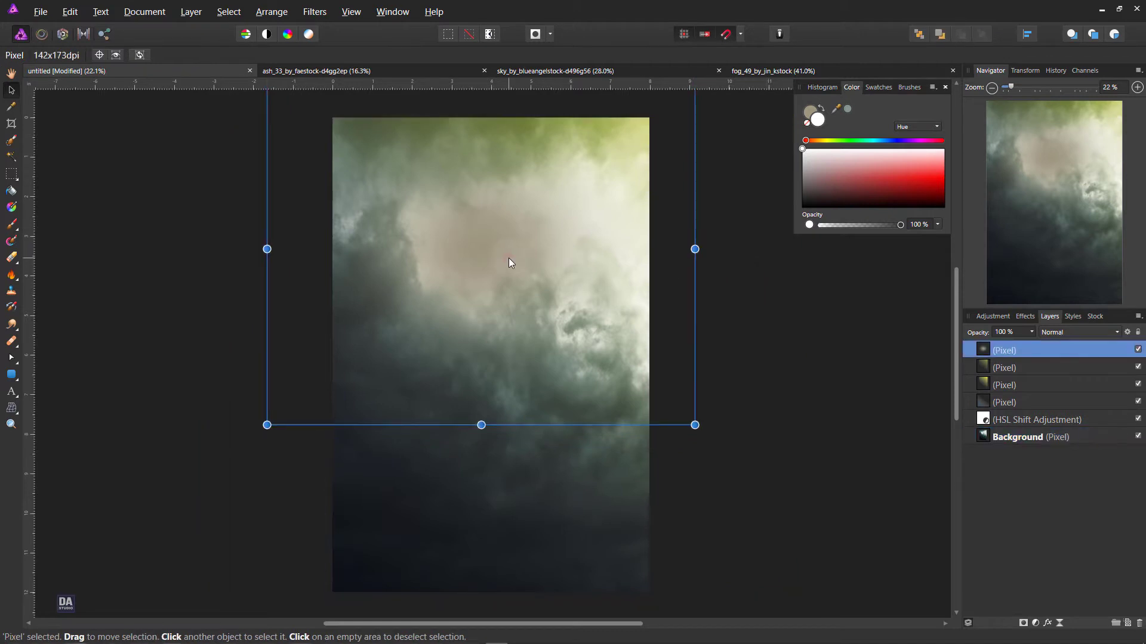
drag(976, 333, 970, 333)
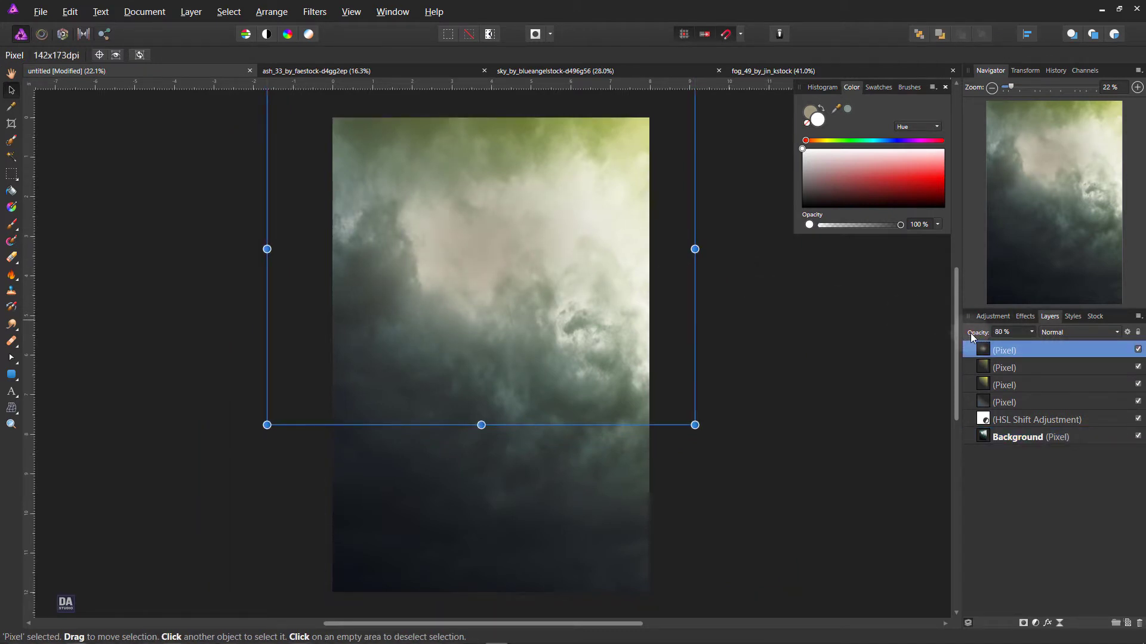
click(797, 261)
key(ctrl+z)
mouse_move(695, 425)
mouse_down()
mouse_move(813, 497)
mouse_move(800, 485)
mouse_up()
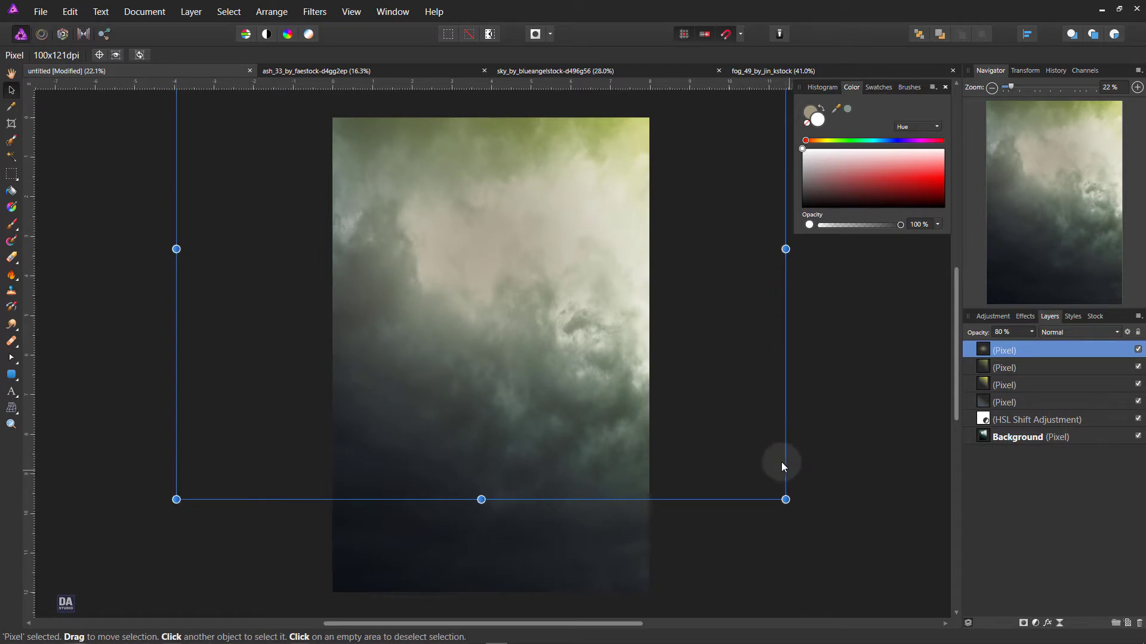
drag(481, 500, 481, 474)
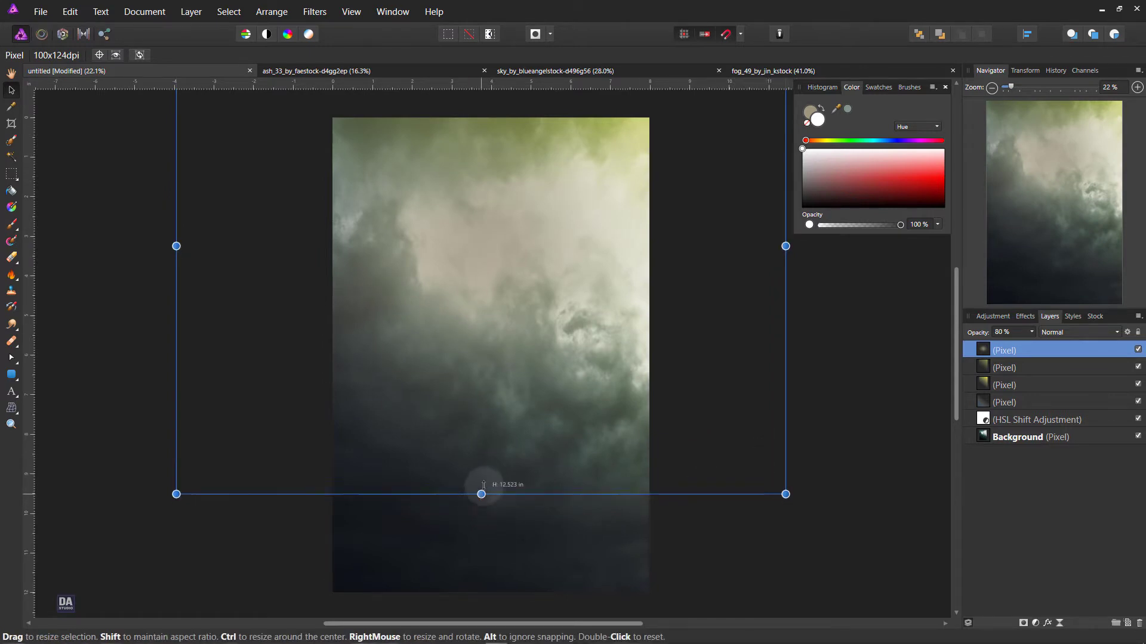
drag(516, 398, 515, 405)
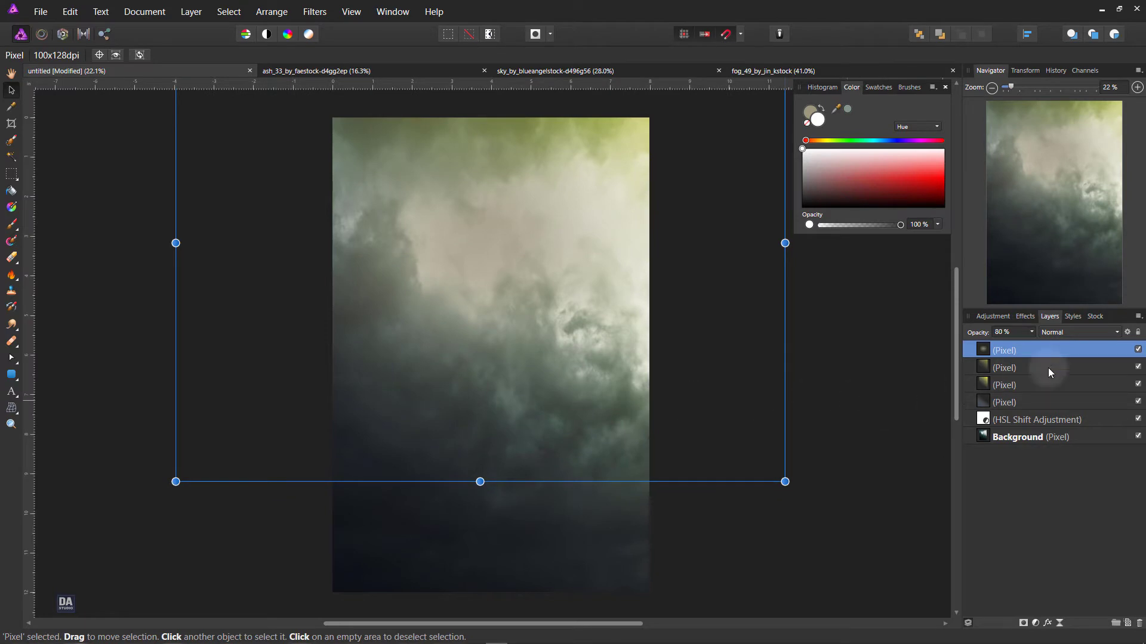
Step: Toggle layer visibility to compare, then select all six sky layers together
click(1138, 350)
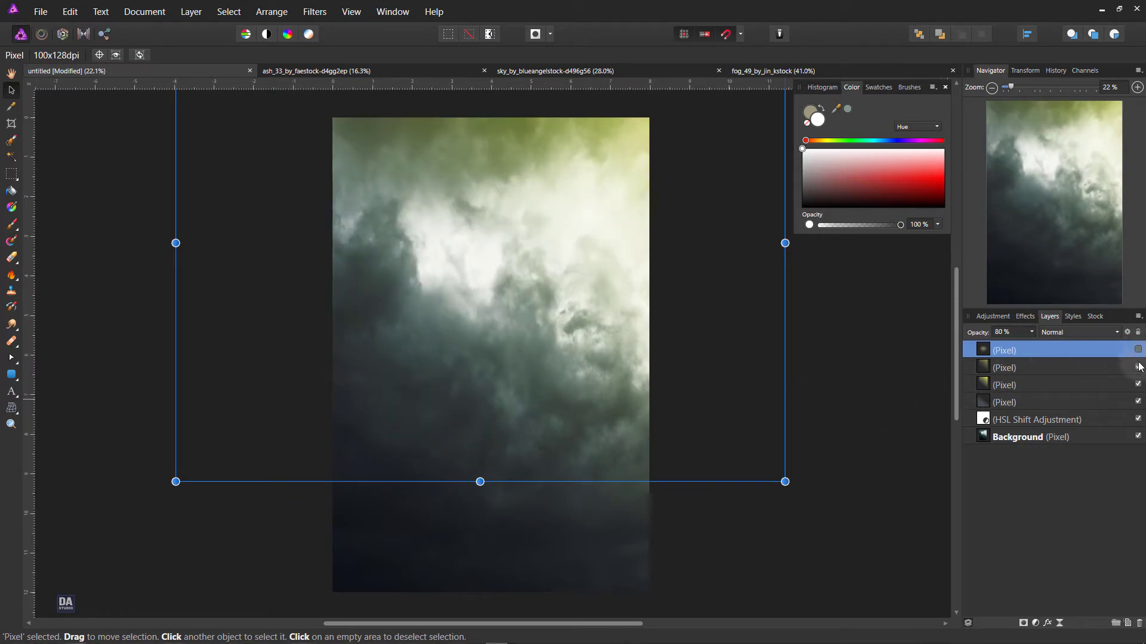
click(1138, 367)
click(1138, 368)
click(1138, 351)
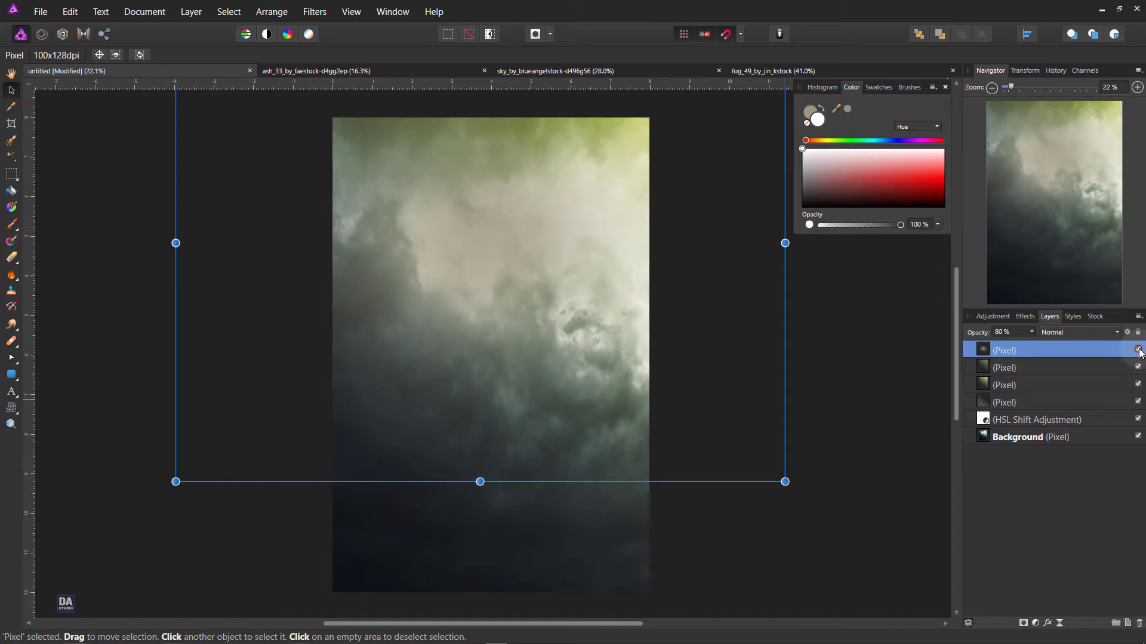
shift+click(1053, 441)
click(1069, 349)
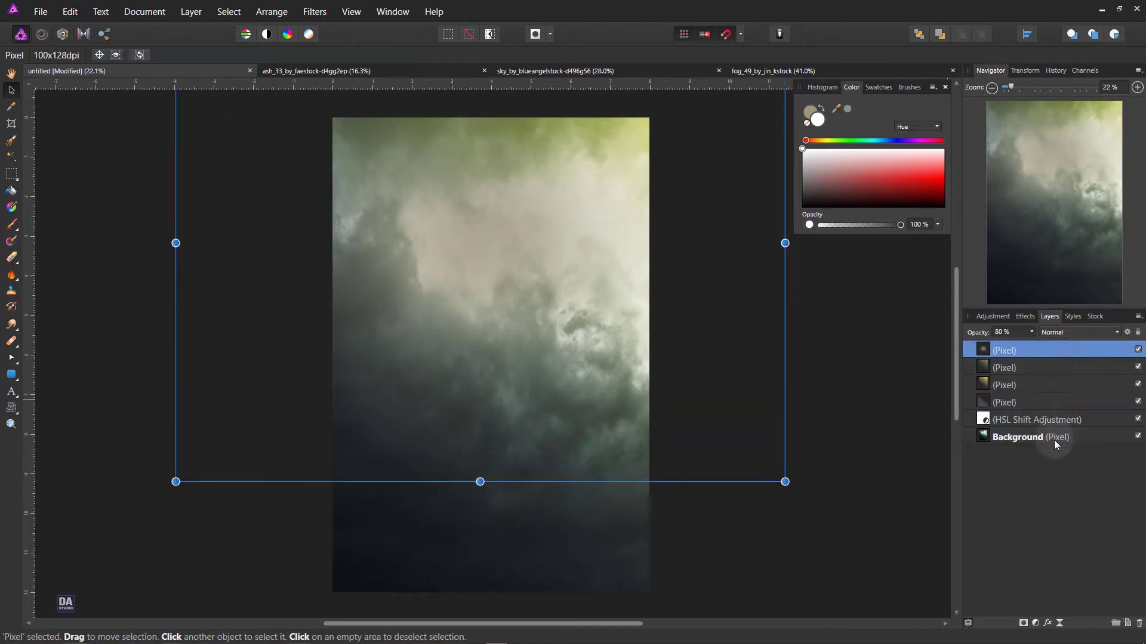
shift+click(1054, 439)
Step: Merge the visible sky layers into one new top layer
right_click(1072, 350)
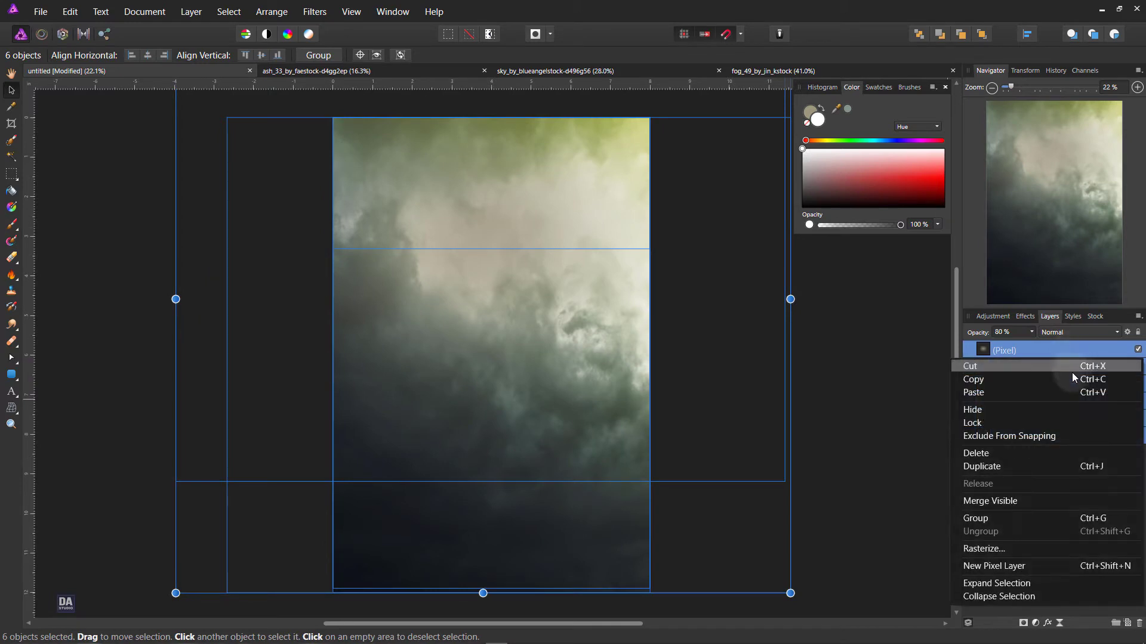
click(1046, 500)
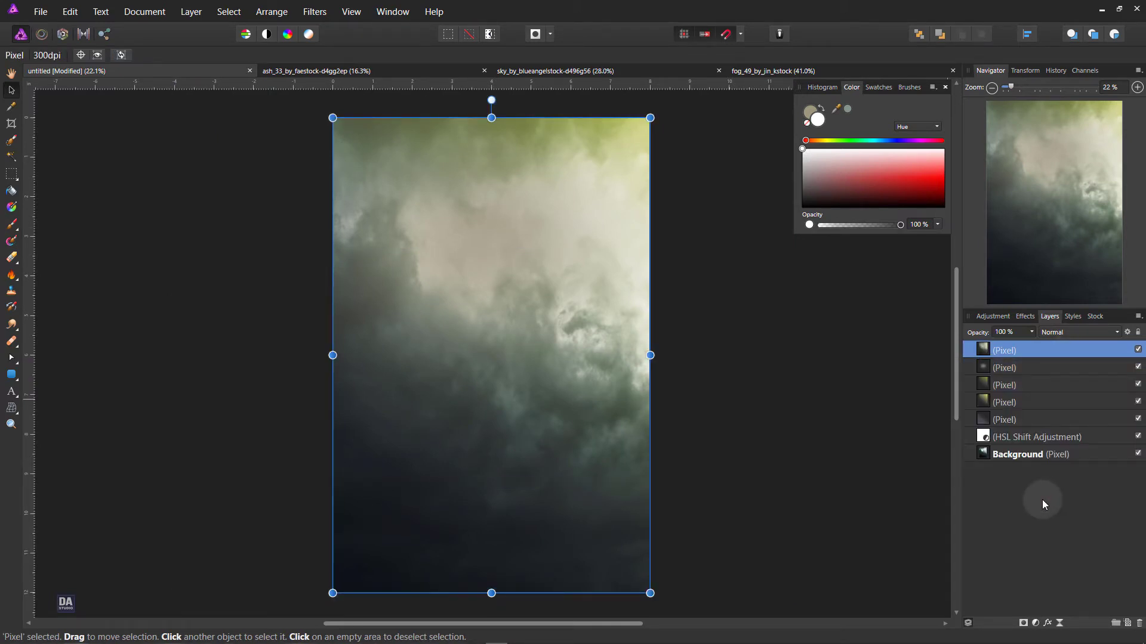
double_click(1072, 352)
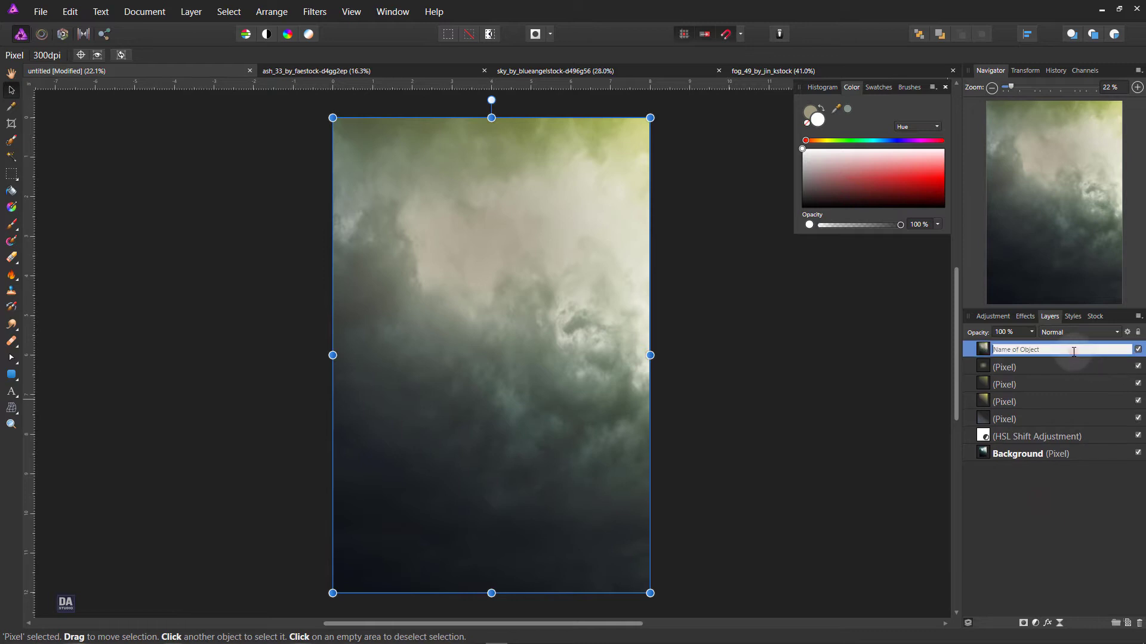
click(980, 349)
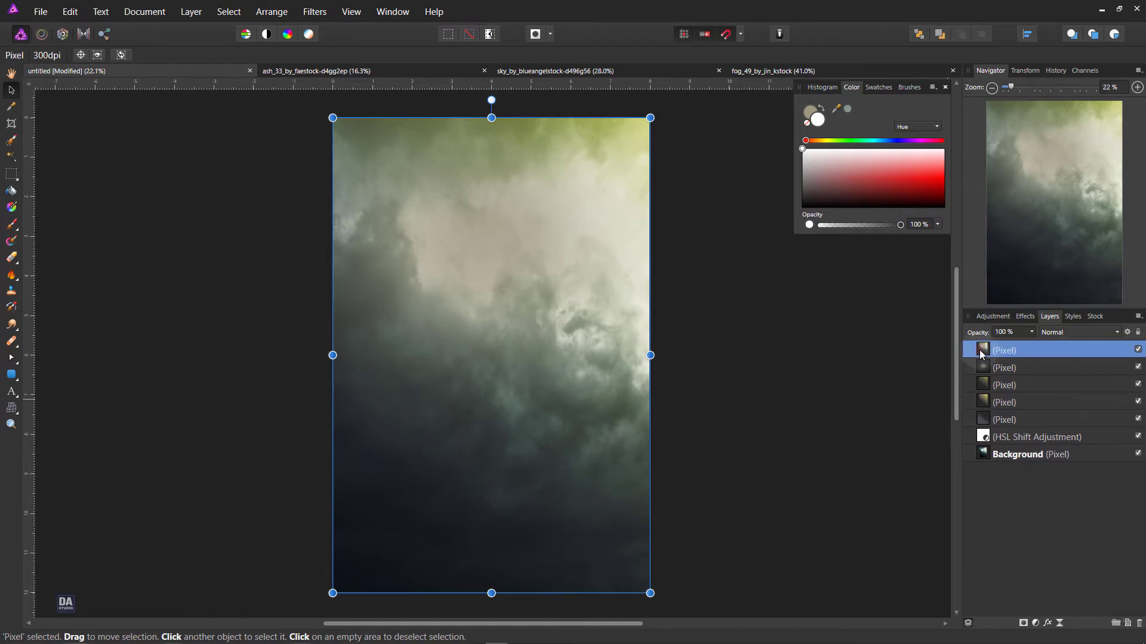
Step: Give the merged layer a Gaussian Blur effect with a radius of about 7 px
click(1048, 624)
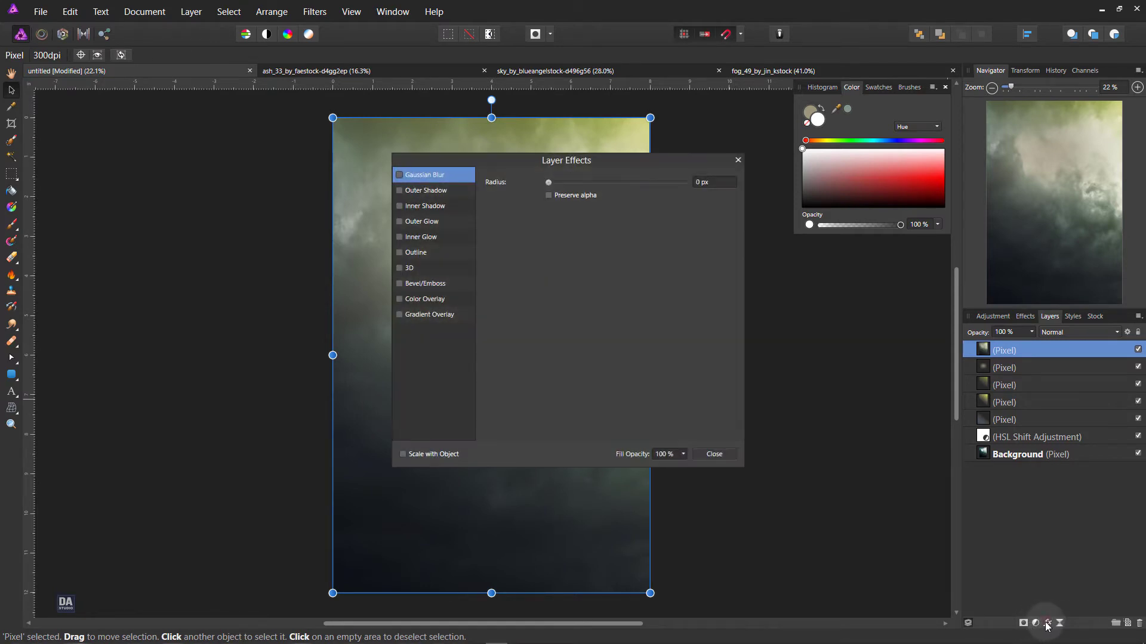
click(530, 320)
drag(526, 179, 829, 191)
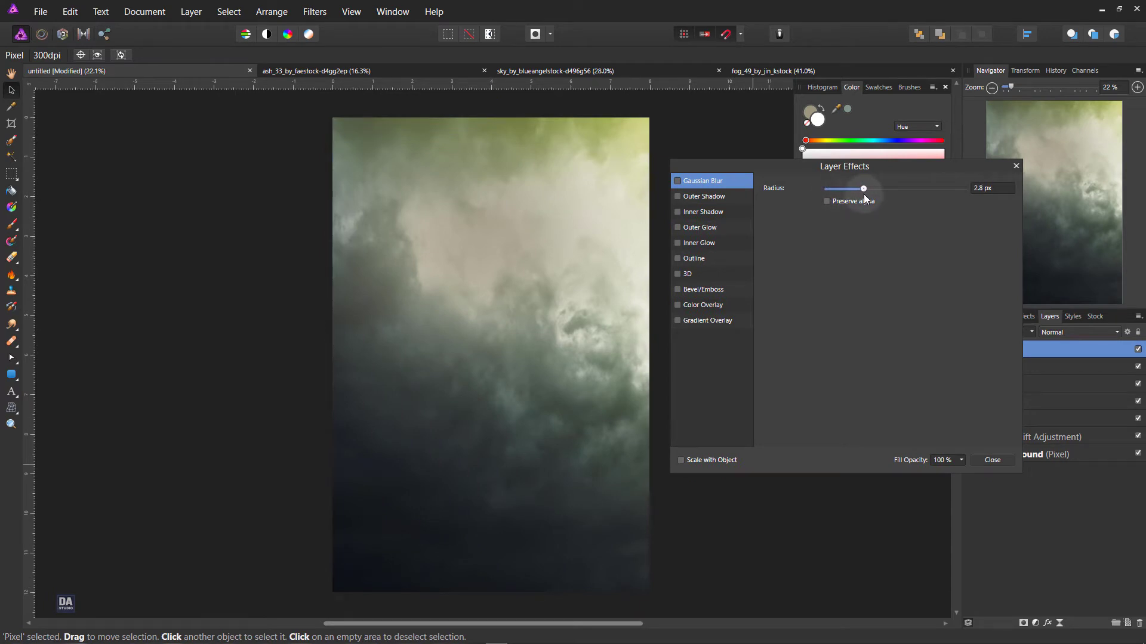
drag(869, 195, 870, 196)
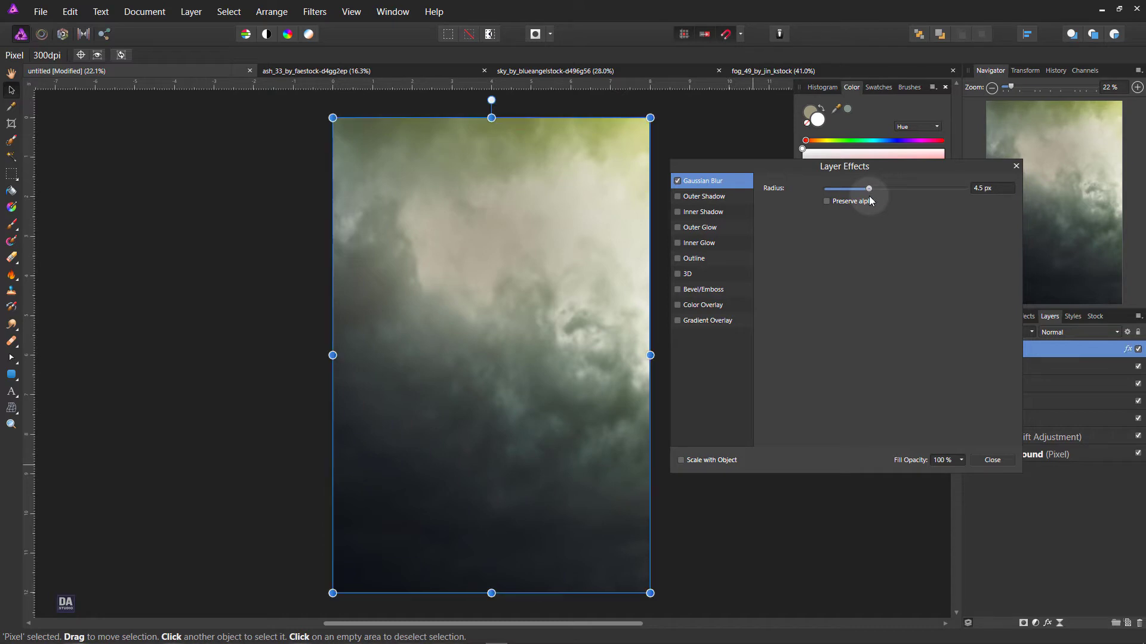
click(992, 460)
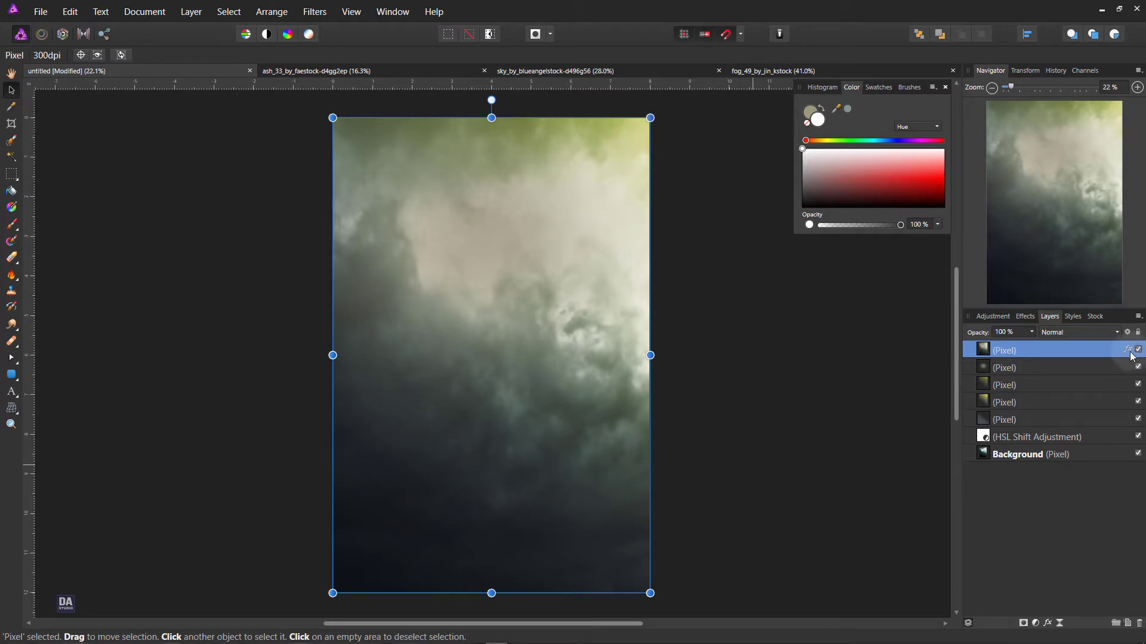
click(1128, 350)
drag(872, 189, 876, 188)
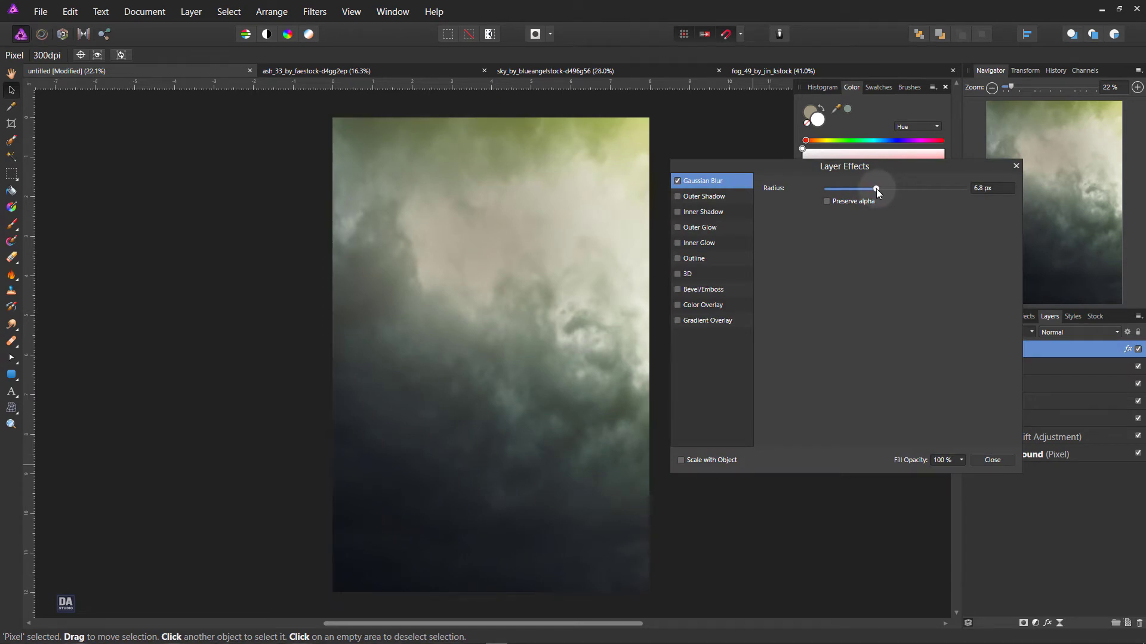
click(992, 460)
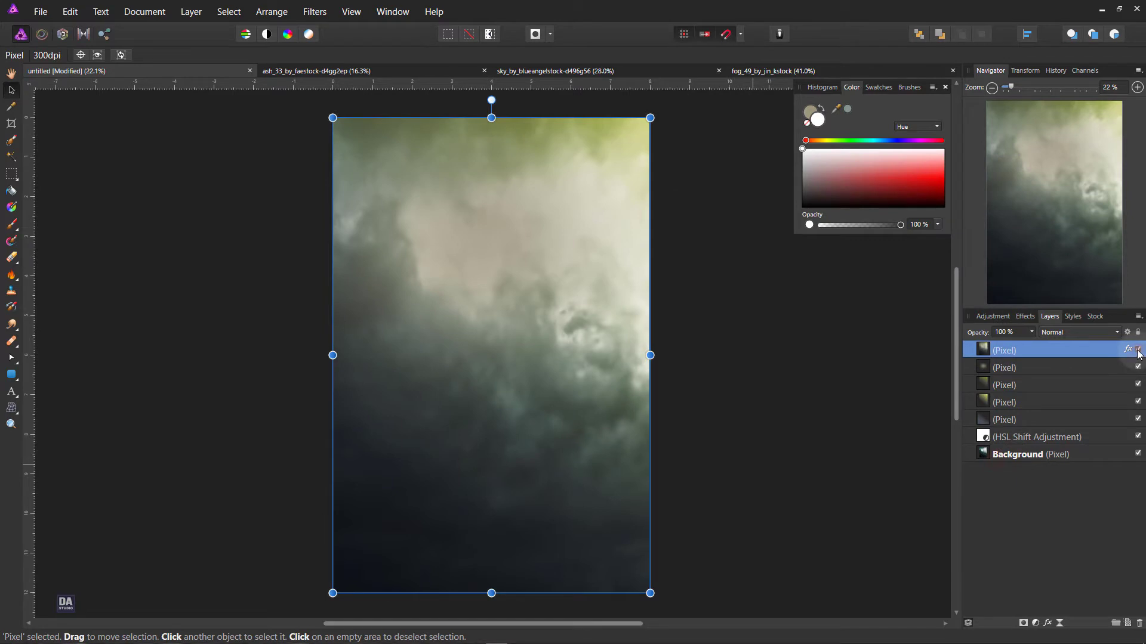
click(826, 273)
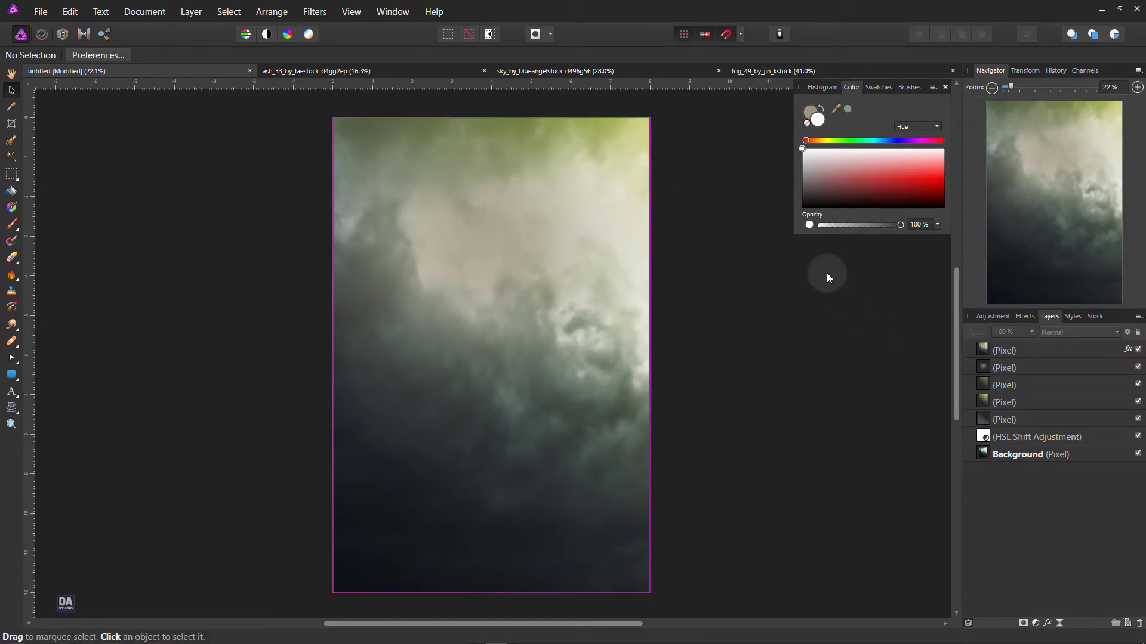
Step: Copy the fog_49 forest photo and paste it into the untitled sky composition
click(851, 89)
click(803, 74)
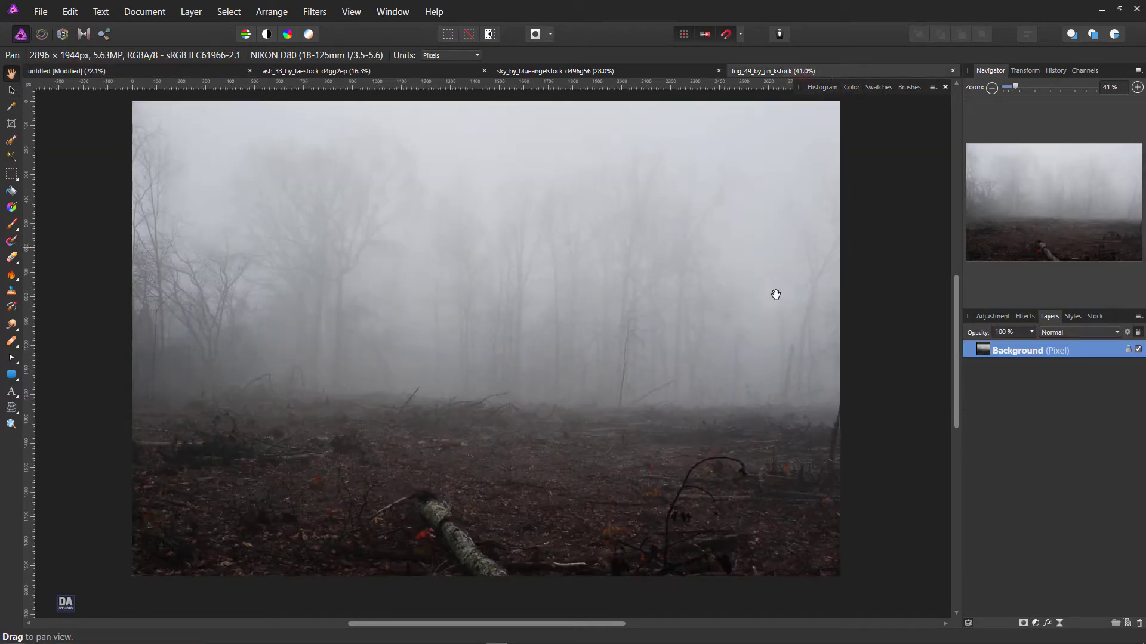
click(70, 11)
click(84, 70)
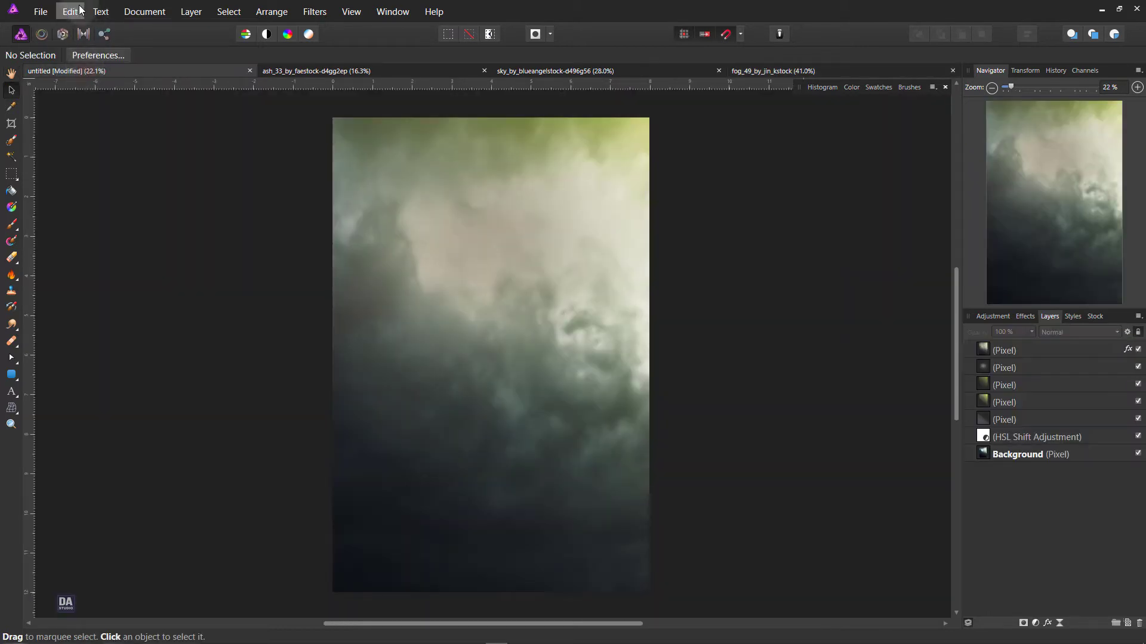
click(80, 10)
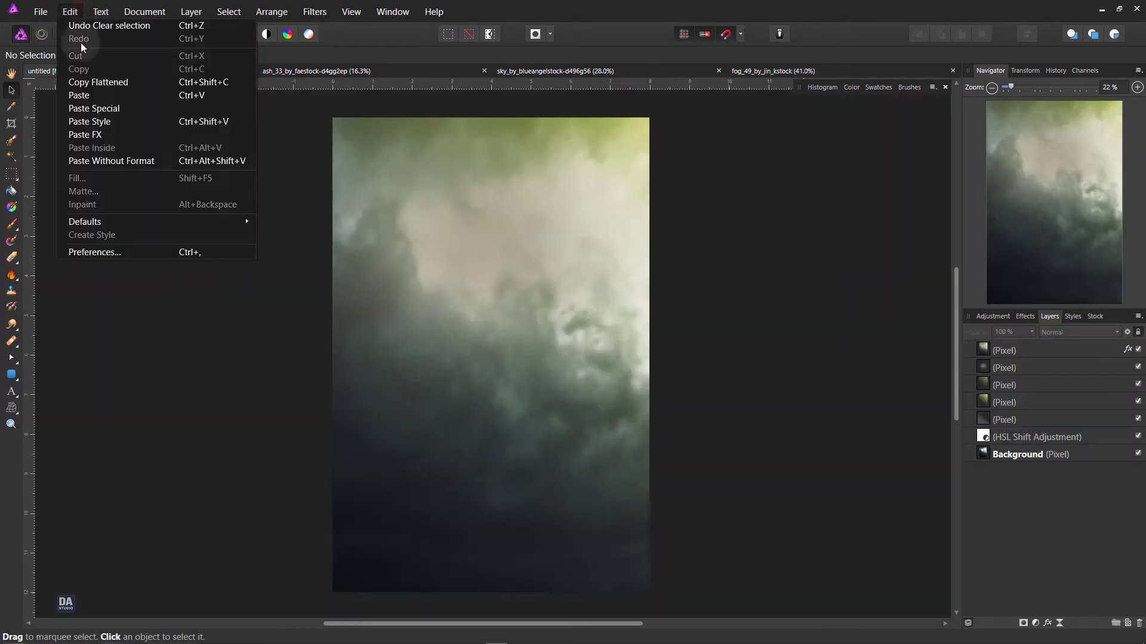
click(88, 95)
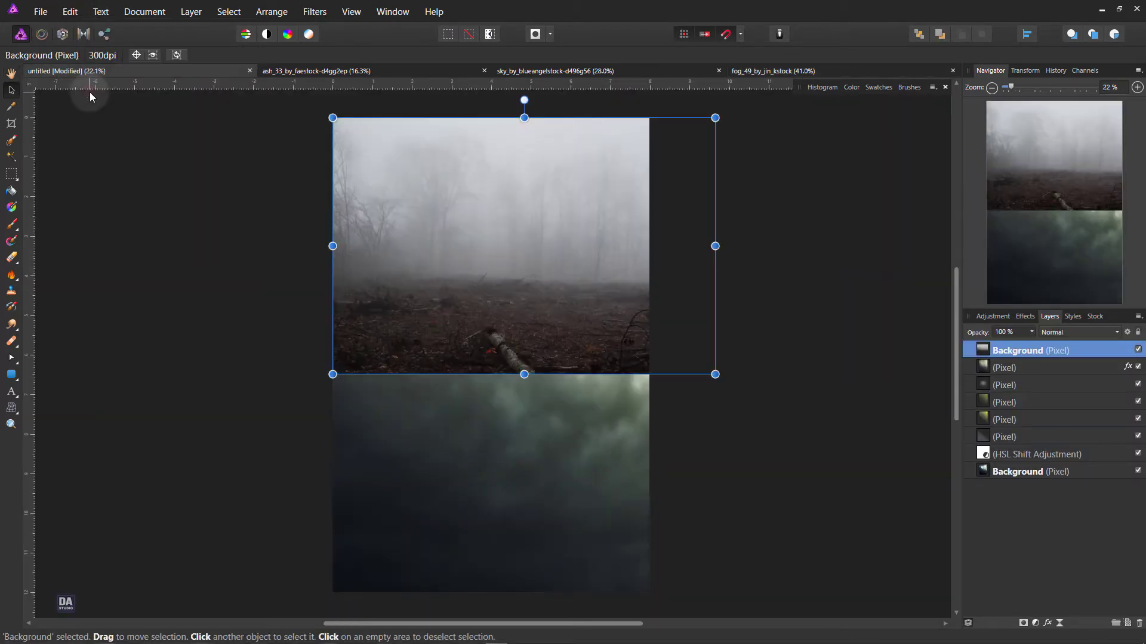
Step: Scale the fog photo over the lower canvas, add a layer mask, and select the mask
drag(496, 303, 509, 437)
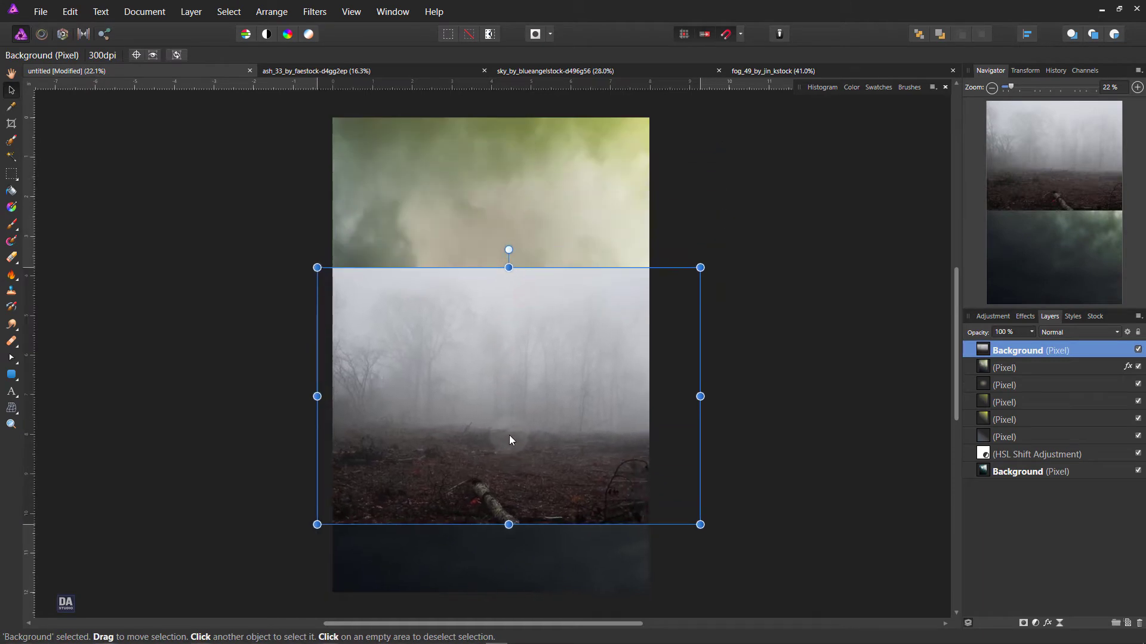
drag(700, 525, 836, 582)
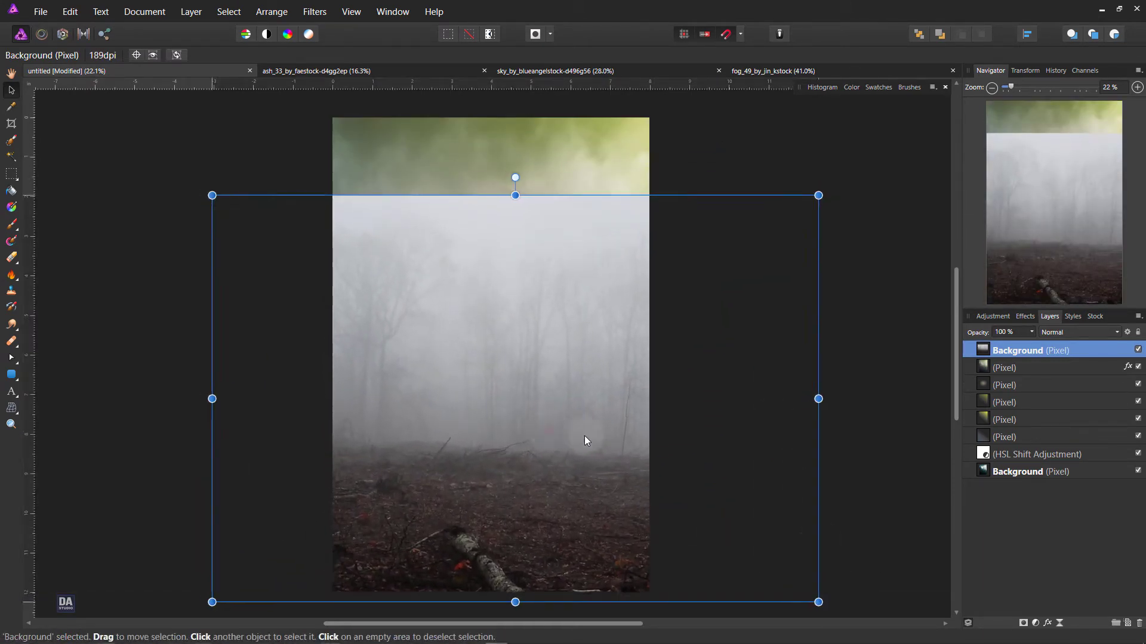
mouse_move(552, 428)
mouse_down()
mouse_move(599, 431)
mouse_move(527, 435)
mouse_up()
drag(793, 395, 689, 398)
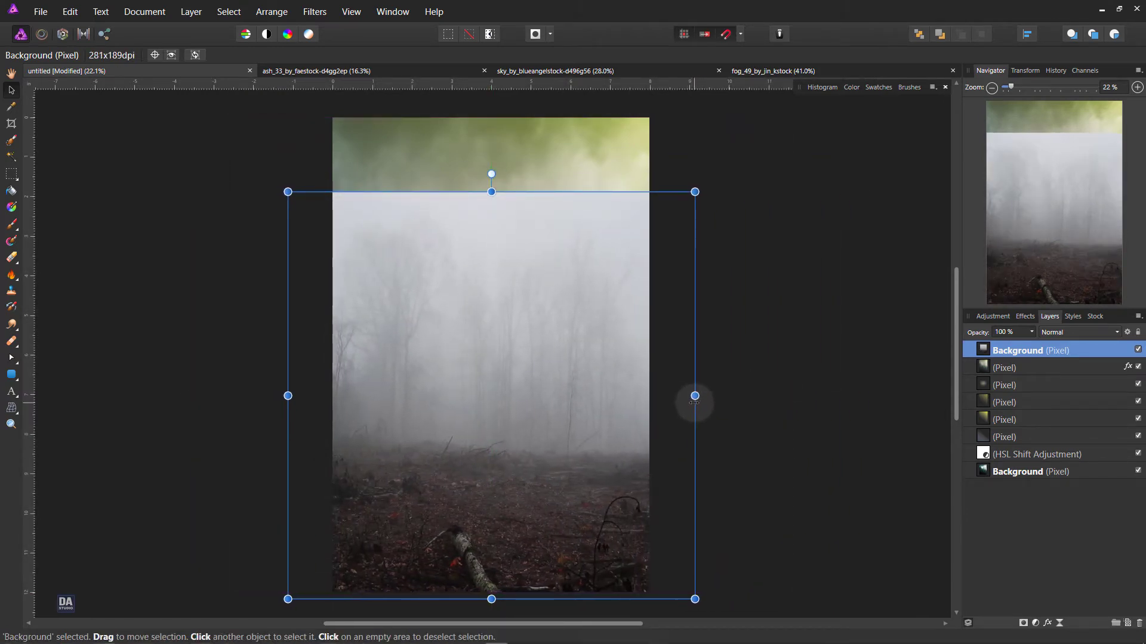
click(1023, 622)
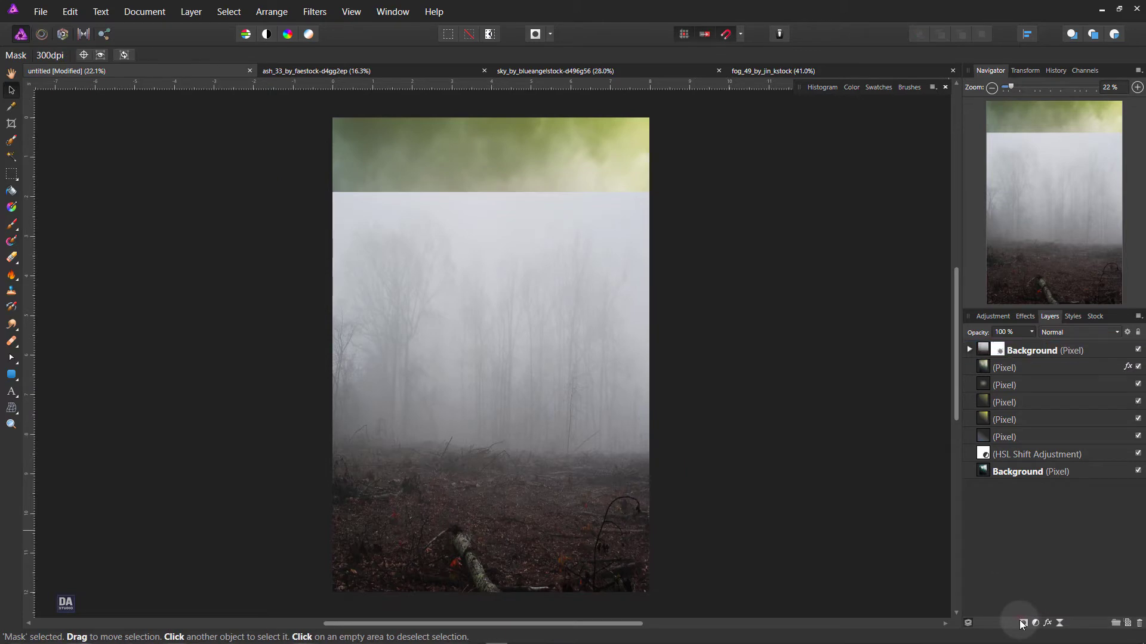
click(978, 352)
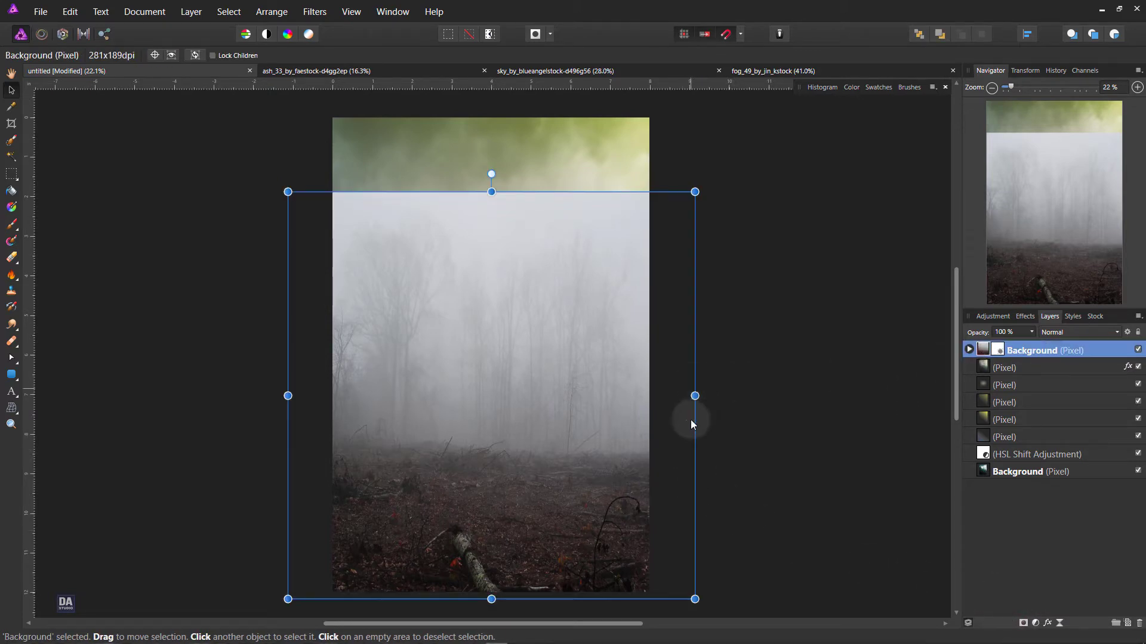
mouse_move(694, 395)
mouse_down()
mouse_move(705, 395)
mouse_move(693, 396)
mouse_up()
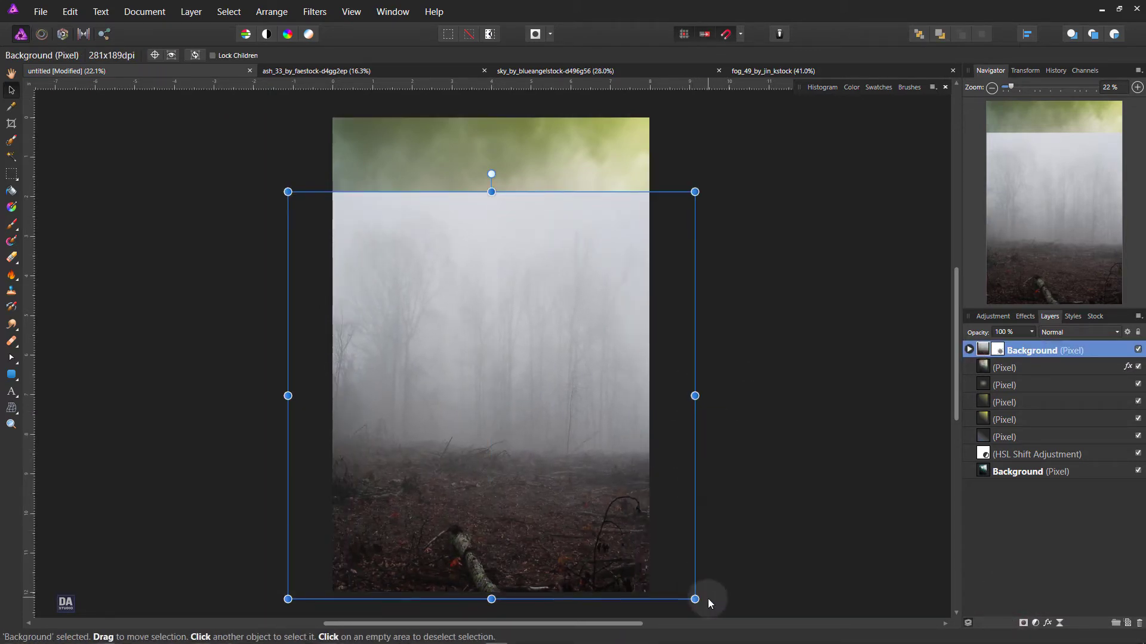
drag(695, 599, 693, 570)
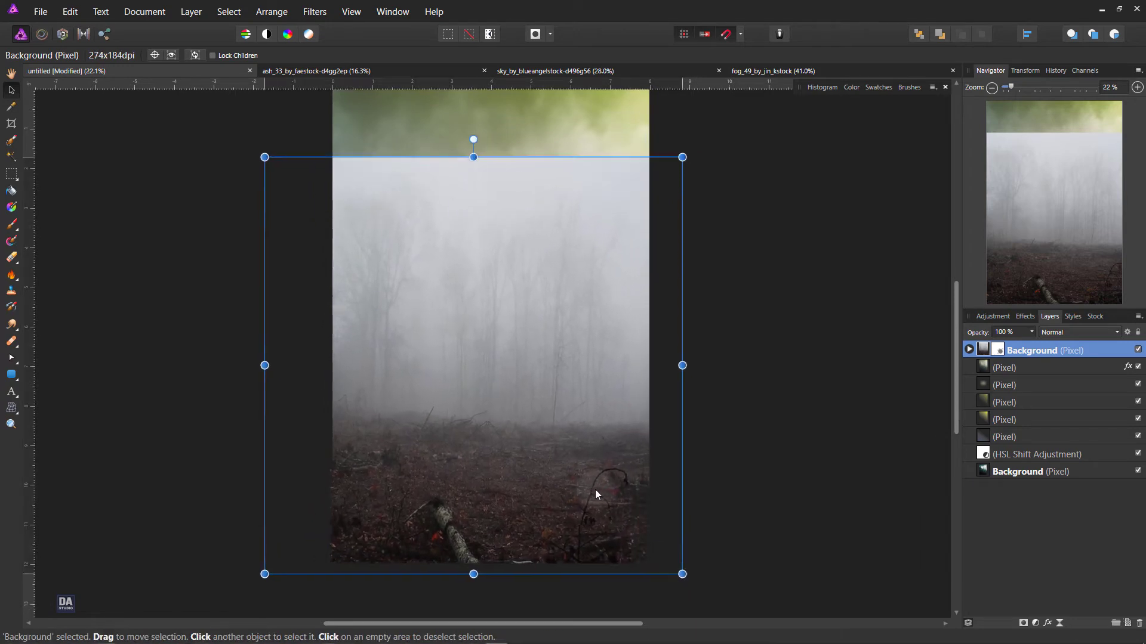
drag(680, 370, 705, 370)
click(825, 327)
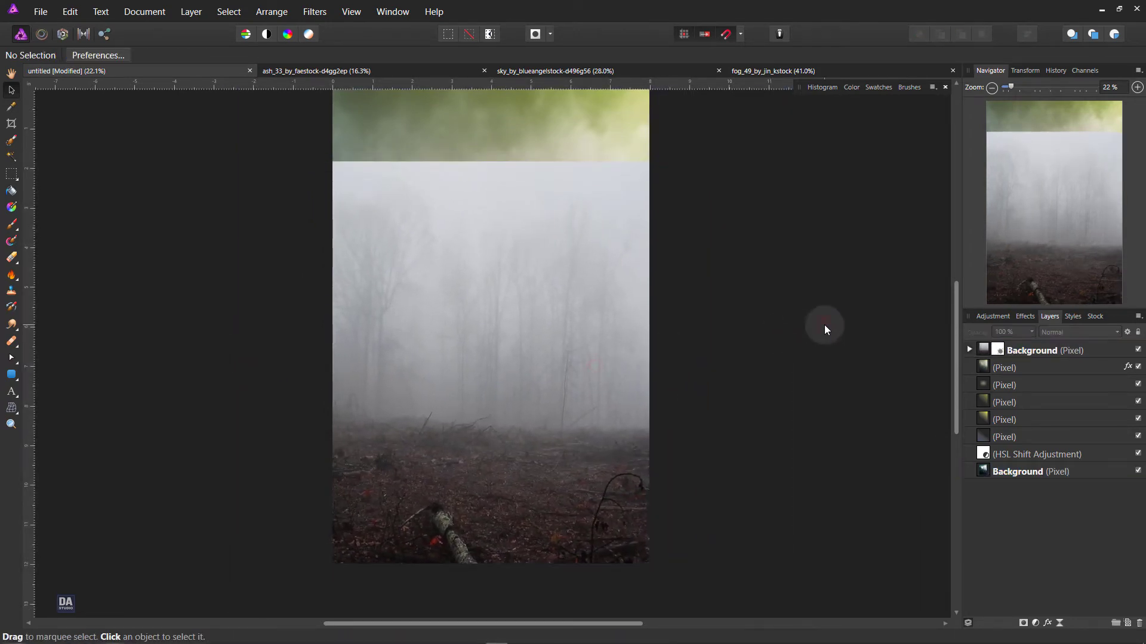
scroll(824, 325, up, 1)
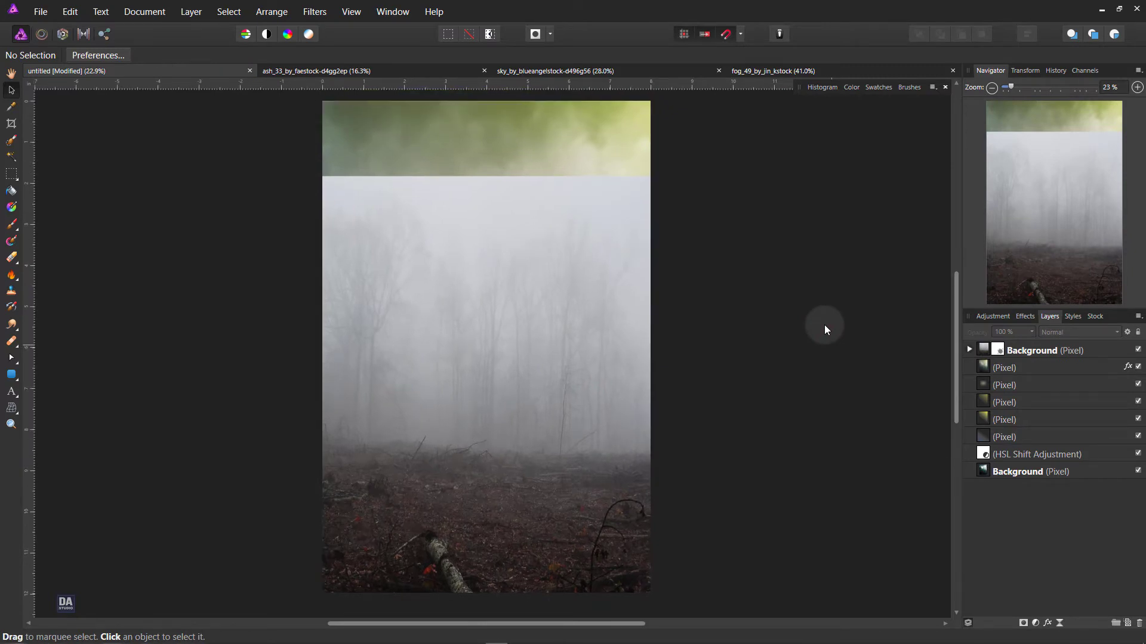
click(995, 352)
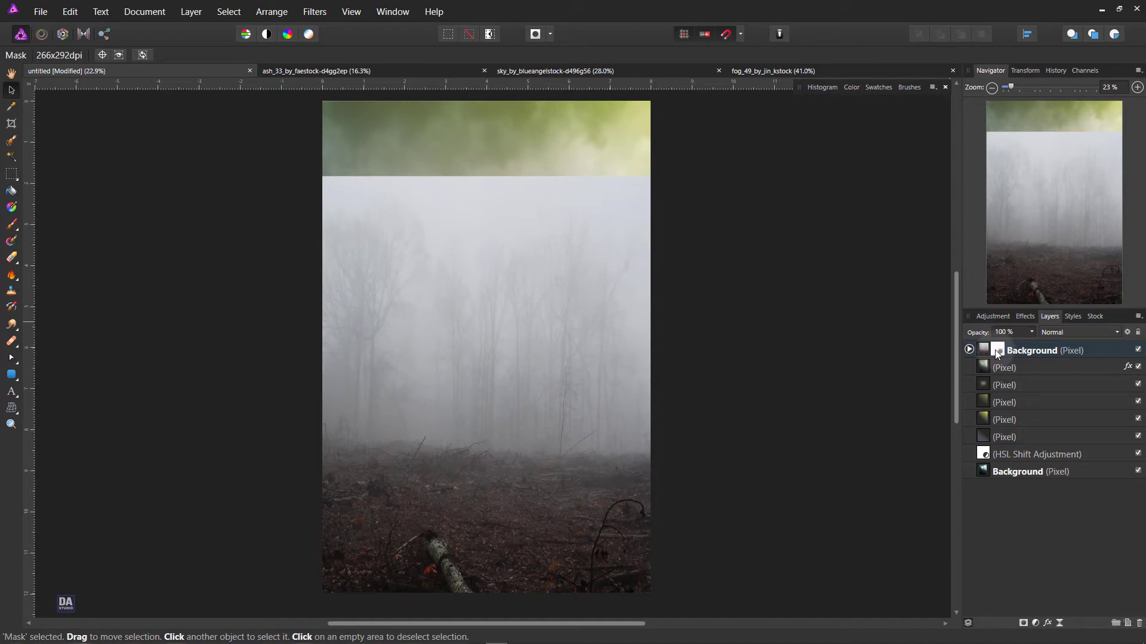
Step: Paint the fog layer's mask to softly blend the green sky into the top-left fog
click(12, 228)
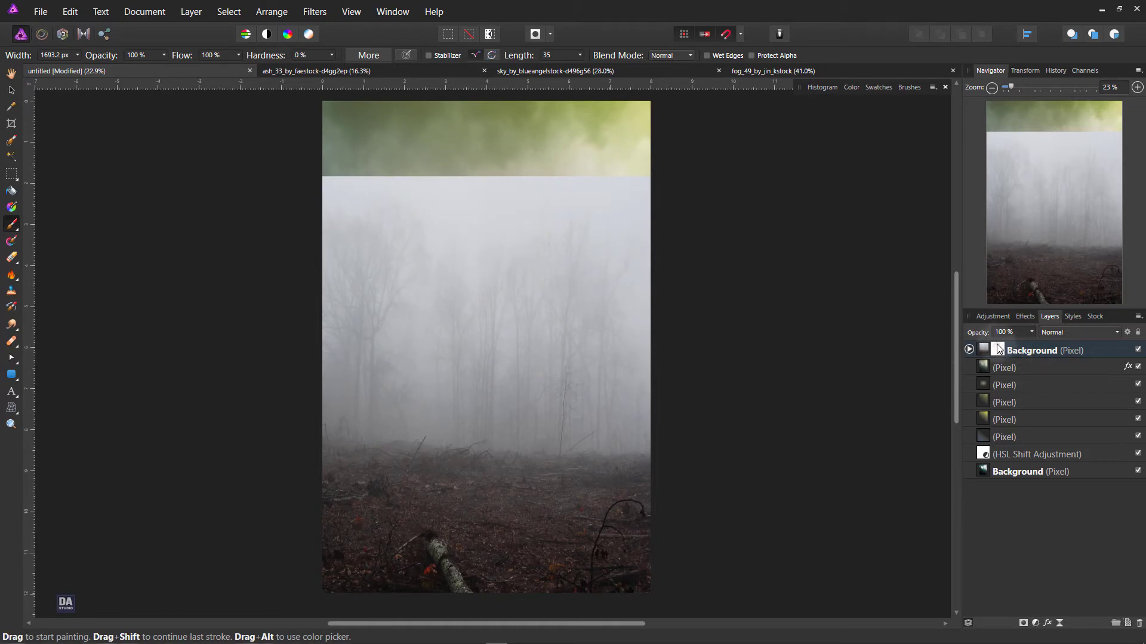
mouse_move(379, 220)
mouse_down()
mouse_move(348, 205)
mouse_move(368, 202)
mouse_up()
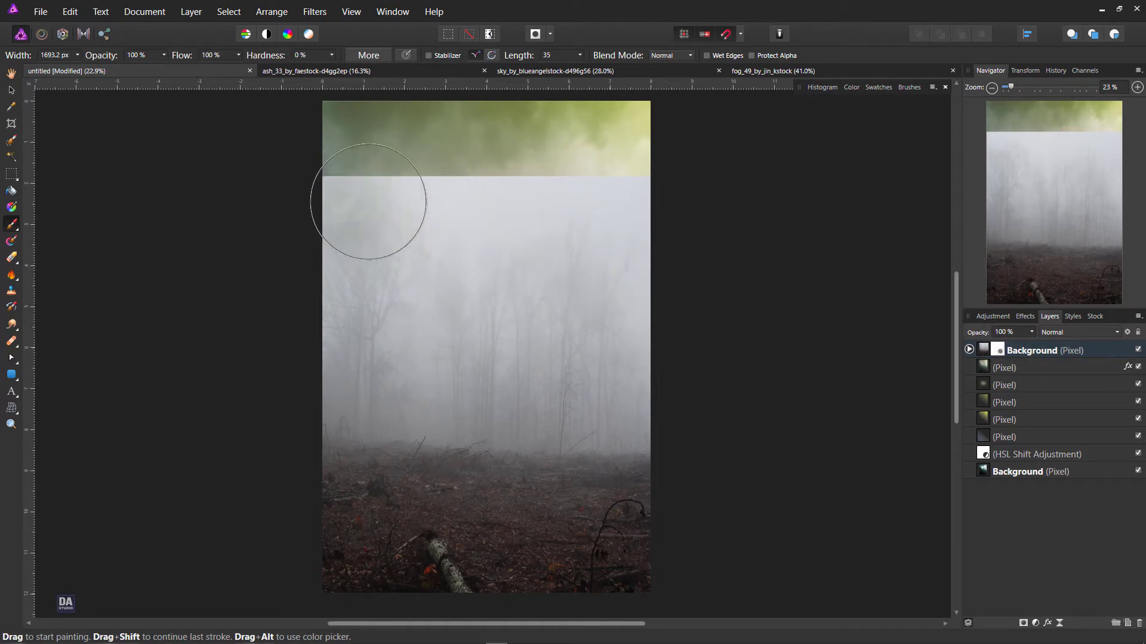
click(852, 87)
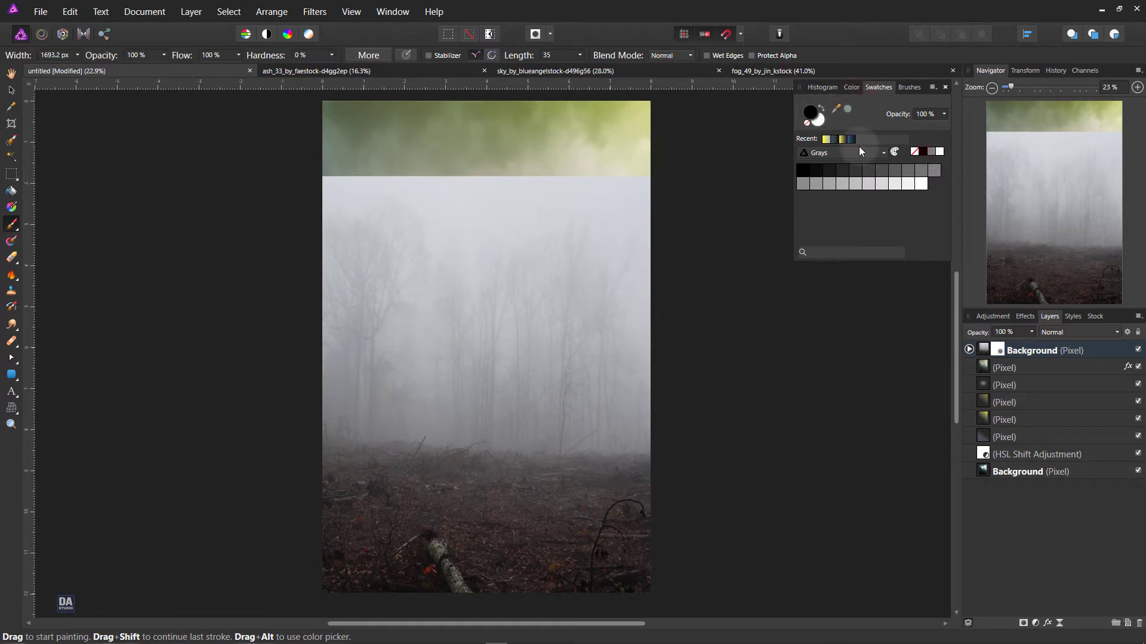
mouse_move(358, 243)
mouse_down()
mouse_move(345, 213)
mouse_move(385, 194)
mouse_move(641, 138)
mouse_up()
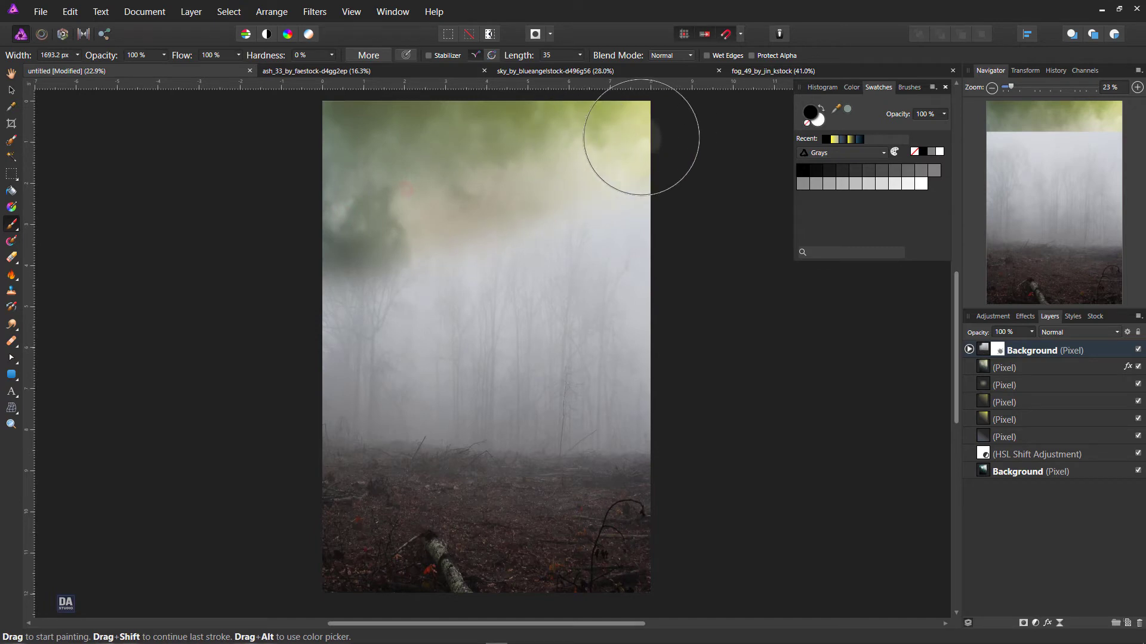
key(ctrl+z)
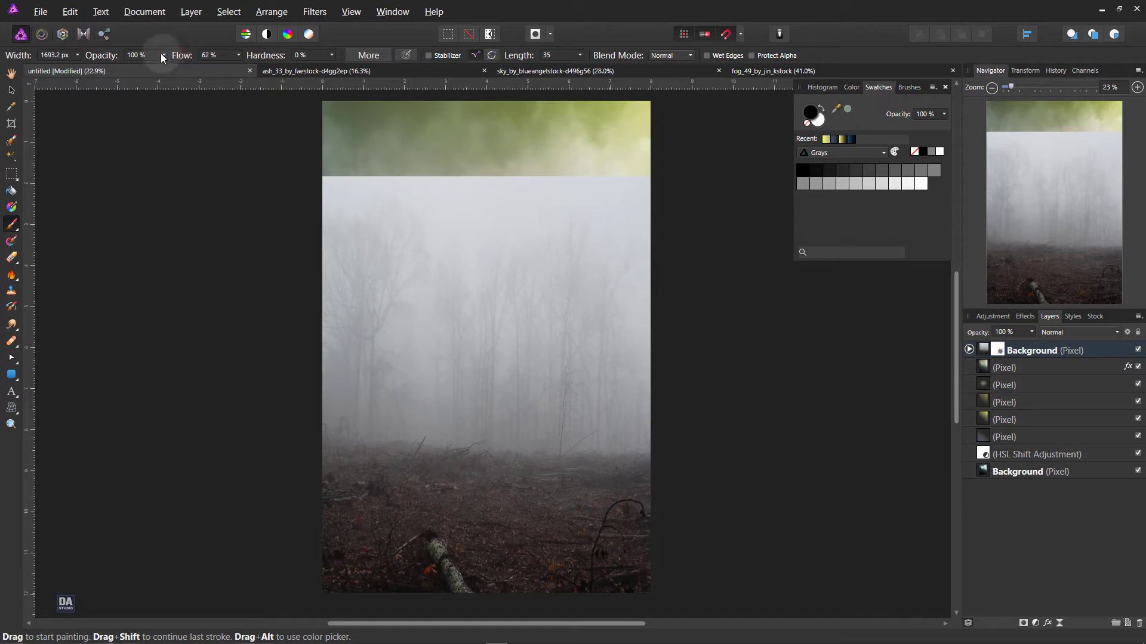
drag(295, 204, 520, 118)
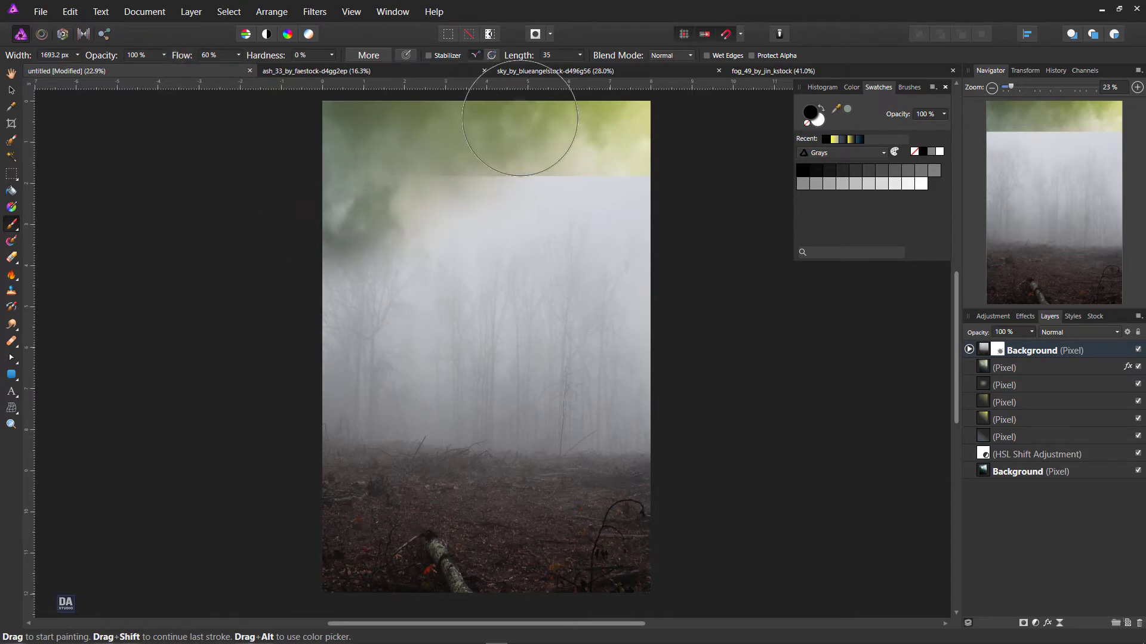
key(ctrl+z)
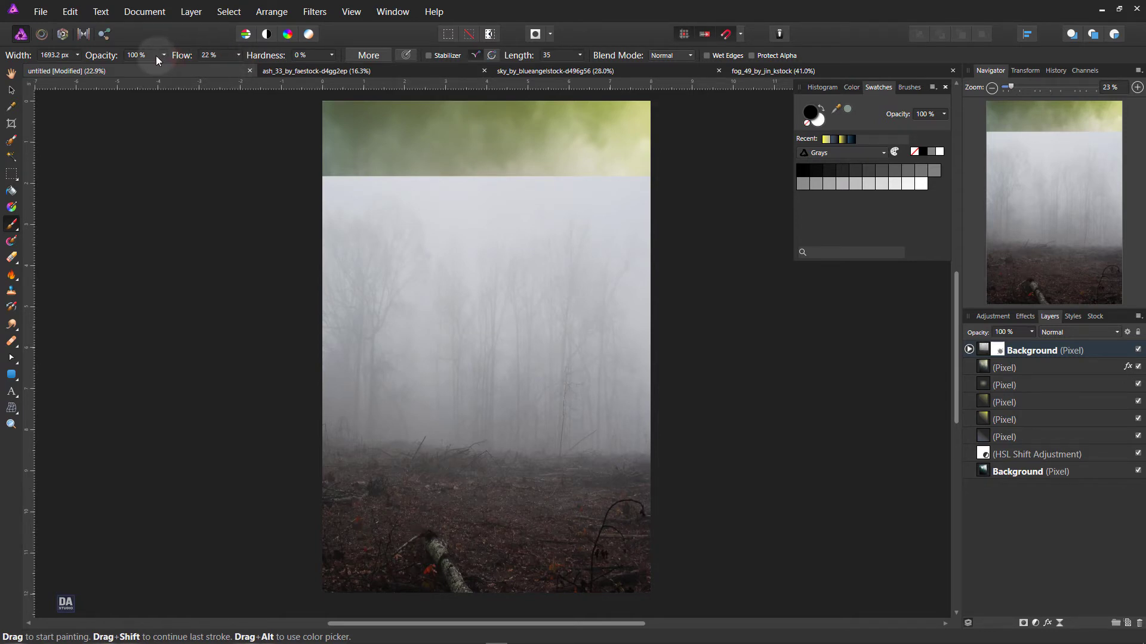
mouse_move(312, 185)
mouse_down()
mouse_move(440, 56)
mouse_move(537, 128)
mouse_move(440, 149)
mouse_move(619, 141)
mouse_move(396, 146)
mouse_up()
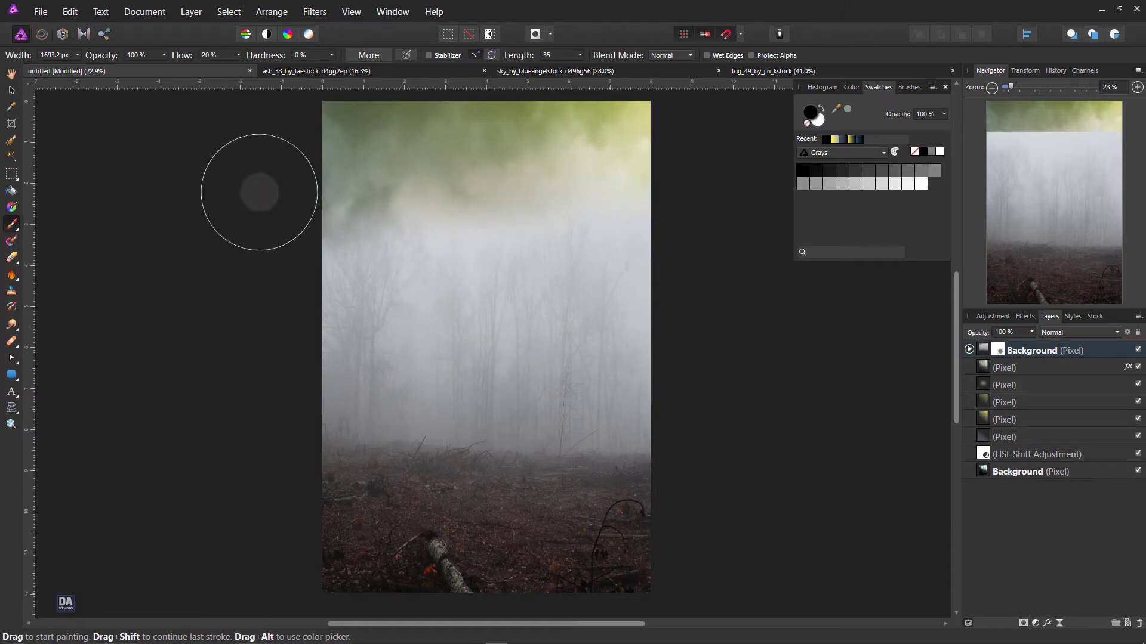
Step: Darken the ground around the log in the bottom-left corner on the mask
mouse_move(261, 522)
mouse_down()
mouse_move(311, 559)
mouse_move(435, 583)
mouse_move(235, 563)
mouse_move(439, 583)
mouse_move(492, 610)
mouse_move(268, 563)
mouse_move(289, 545)
mouse_move(476, 584)
mouse_up()
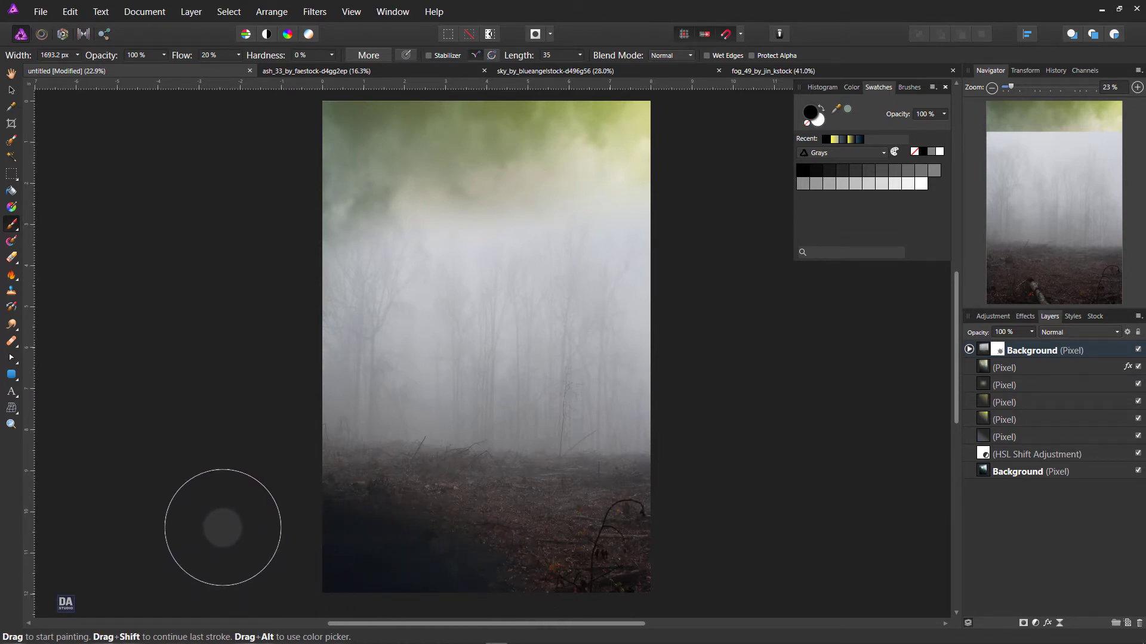
key(ctrl+z)
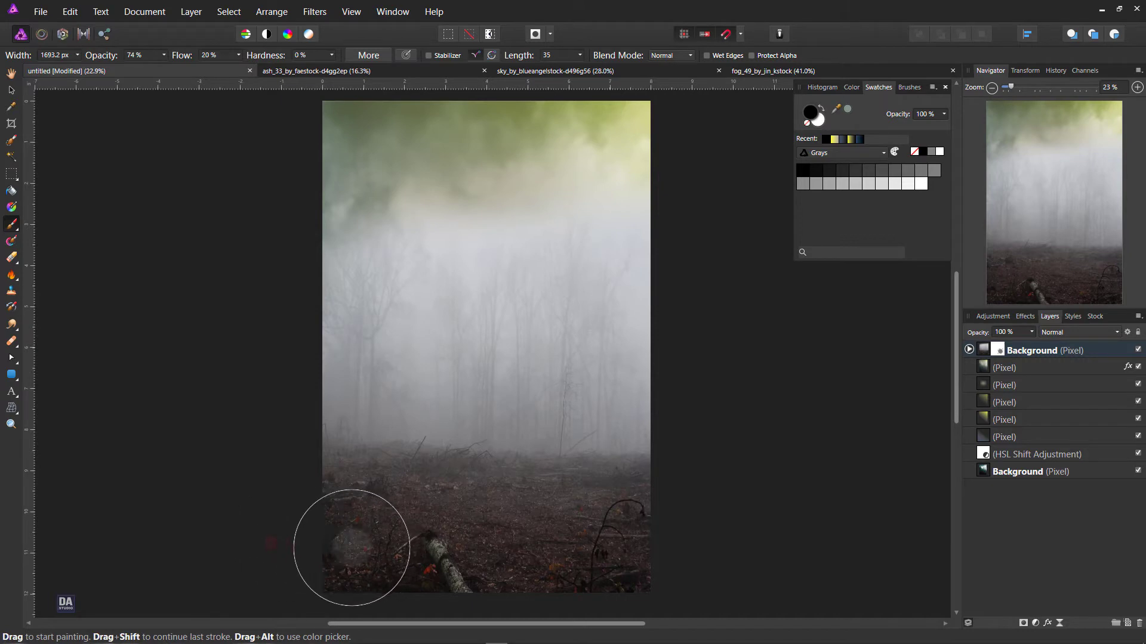
mouse_move(435, 580)
mouse_down()
mouse_move(501, 591)
mouse_move(356, 557)
mouse_move(379, 532)
mouse_move(548, 589)
mouse_move(320, 563)
mouse_move(491, 567)
mouse_move(346, 558)
mouse_move(320, 544)
mouse_move(460, 588)
mouse_move(230, 549)
mouse_up()
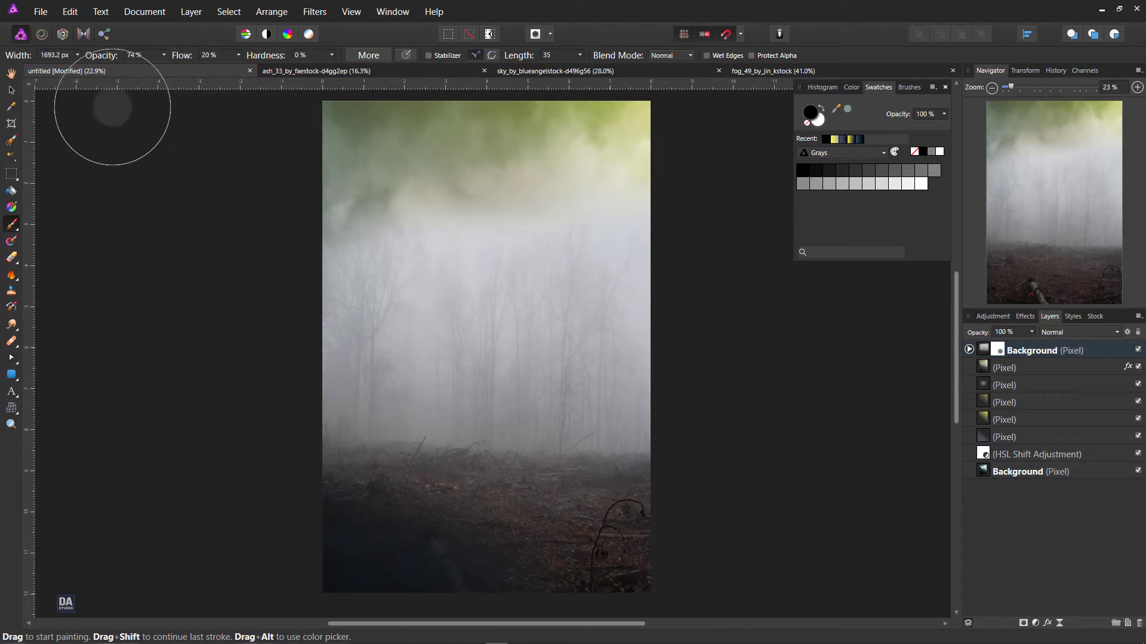
click(12, 91)
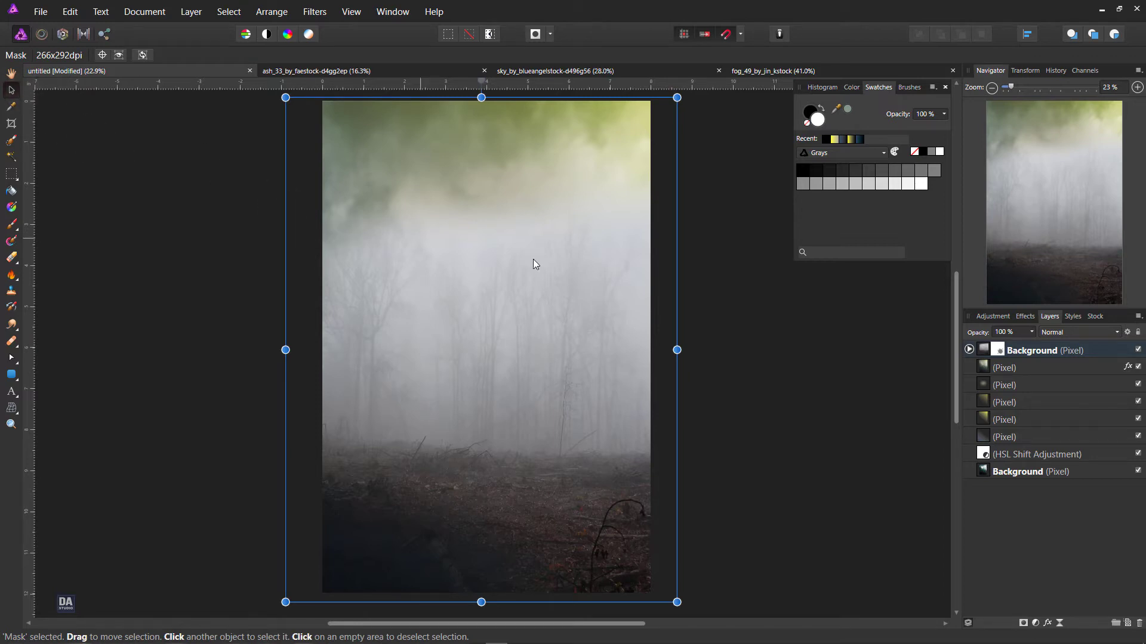
Step: Set the top Background layer's blend mode to Luminosity and compare it on and off
click(984, 351)
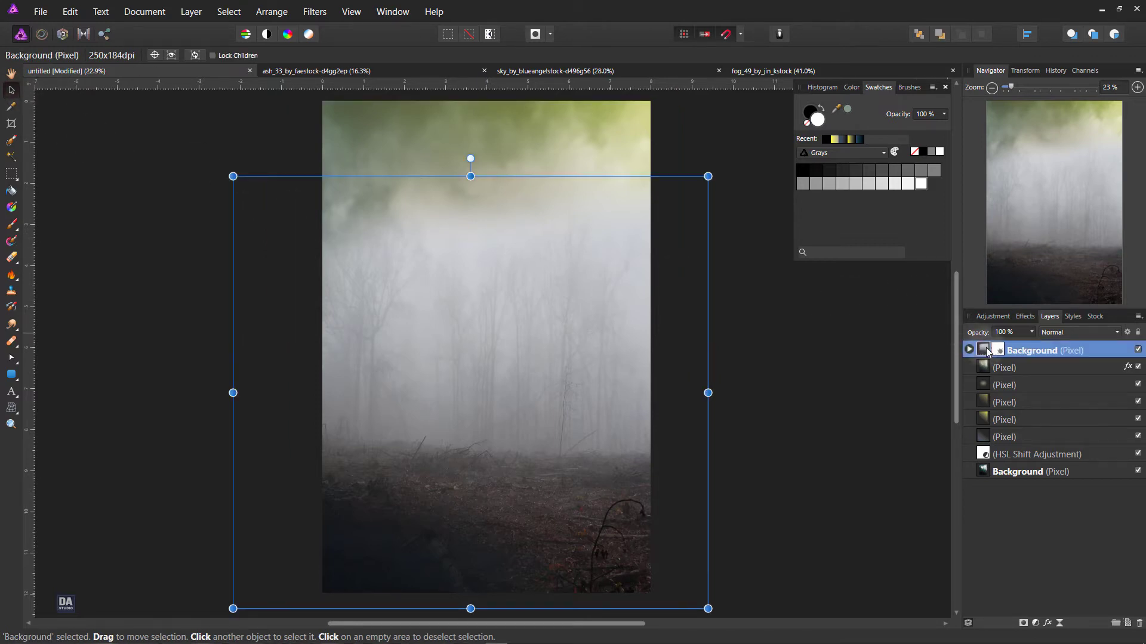
click(1079, 332)
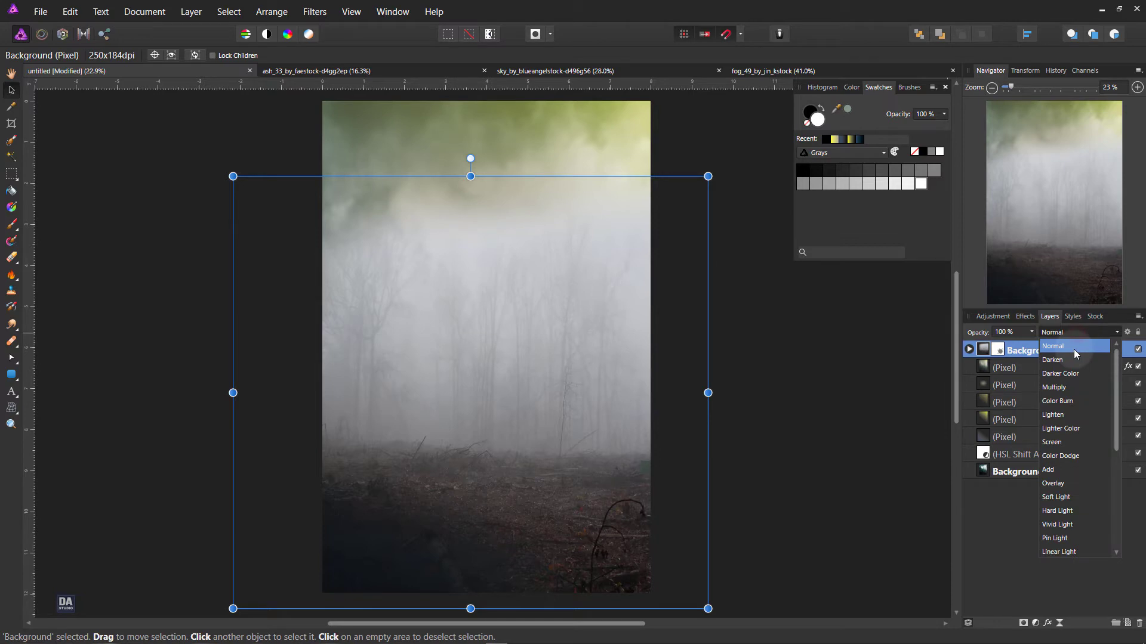
scroll(1074, 358, down, 5)
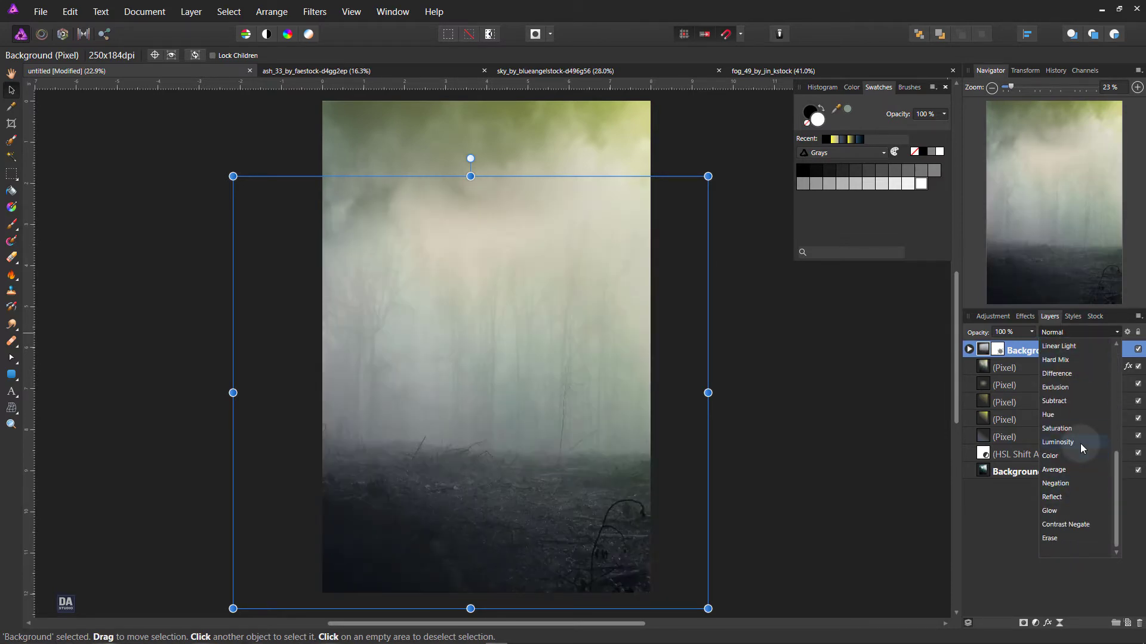
click(1081, 442)
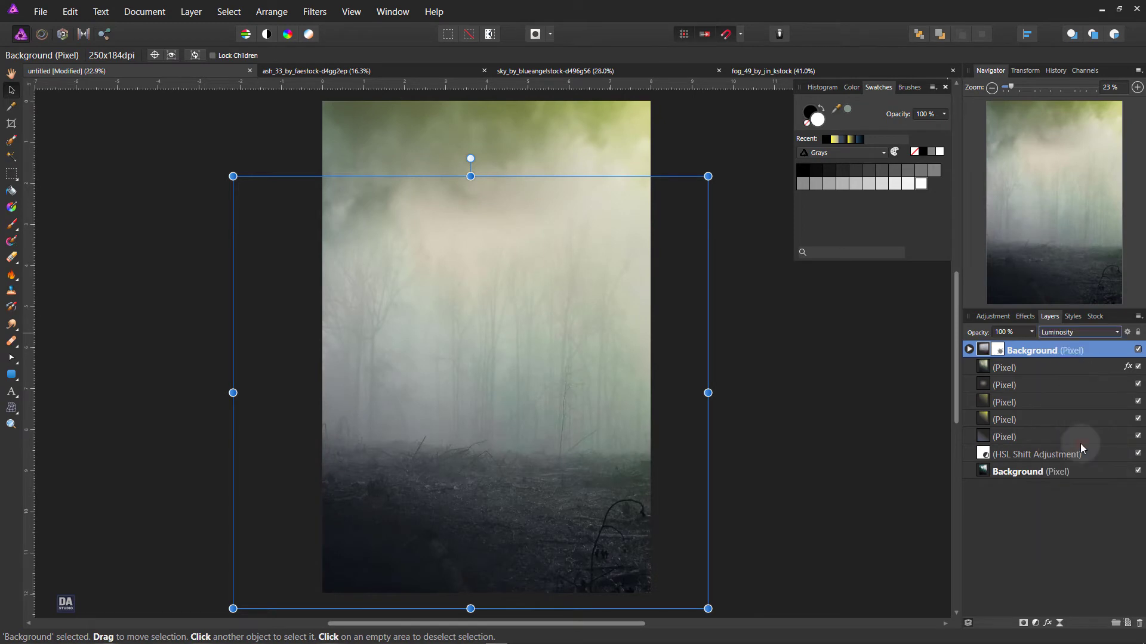
click(1138, 350)
click(1139, 351)
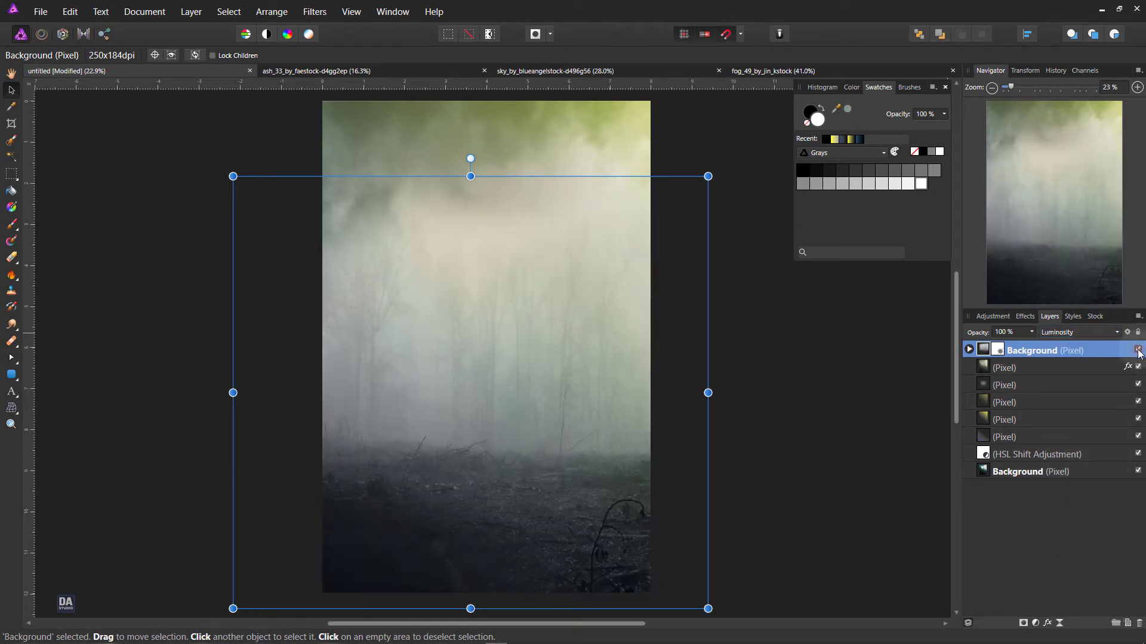
click(1138, 351)
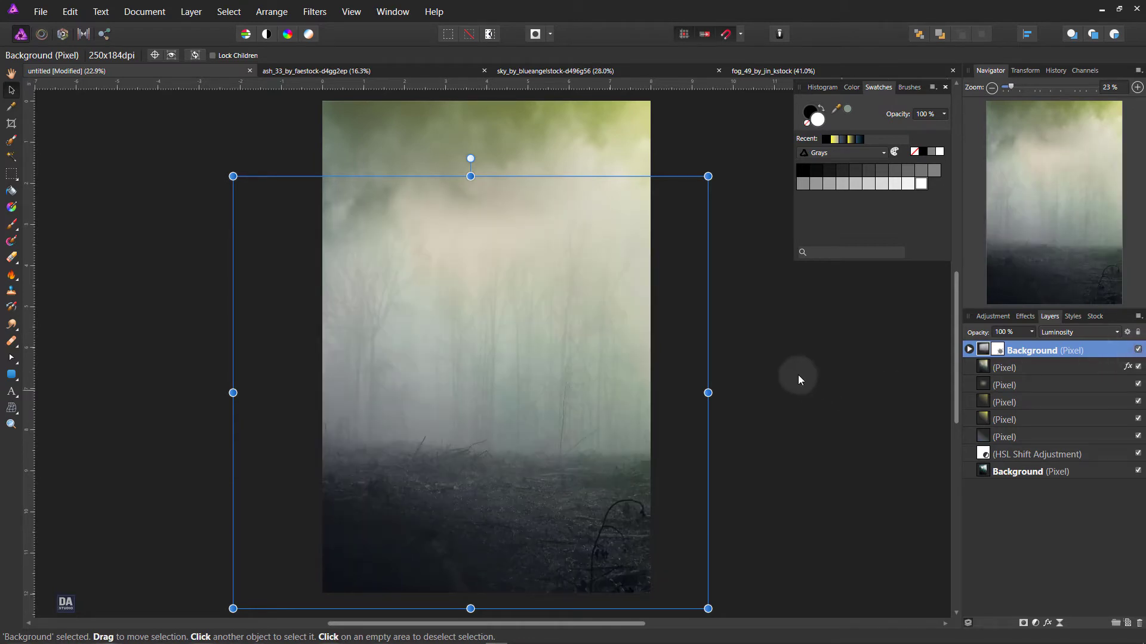
click(793, 349)
Step: Add a new empty pixel layer above the top Background layer
click(845, 332)
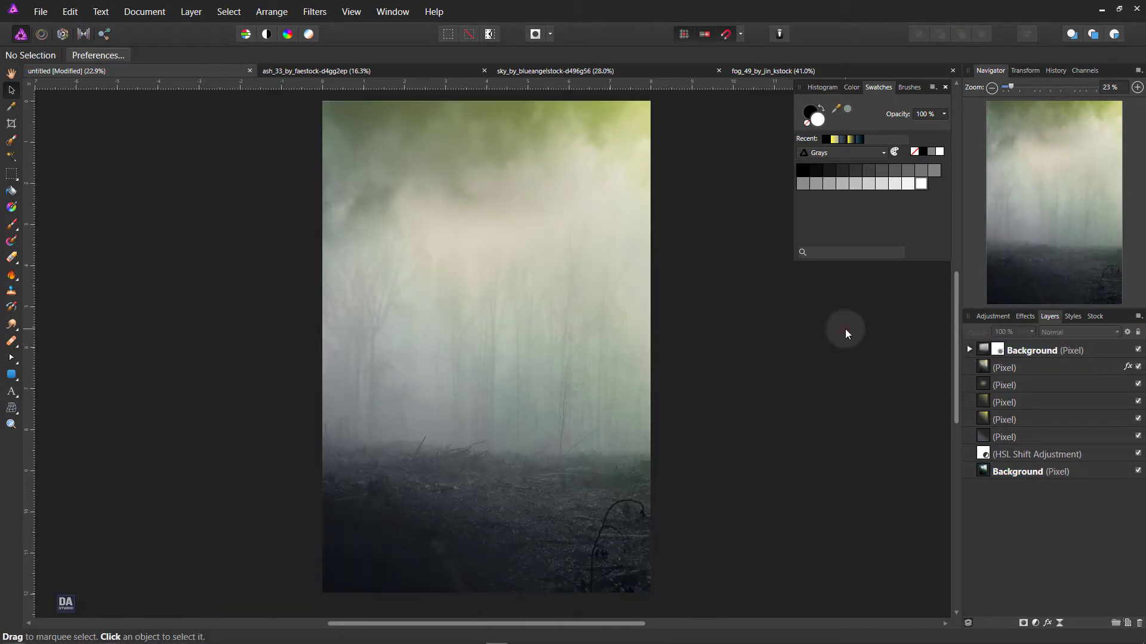
click(1020, 352)
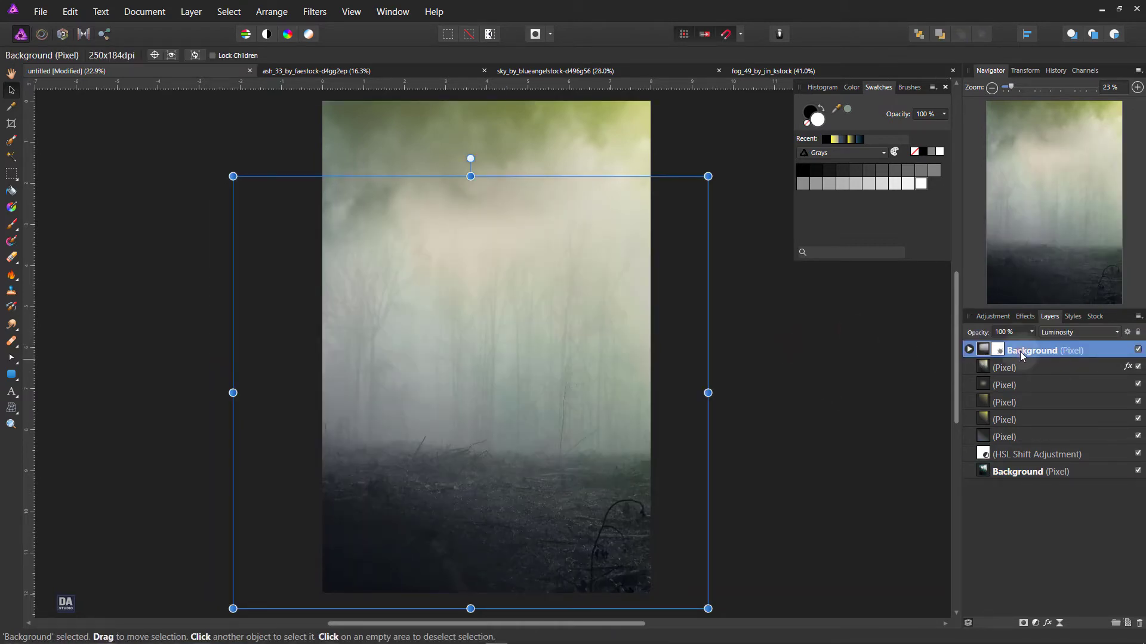
click(1127, 623)
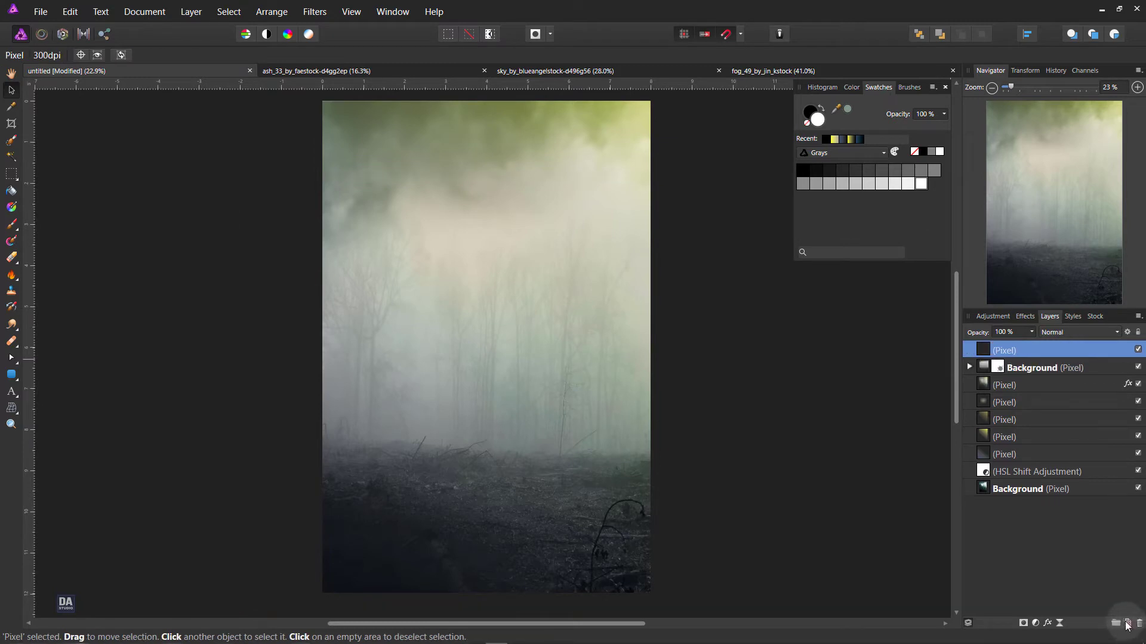
click(850, 345)
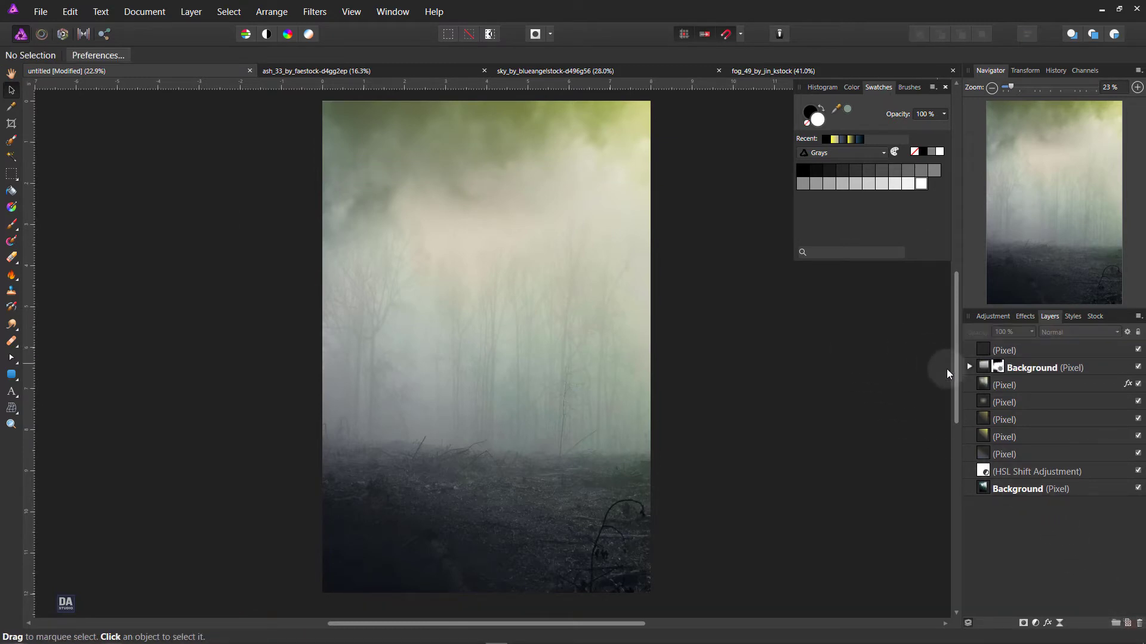
click(985, 367)
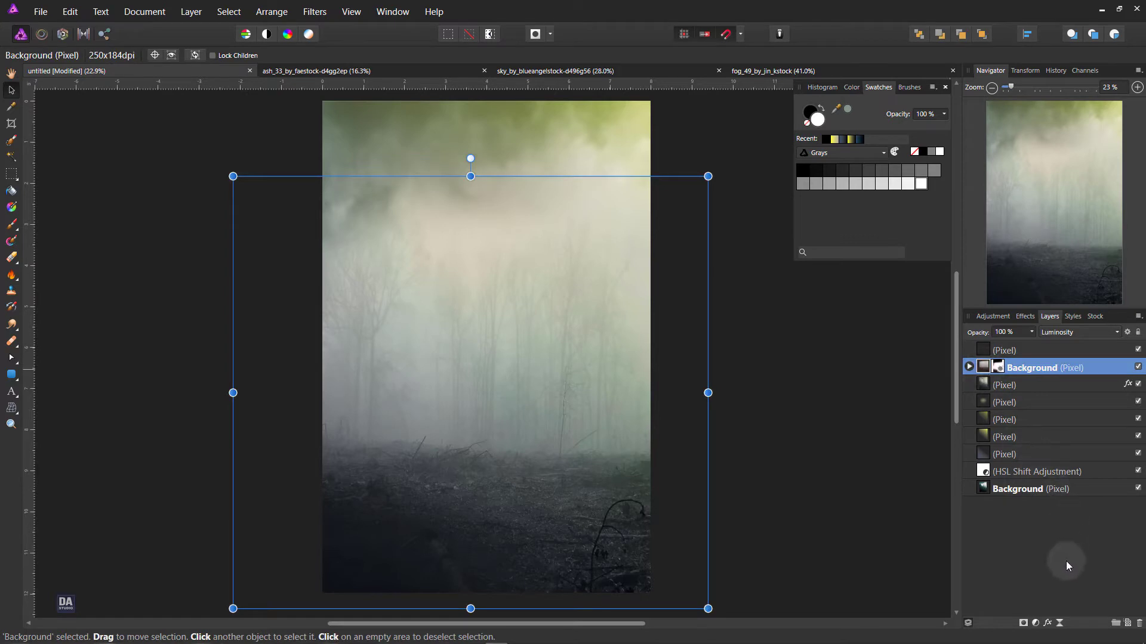
click(1049, 624)
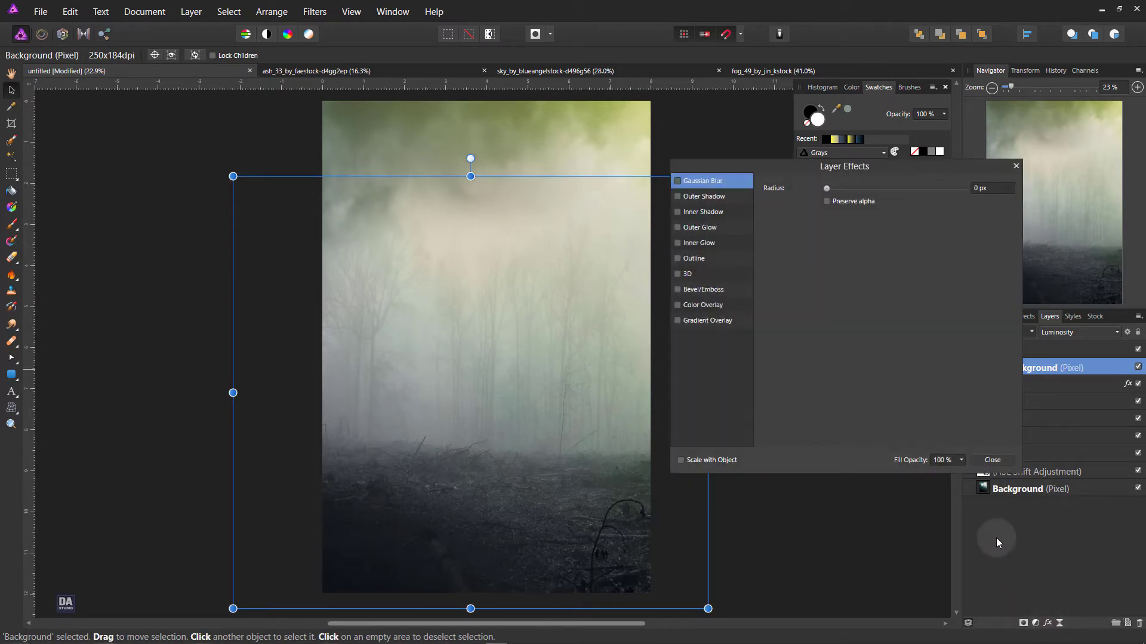
click(994, 461)
click(1036, 623)
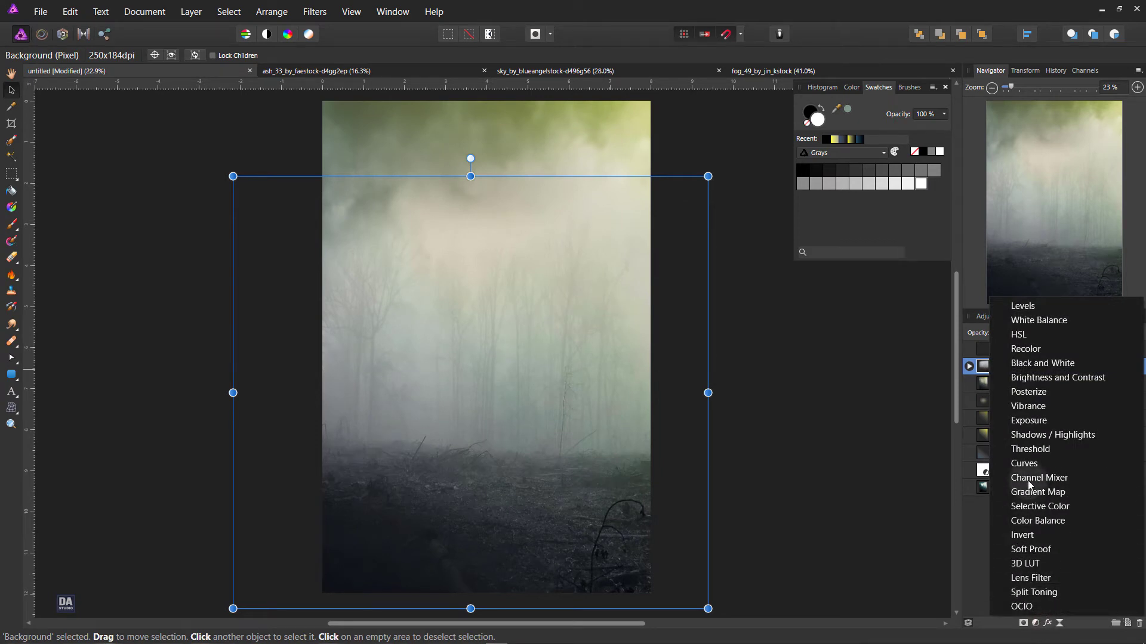
Step: Add a Curves adjustment with the master curve pulled down to darken
click(1026, 464)
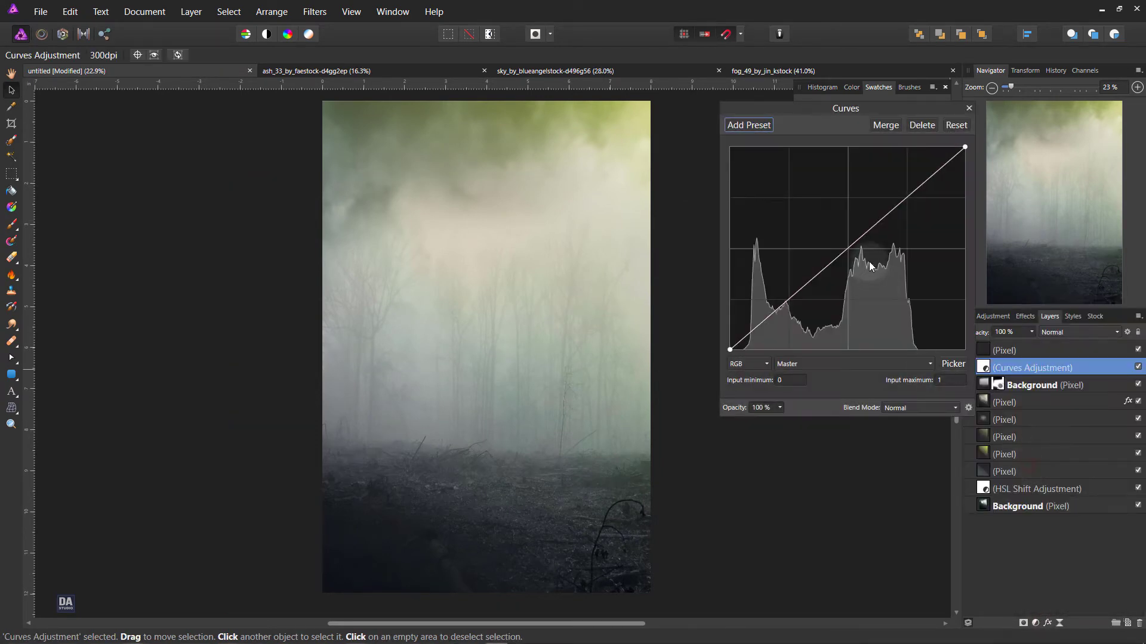
click(853, 245)
drag(866, 258, 875, 266)
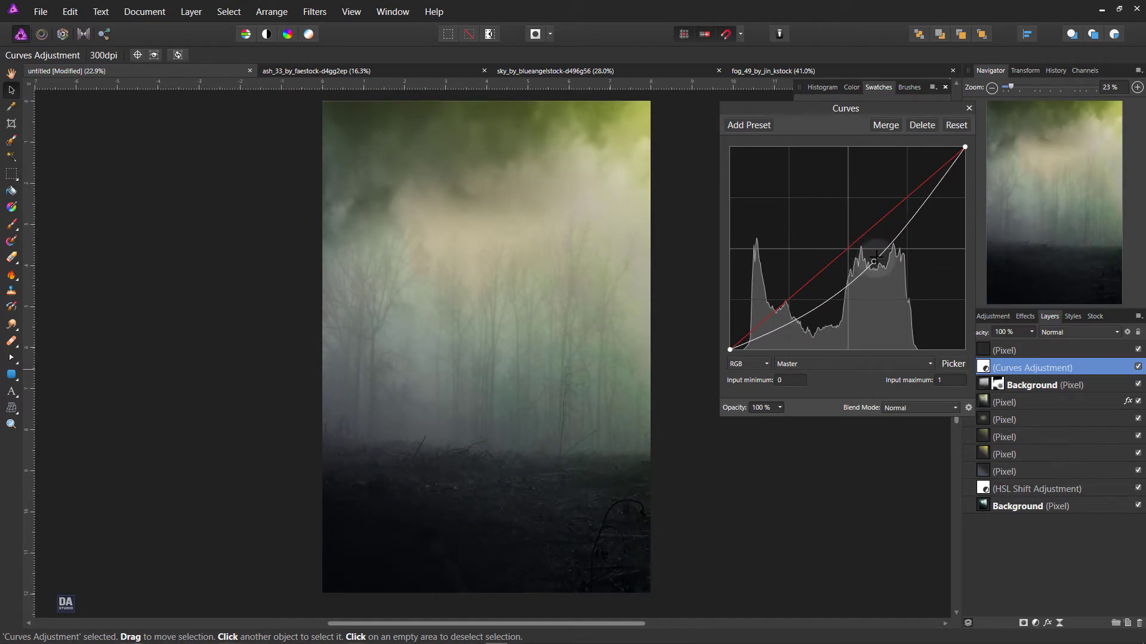
click(968, 108)
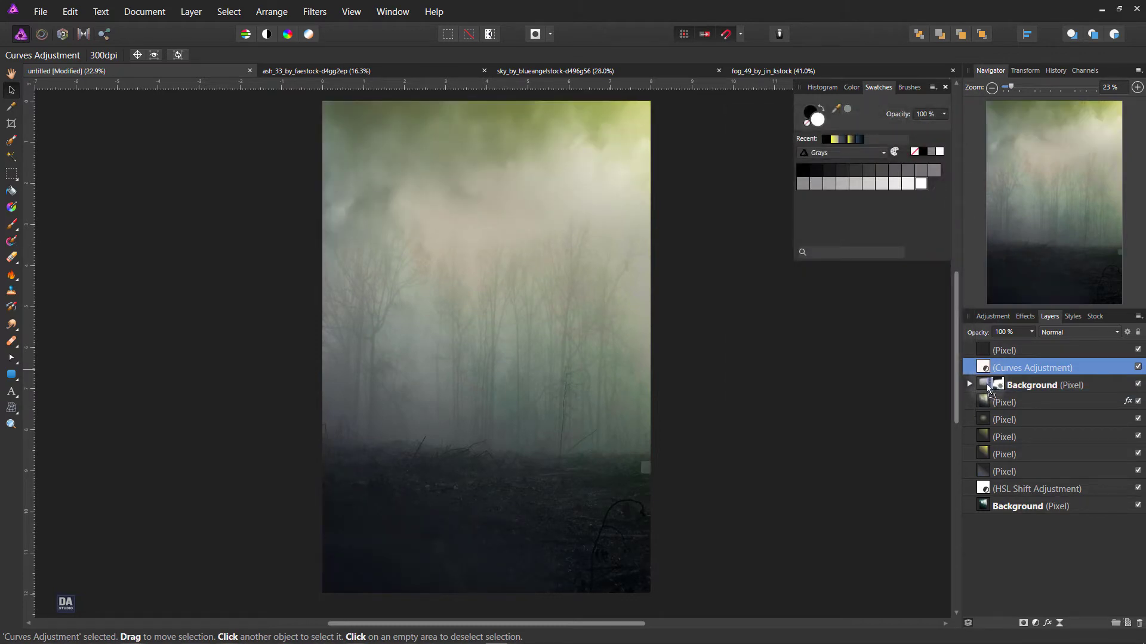
Step: Nest the Curves inside the top Background layer and compare it on and off
drag(986, 384, 986, 385)
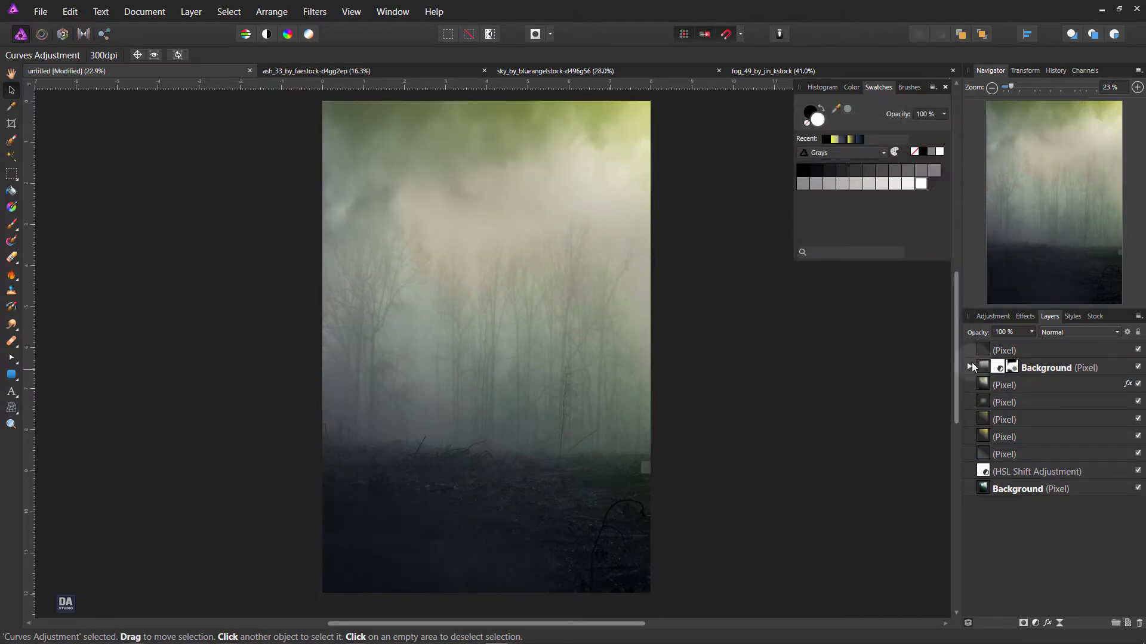
click(970, 367)
click(1138, 382)
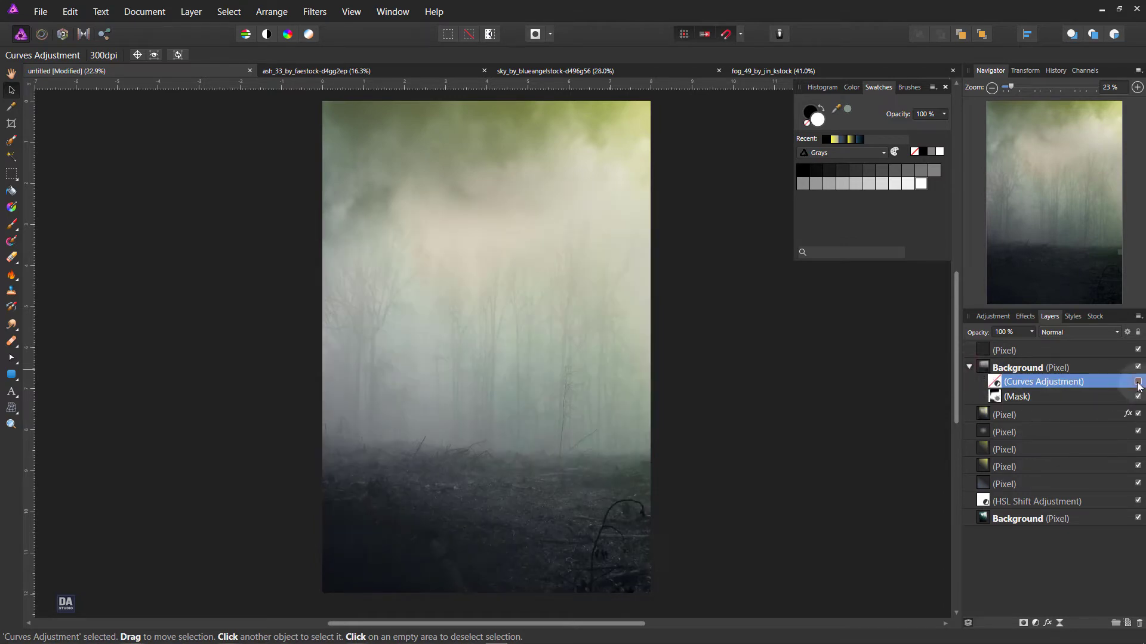
click(1138, 382)
click(1137, 382)
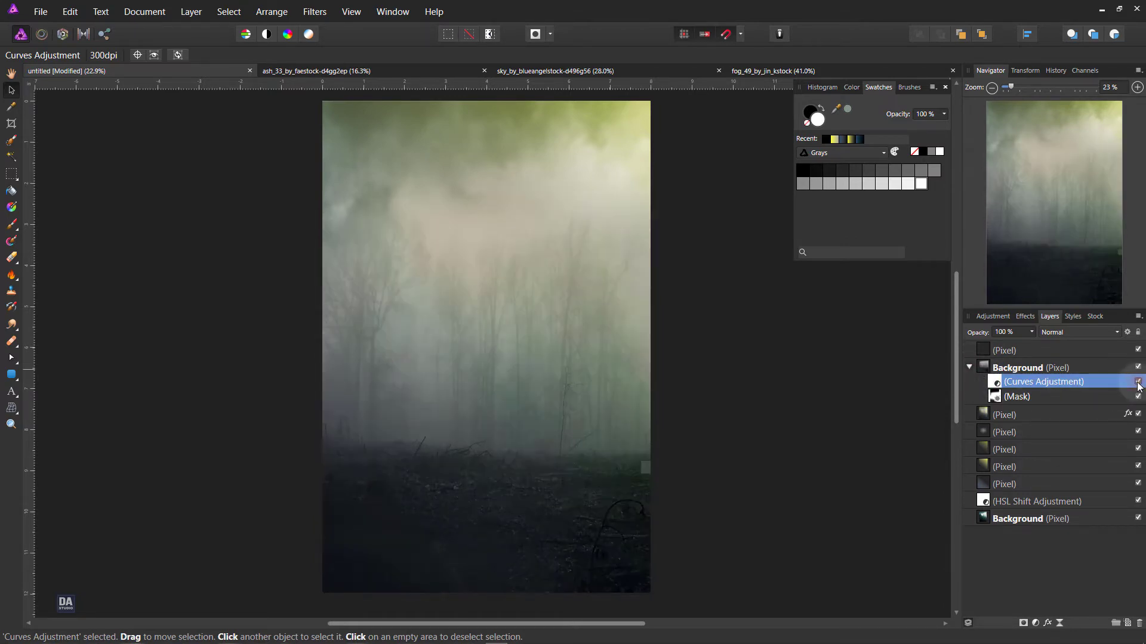
click(1138, 381)
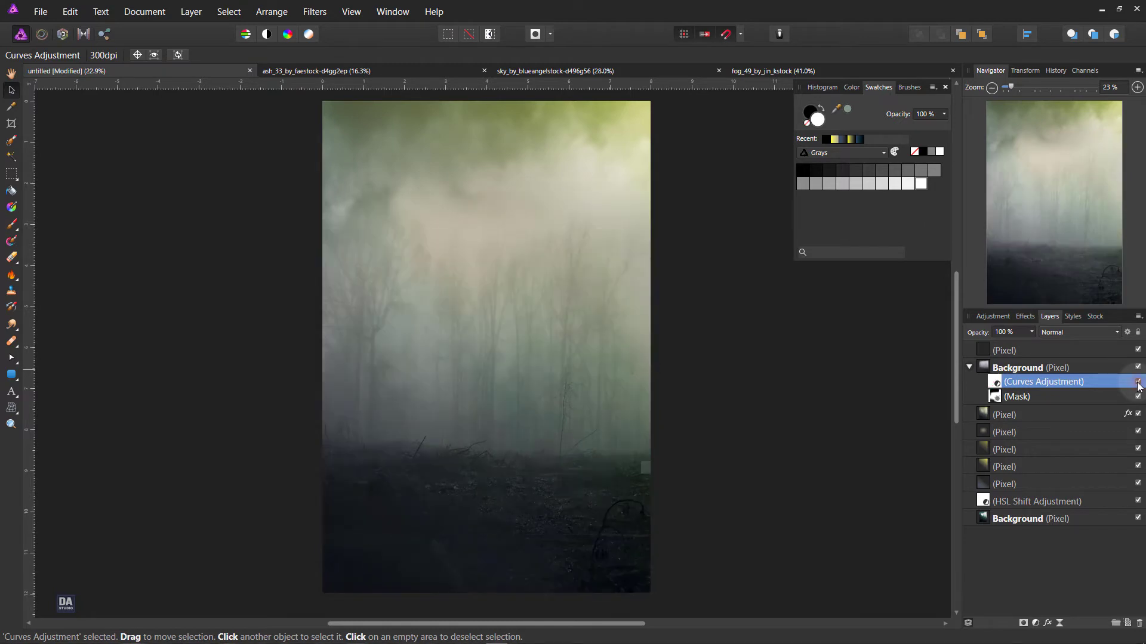
click(968, 366)
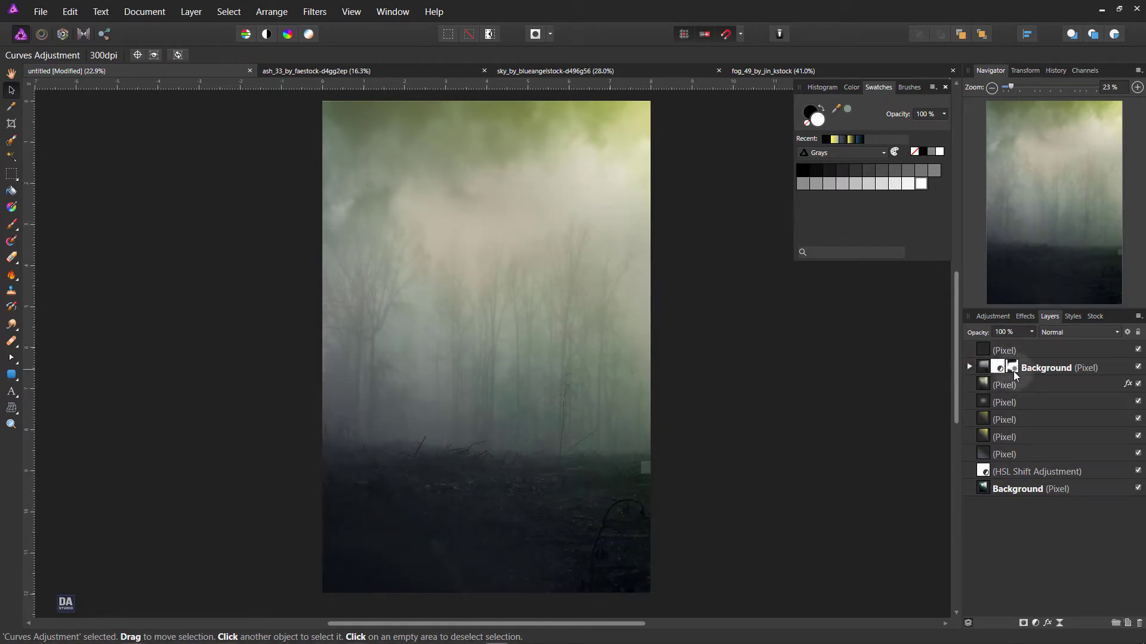
click(1012, 370)
Step: Paint light beige fog over the upper forest on the top layer at 41% flow
click(976, 350)
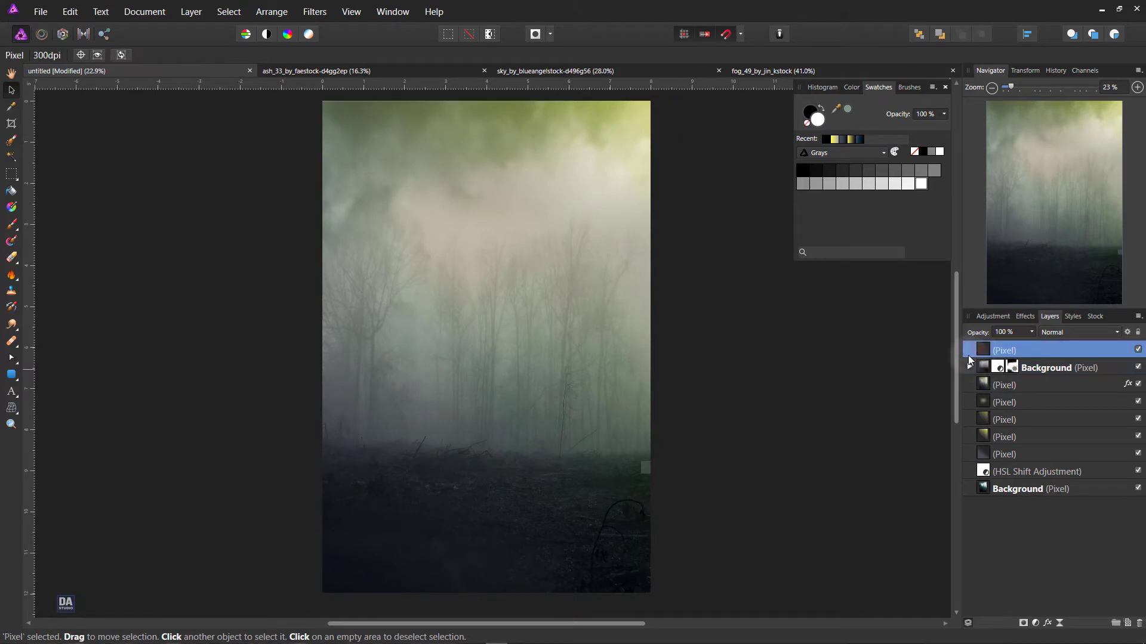
click(839, 377)
key(ctrl+z)
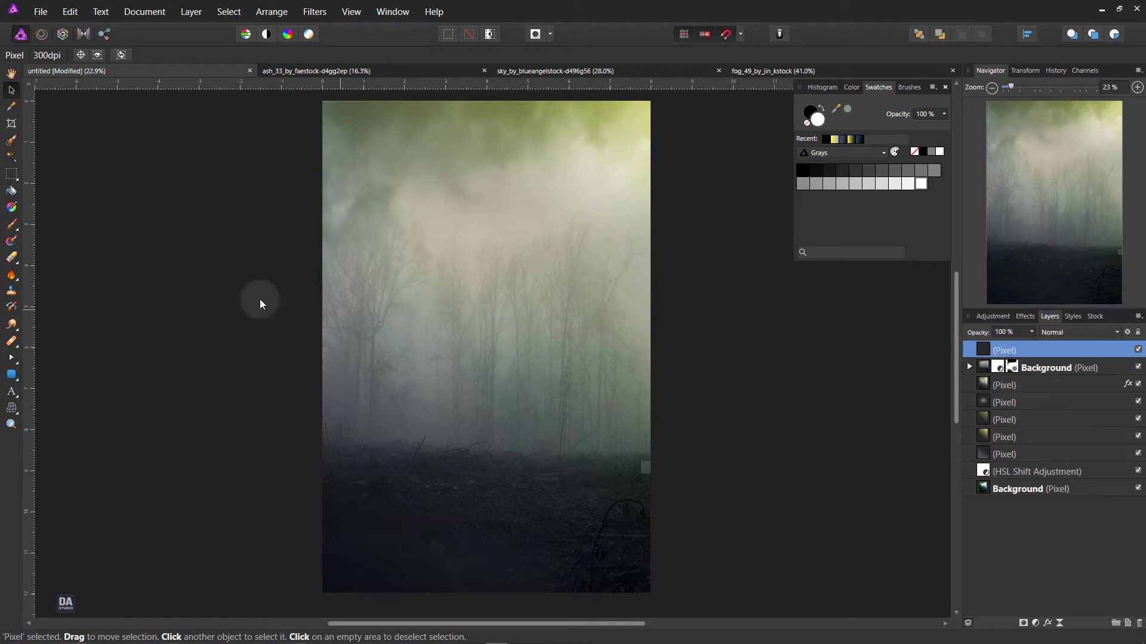
click(13, 227)
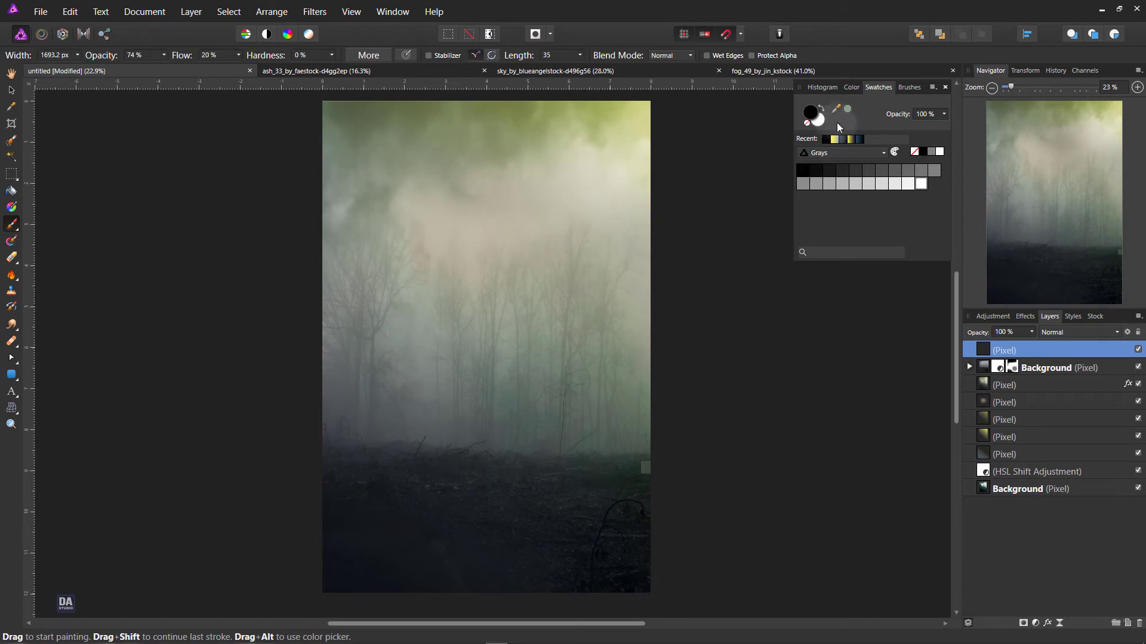
click(852, 87)
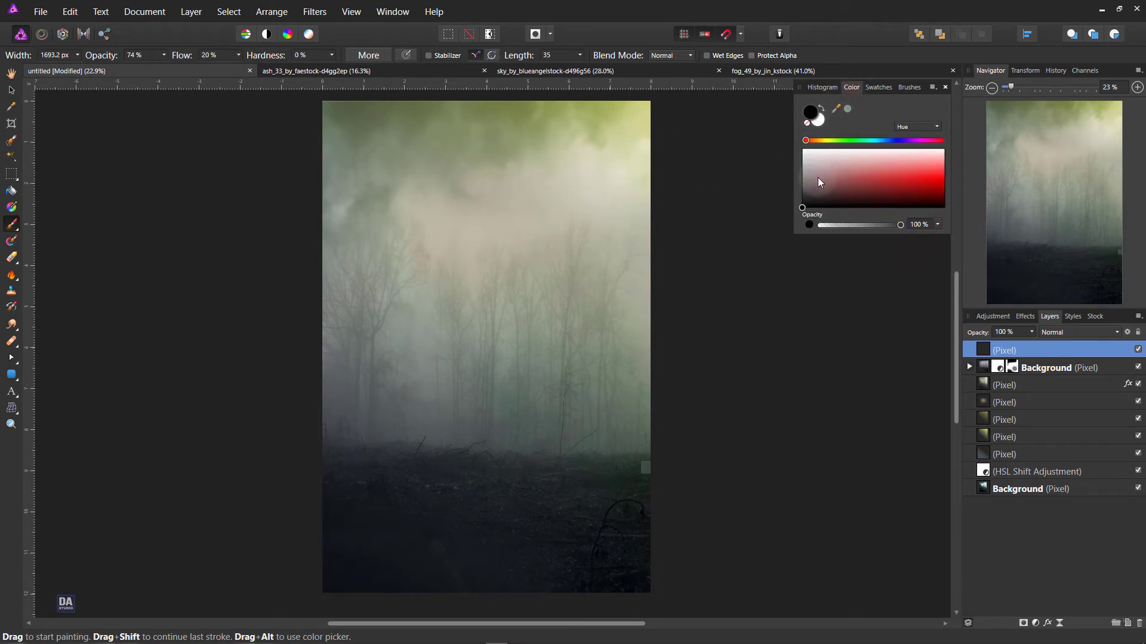
drag(815, 141, 825, 148)
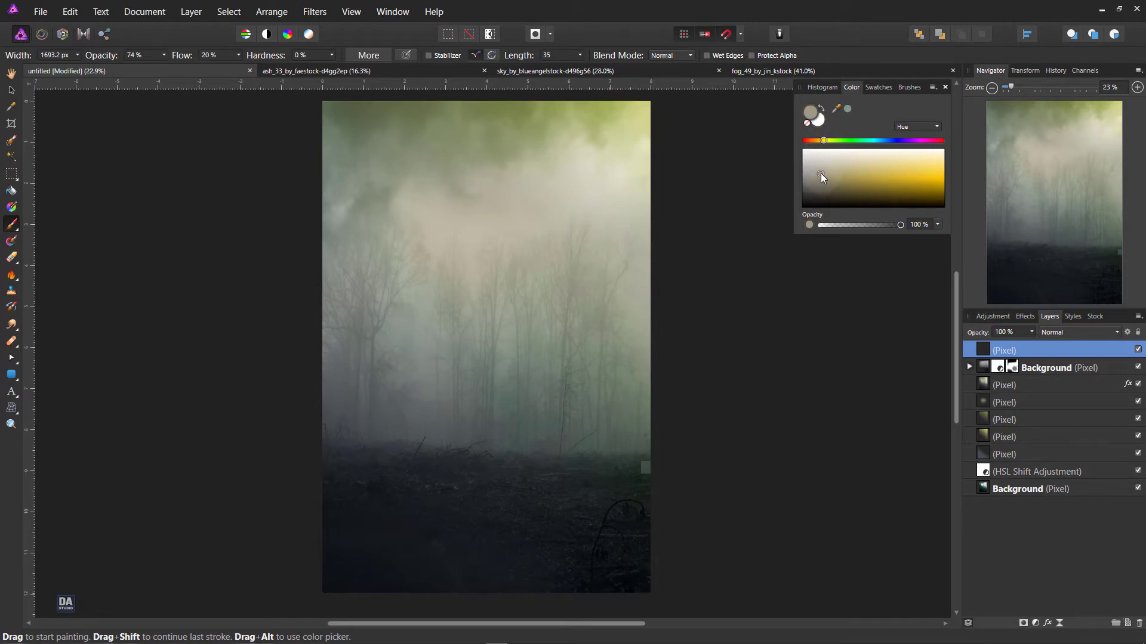
drag(816, 173, 814, 170)
drag(191, 56, 194, 56)
mouse_move(488, 213)
mouse_down()
mouse_move(605, 256)
mouse_move(516, 207)
mouse_move(417, 199)
mouse_move(358, 223)
mouse_move(399, 246)
mouse_move(414, 209)
mouse_move(639, 171)
mouse_move(573, 168)
mouse_move(603, 225)
mouse_move(401, 176)
mouse_move(507, 184)
mouse_move(629, 267)
mouse_up()
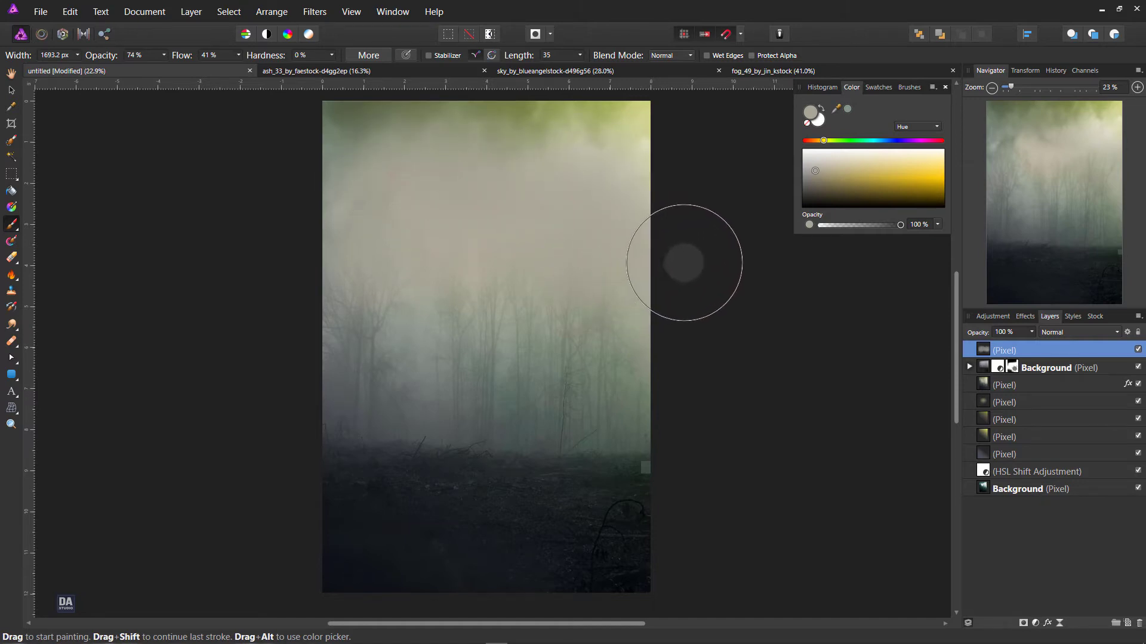
Step: Blend the painted fog layer as Multiply at 39% opacity
click(1063, 339)
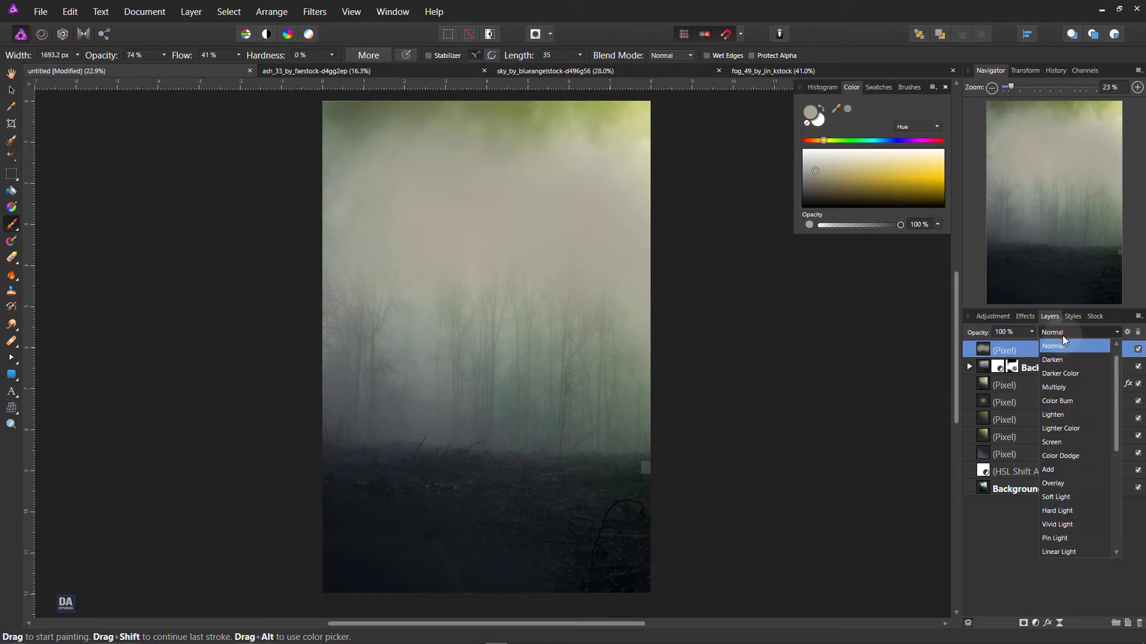
click(1068, 387)
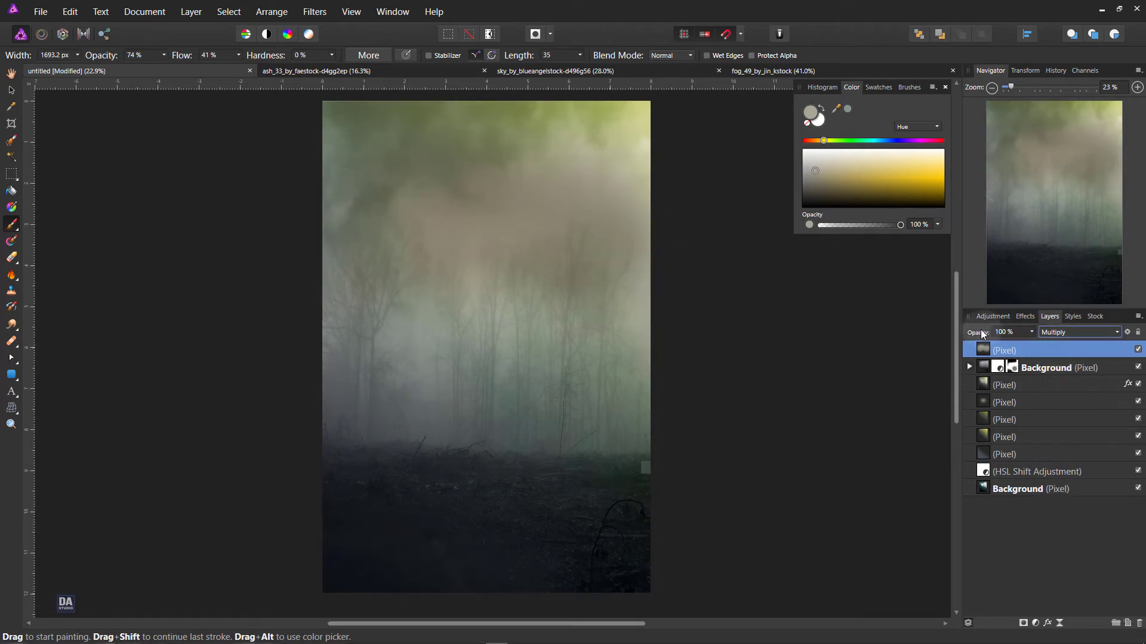
drag(973, 335, 957, 331)
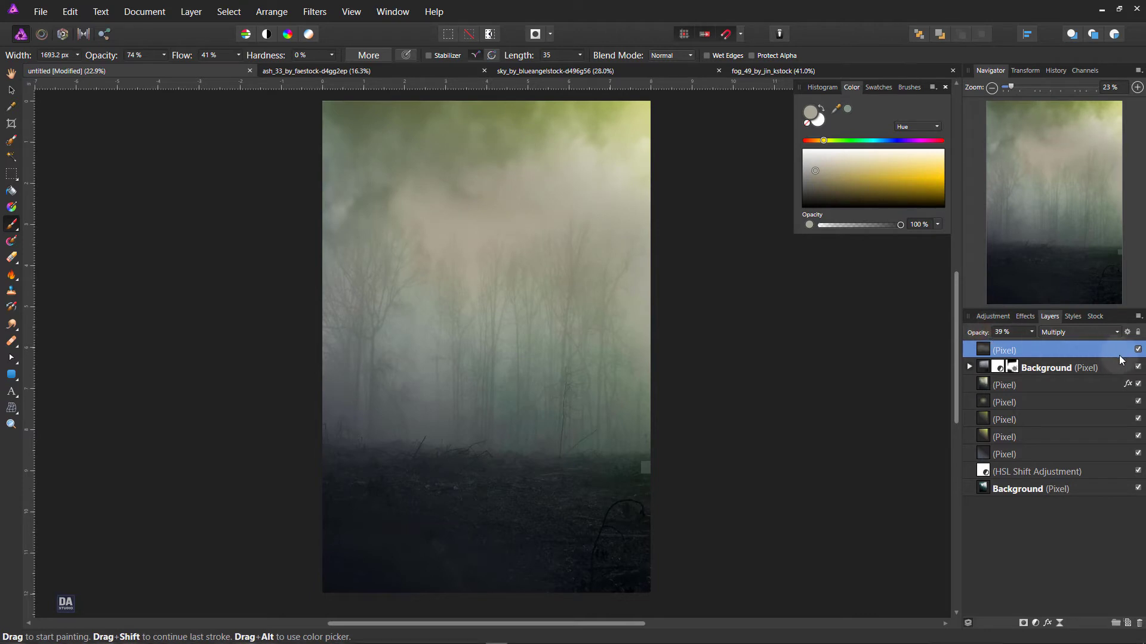
click(1138, 350)
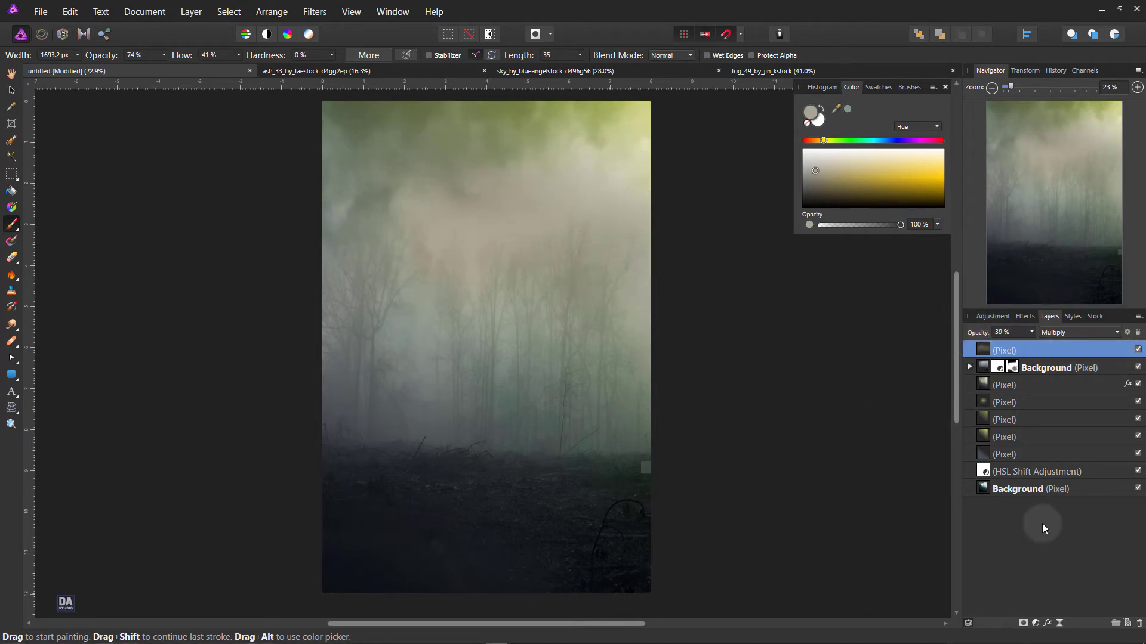
Step: Dab a white glow near the upper centre on a new layer at 100% opacity and flow
click(1128, 624)
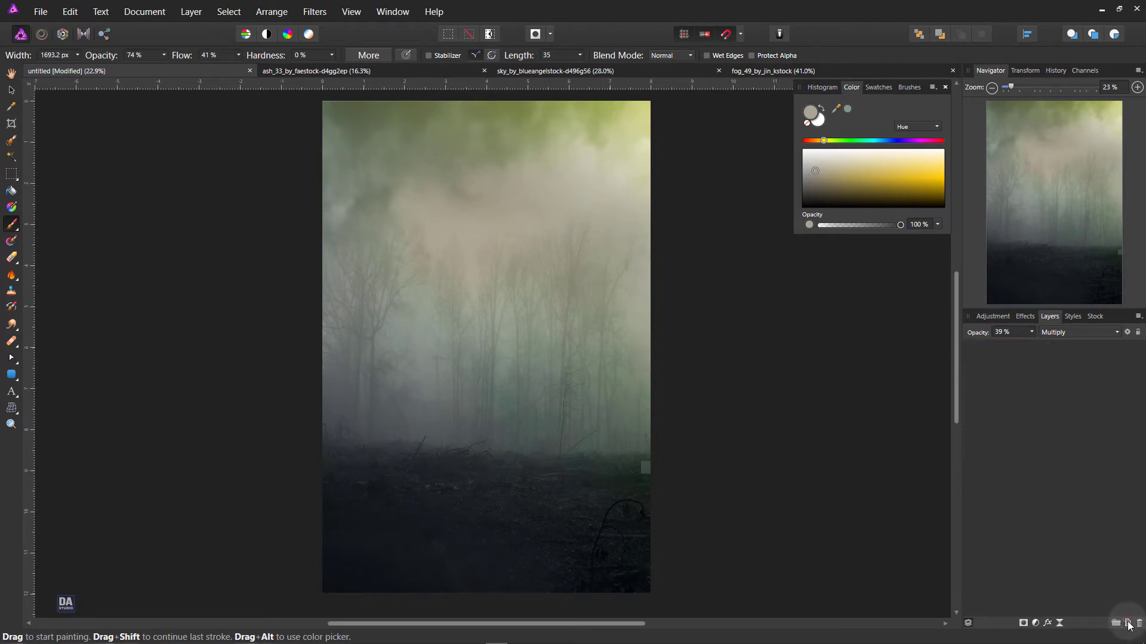
click(817, 122)
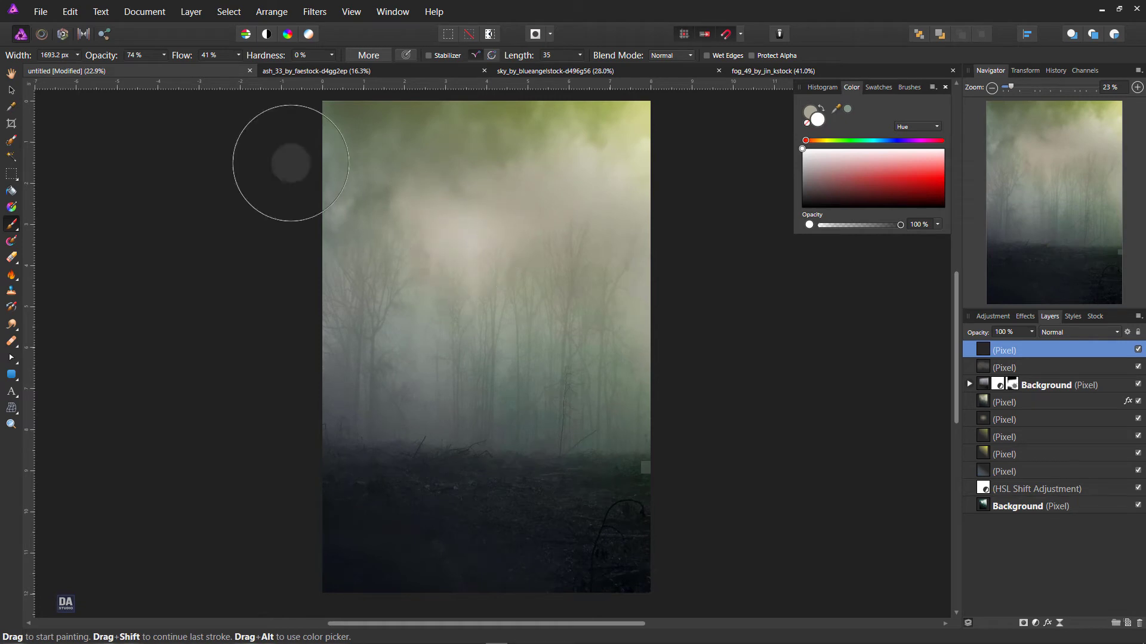
key(0)
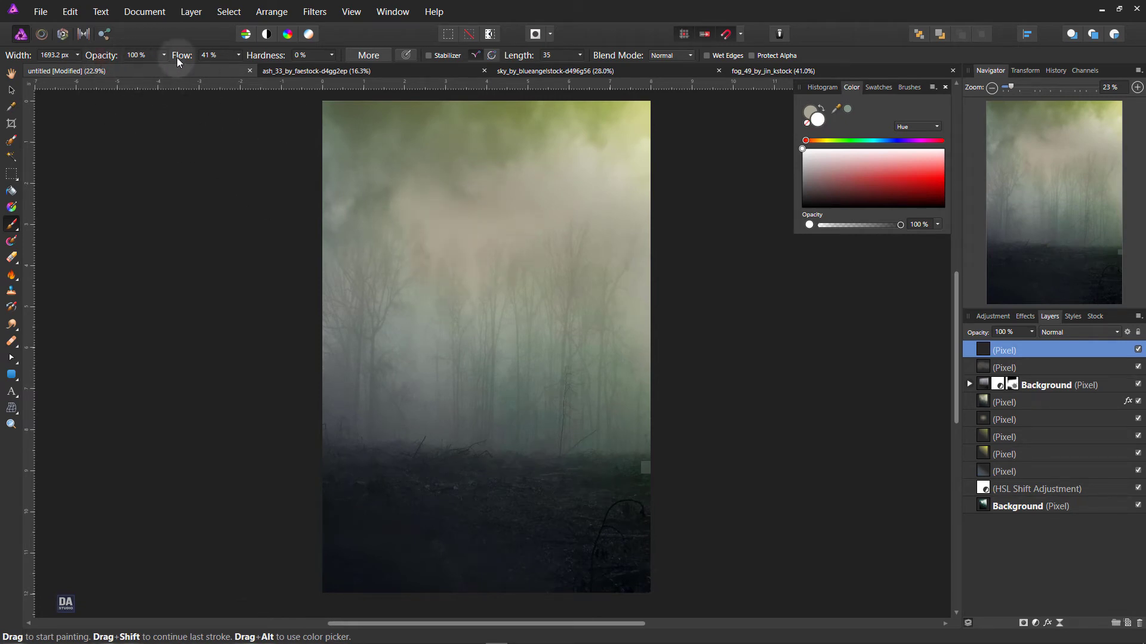
key(shift+0)
click(482, 240)
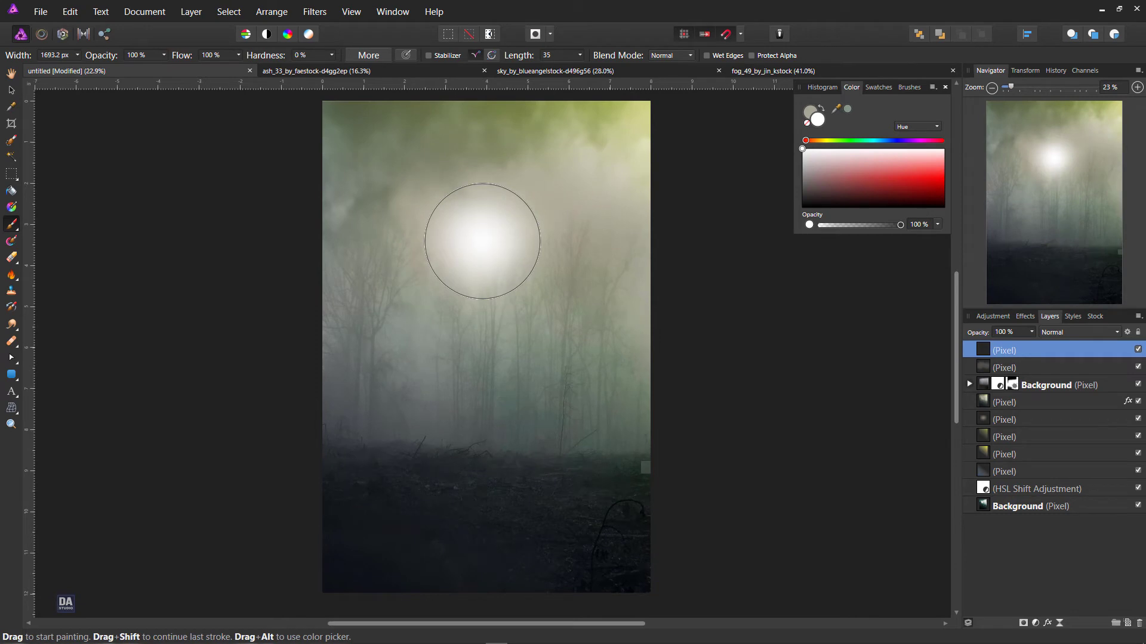
click(483, 241)
click(372, 191)
key(ctrl+z)
Step: Enlarge the glow, move it down toward the trees, and Gaussian blur it 36 px
click(11, 90)
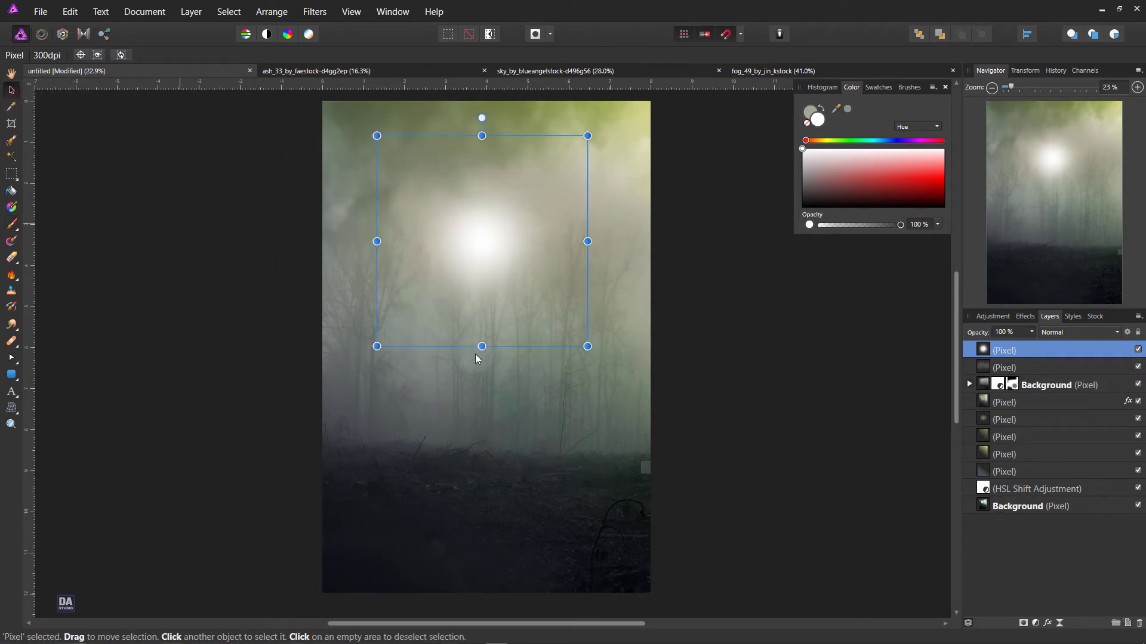
drag(587, 346, 680, 439)
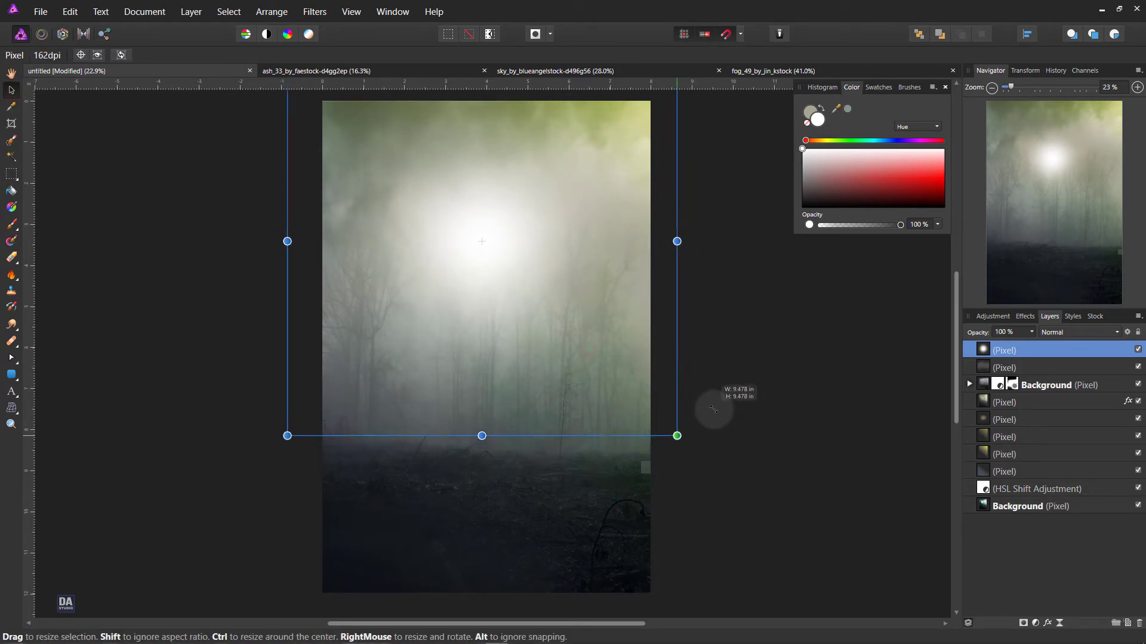
drag(531, 261, 535, 306)
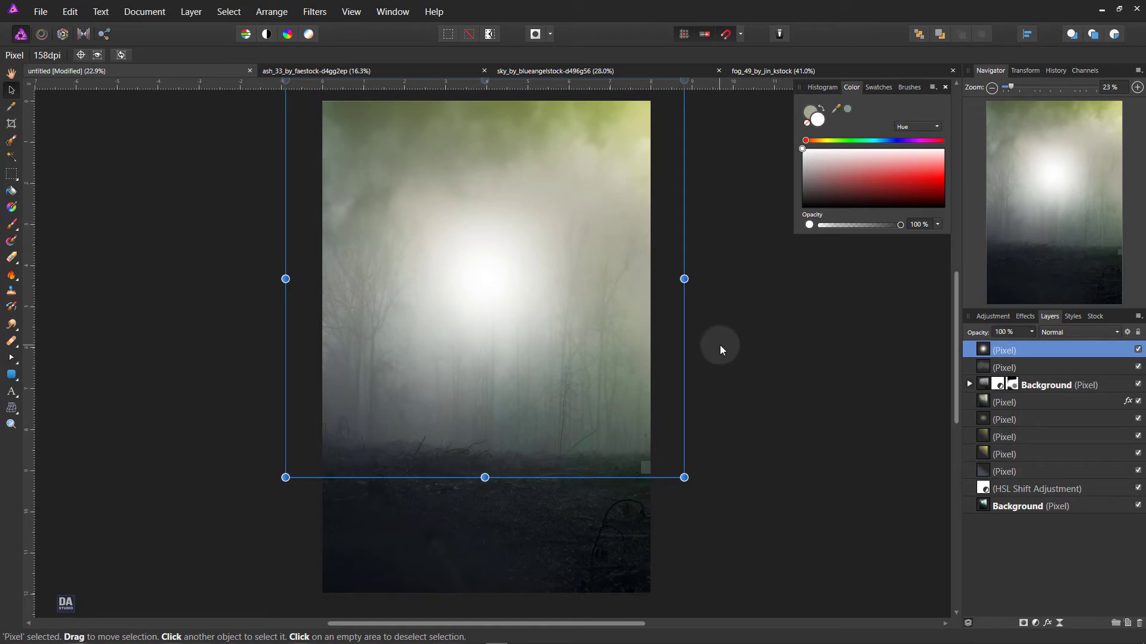
click(1048, 623)
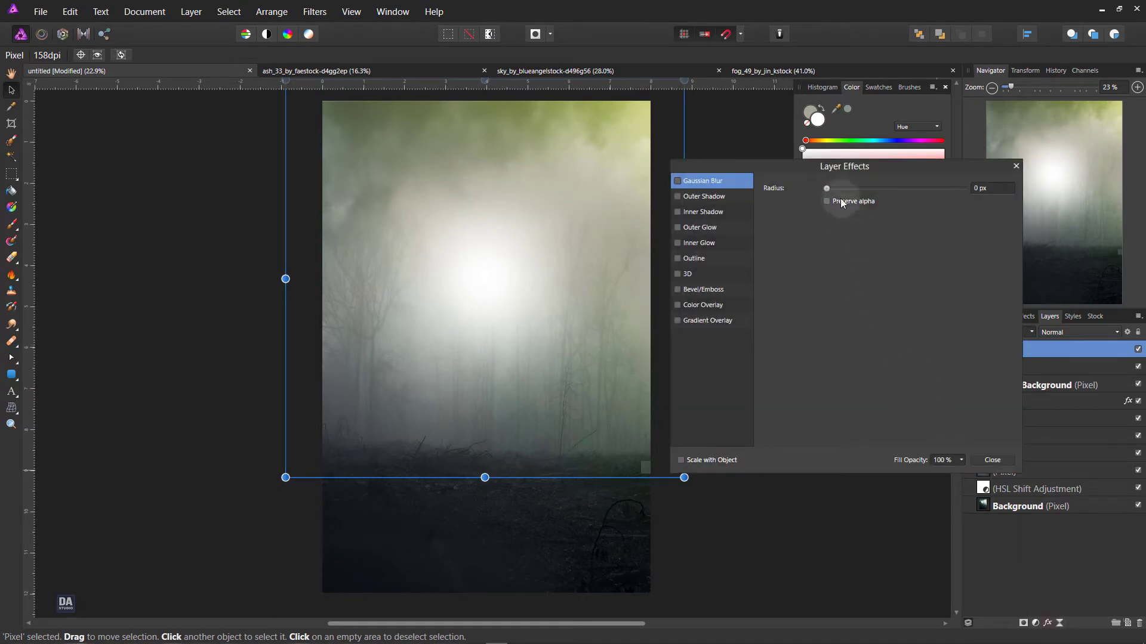
drag(829, 188, 943, 201)
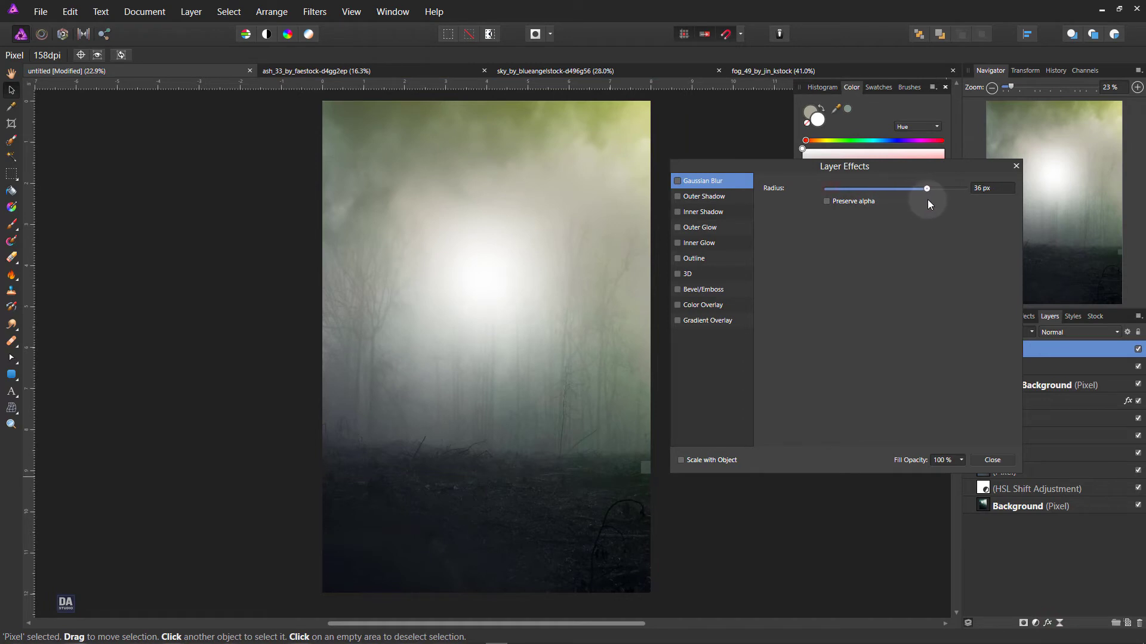
Step: Lower the blurred glow layer's opacity to 66%
click(1011, 462)
drag(979, 332, 970, 336)
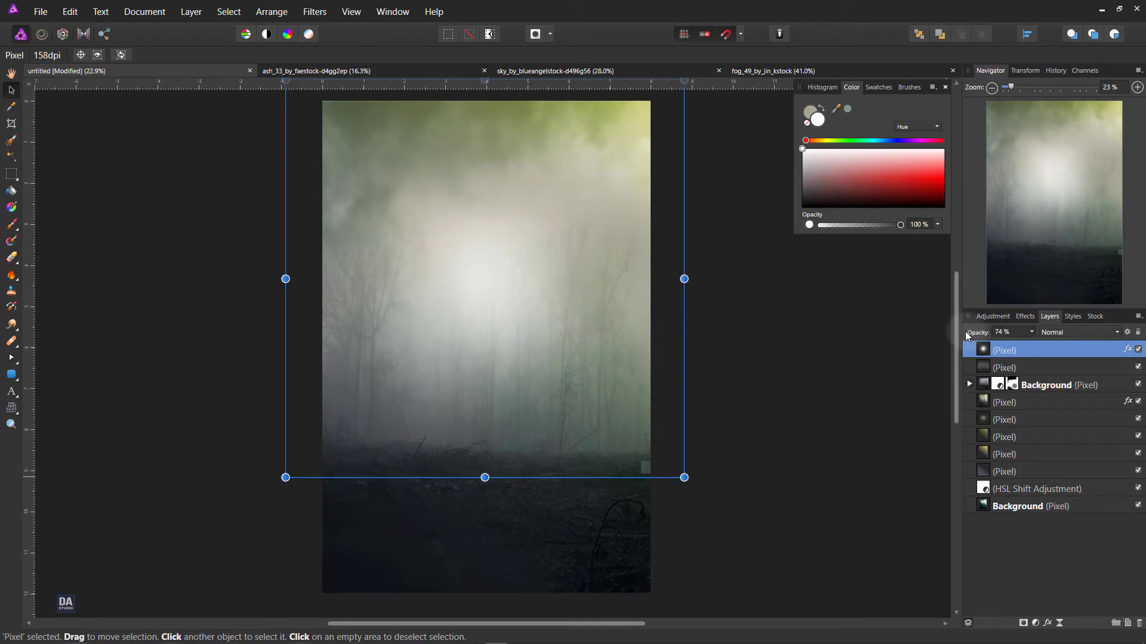
drag(961, 331, 961, 331)
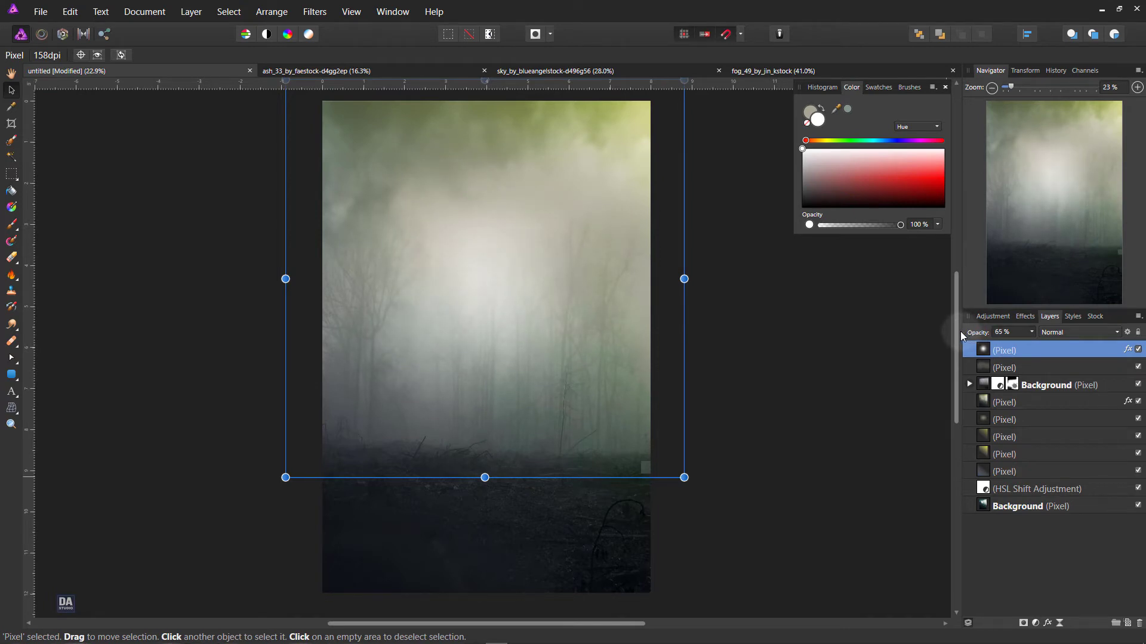
drag(961, 332, 963, 332)
click(1138, 350)
drag(970, 333, 972, 335)
Step: Make the glow shorter and reposition it slightly lower over the trees
drag(577, 321, 565, 331)
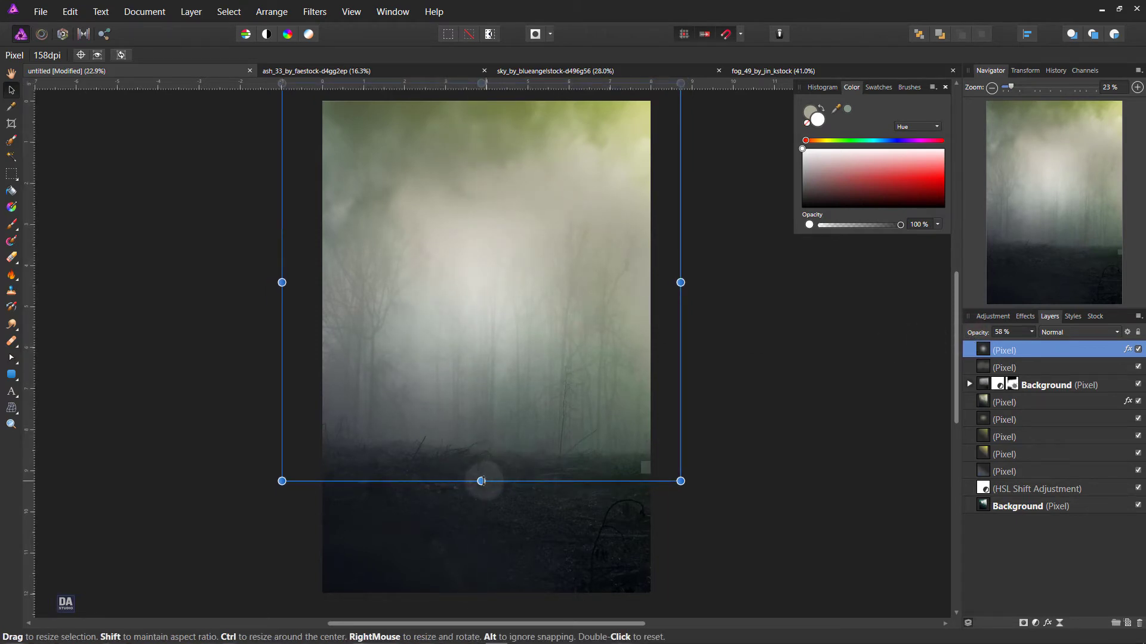
drag(481, 480, 481, 432)
mouse_move(536, 244)
mouse_down()
mouse_move(532, 276)
mouse_move(539, 246)
mouse_up()
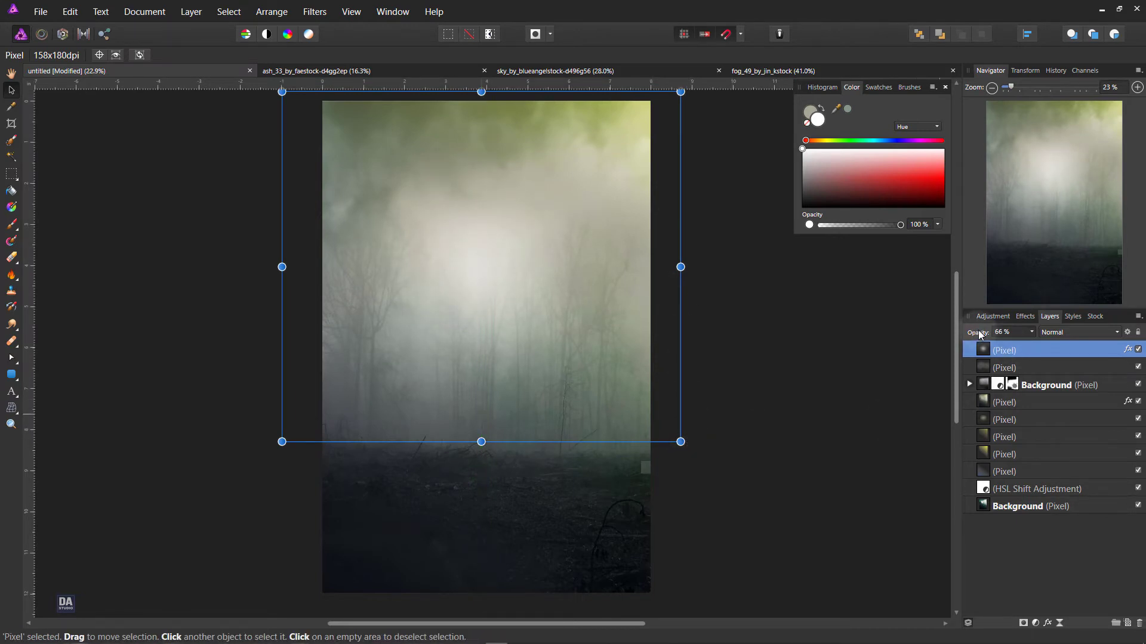
click(796, 335)
click(868, 333)
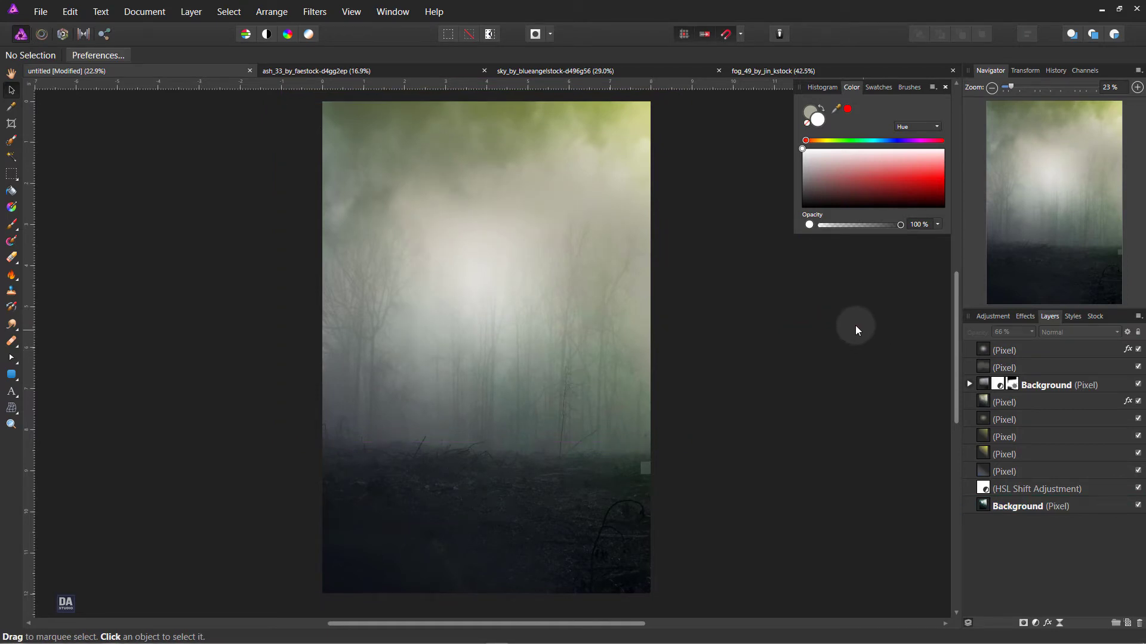
Step: Copy the model cutout from ash_33 with its Background layer hidden
click(370, 73)
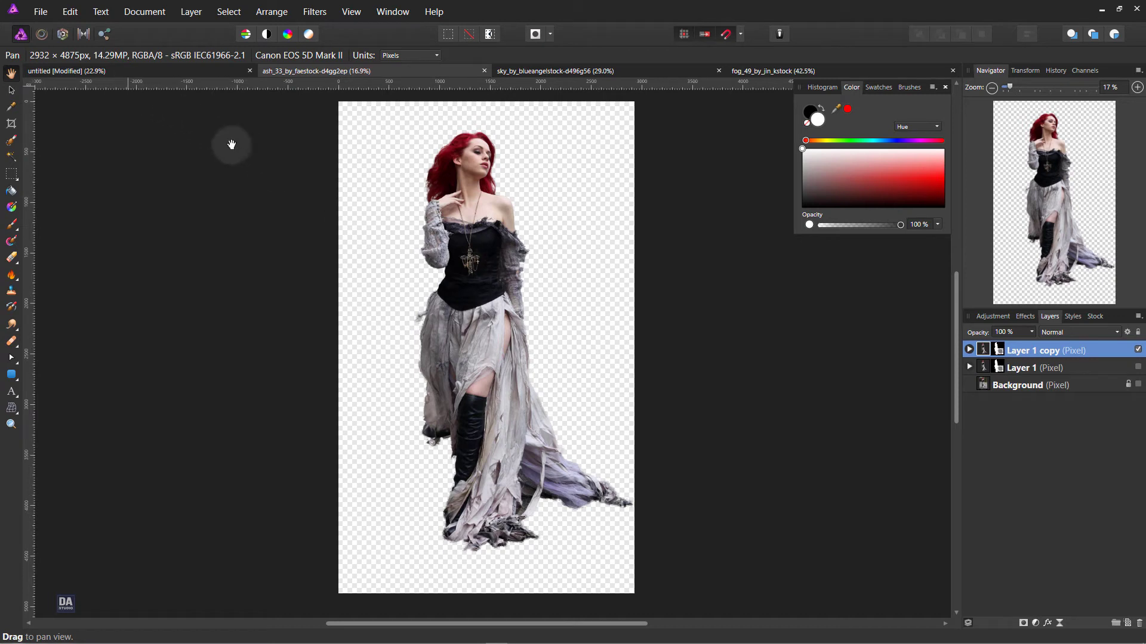
click(1138, 383)
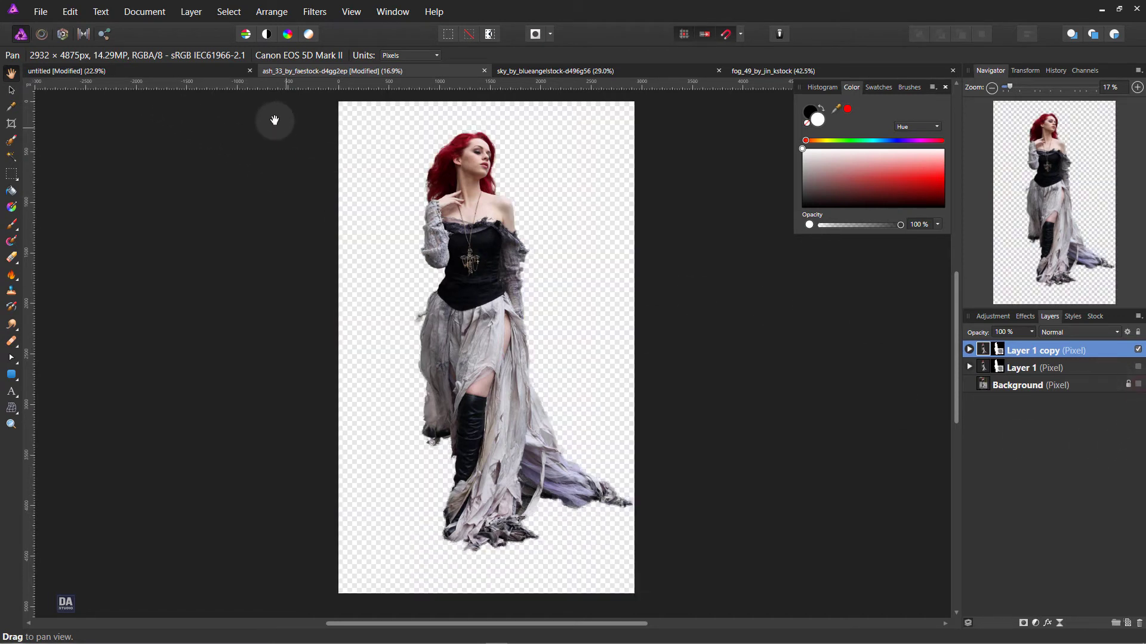
click(70, 12)
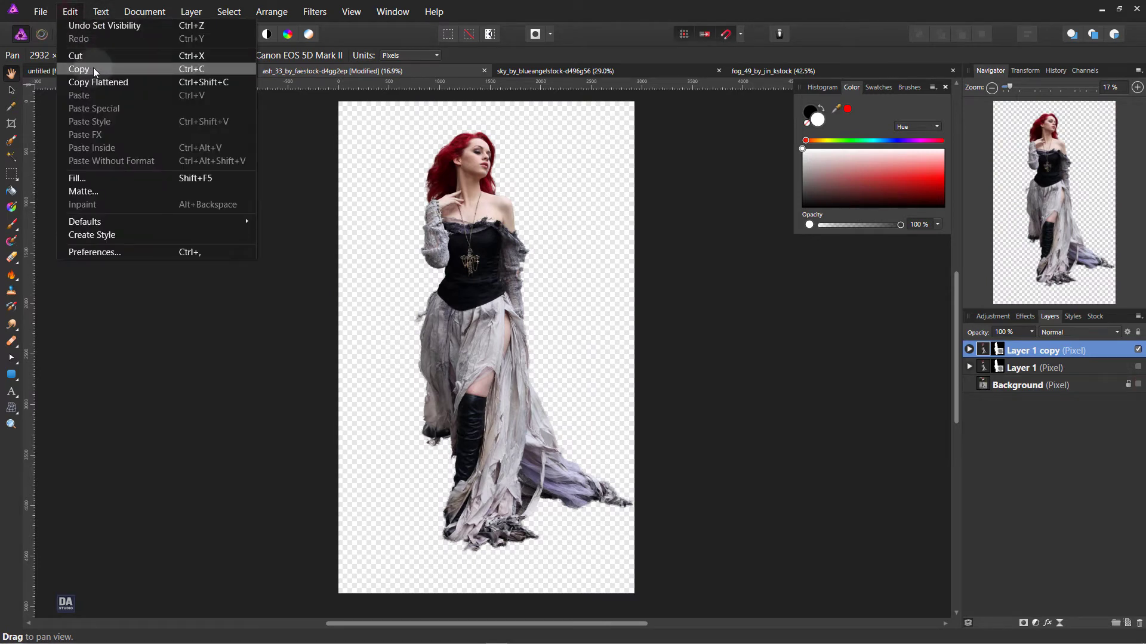
click(83, 69)
Step: Paste the model into the untitled forest, scaled down and centred
click(95, 72)
click(69, 12)
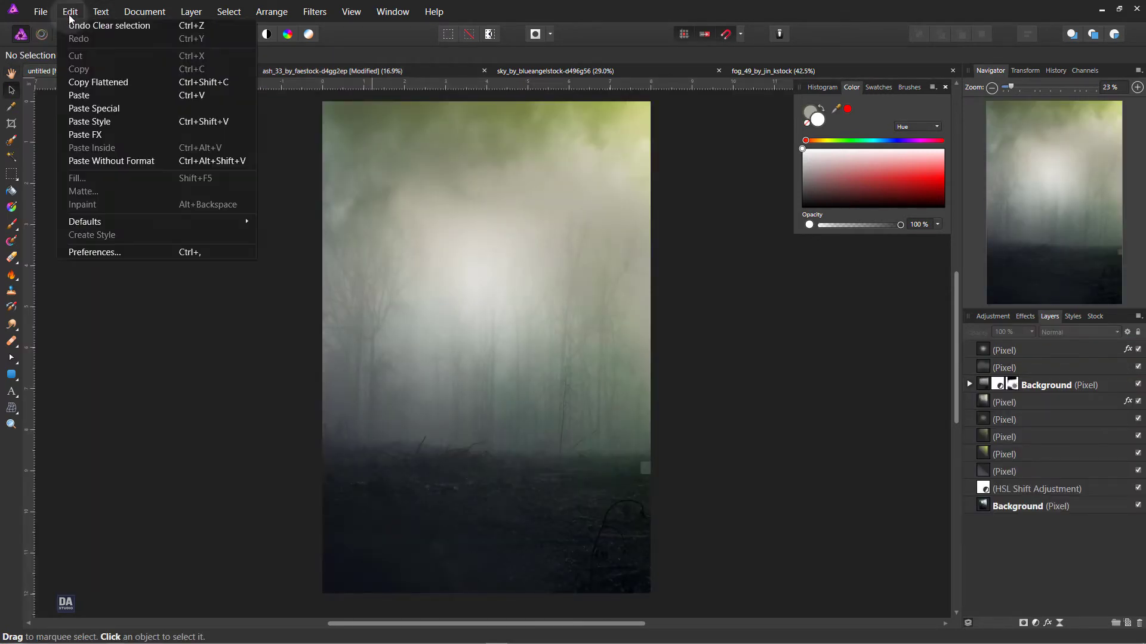
click(82, 95)
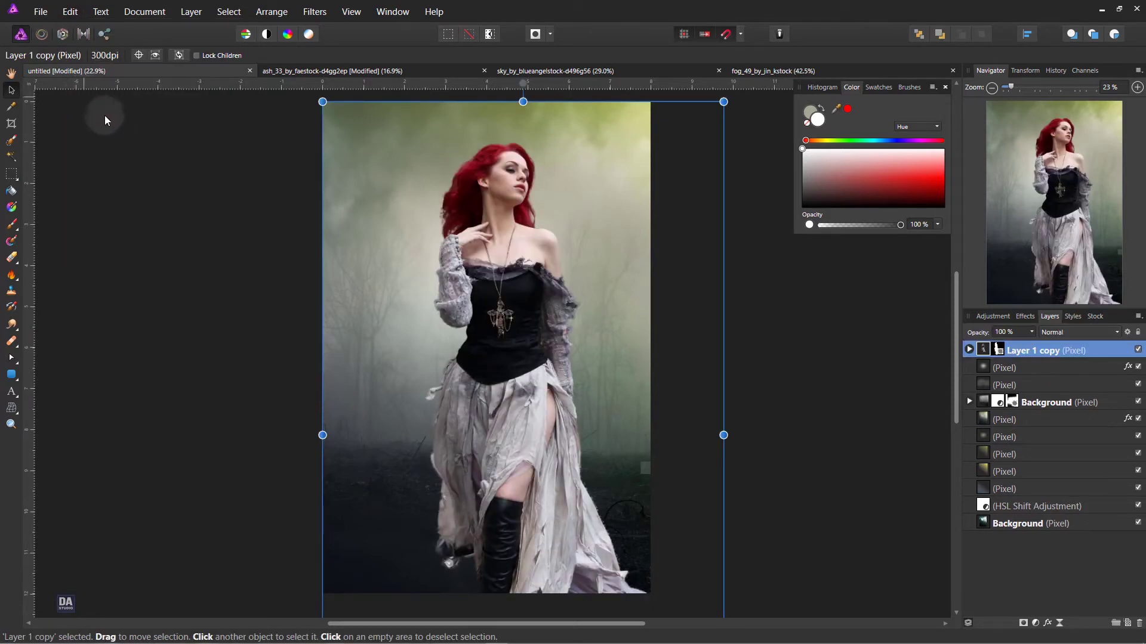
drag(724, 102, 661, 206)
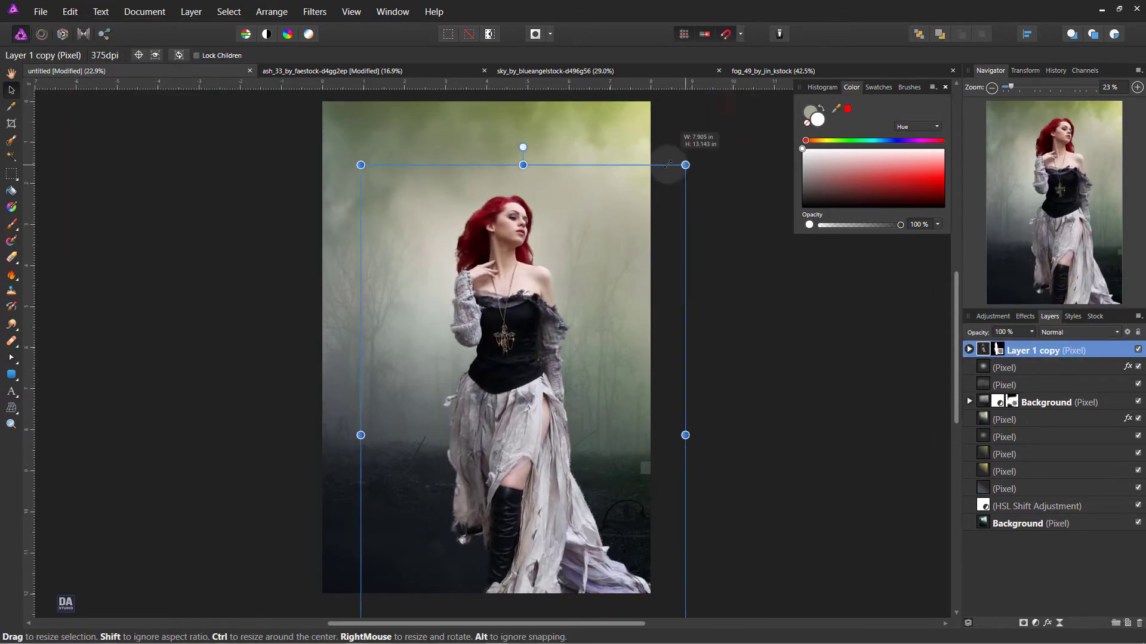
drag(502, 342, 450, 316)
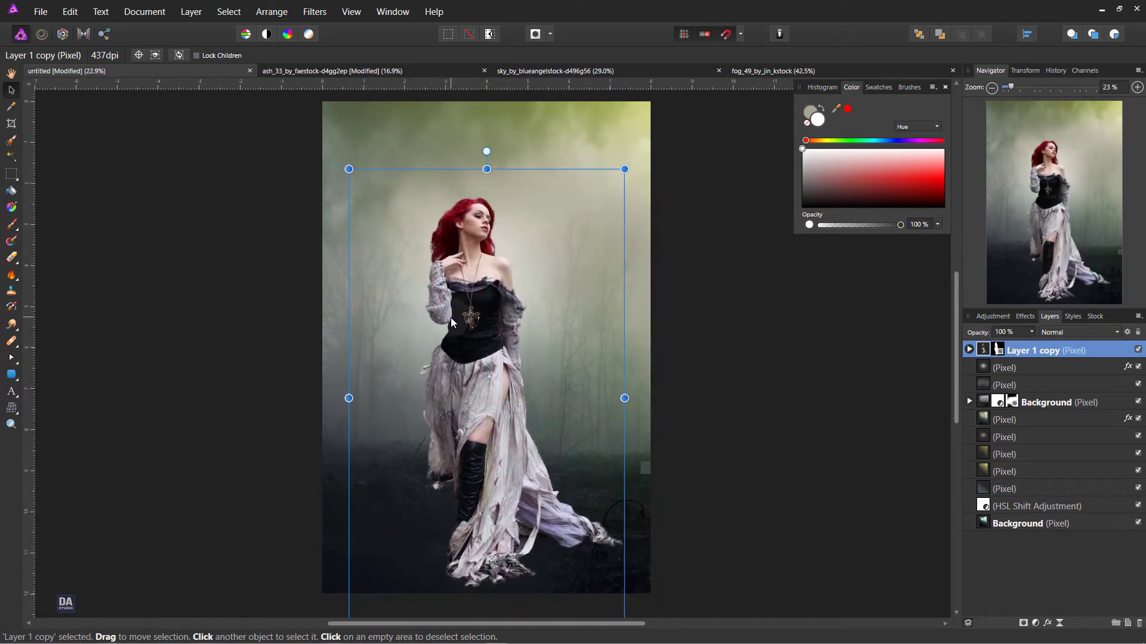
click(710, 265)
click(868, 285)
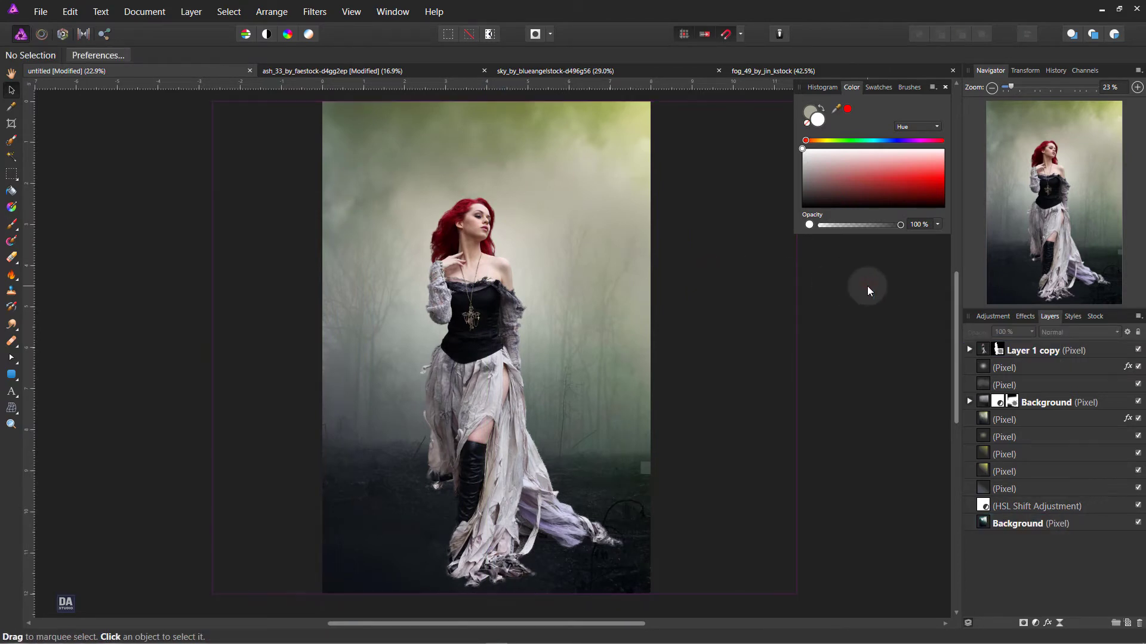
Step: Rasterize the pasted Layer 1 copy model layer and clear the selection
click(1050, 353)
right_click(1050, 353)
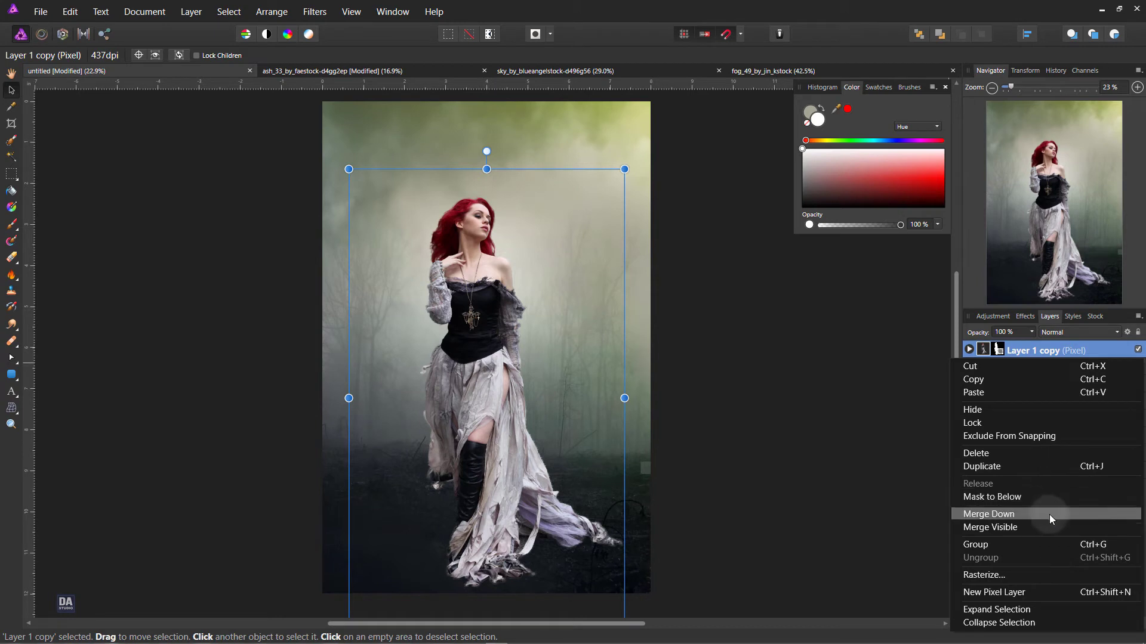
click(1051, 575)
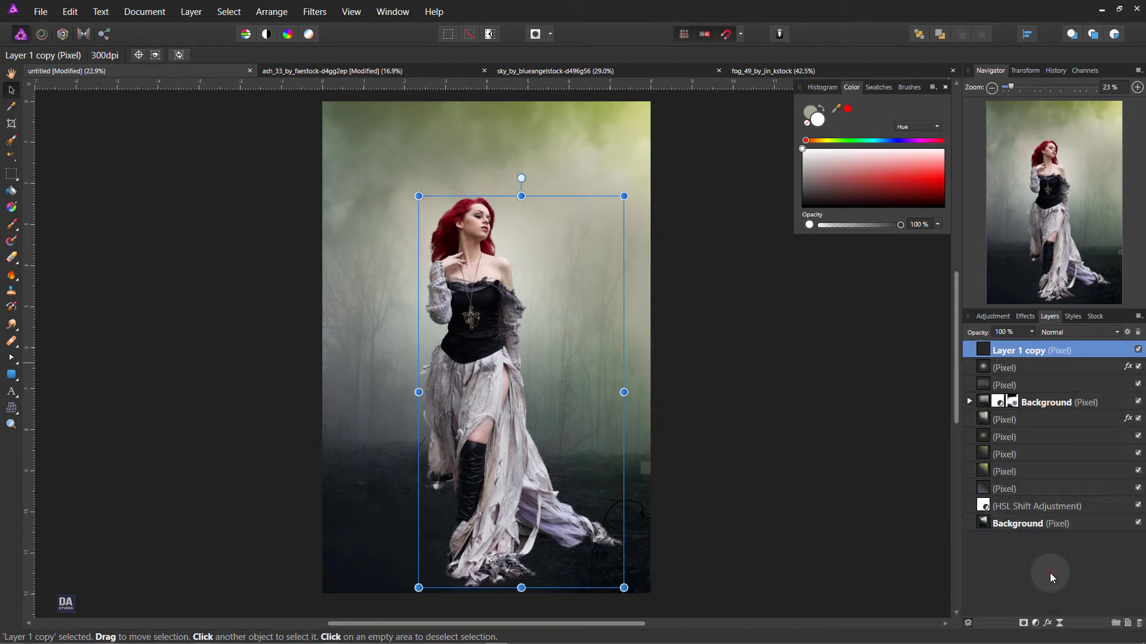
click(754, 446)
key(ctrl+d)
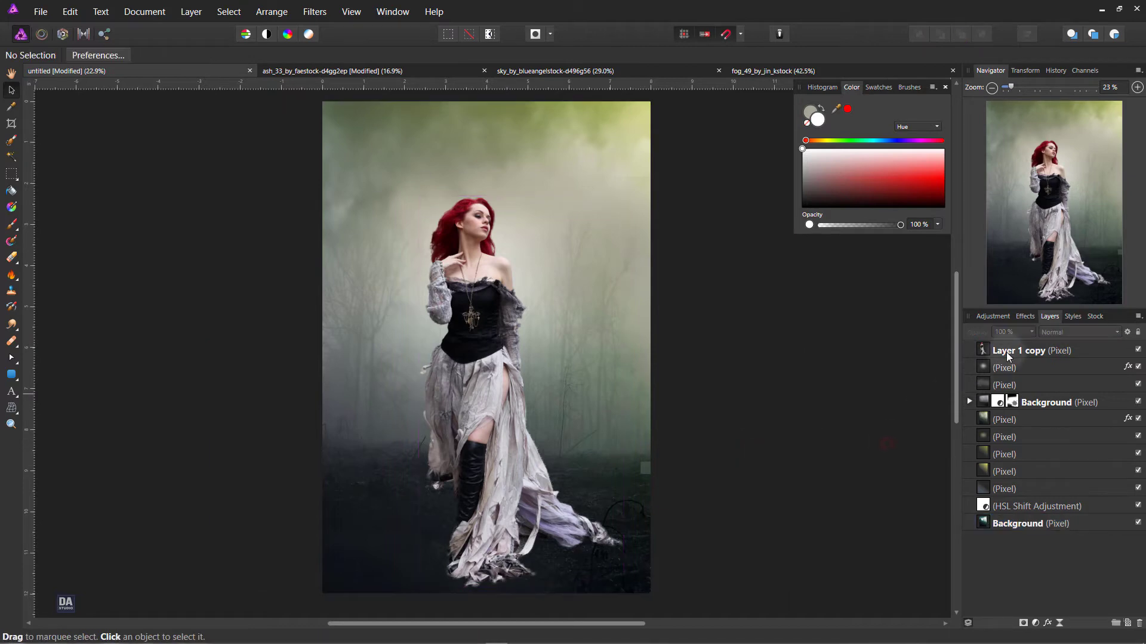
Step: Zoom into the model's head and smudge wispy strands along the hair's left edge
click(1005, 352)
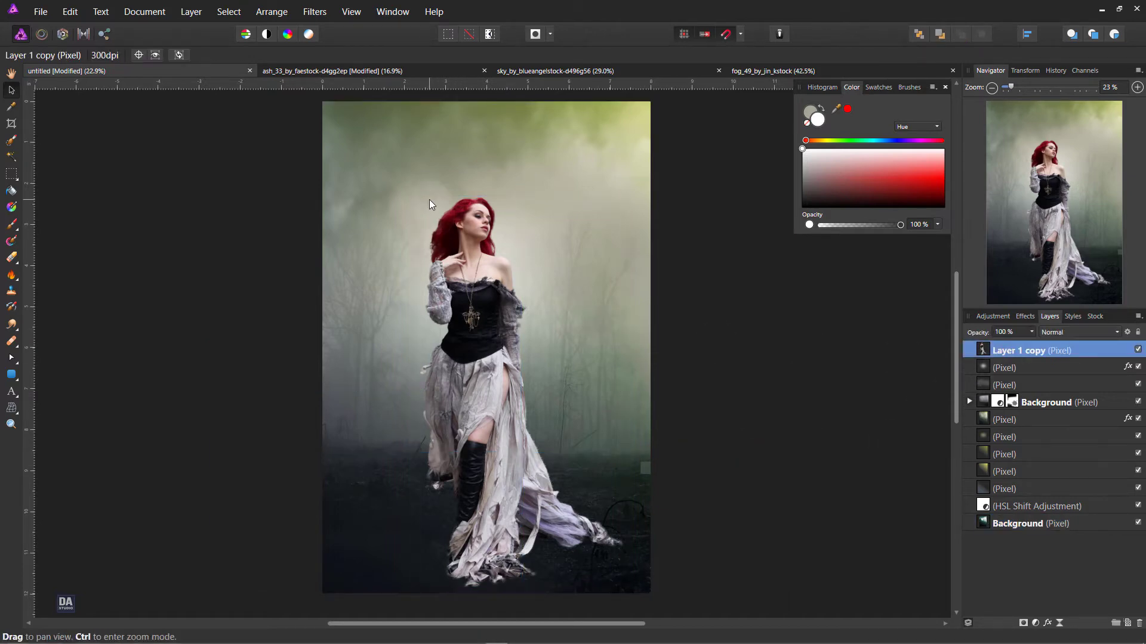
drag(431, 202, 683, 273)
scroll(740, 303, up, 2)
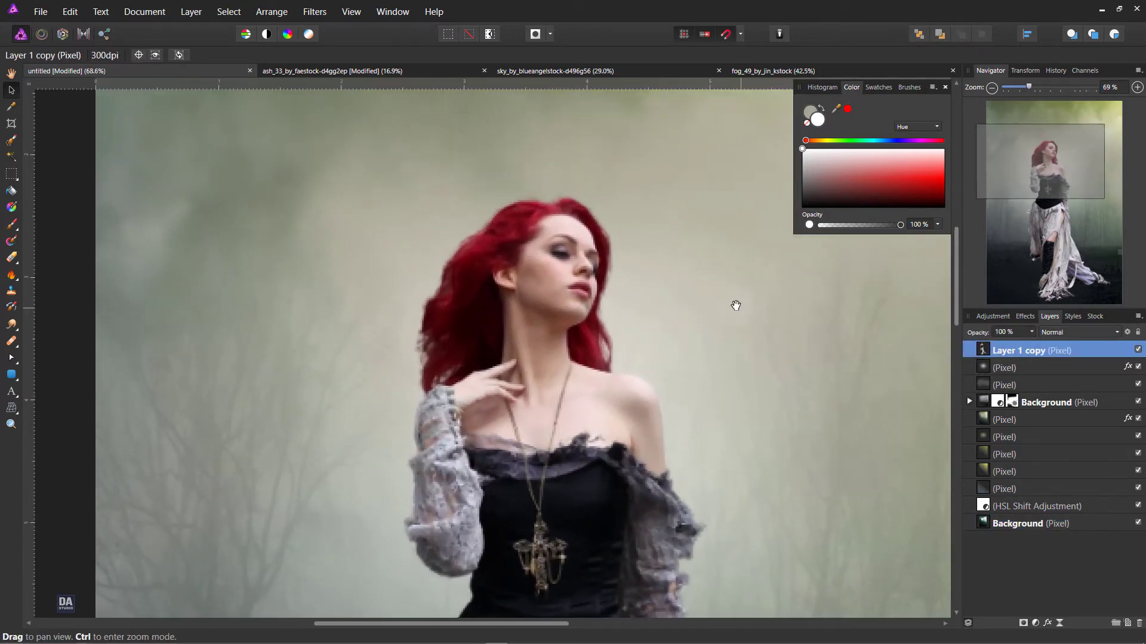
drag(636, 305, 591, 302)
scroll(597, 283, down, 2)
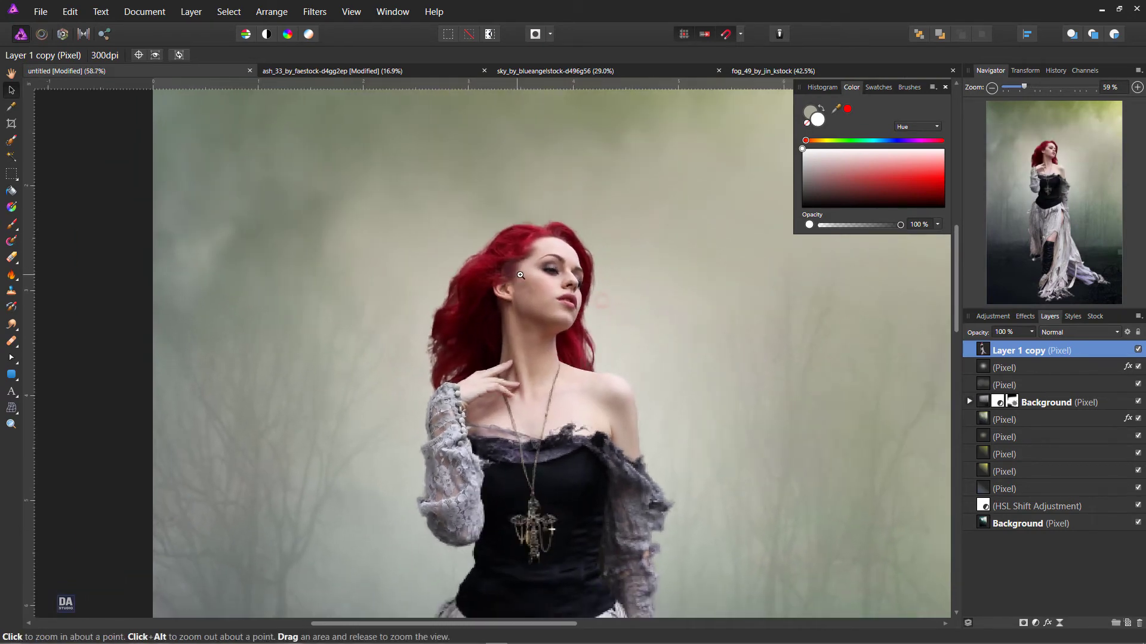
scroll(710, 308, up, 1)
scroll(707, 309, up, 1)
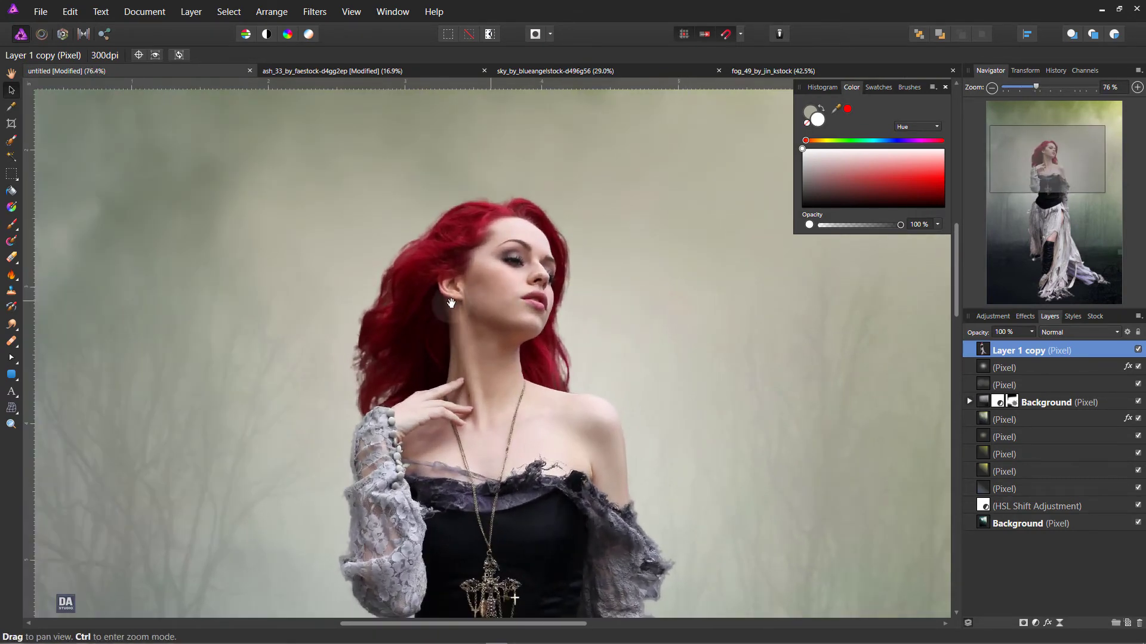
drag(391, 308, 425, 309)
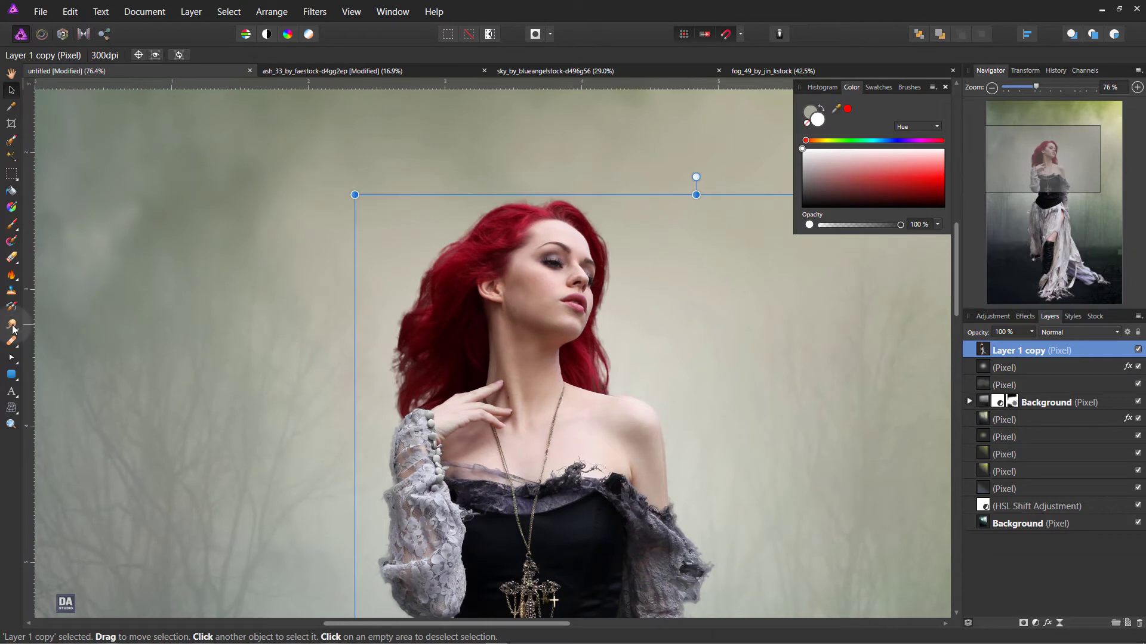
click(13, 327)
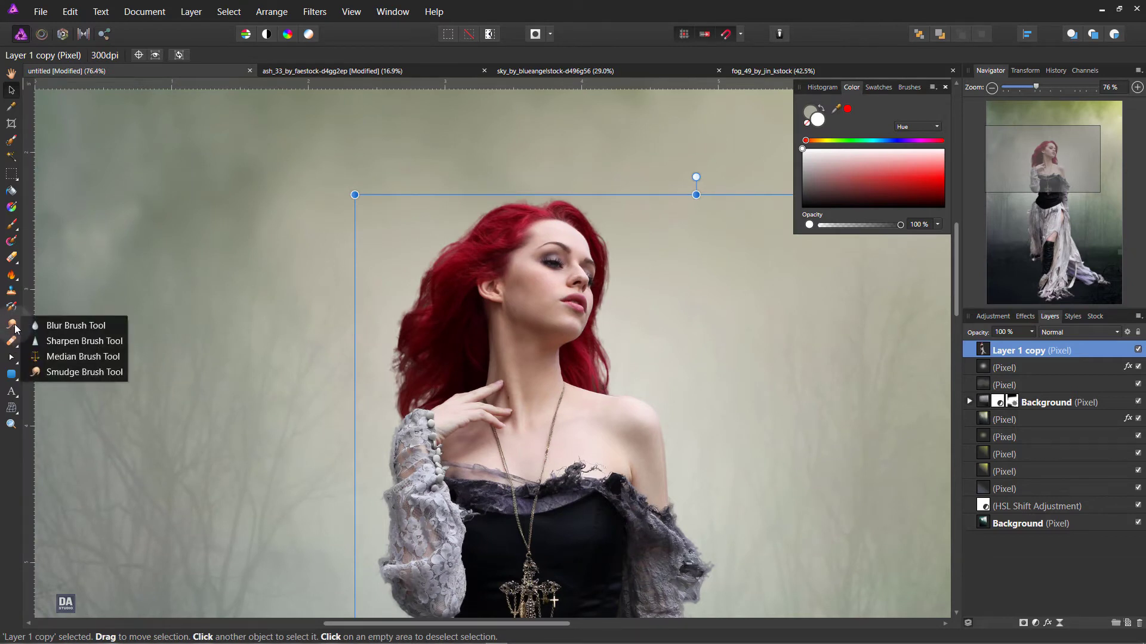
click(83, 372)
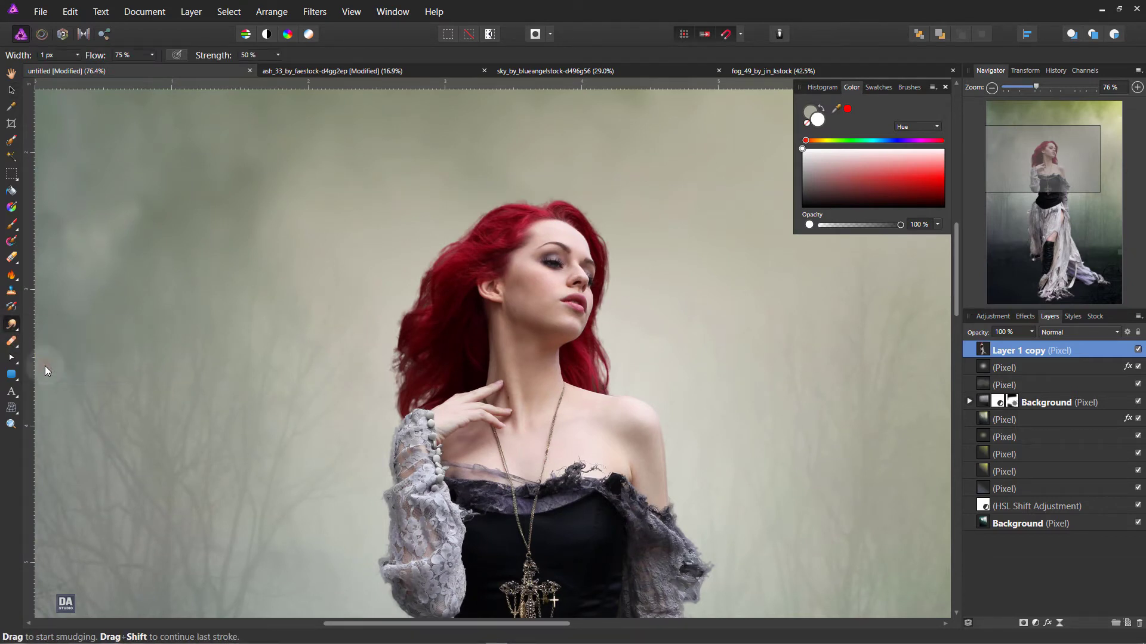
drag(433, 248, 454, 245)
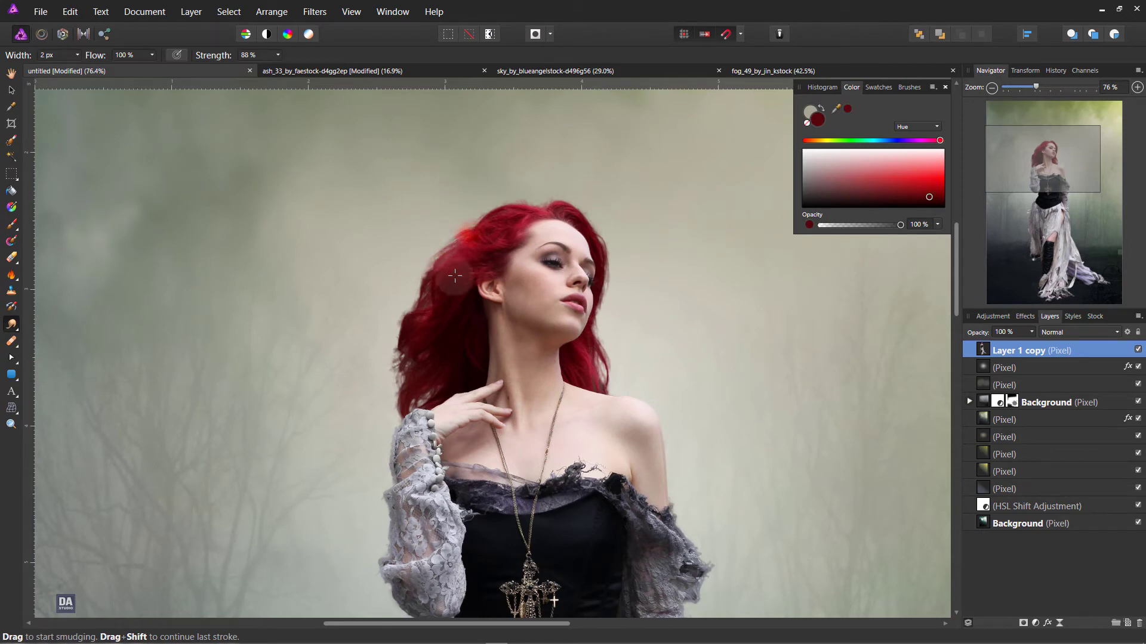
scroll(445, 256, up, 3)
drag(420, 260, 325, 442)
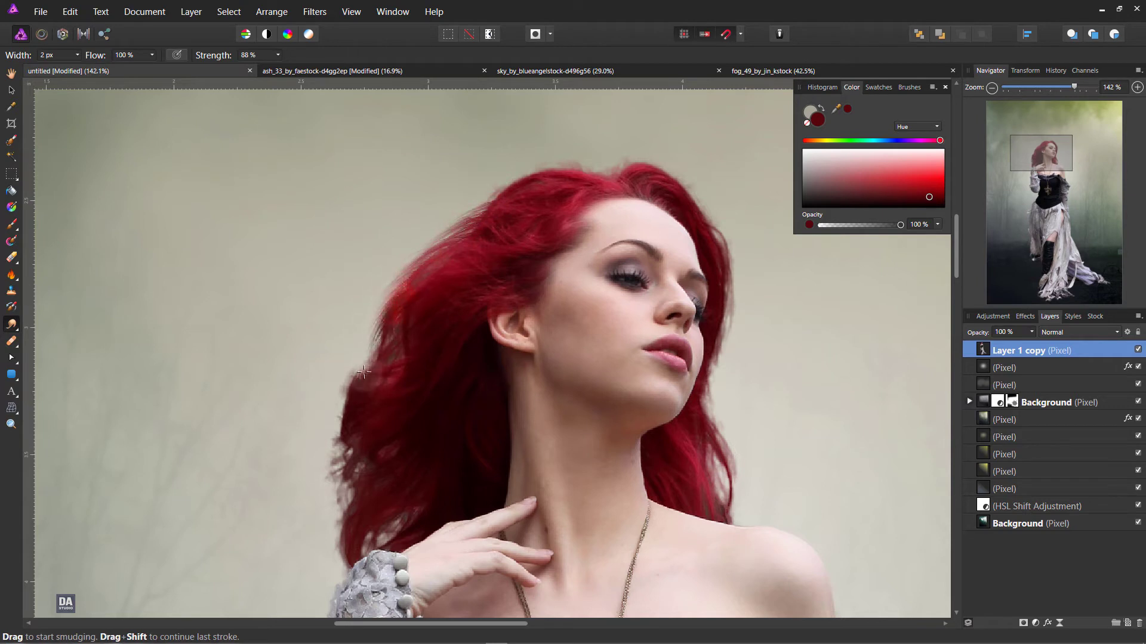
mouse_move(353, 377)
mouse_down()
mouse_move(351, 411)
mouse_move(410, 346)
mouse_move(457, 244)
mouse_move(453, 253)
mouse_up()
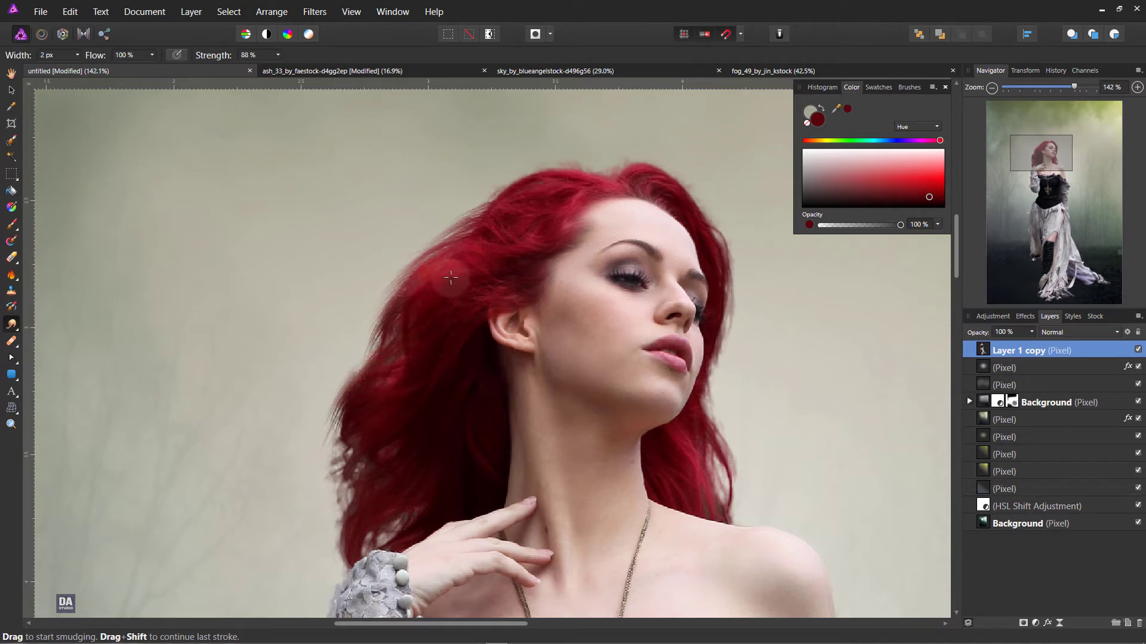
Step: Smudge the hair along the crown, neck and jaw outward into the fog, then zoom out
key(bracketright)
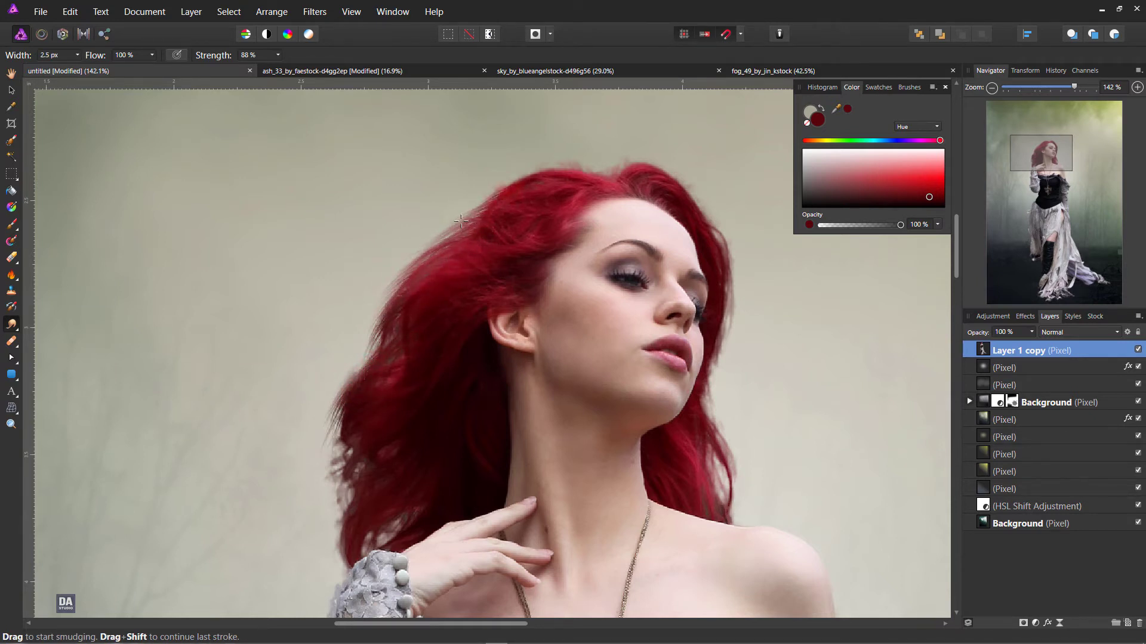
drag(514, 190, 567, 173)
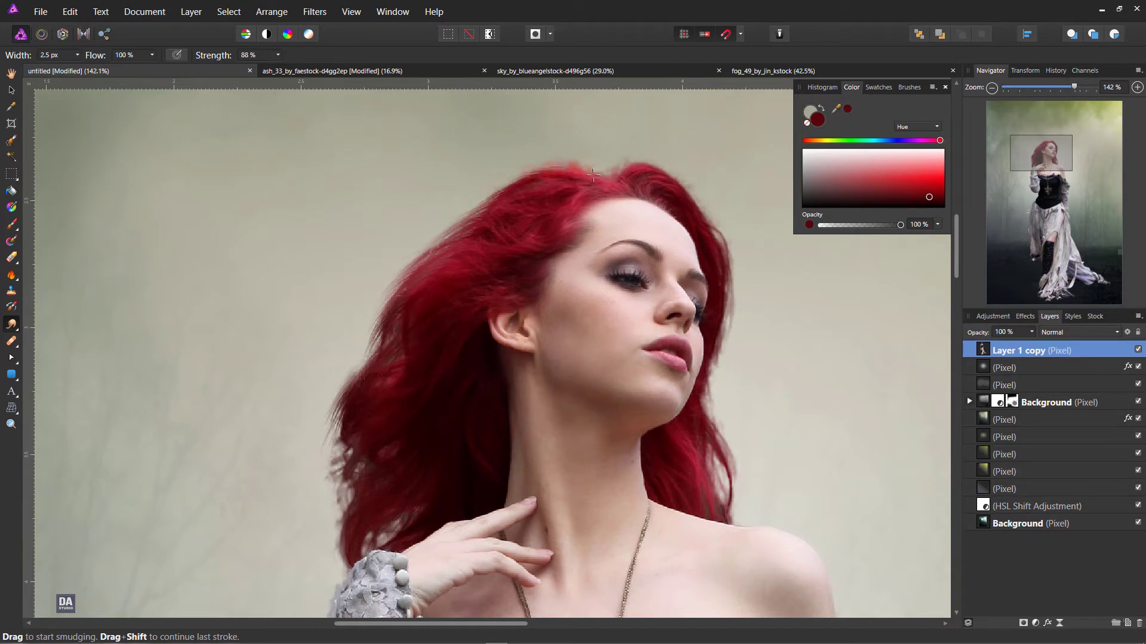
mouse_move(686, 180)
mouse_down()
mouse_move(717, 230)
mouse_move(724, 440)
mouse_move(698, 458)
mouse_move(721, 498)
mouse_up()
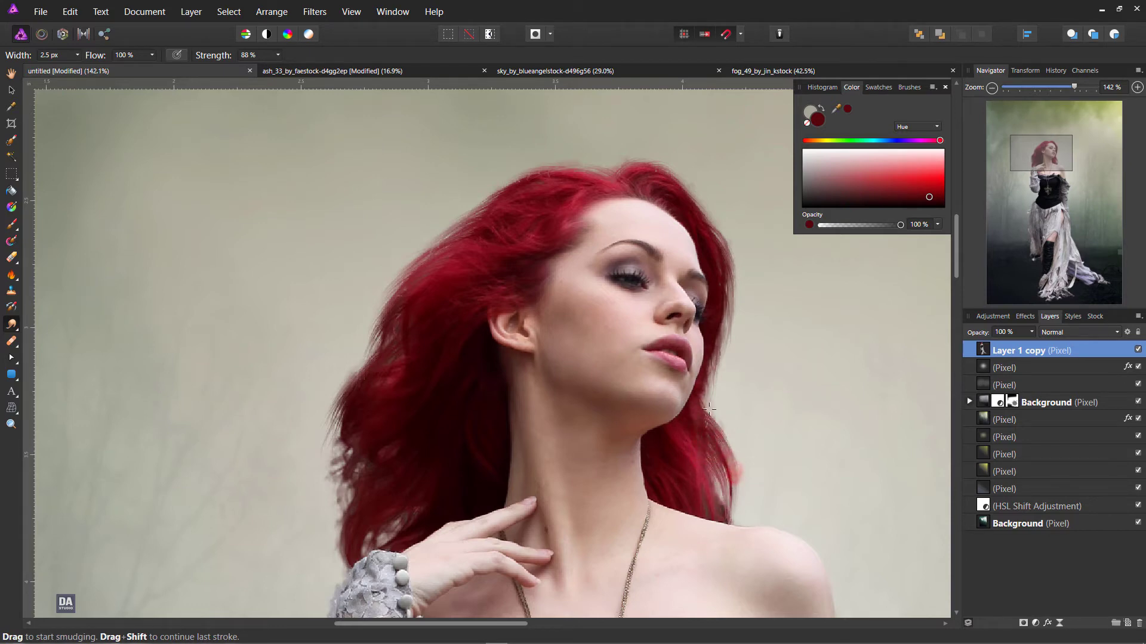
mouse_move(737, 510)
mouse_down()
mouse_move(713, 418)
mouse_move(758, 413)
mouse_up()
click(759, 413)
mouse_move(704, 454)
mouse_down()
mouse_move(704, 351)
mouse_move(707, 412)
mouse_move(318, 352)
mouse_move(341, 385)
mouse_move(345, 439)
mouse_move(344, 368)
mouse_move(352, 394)
mouse_move(411, 400)
mouse_up()
drag(403, 225, 370, 251)
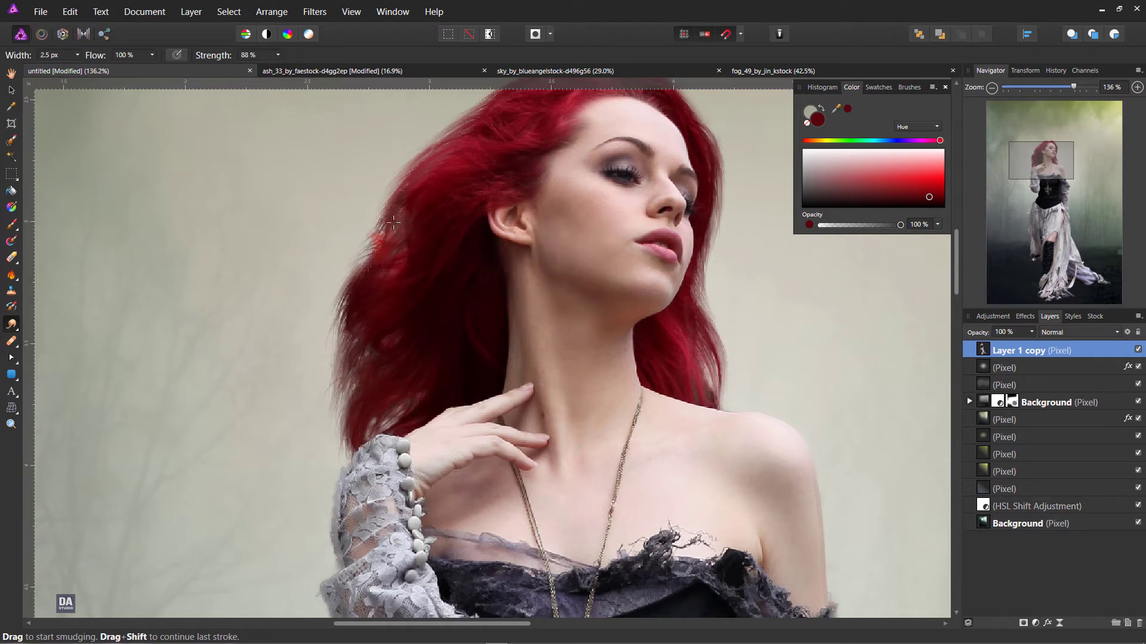
scroll(369, 251, down, 8)
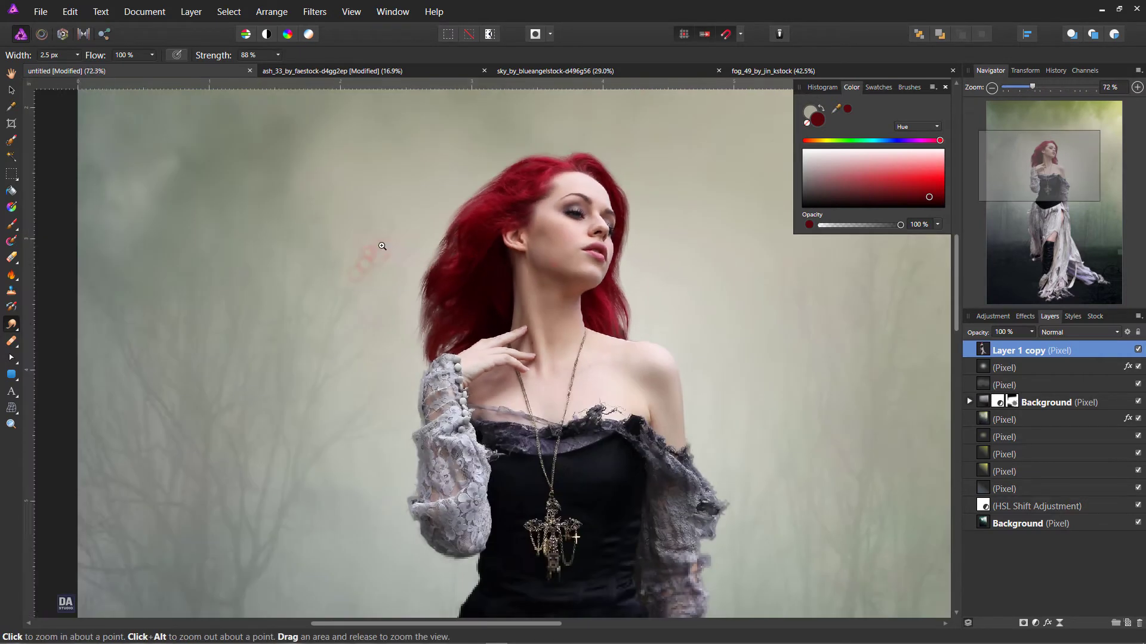
scroll(370, 248, down, 5)
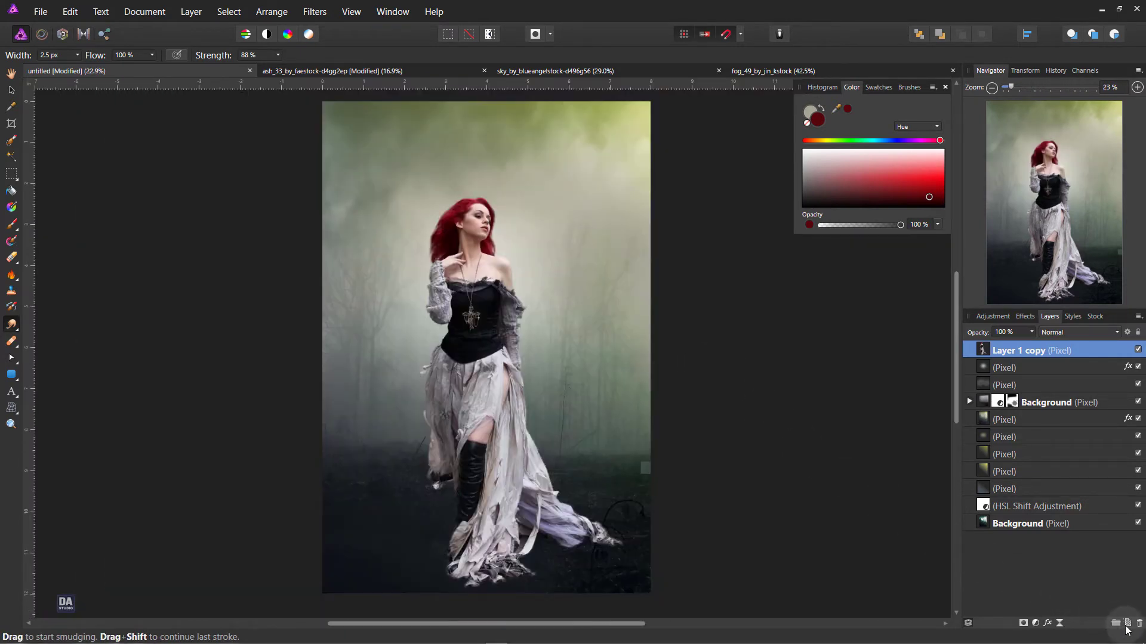
Step: Add a new pixel layer flood-filled with Black 55% gray
click(1128, 623)
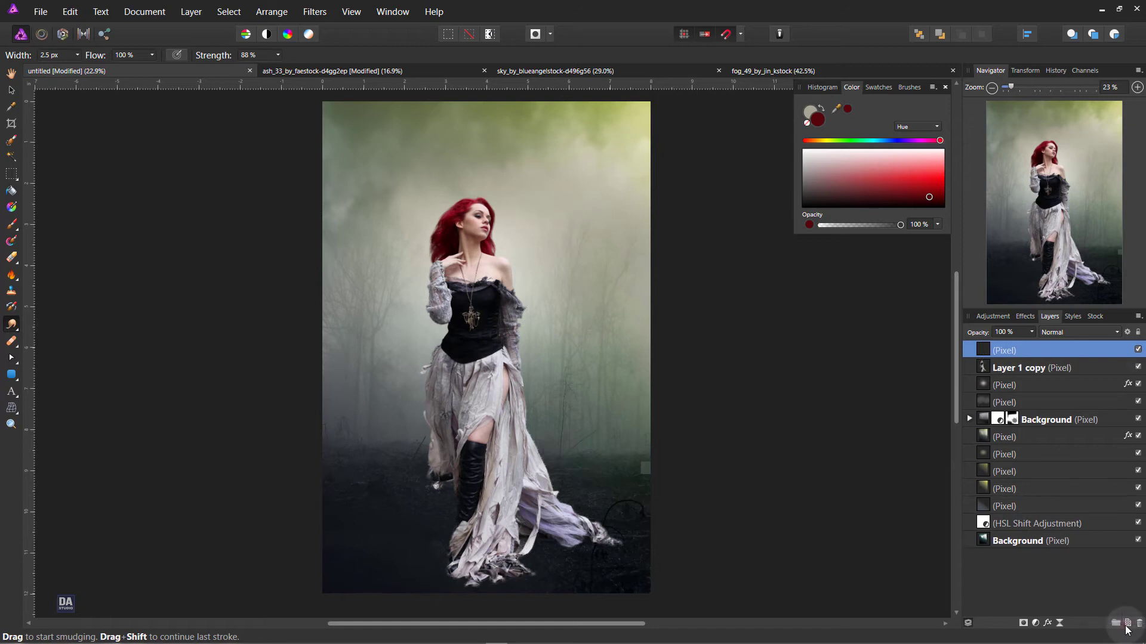
click(889, 87)
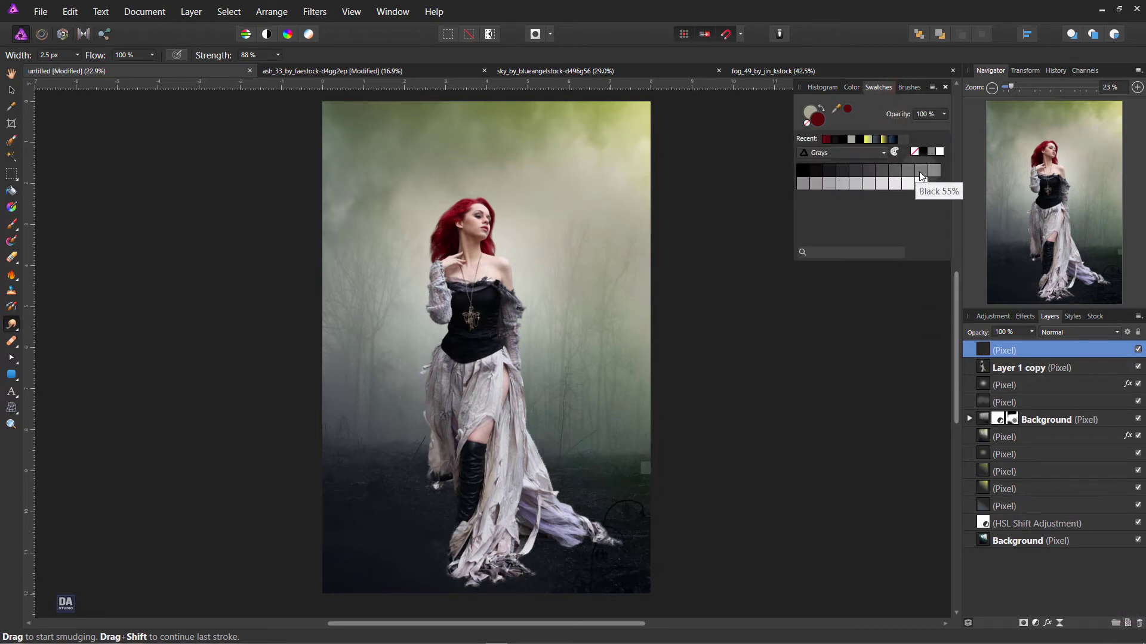
click(934, 171)
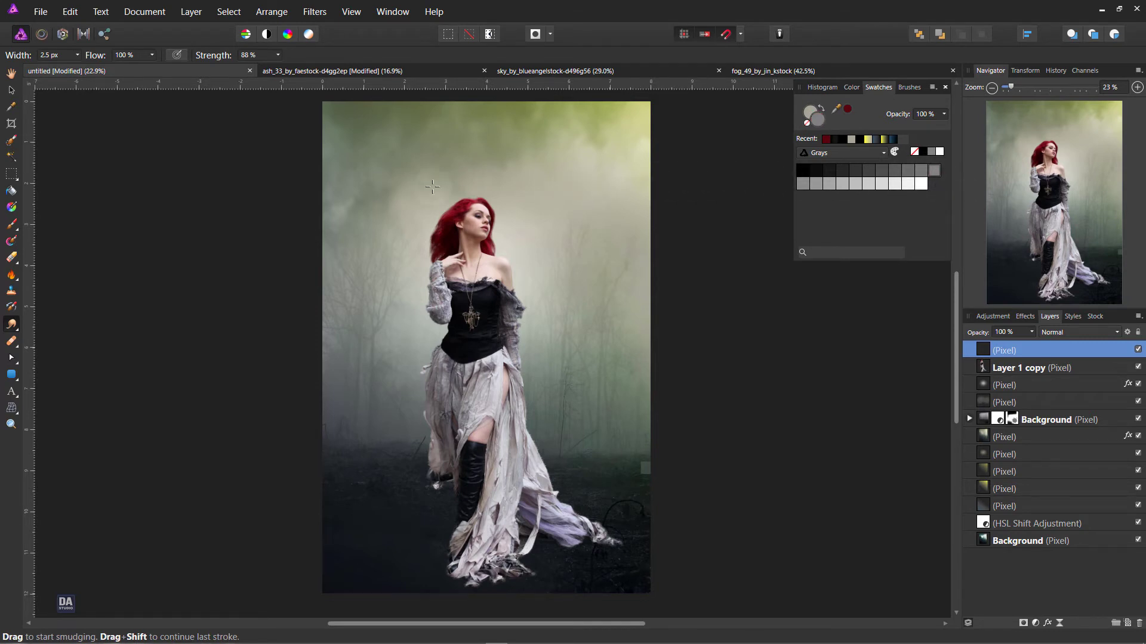
click(10, 193)
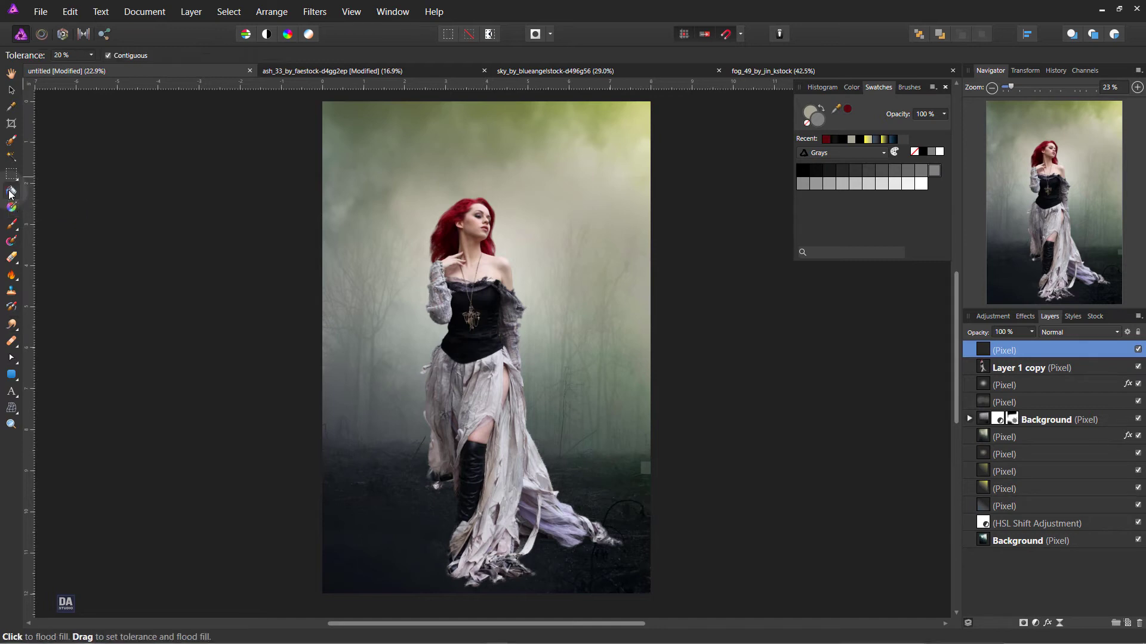
click(511, 283)
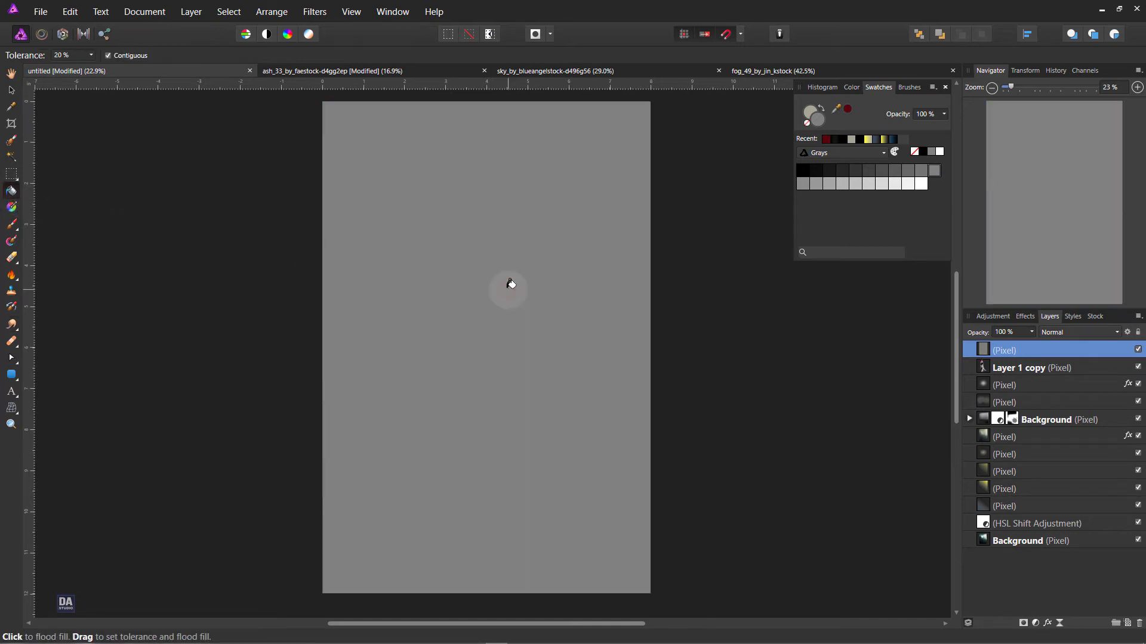
Step: Blend the gray layer as Overlay and rename it Dodge & Burn
click(1053, 334)
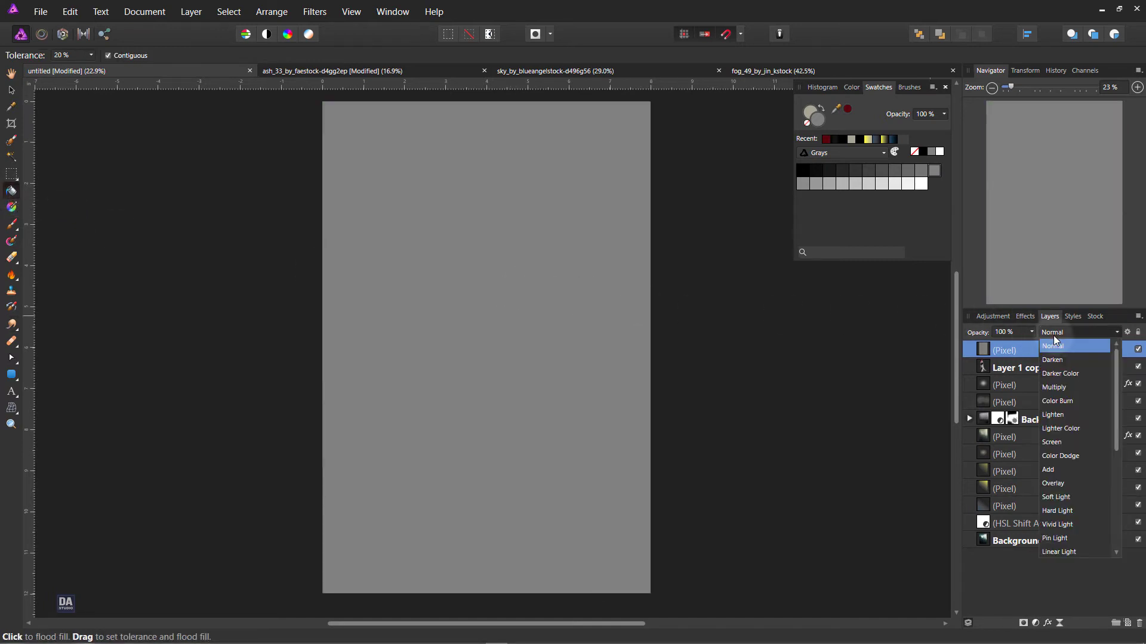
click(1056, 483)
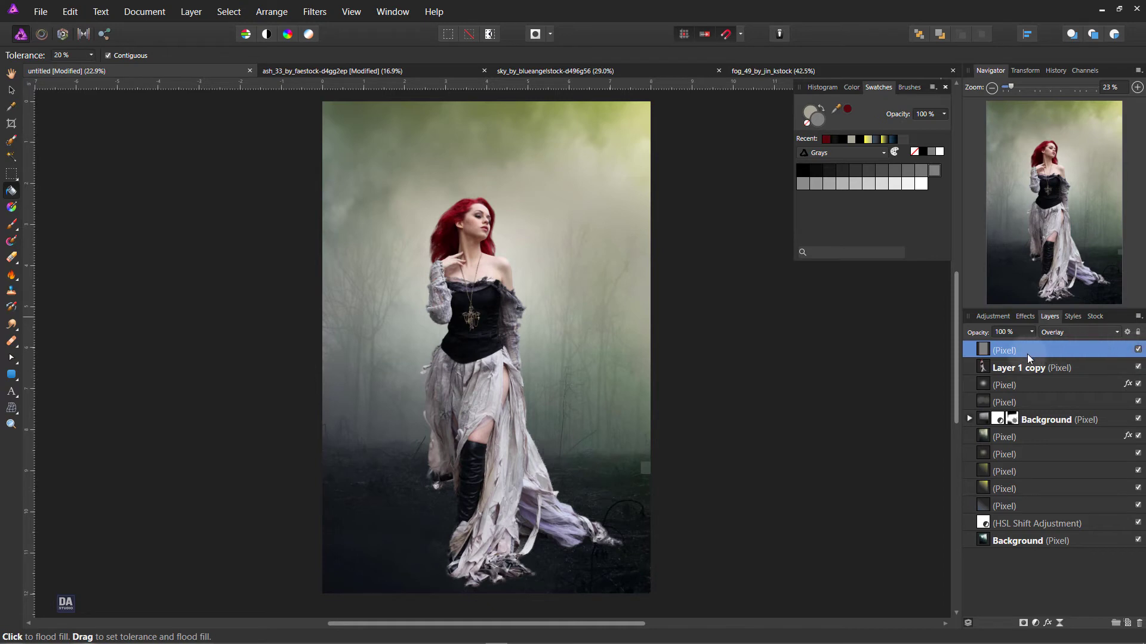
double_click(1007, 352)
text(Dodge & Burn)
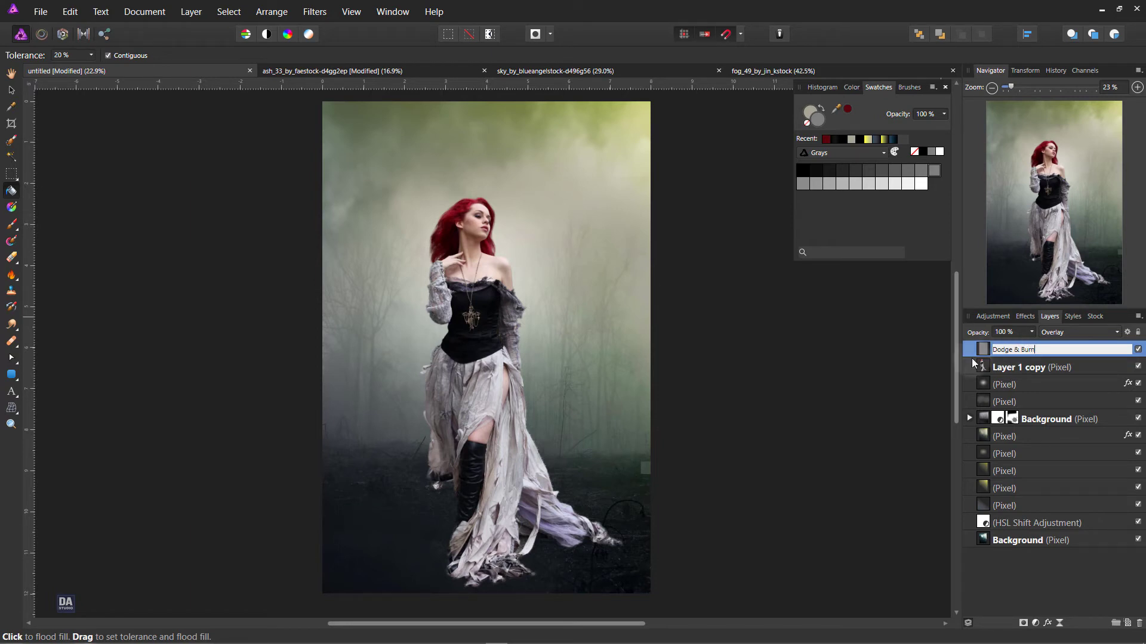
click(908, 356)
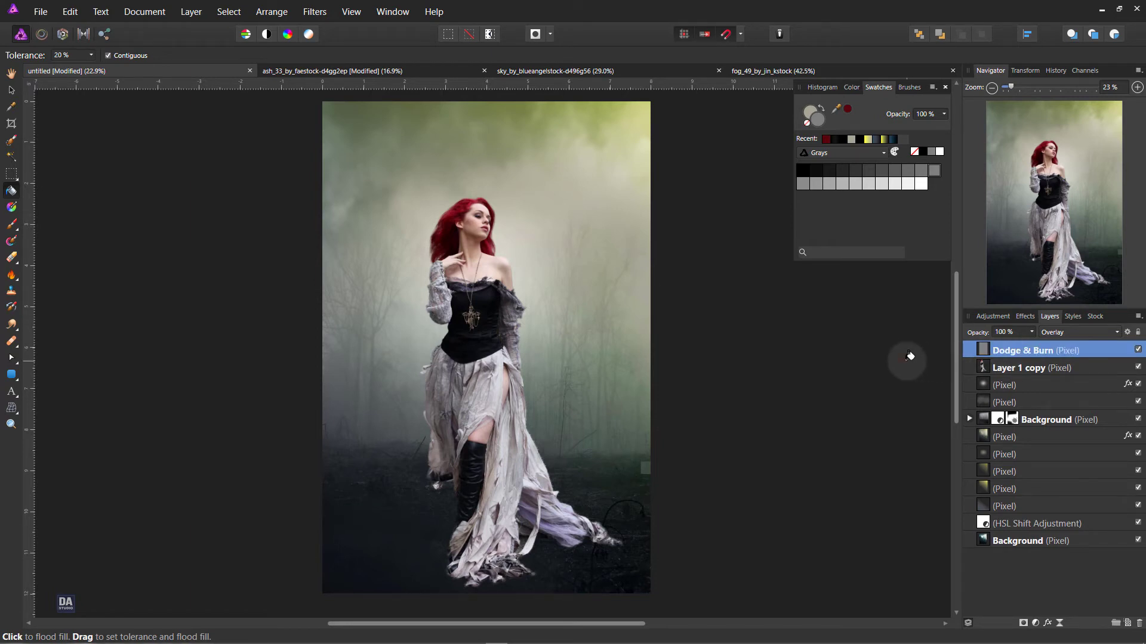
Step: Switch to the Burn Brush, make it smaller and raise its opacity to 34%
click(11, 275)
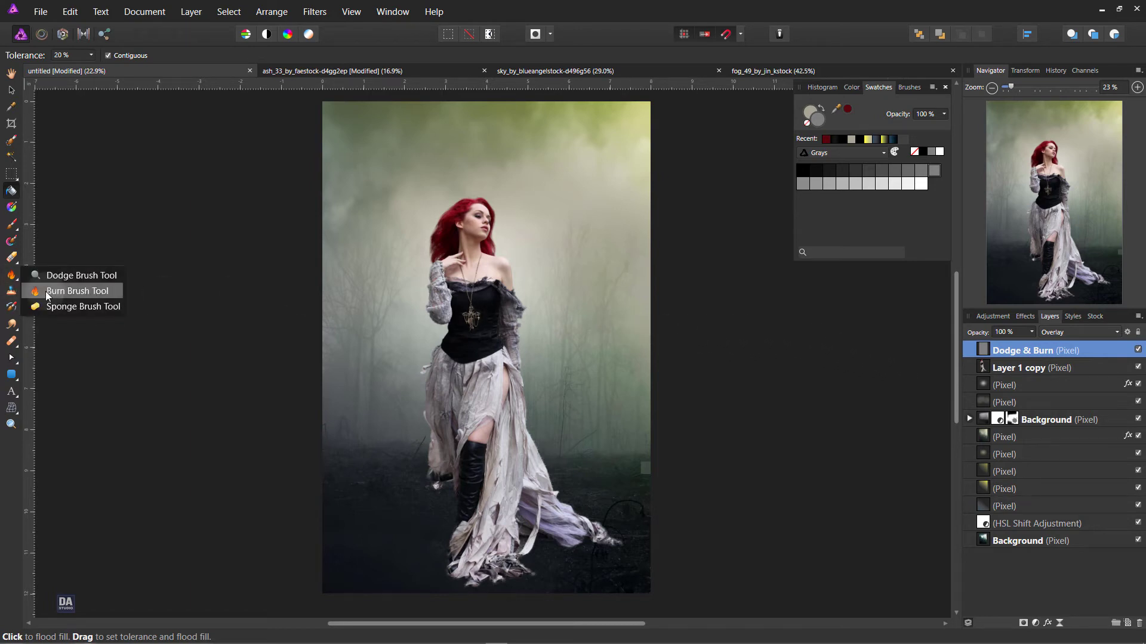
click(47, 292)
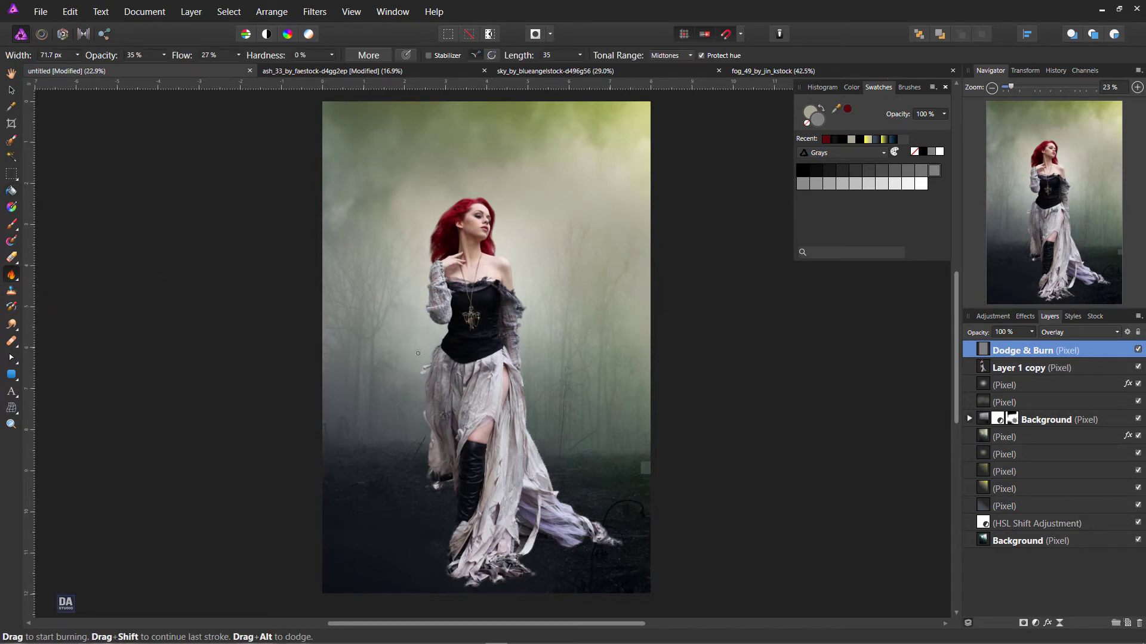
scroll(493, 243, up, 1)
scroll(494, 243, up, 2)
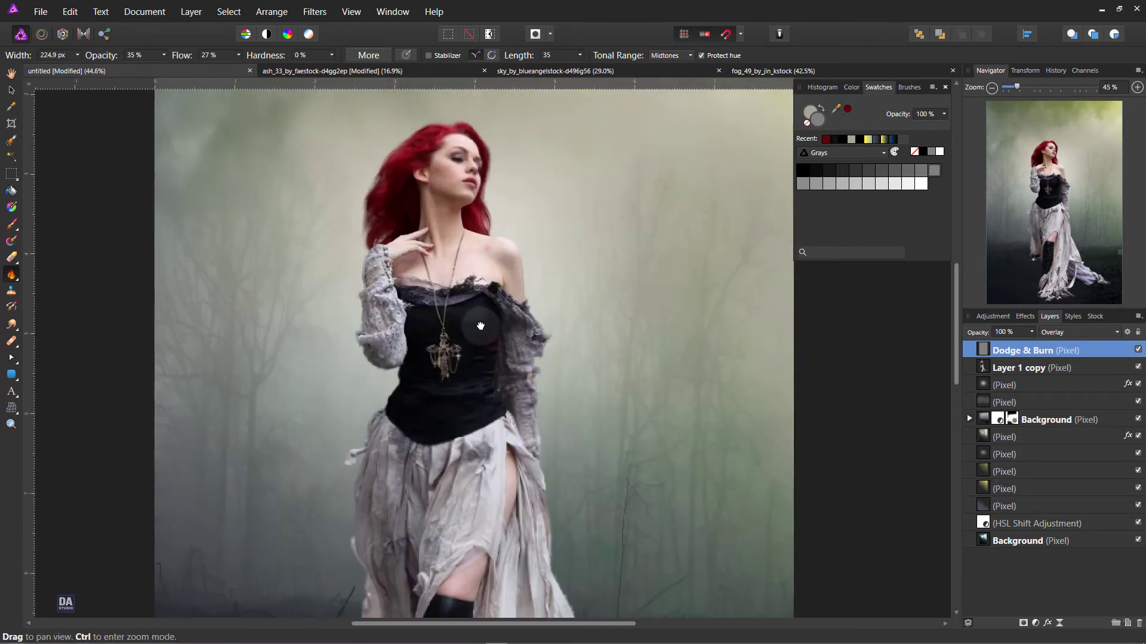
scroll(494, 243, up, 2)
scroll(493, 243, up, 1)
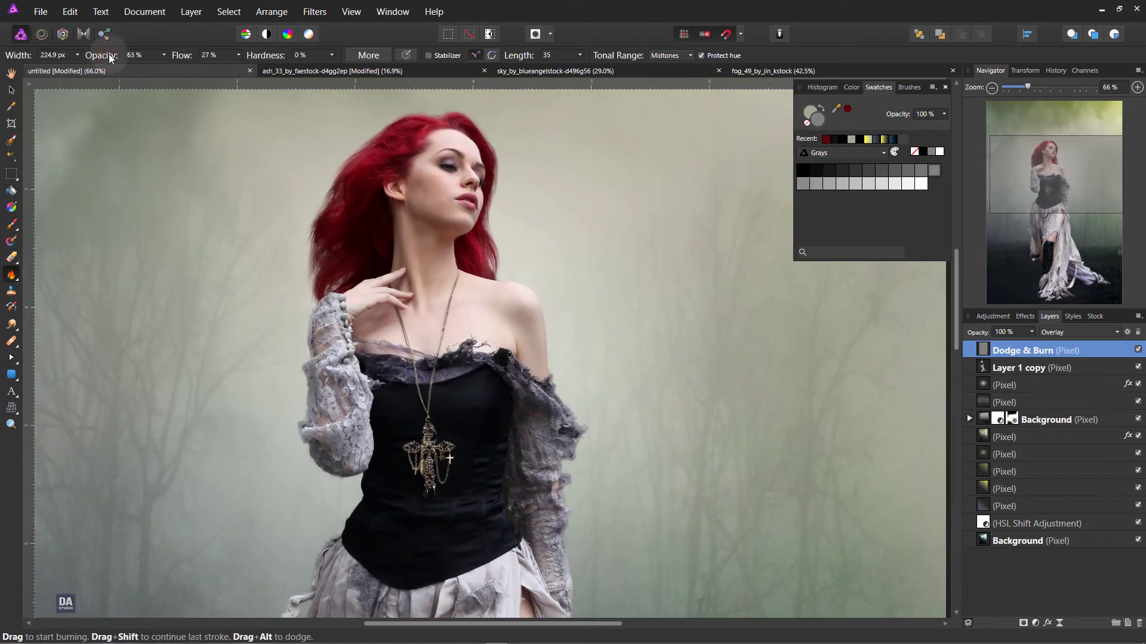
key(bracketleft)
key(bracketleft)
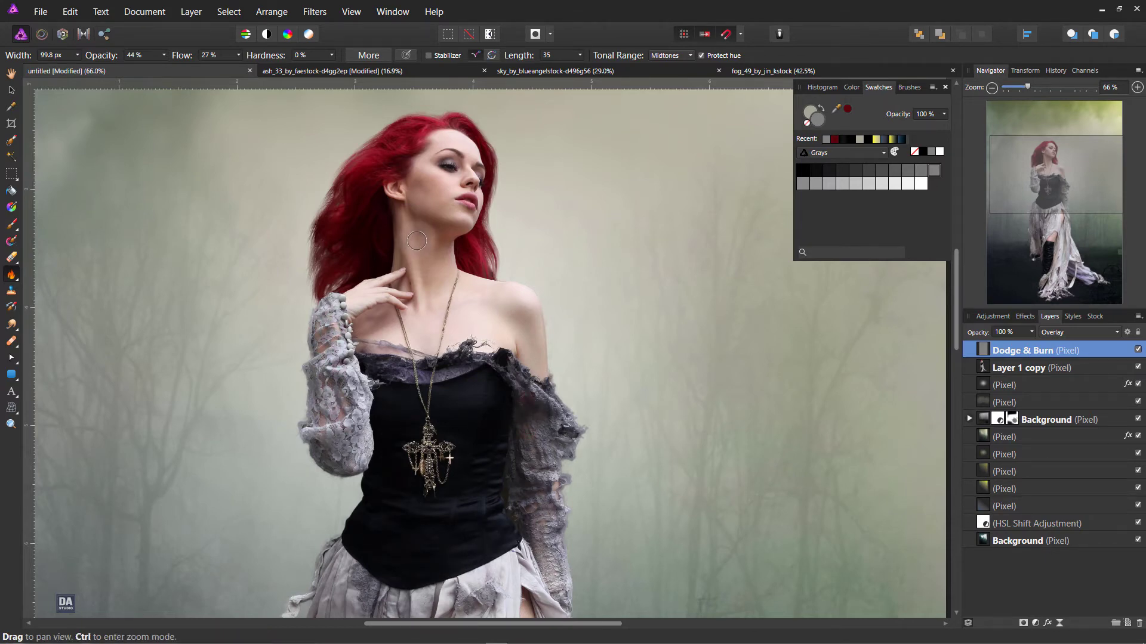
ctrl+scroll(421, 245, up, 1)
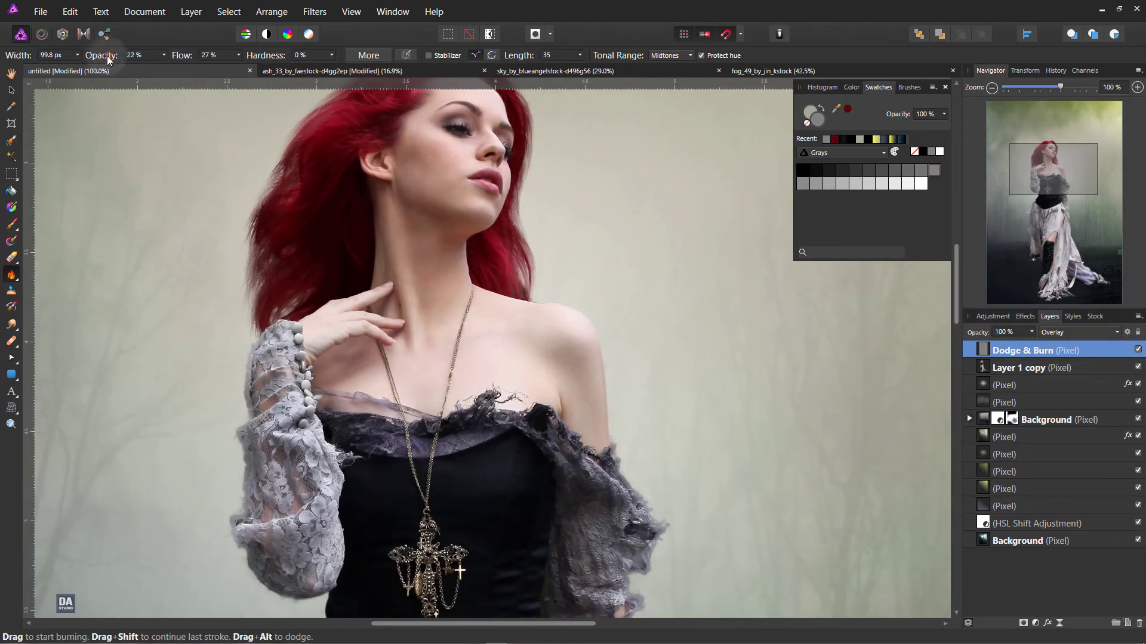
drag(108, 57, 126, 99)
Step: Burn the left side of the skirt and the fold near the boot down to the hem
drag(445, 223, 427, 325)
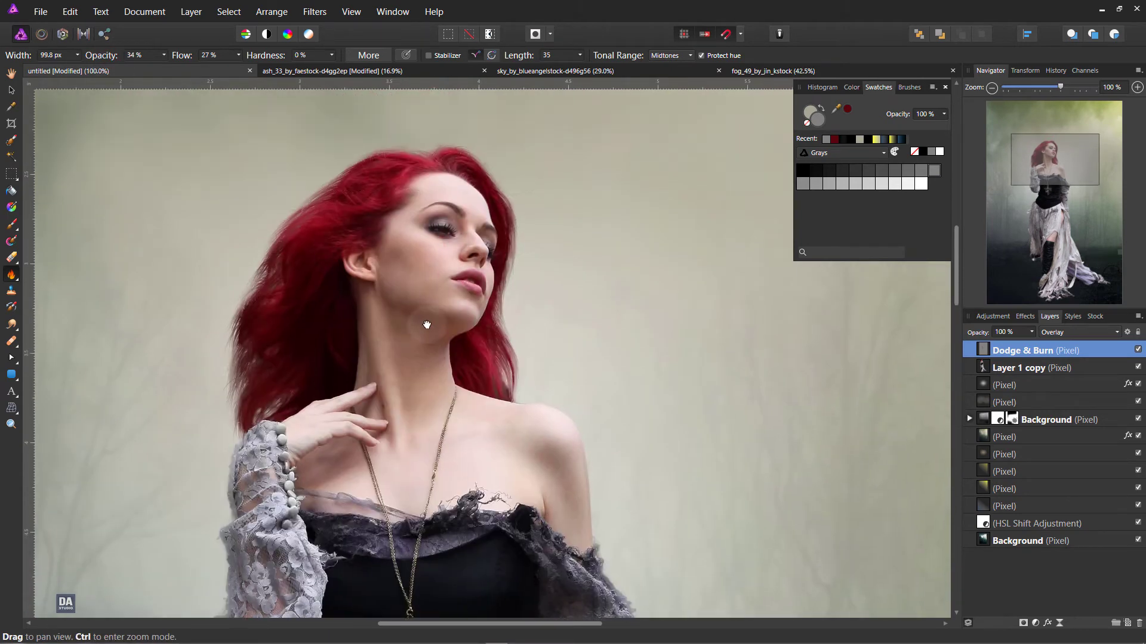
ctrl+scroll(430, 335, down, 3)
drag(481, 371, 469, 200)
scroll(428, 286, down, 1)
drag(102, 55, 122, 83)
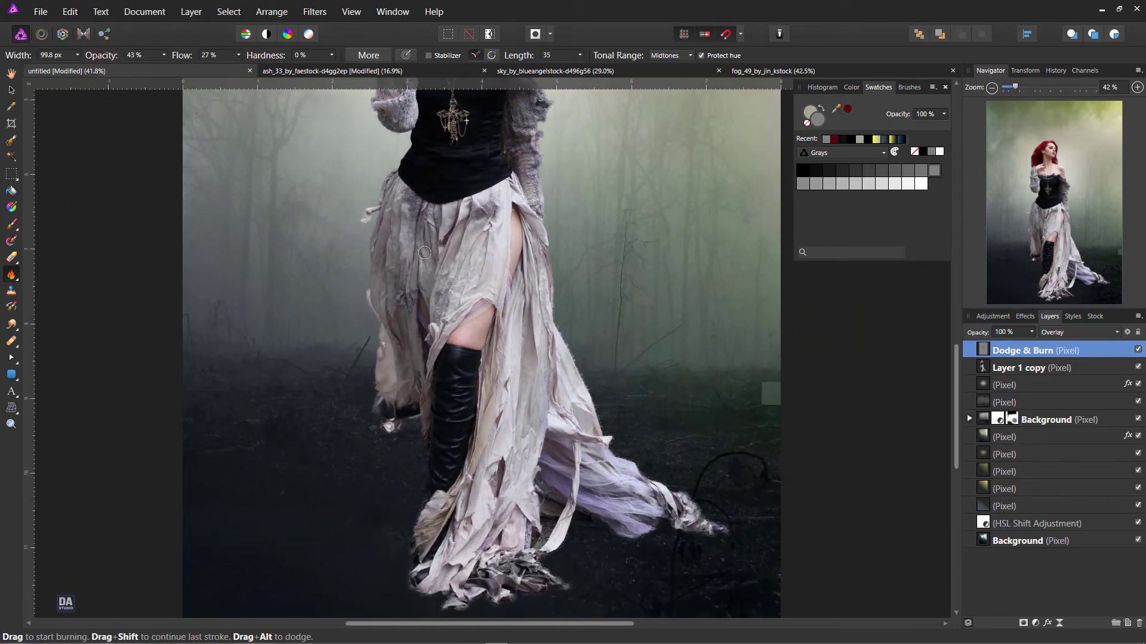
drag(424, 252, 400, 263)
key(bracketright)
key(bracketright)
key(bracketright)
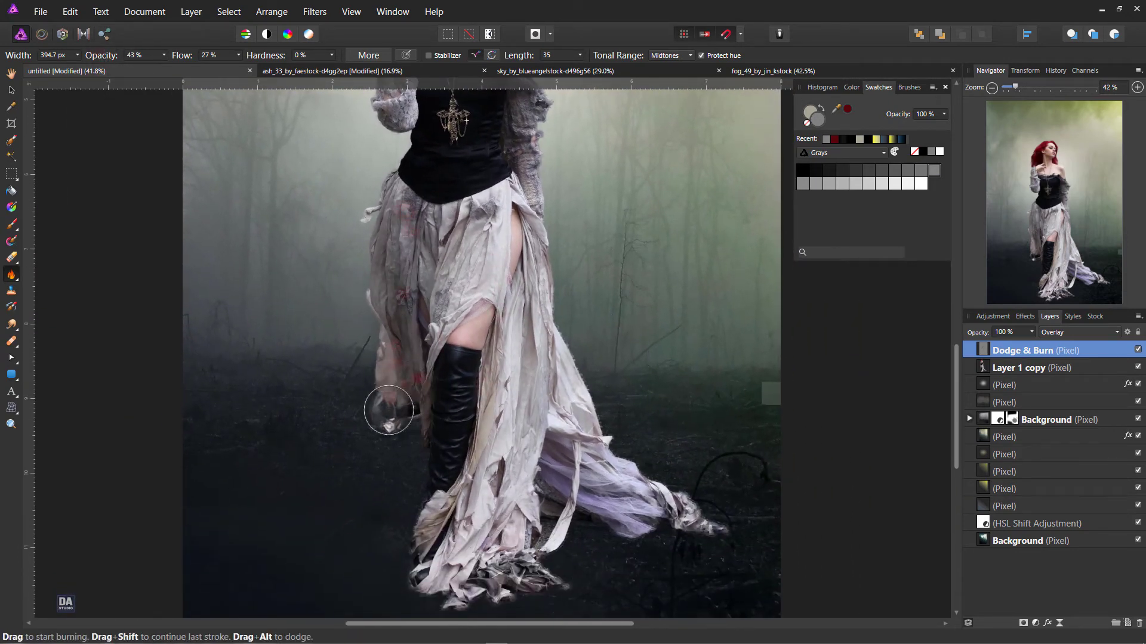
mouse_move(388, 410)
mouse_down()
mouse_move(429, 567)
mouse_move(544, 415)
mouse_move(528, 352)
mouse_move(521, 530)
mouse_move(680, 513)
mouse_up()
key(bracketleft)
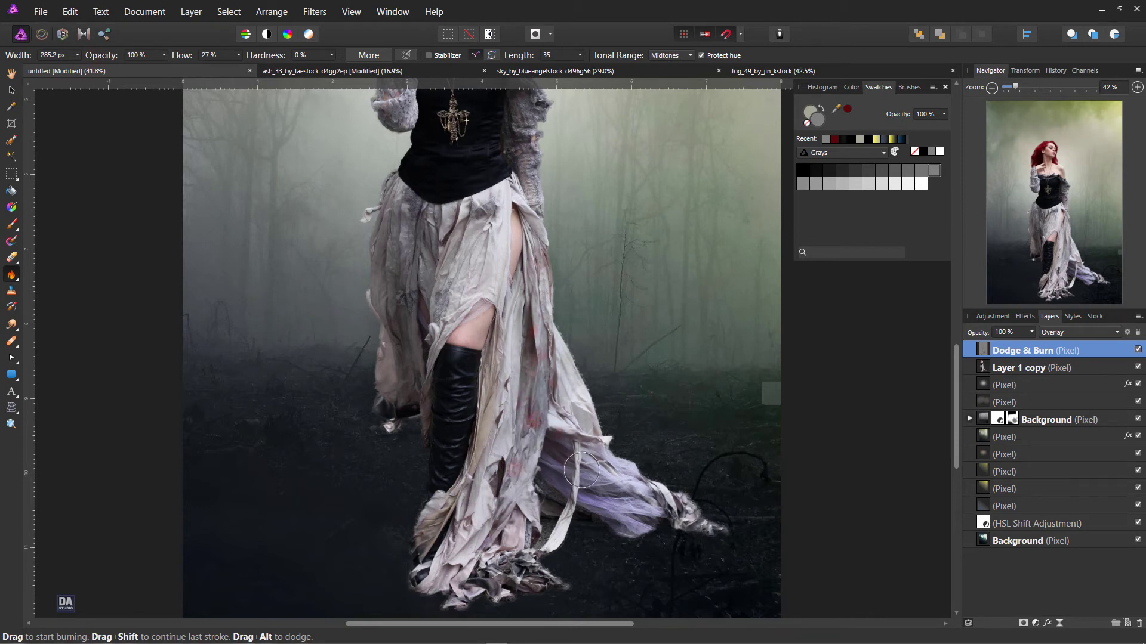
Step: Zoom out to see the model's head and whole figure
key(ctrl+space)
scroll(569, 237, up, 3)
alt+click(569, 237)
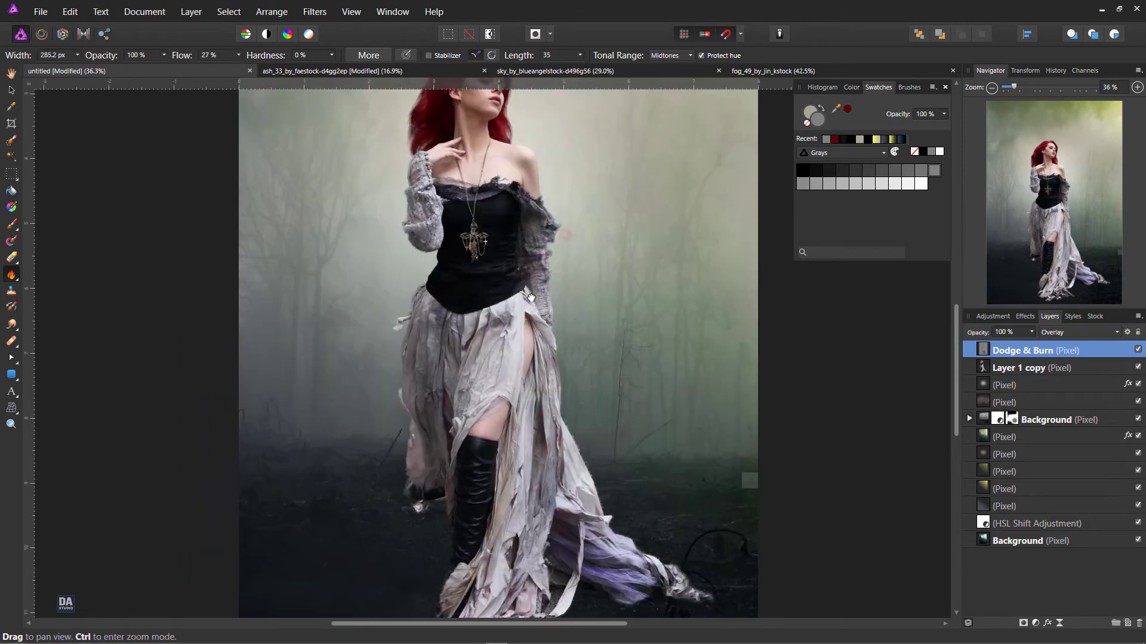
alt+click(519, 340)
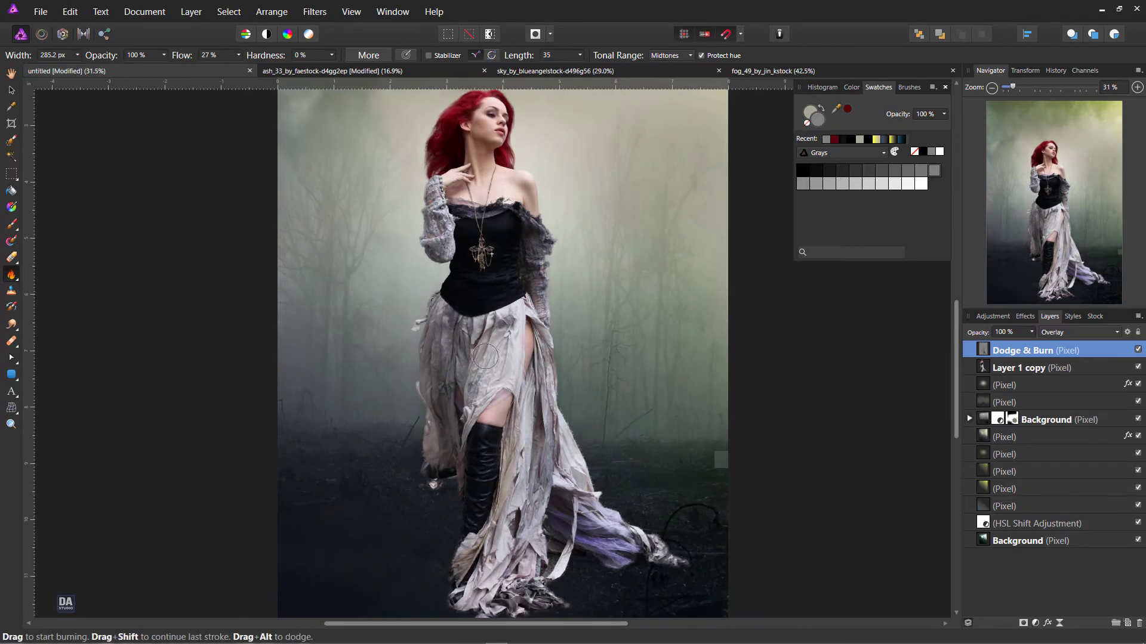
Step: Switch to the Dodge Brush at 90% opacity and brighten part of the skirt
click(12, 275)
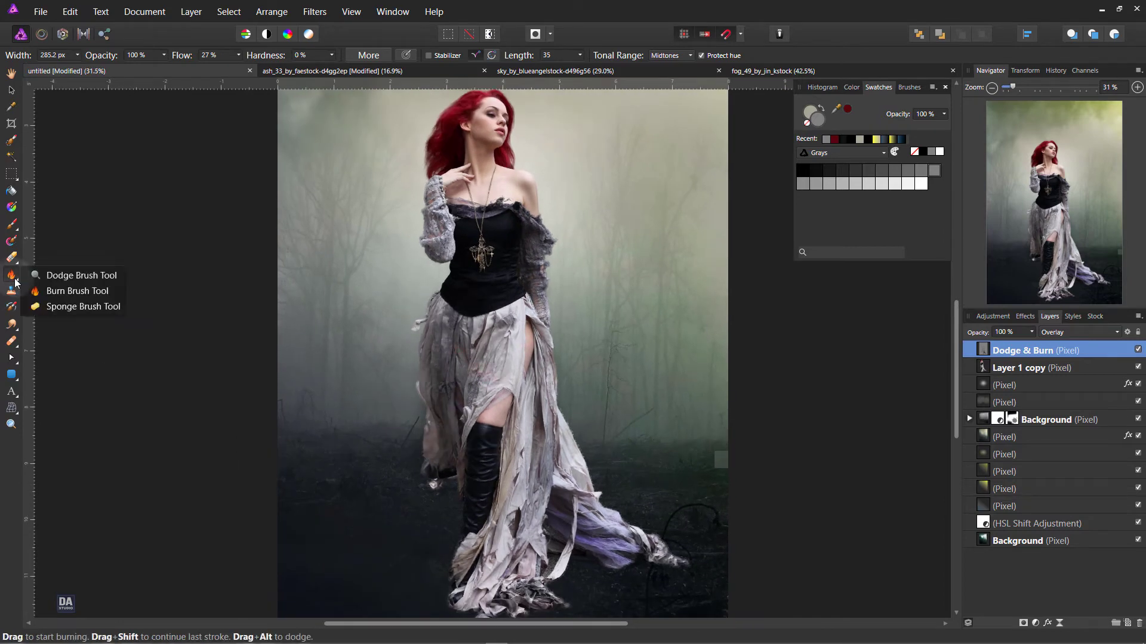
click(66, 276)
key(9)
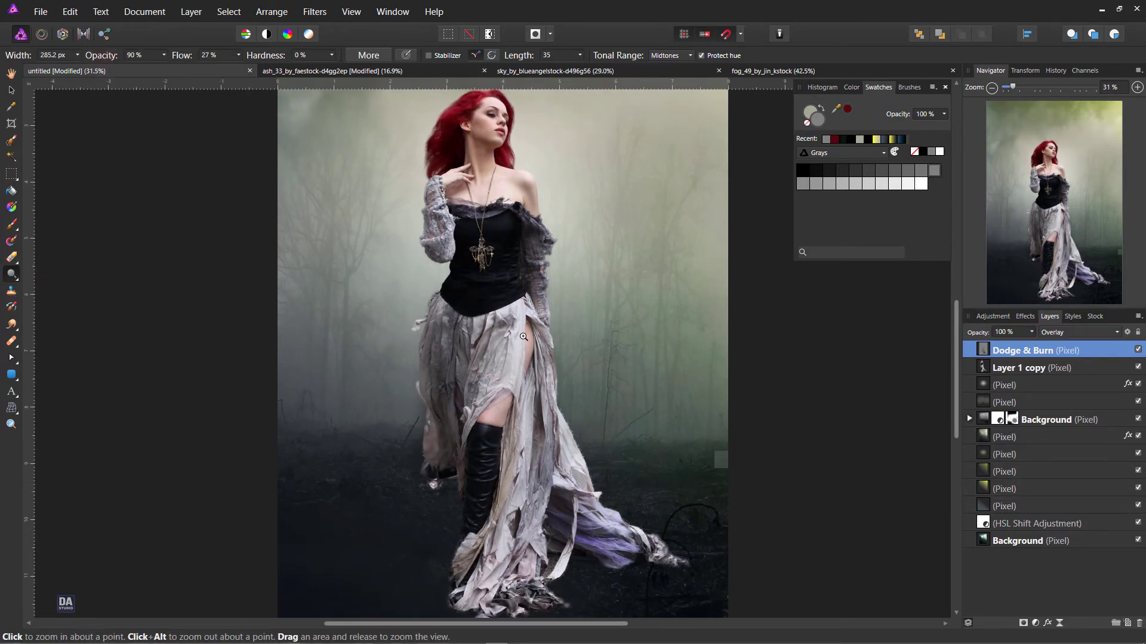
scroll(524, 330, up, 3)
drag(513, 334, 494, 417)
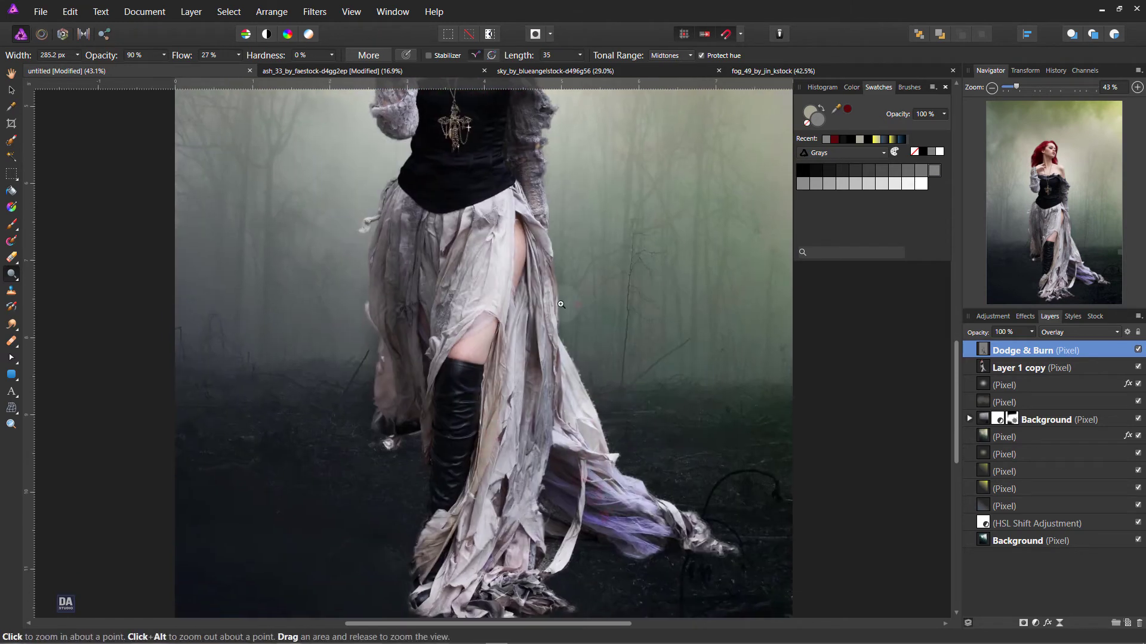
Step: Dodge the pendant and lace neckline with a much smaller brush
scroll(489, 284, down, 1)
click(489, 284)
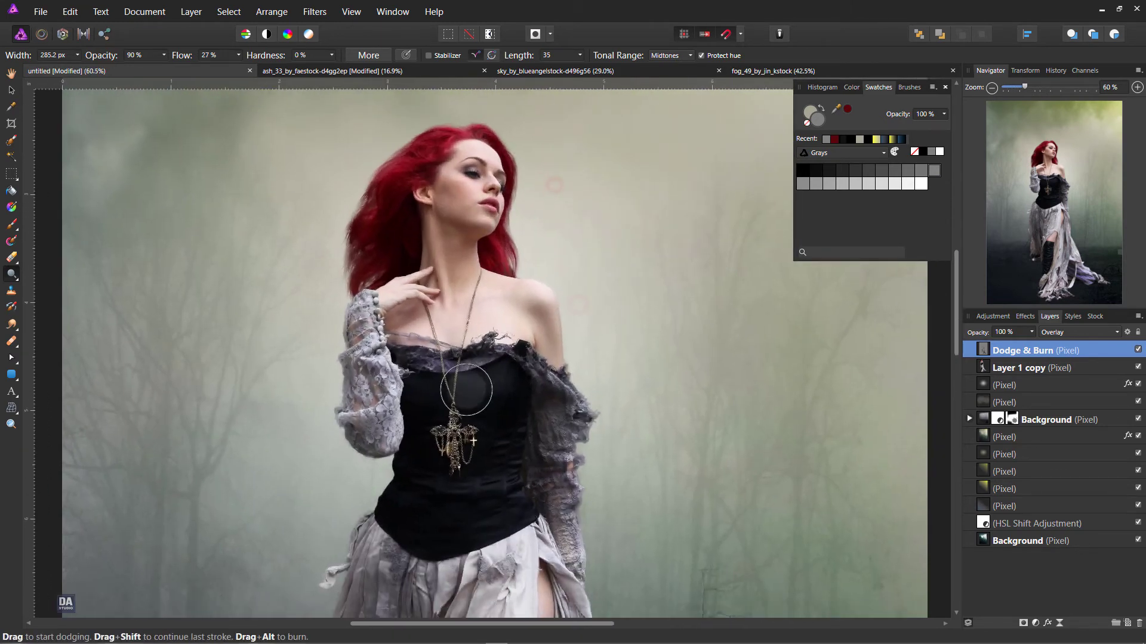
key(bracketleft)
key(bracketleft)
key(bracketleft)
drag(449, 454, 406, 391)
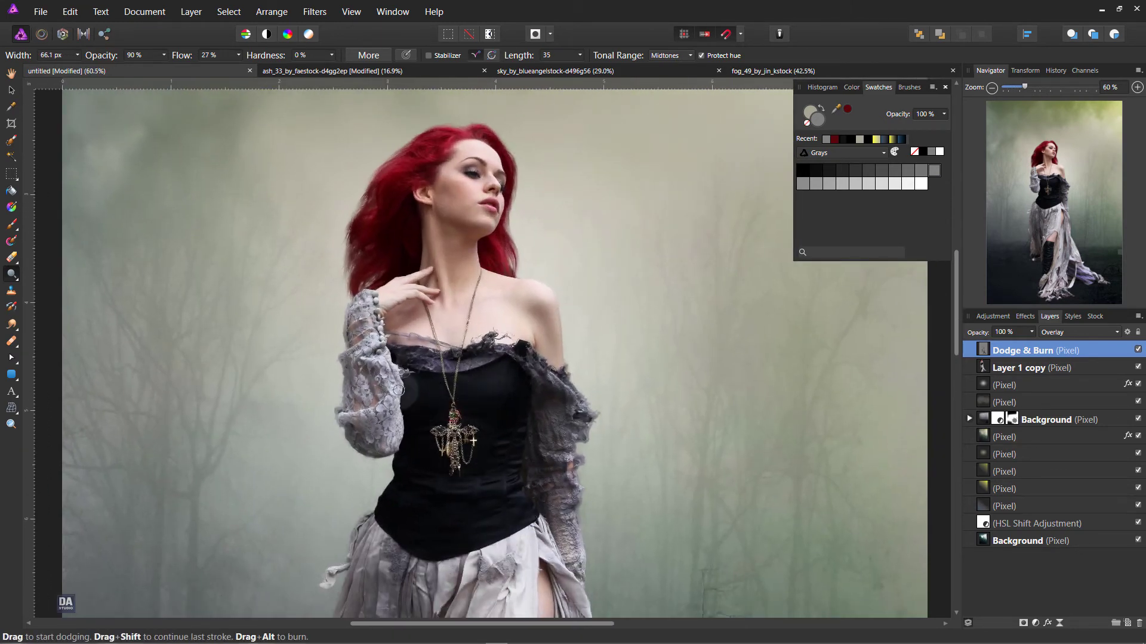
drag(487, 329, 482, 351)
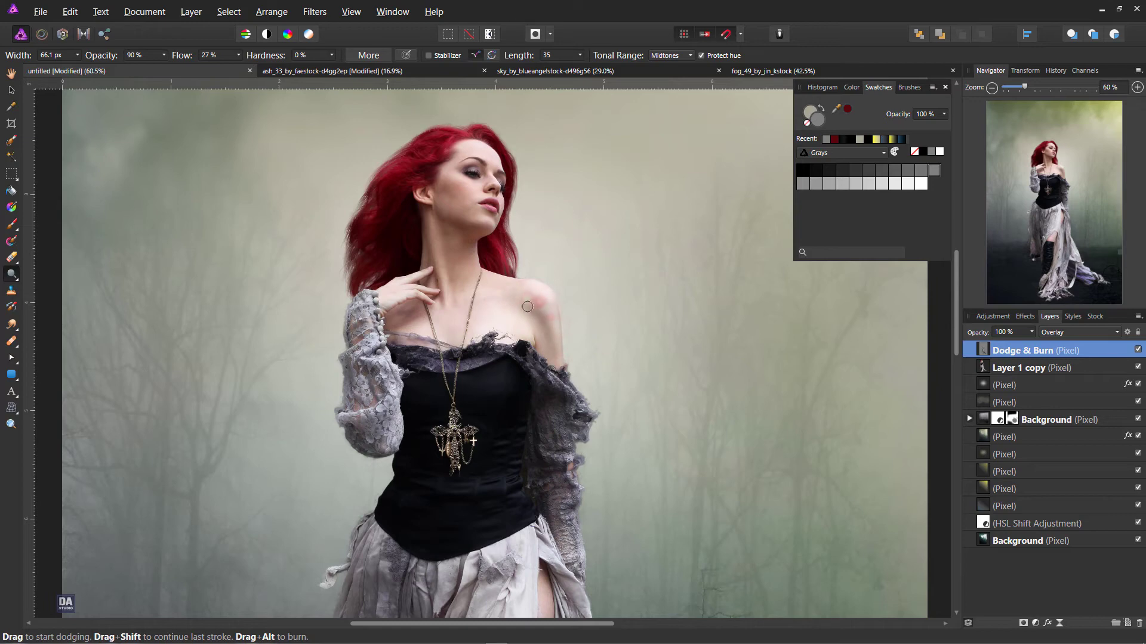
Step: Dodge the shoulder edge and face at 52% opacity, then hide Dodge & Burn to compare
key(bracketright)
key(5)
key(2)
drag(531, 315, 544, 372)
scroll(540, 358, up, 2)
scroll(528, 329, up, 2)
scroll(519, 297, up, 1)
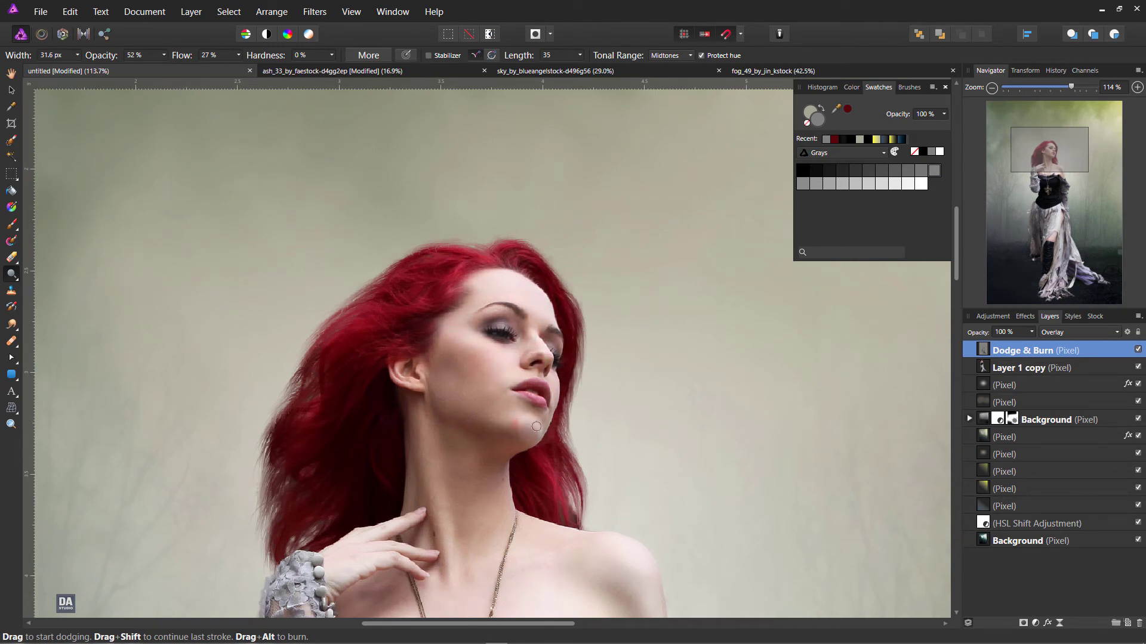
key(bracketleft)
key(bracketleft)
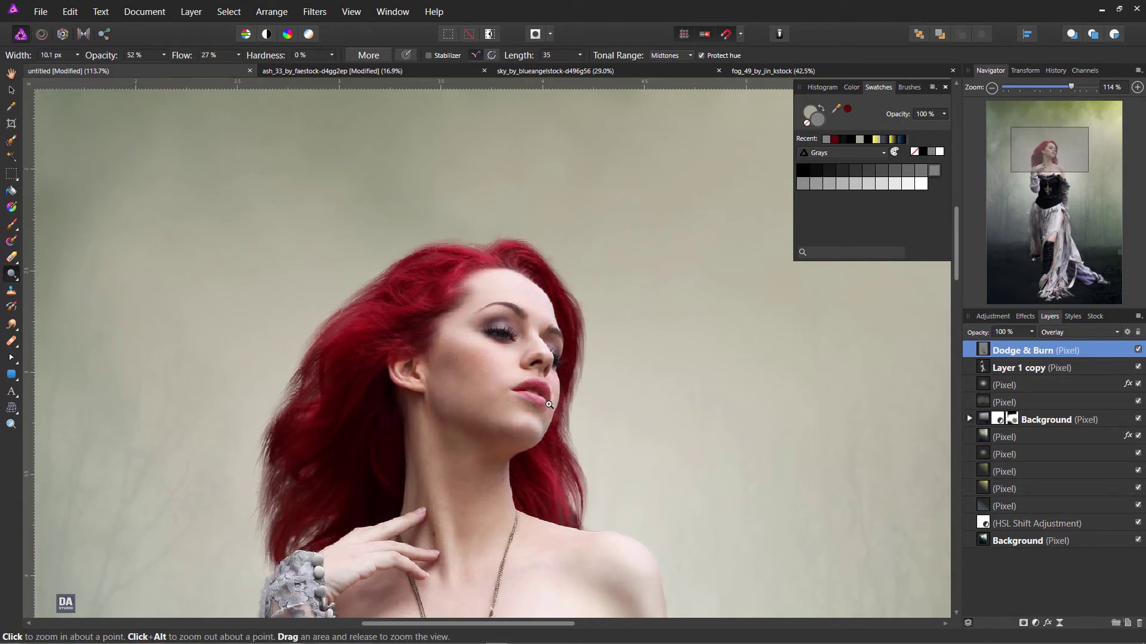
key(ctrl+0)
click(1137, 350)
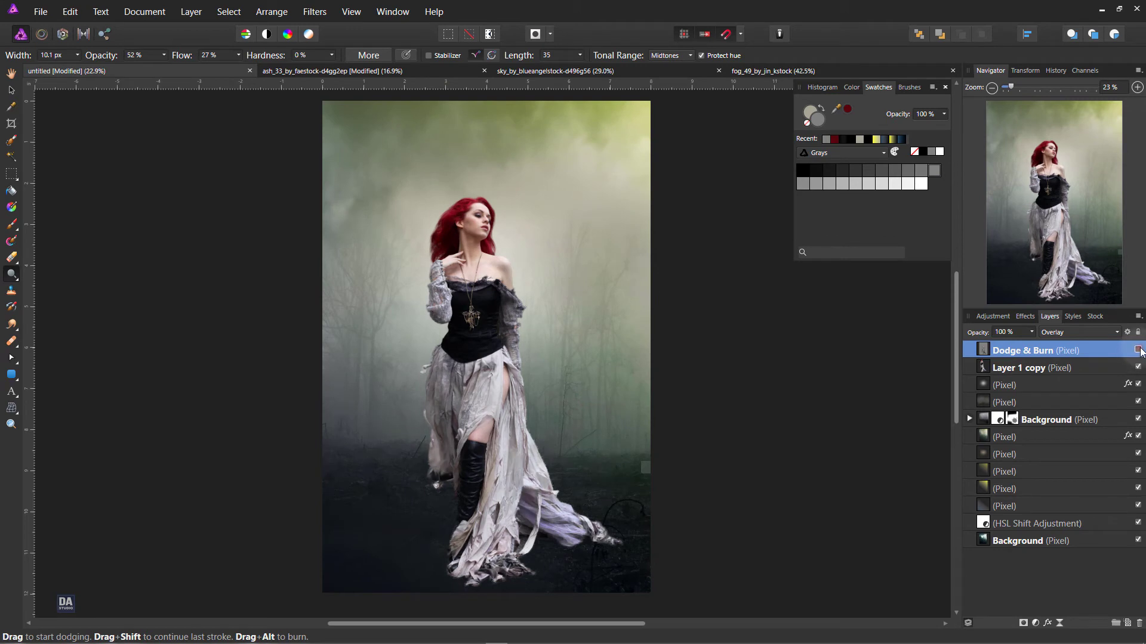
Step: Add a new top pixel layer and draw a vertical linear gradient up over the image
click(1138, 349)
click(1138, 350)
key(r)
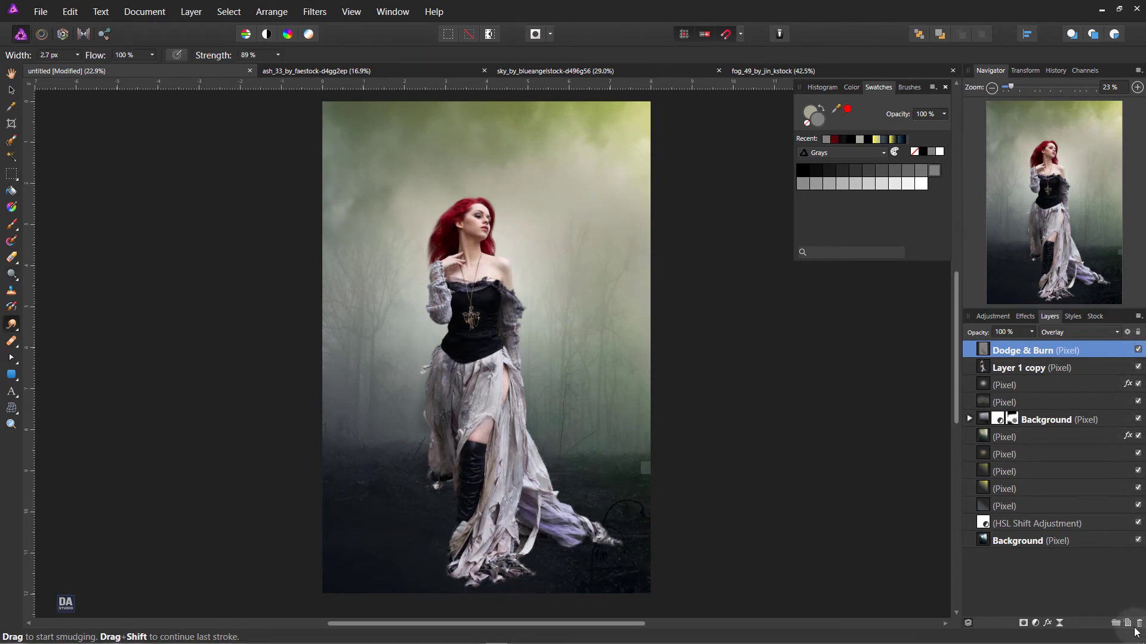
click(1129, 623)
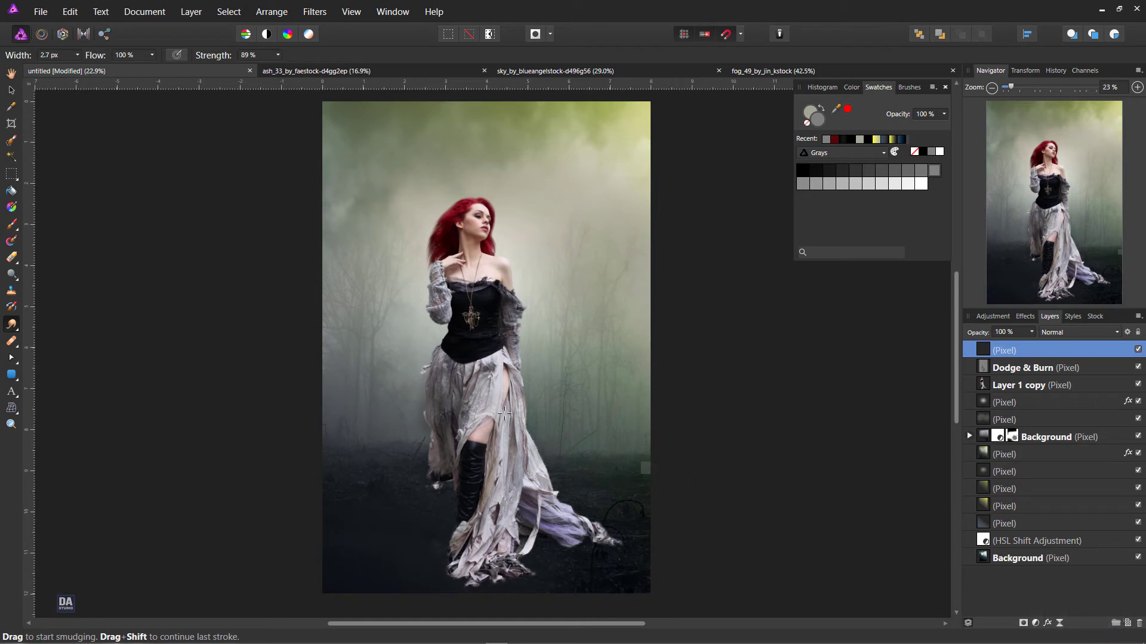
click(14, 209)
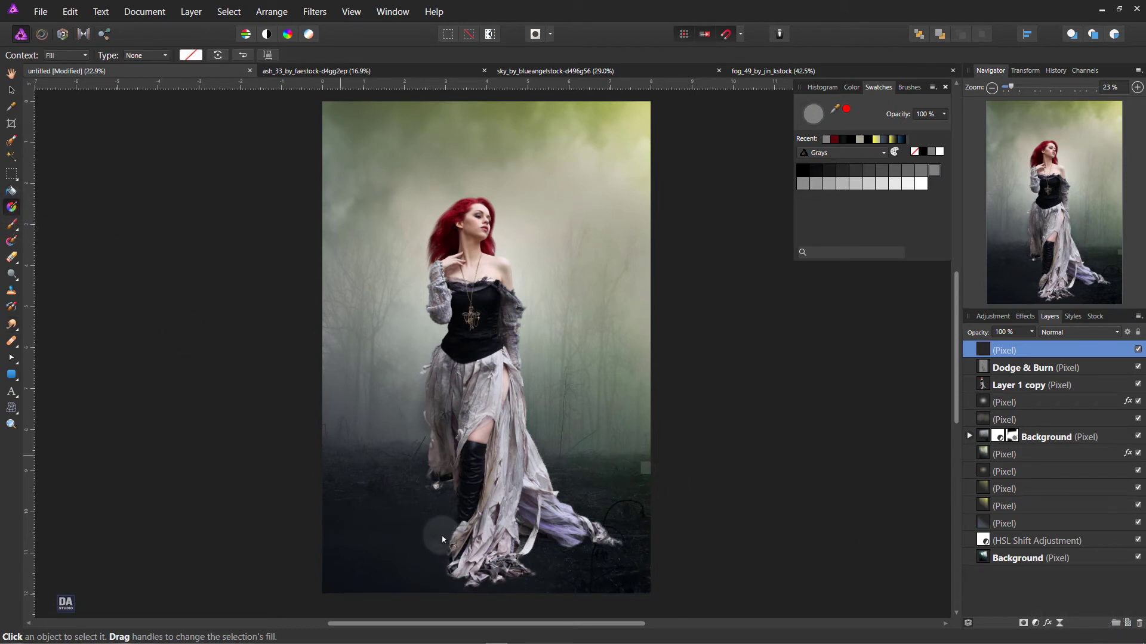
drag(486, 510, 486, 595)
drag(486, 510, 486, 247)
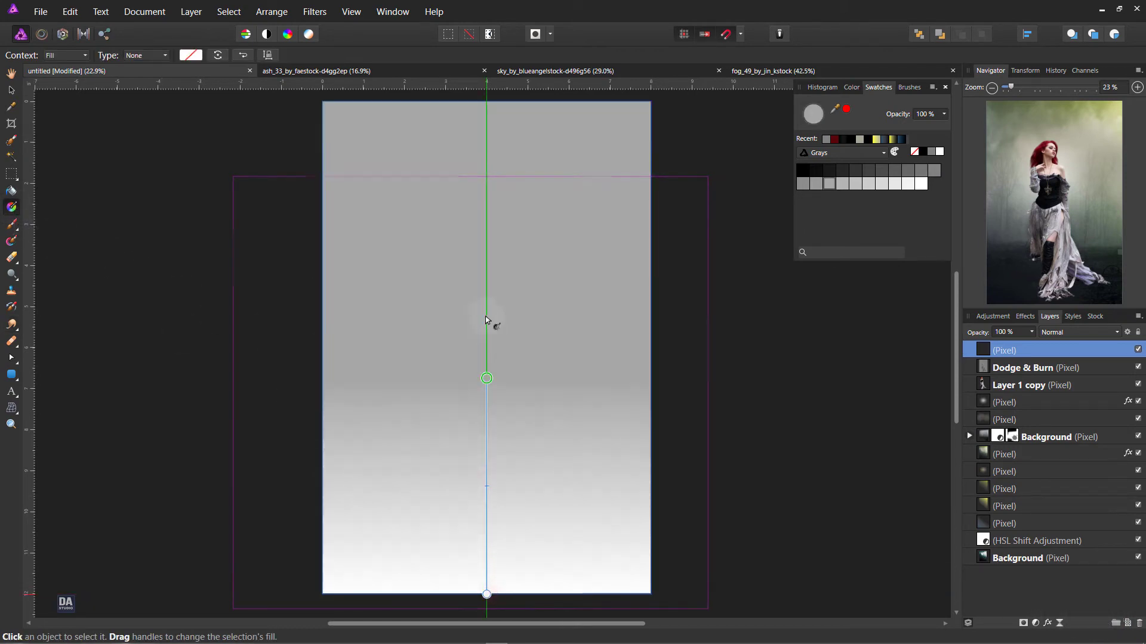
Step: Make the bottom gradient stop pure black and the top stop 0% opacity
click(190, 55)
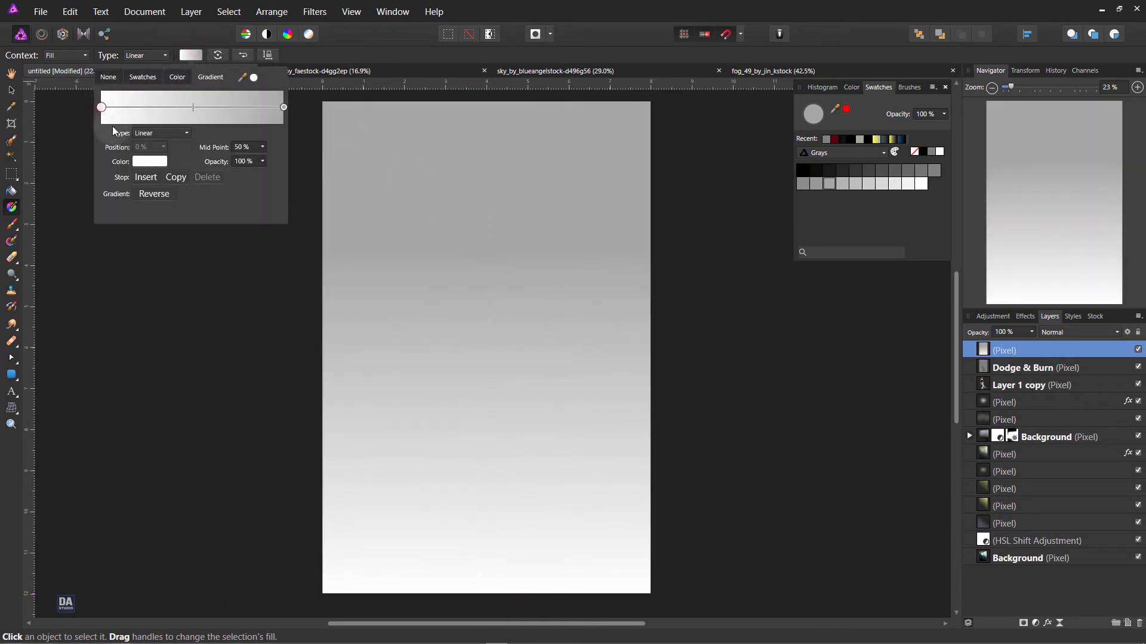
click(140, 159)
click(137, 277)
drag(132, 278, 86, 288)
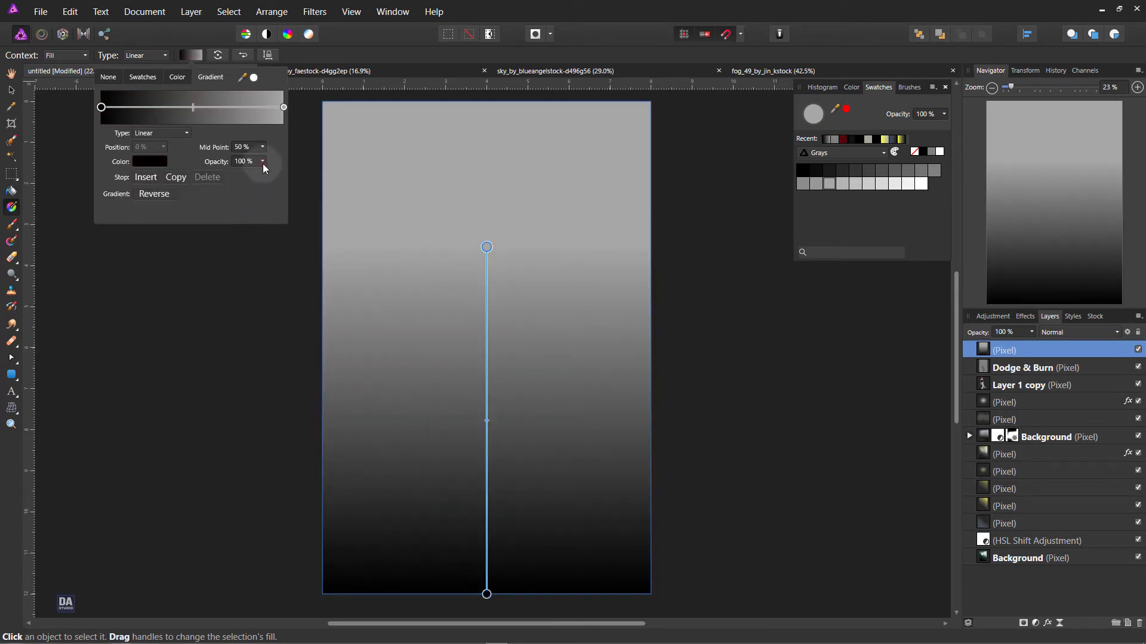
click(284, 108)
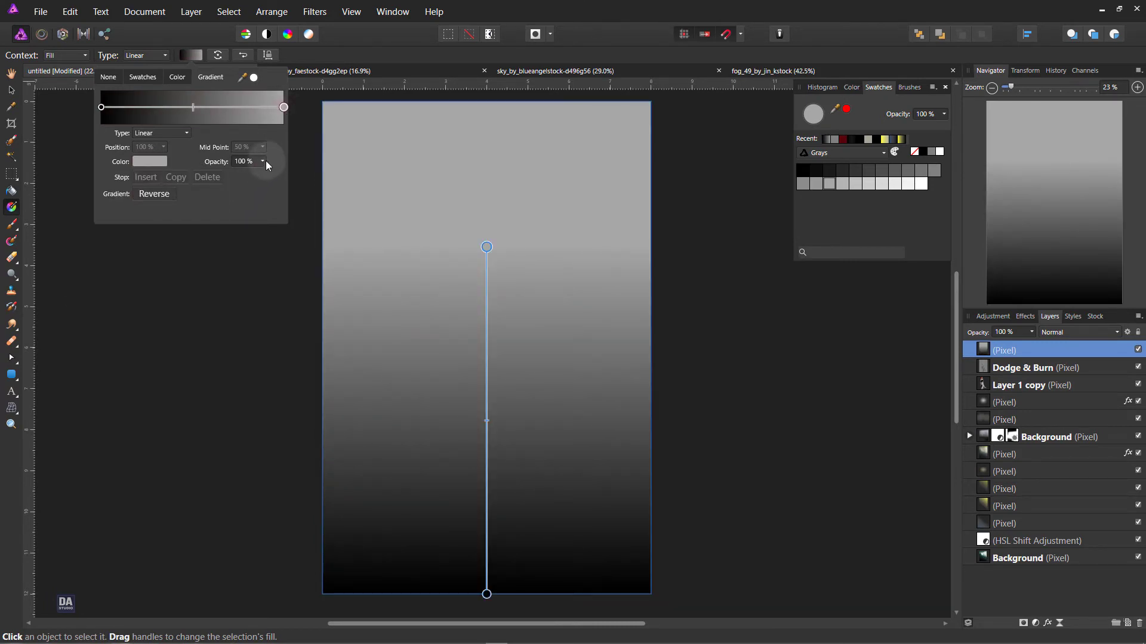
click(263, 161)
drag(261, 171, 135, 182)
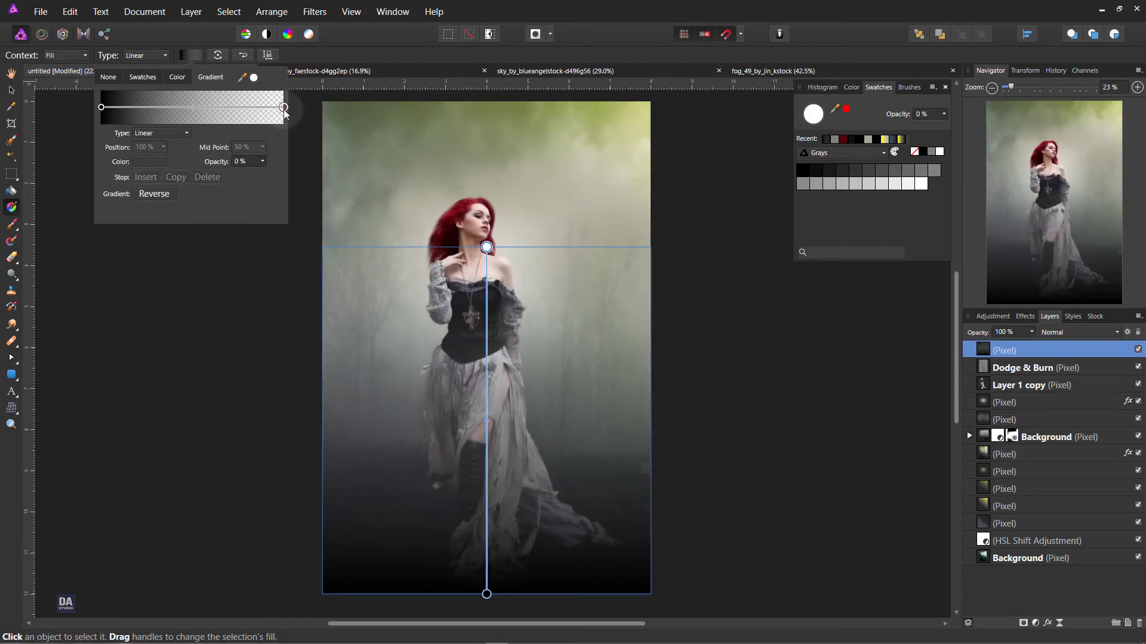
Step: Give the transparent stop a dark colour, move the gradient start near her face and the midpoint lower
click(160, 163)
click(77, 281)
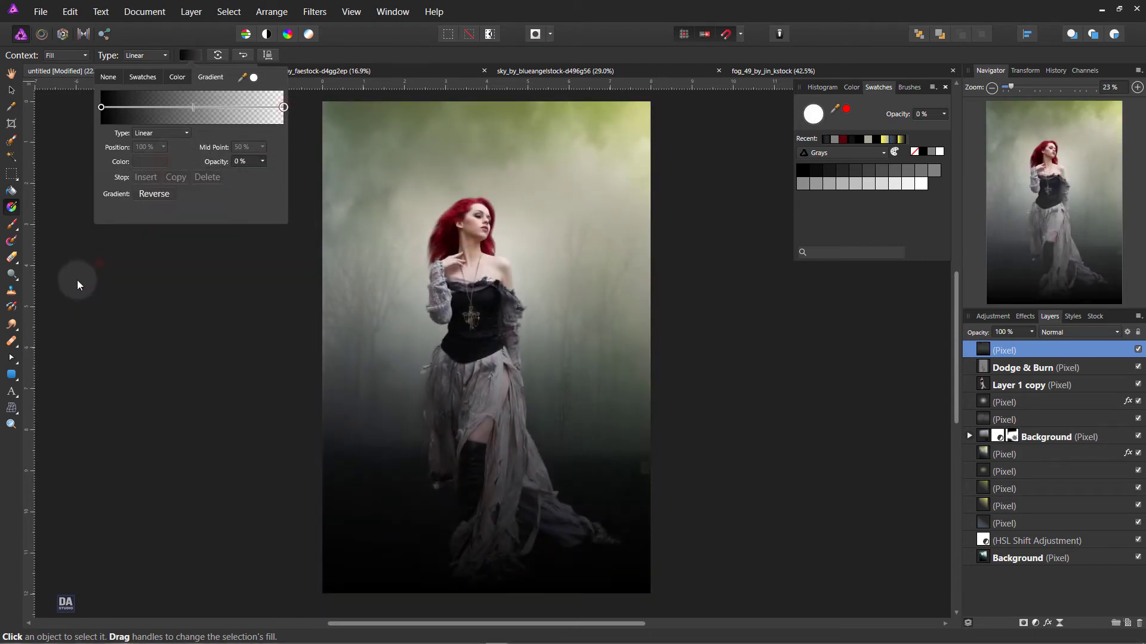
click(150, 163)
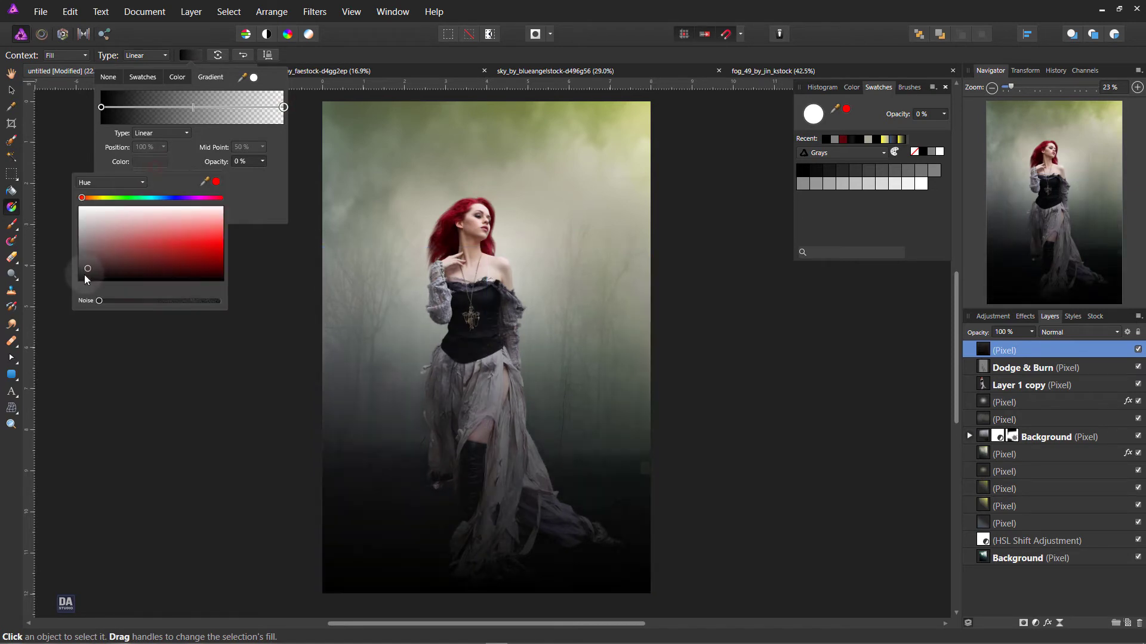
click(255, 186)
click(375, 53)
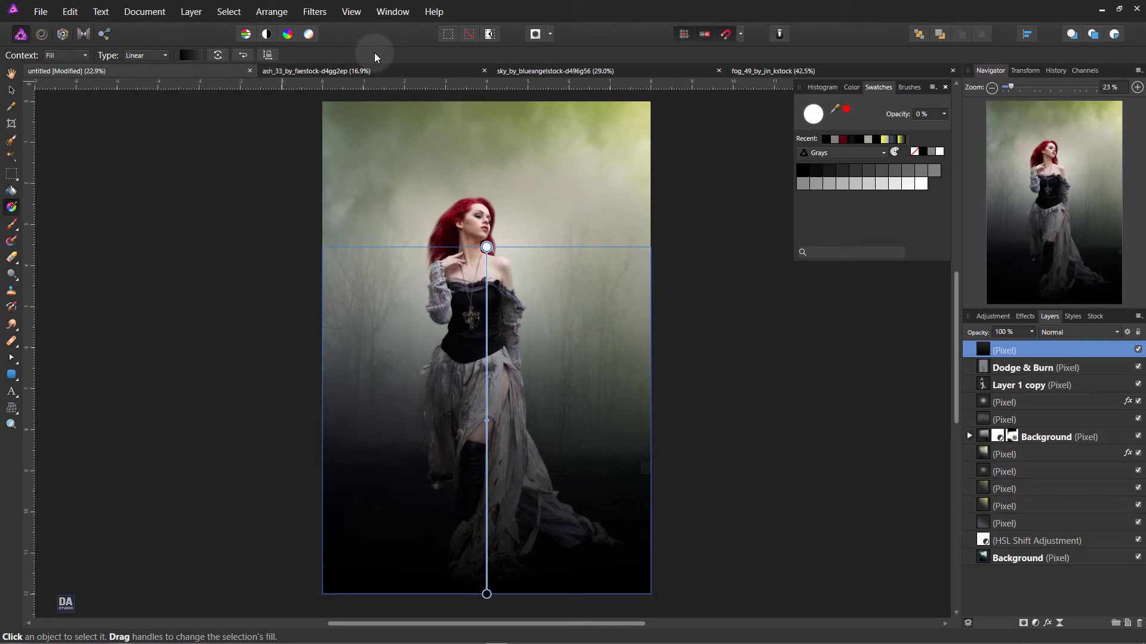
mouse_move(486, 248)
mouse_down()
mouse_move(486, 267)
mouse_move(477, 219)
mouse_move(476, 229)
mouse_up()
drag(477, 411, 471, 477)
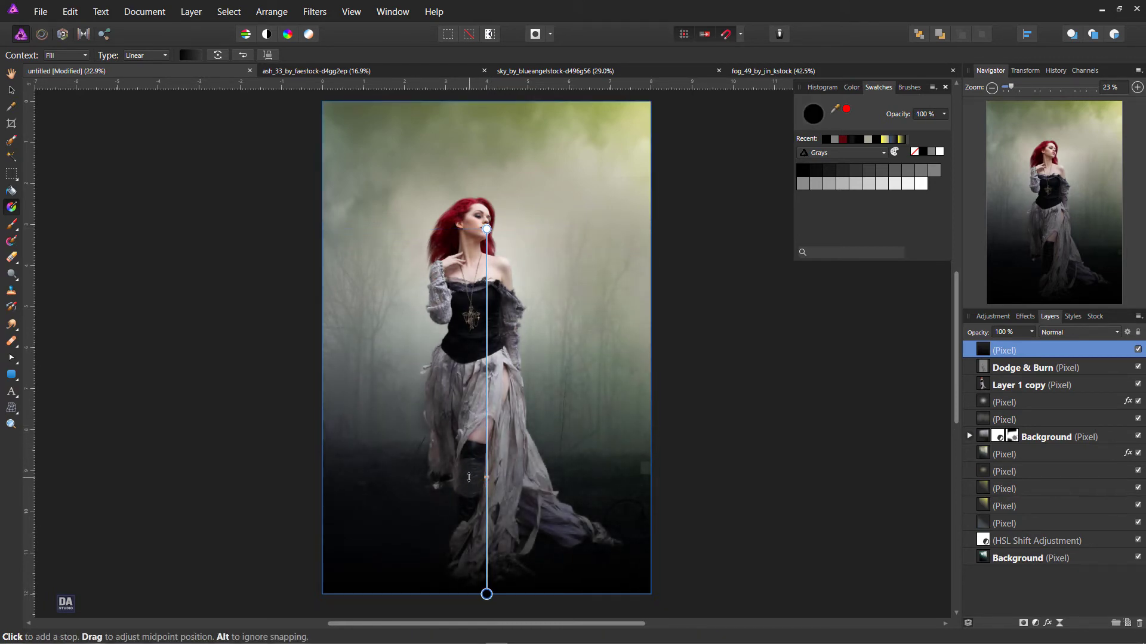
Step: Set the gradient layer to Multiply at 84% opacity and raise its midpoint slightly
click(1074, 332)
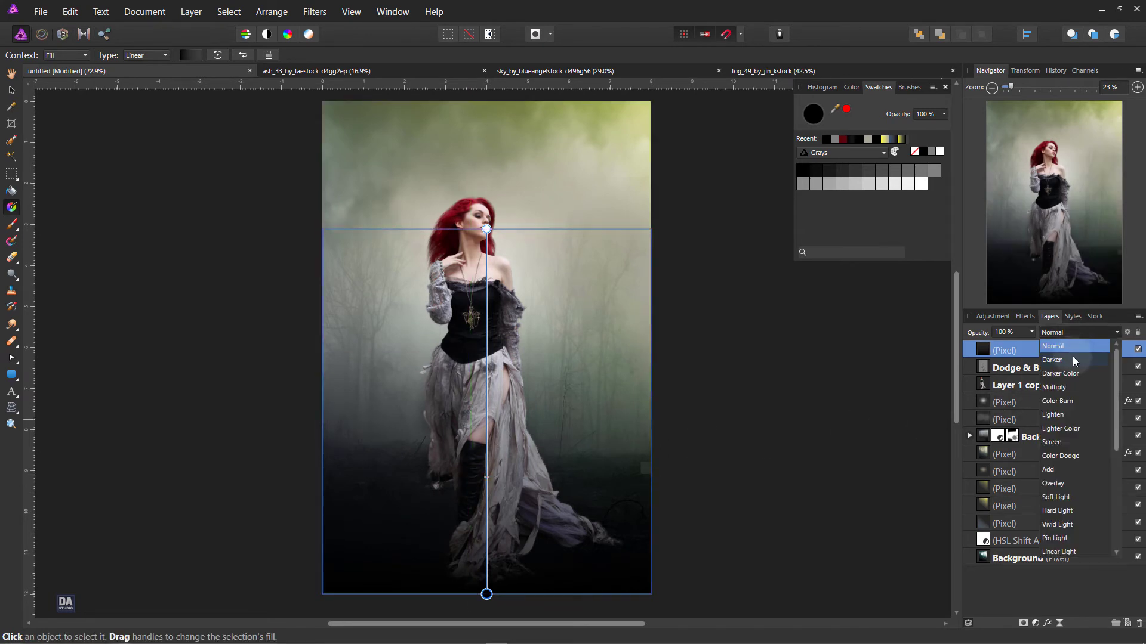
scroll(1076, 371, down, 1)
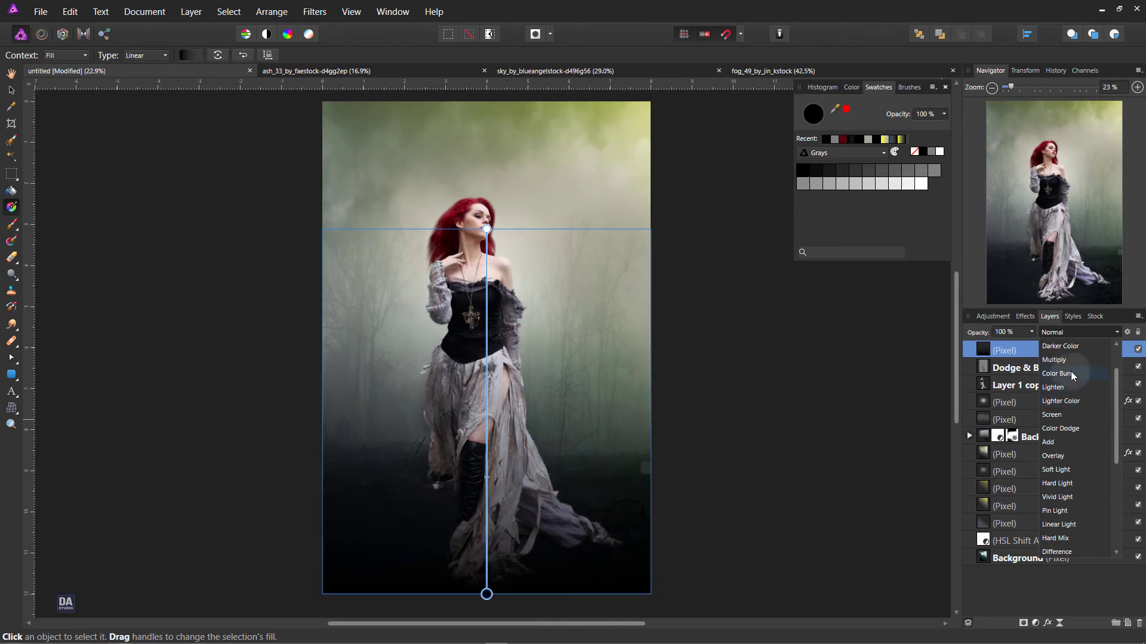
click(1068, 362)
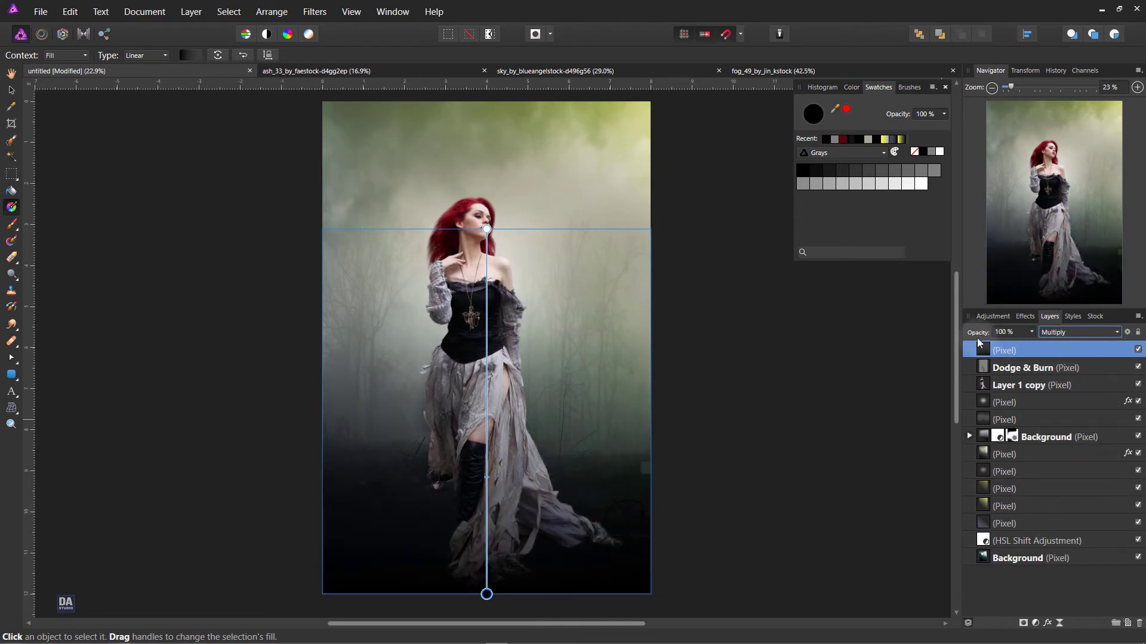
drag(976, 332, 980, 333)
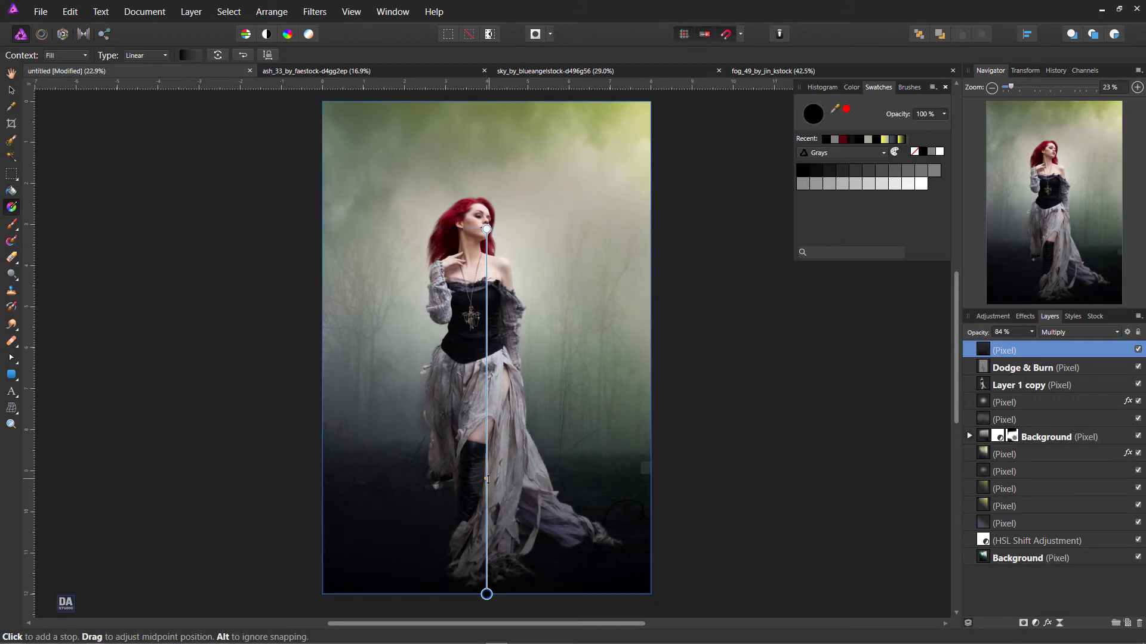
drag(486, 502, 487, 483)
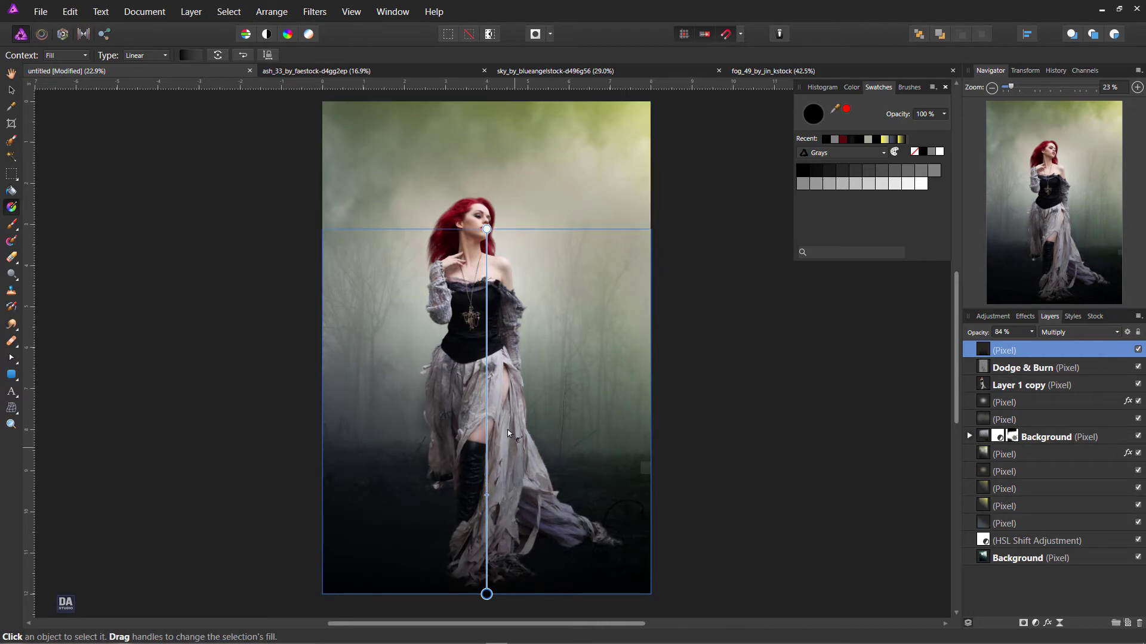
Step: Copy the coral_tree image flattened and paste it into the composition
click(225, 234)
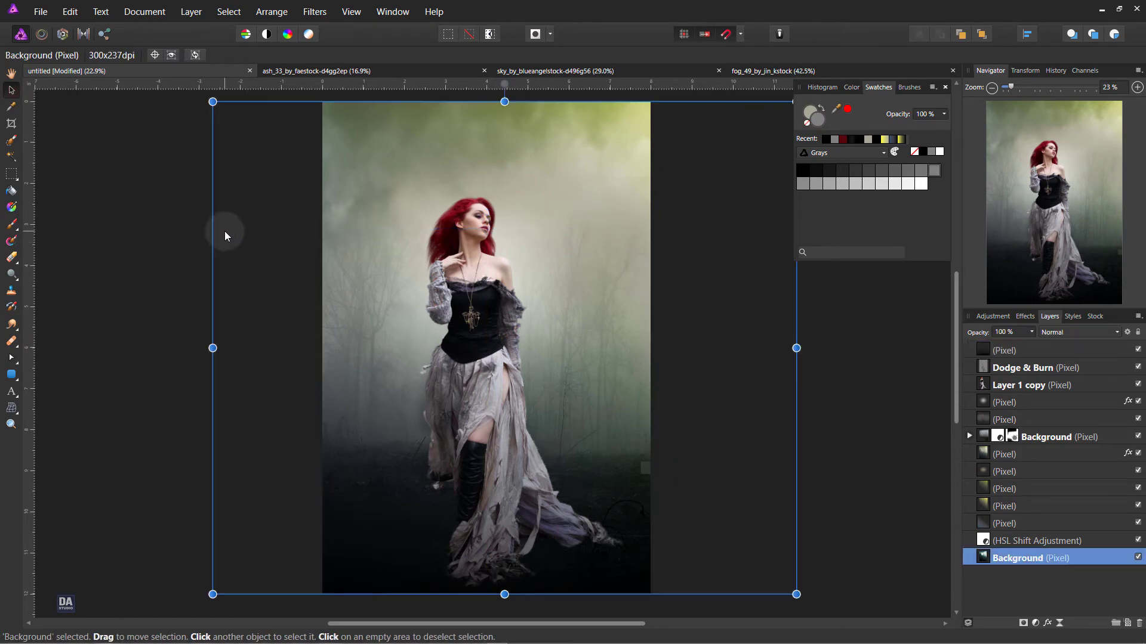
click(889, 342)
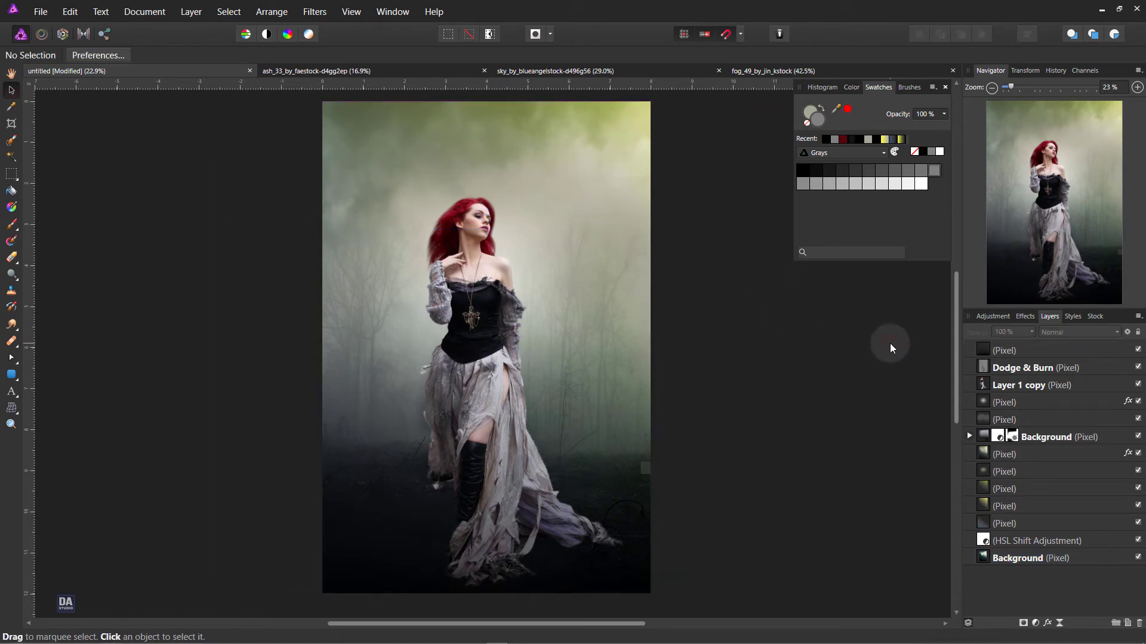
click(872, 71)
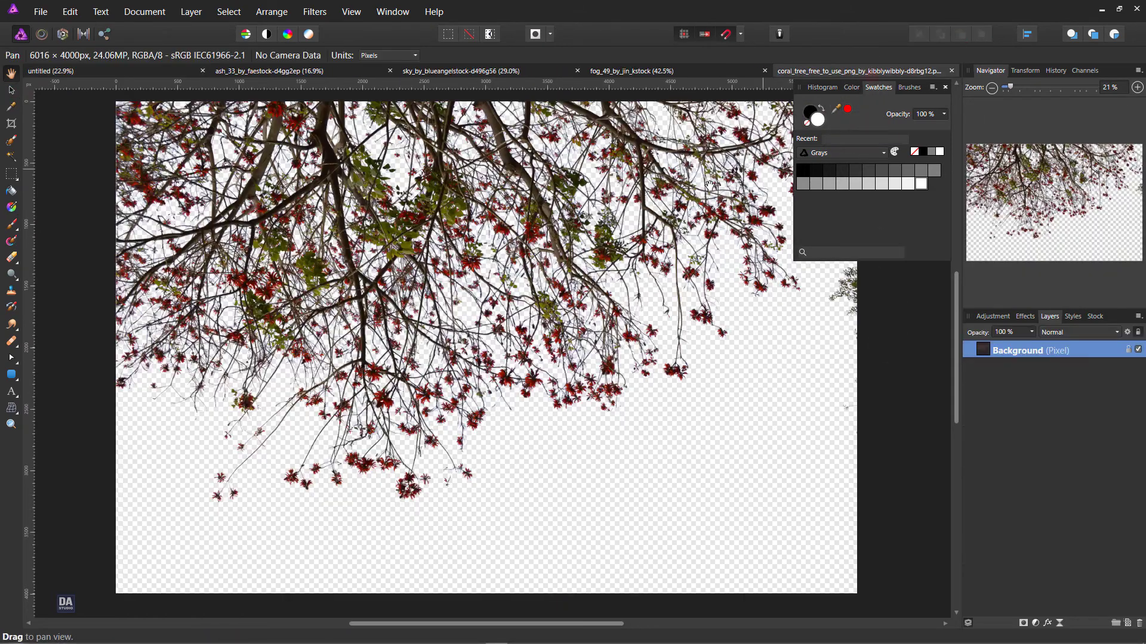
click(70, 11)
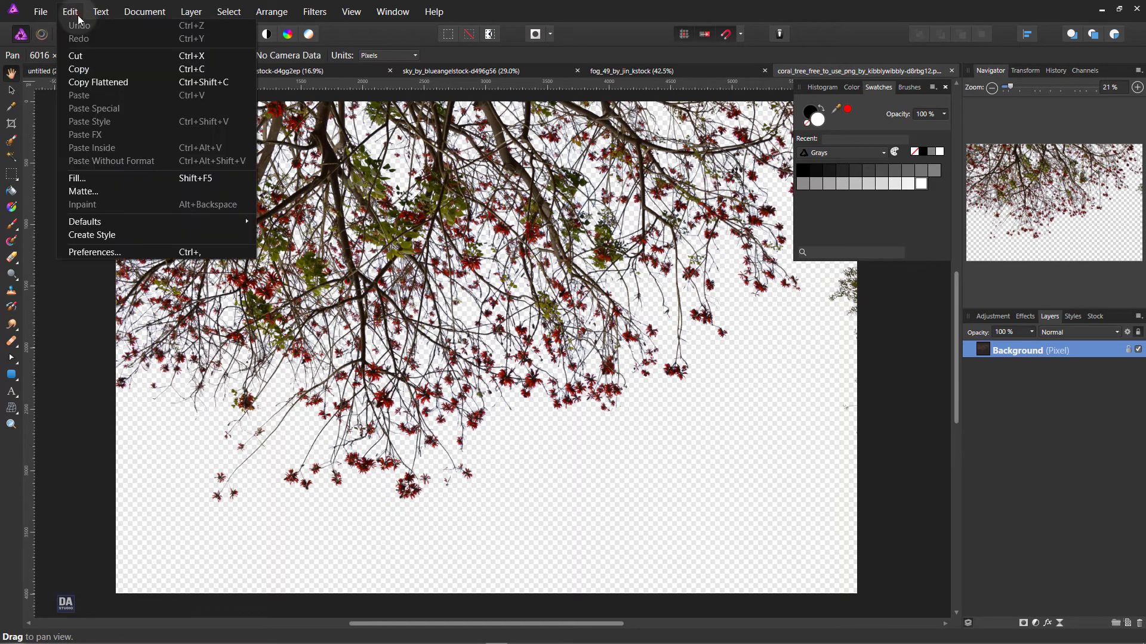
click(92, 77)
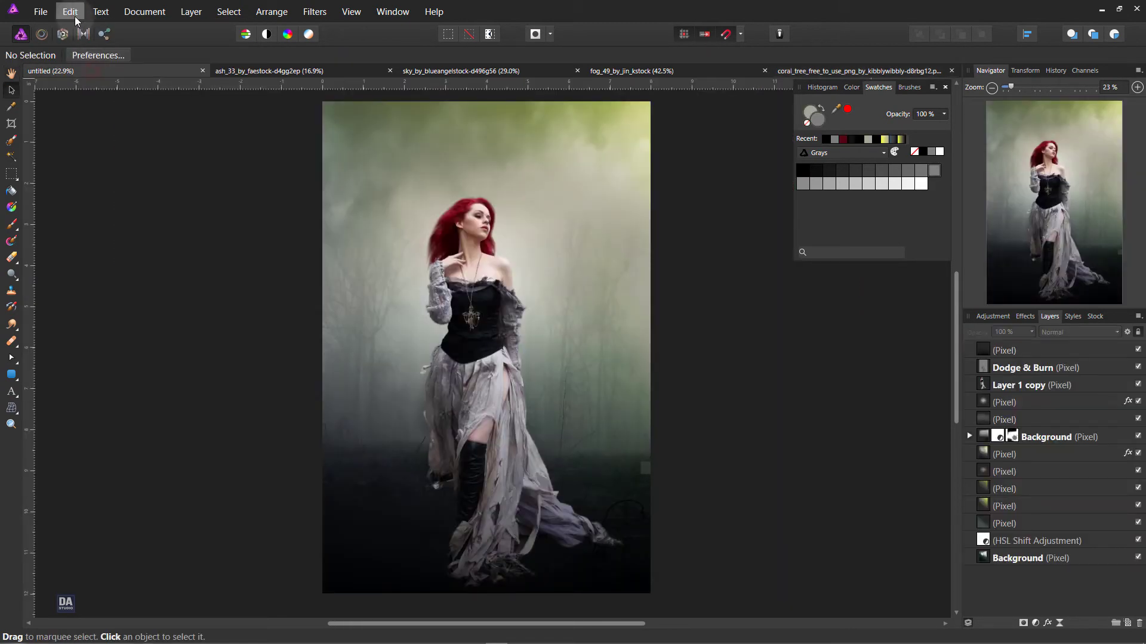
click(74, 16)
click(91, 93)
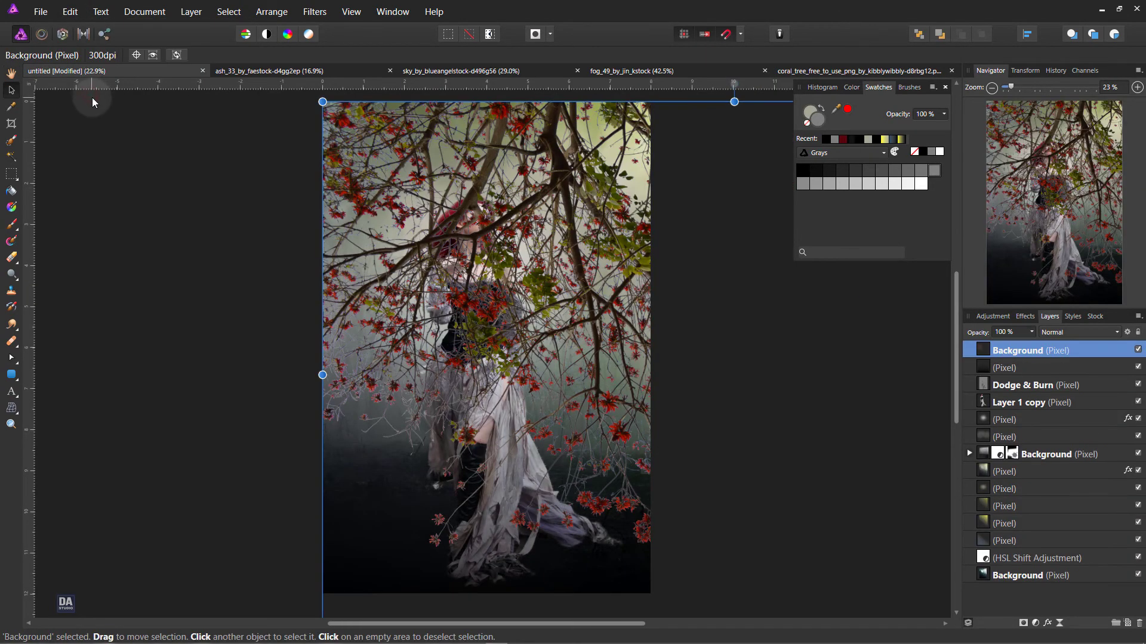
Step: Scale and position the pasted branches so they hang across the top of the scene
drag(322, 102, 585, 274)
mouse_move(671, 350)
mouse_down()
mouse_move(396, 163)
mouse_move(406, 131)
mouse_up()
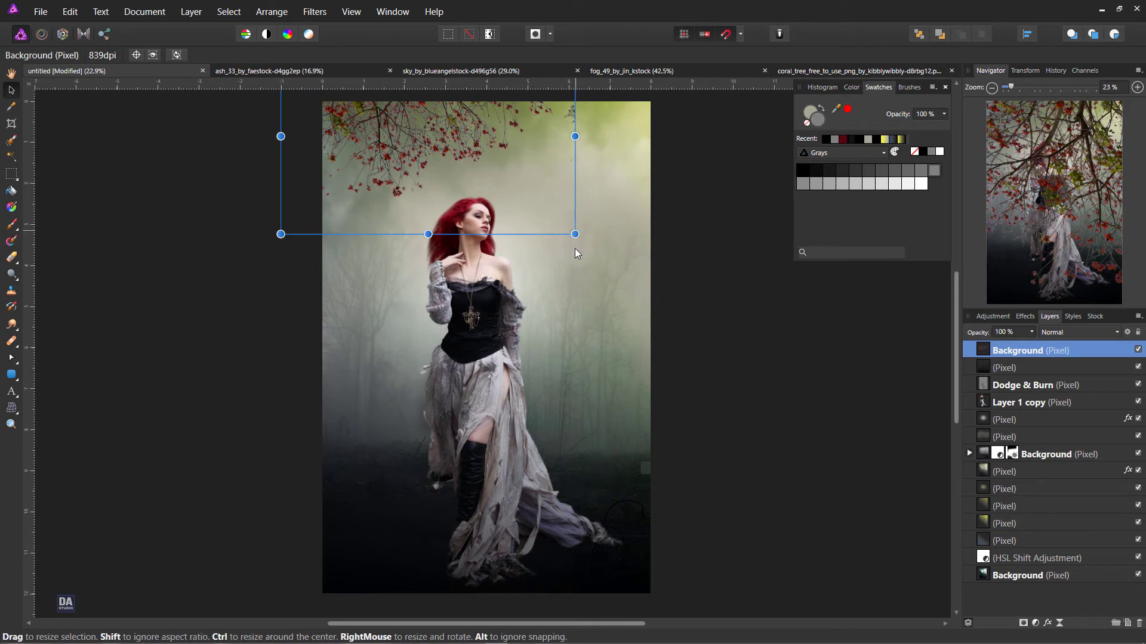
mouse_move(576, 235)
mouse_down()
mouse_move(643, 267)
mouse_move(621, 270)
mouse_up()
drag(494, 164, 465, 134)
drag(591, 233, 663, 274)
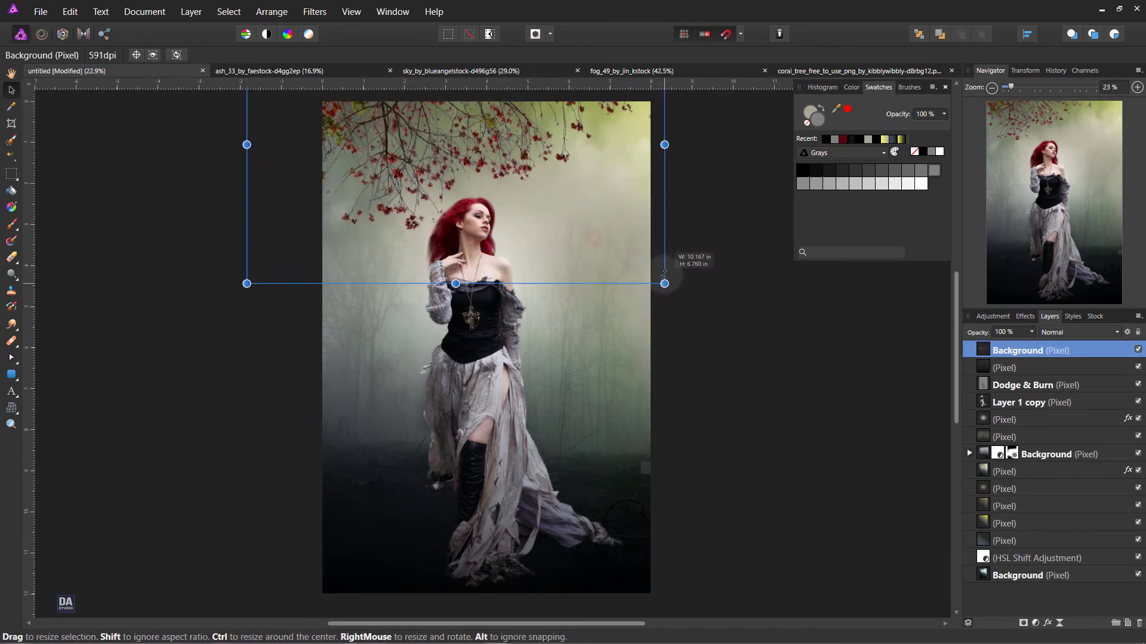
drag(496, 156, 478, 145)
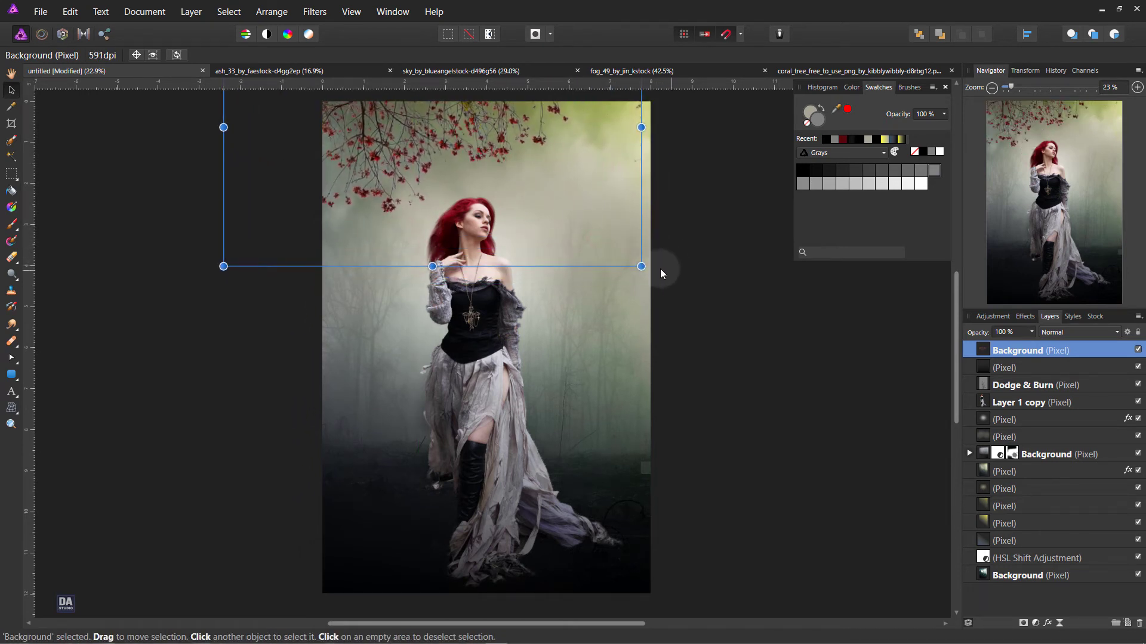
drag(641, 266, 651, 272)
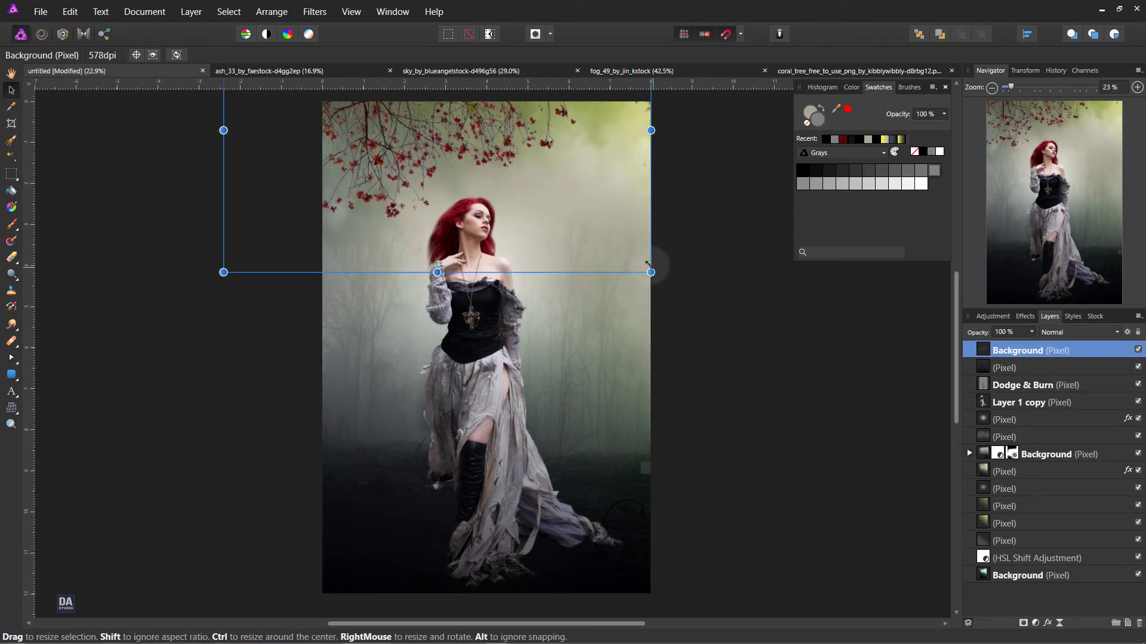
drag(504, 155, 493, 145)
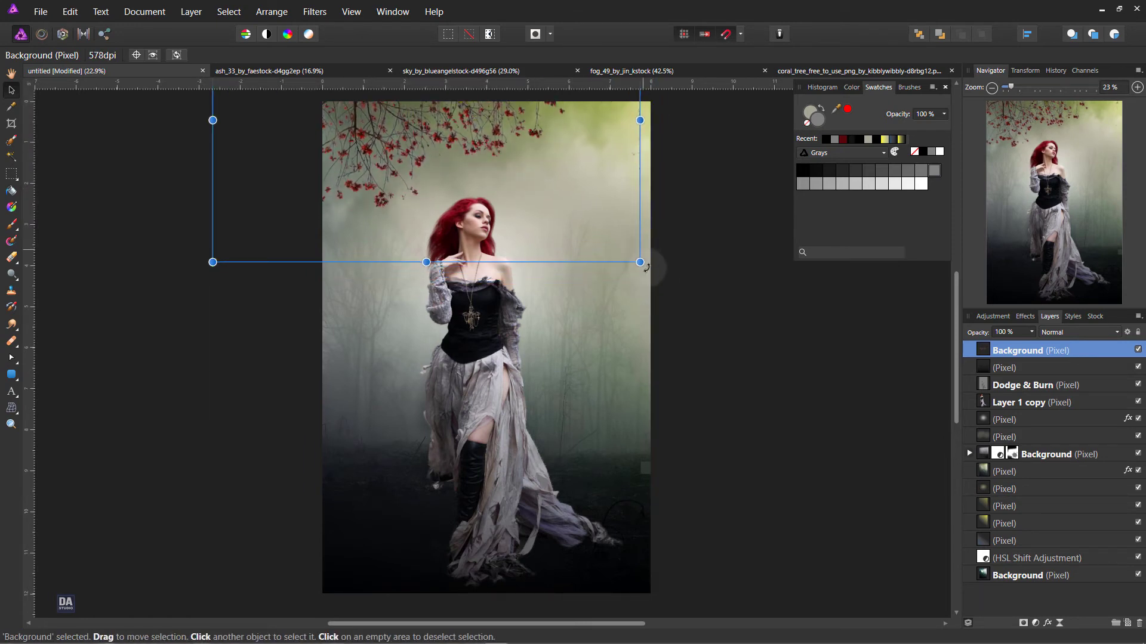
drag(641, 263, 659, 274)
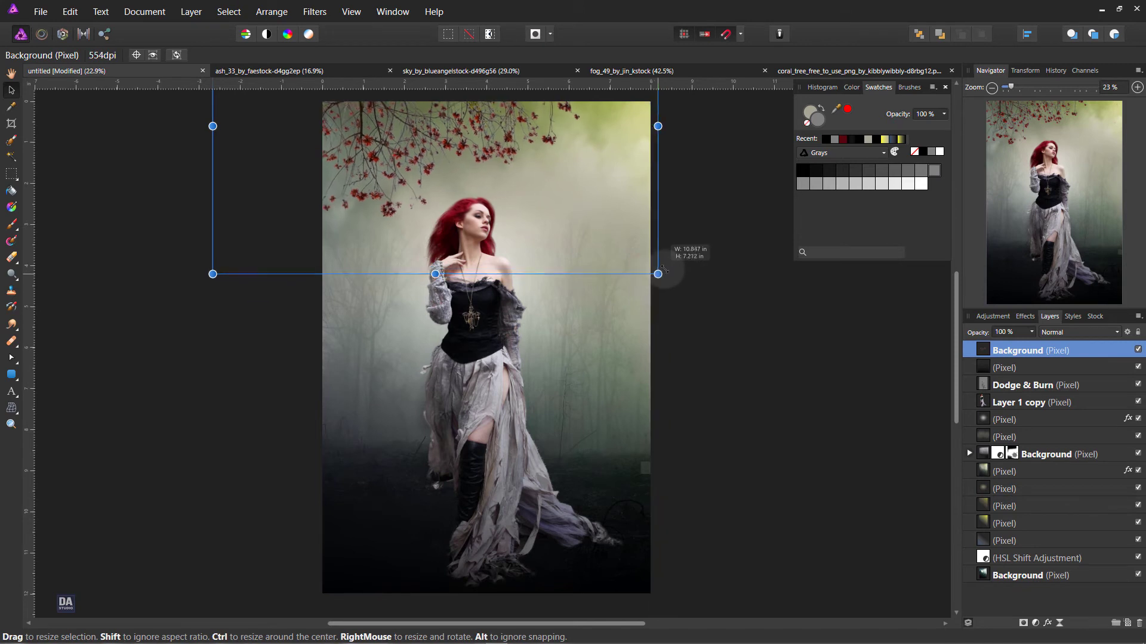
drag(661, 269, 665, 279)
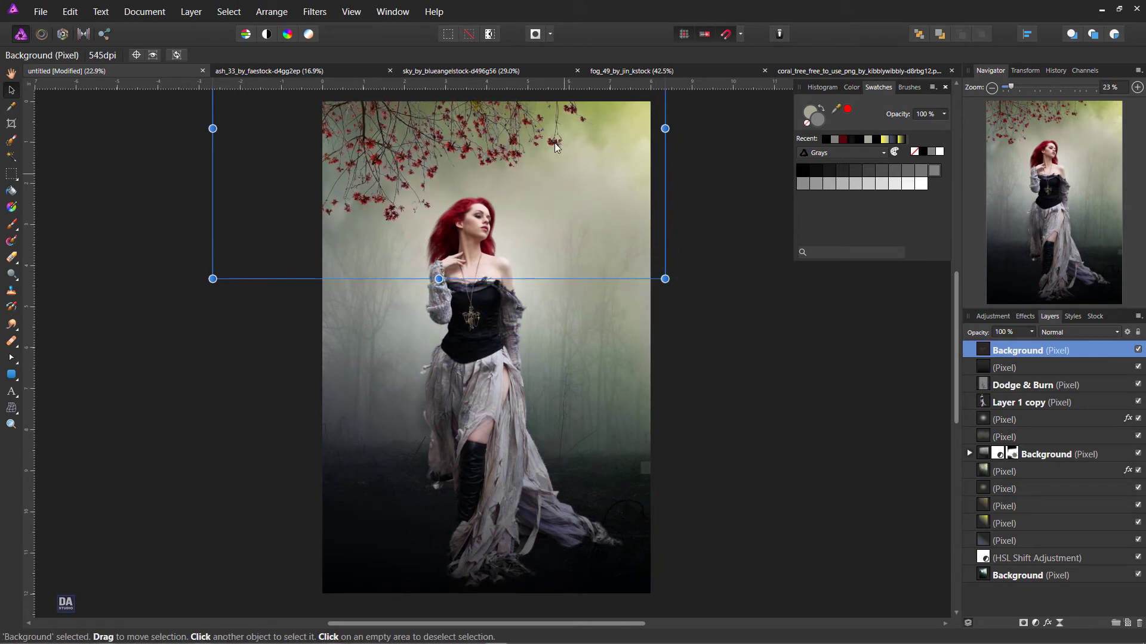
drag(554, 142, 554, 128)
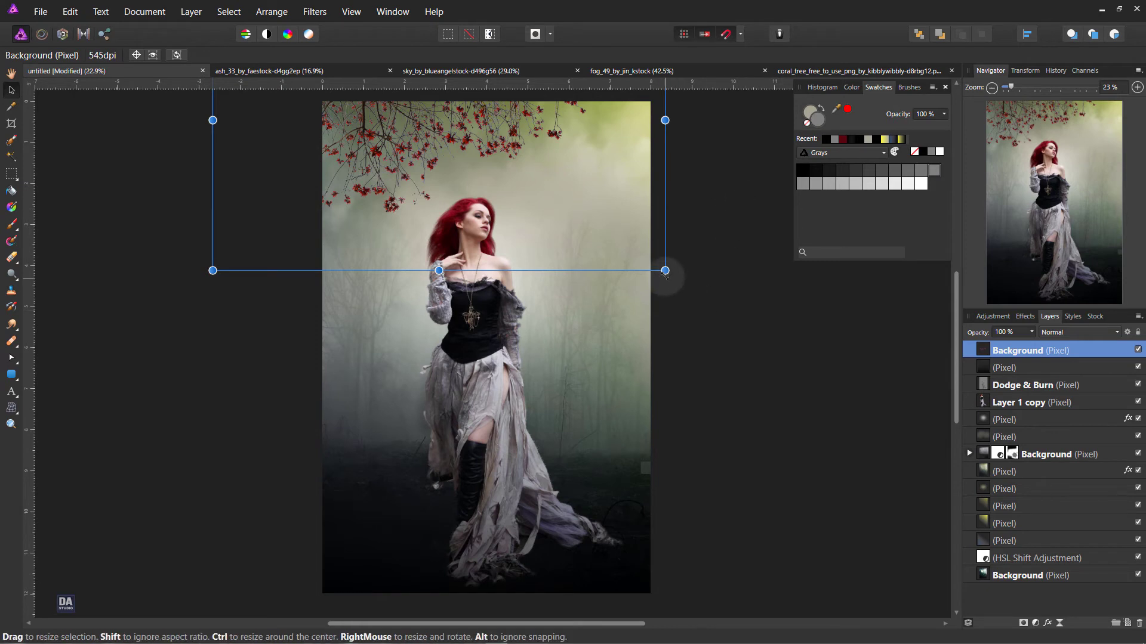
drag(665, 270, 734, 317)
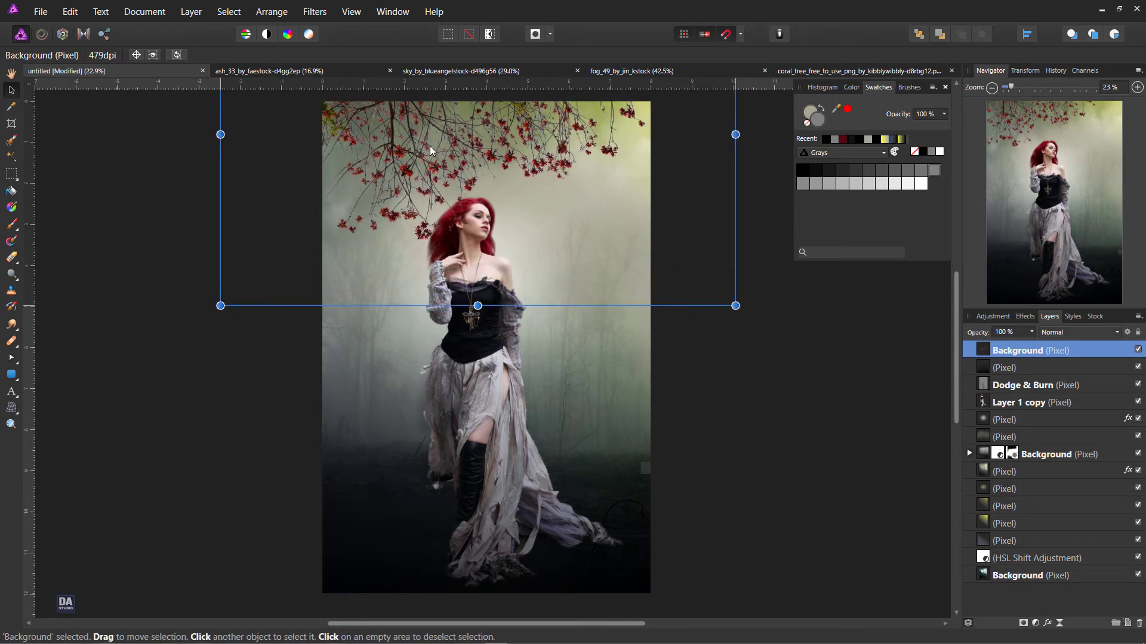
drag(424, 155, 428, 136)
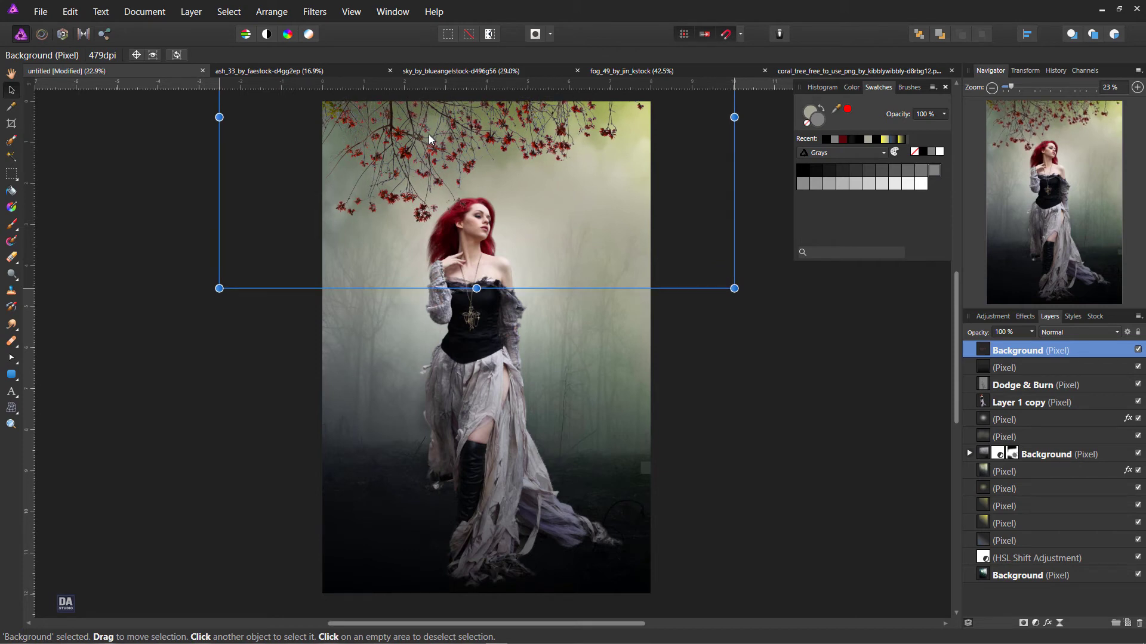
drag(451, 174, 453, 176)
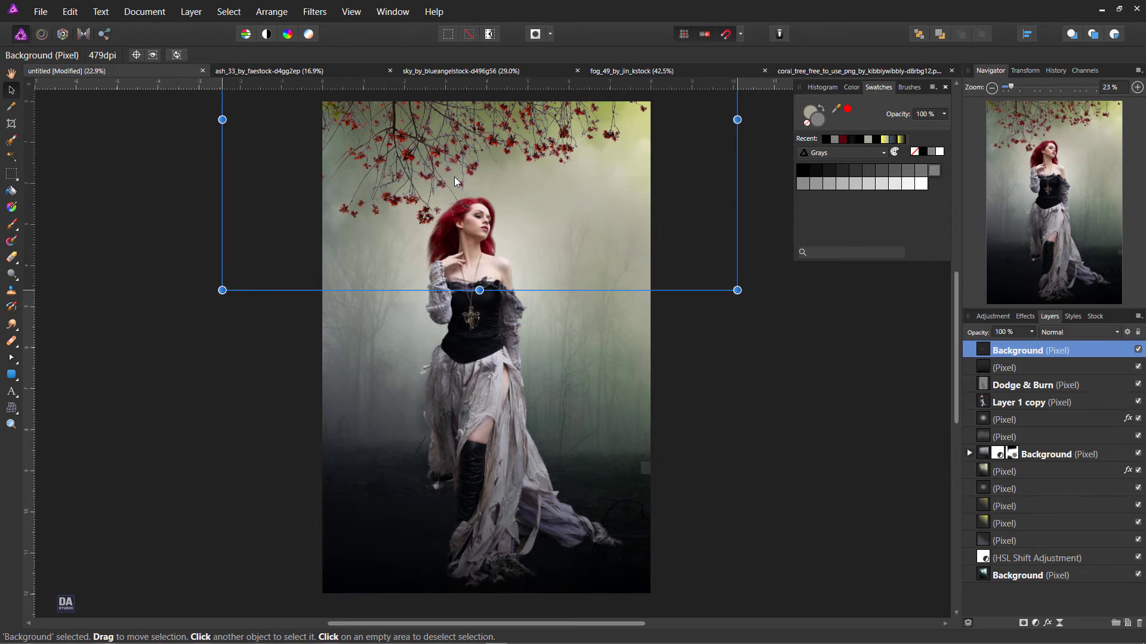
Step: Give the branches layer a 4 px Gaussian Blur layer effect
click(1047, 623)
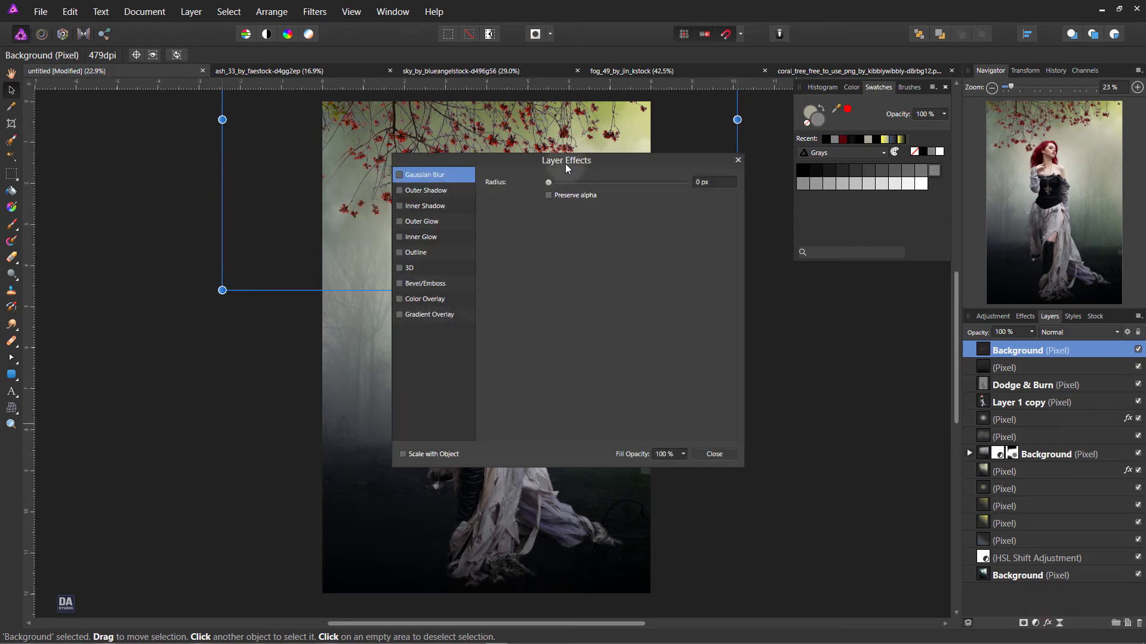
mouse_move(565, 163)
mouse_down()
mouse_move(860, 198)
mouse_move(914, 209)
mouse_move(940, 230)
mouse_up()
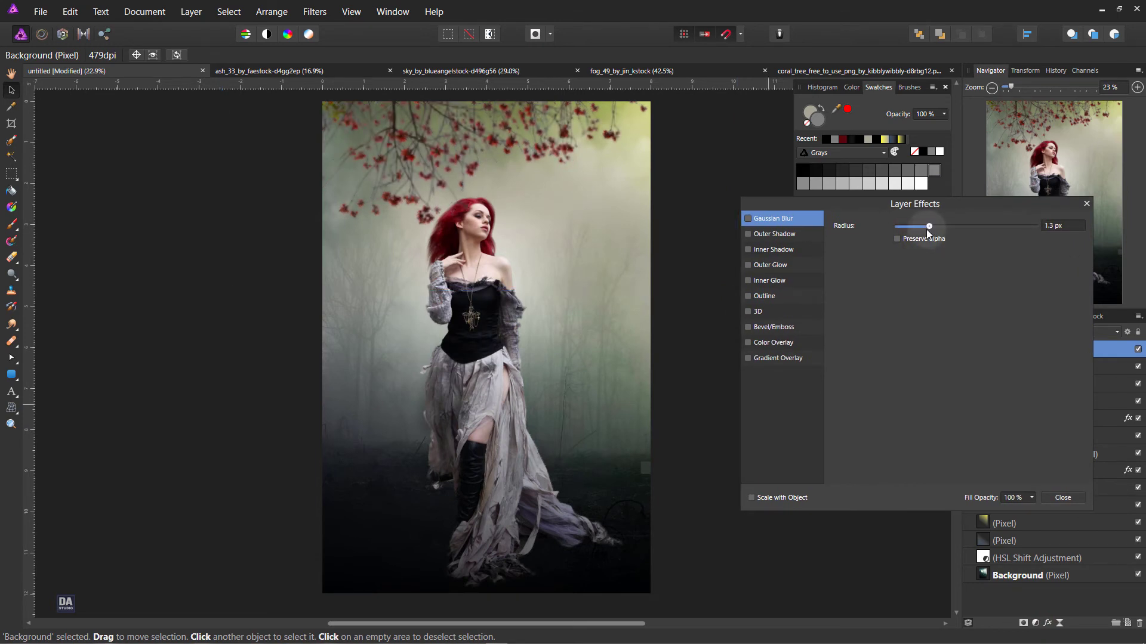
drag(934, 230, 937, 232)
click(1062, 500)
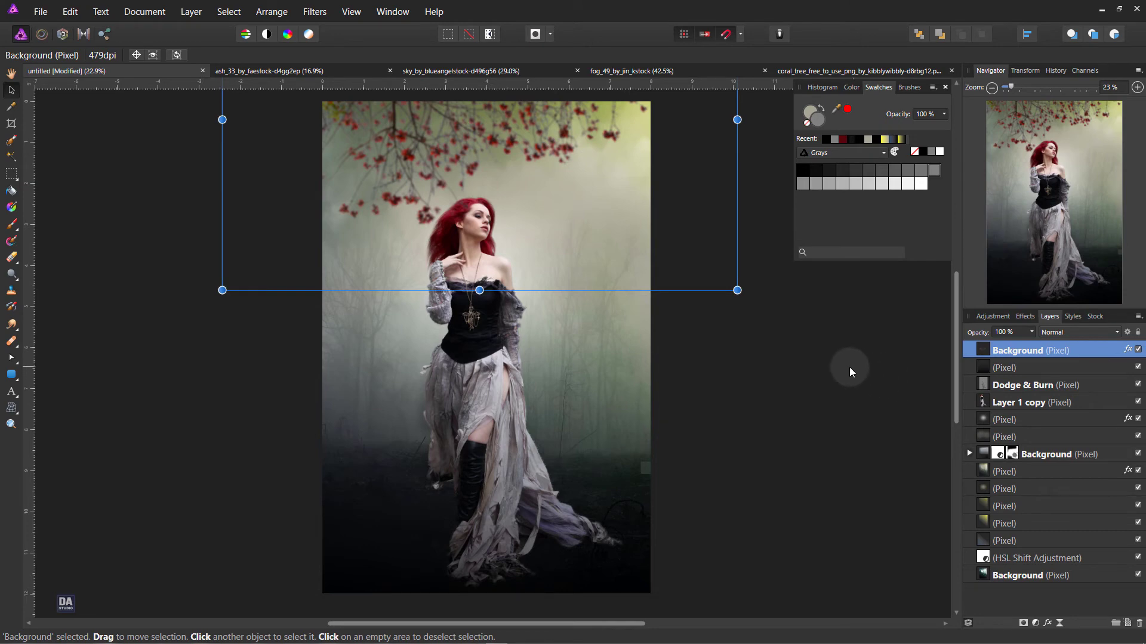
Step: Group Dodge & Burn with Layer 1 copy, then shrink the group and move it lower
click(730, 379)
click(1014, 385)
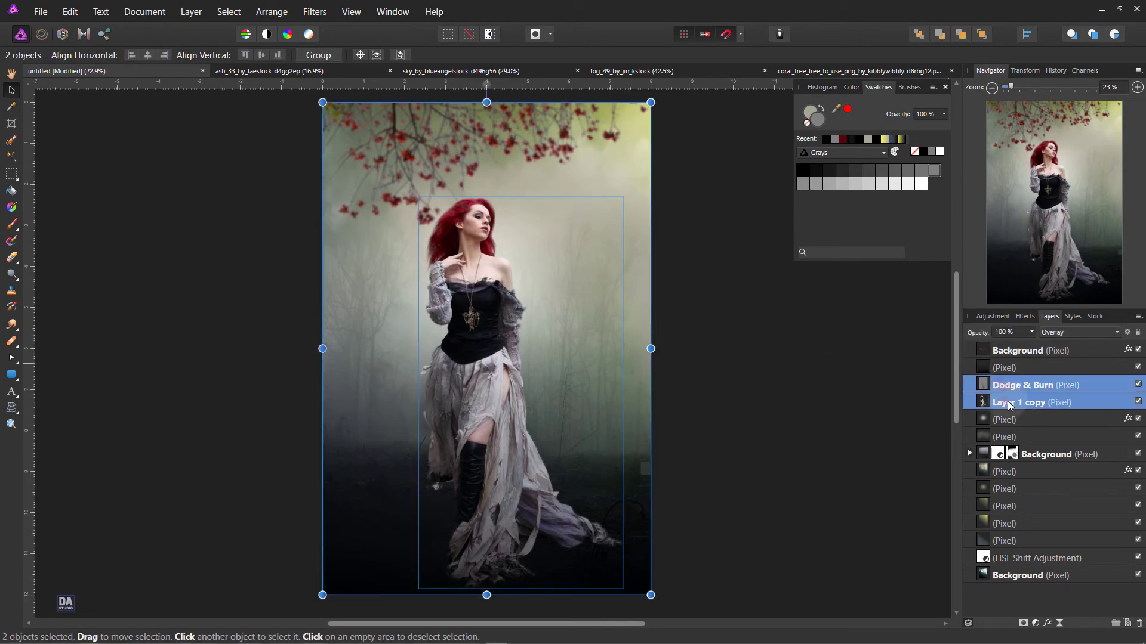
right_click(998, 395)
click(1003, 303)
mouse_move(651, 102)
mouse_down()
mouse_move(613, 130)
mouse_move(622, 144)
mouse_up()
drag(512, 334, 507, 344)
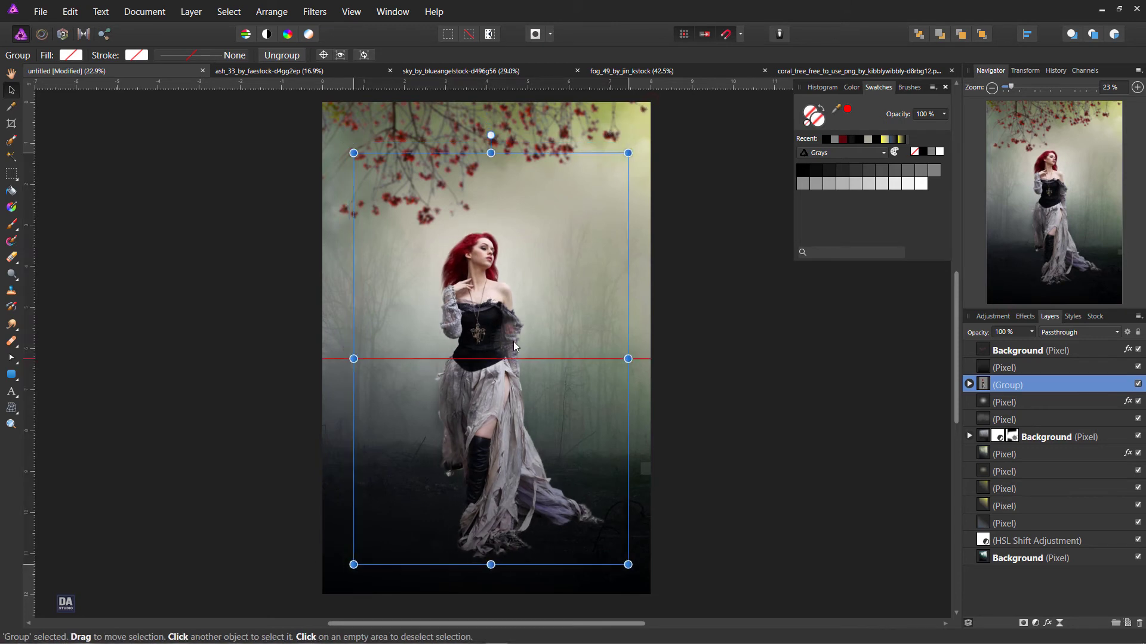
click(443, 99)
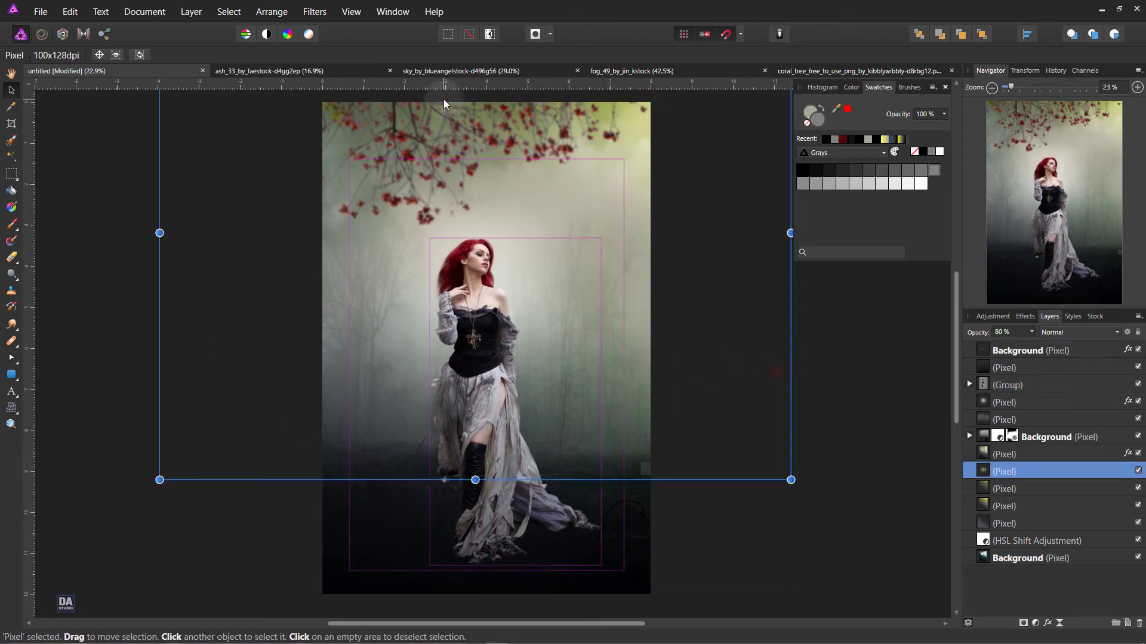
Step: Readjust the size and position of the branches layer
click(447, 134)
click(1038, 350)
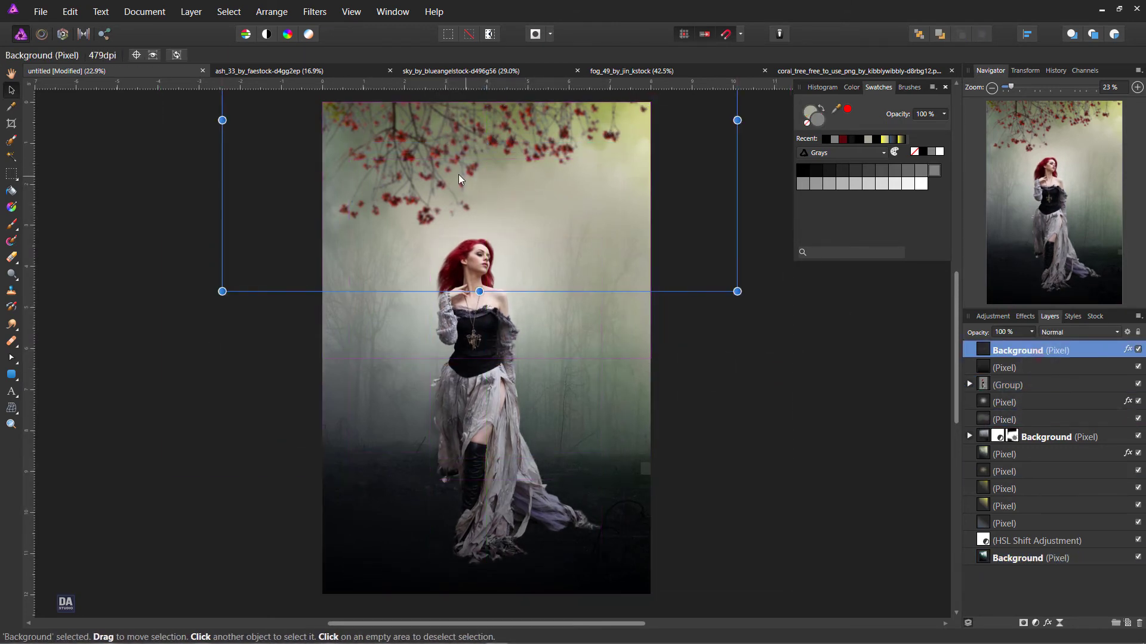
drag(737, 291, 681, 274)
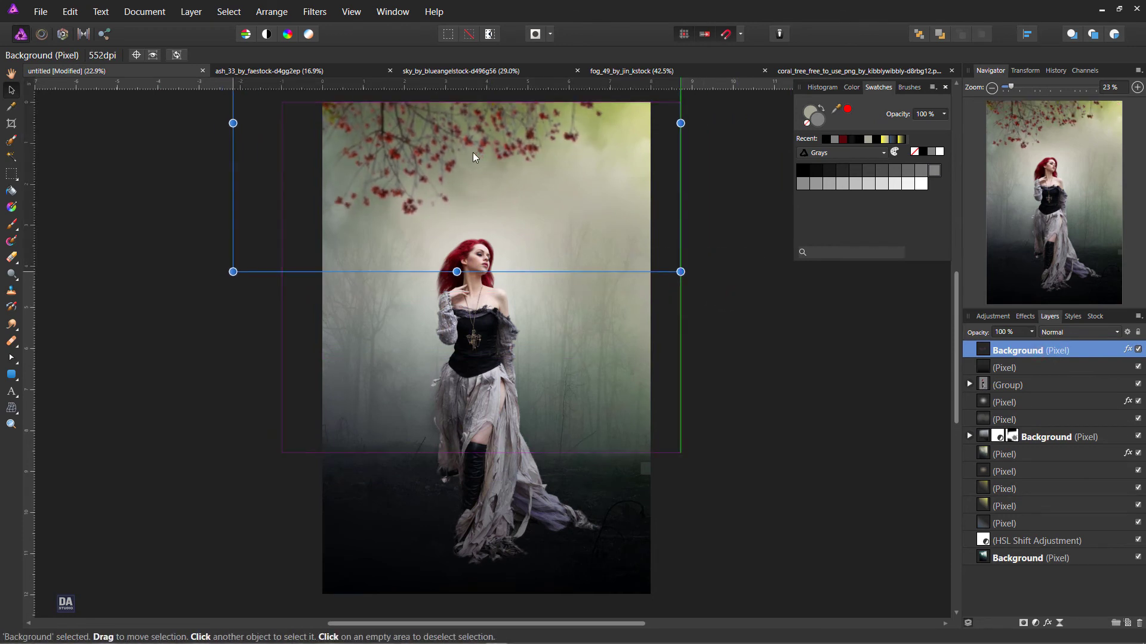
drag(473, 152, 473, 155)
drag(680, 277, 703, 293)
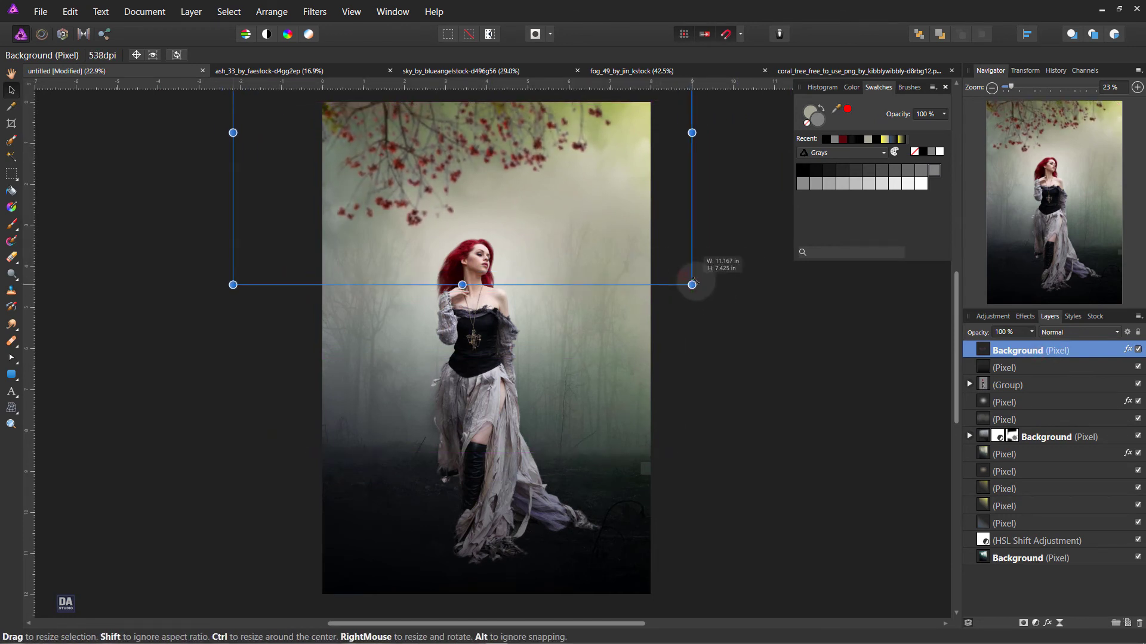
key(ctrl+d)
Step: Fine-tune the model group's size, then select all the layers
click(1009, 385)
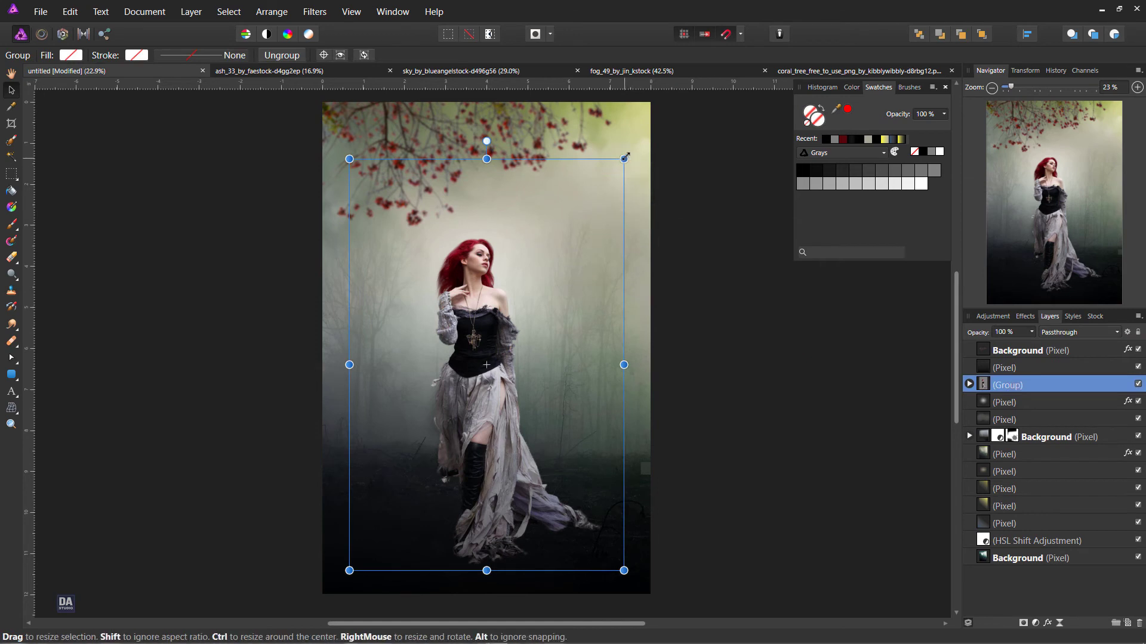
drag(624, 153, 629, 154)
click(499, 353)
click(876, 401)
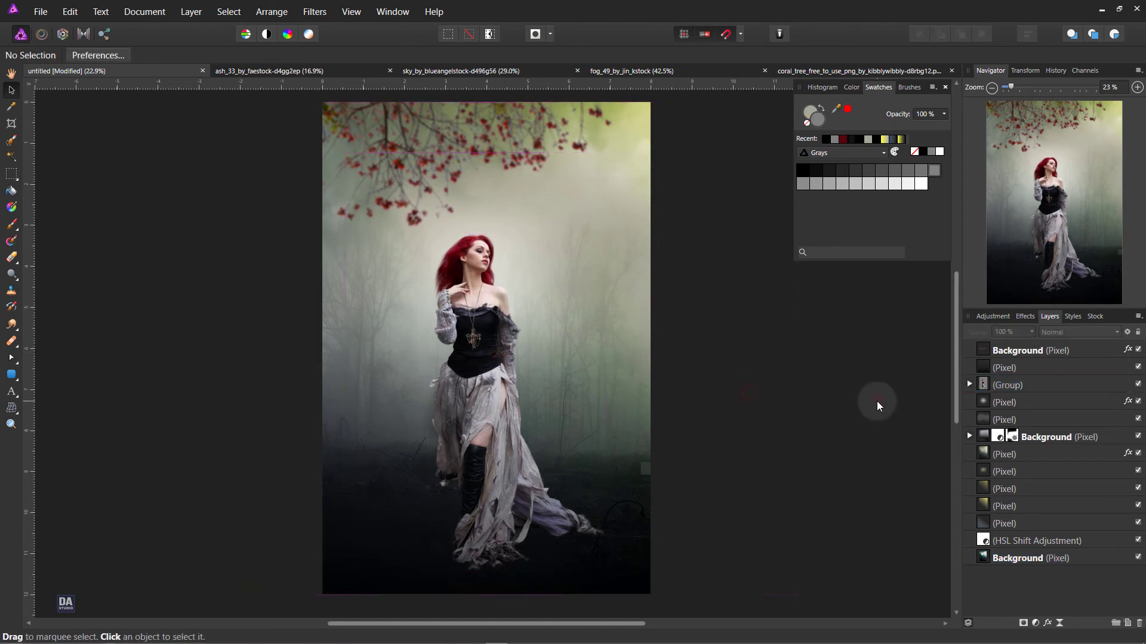
key(h)
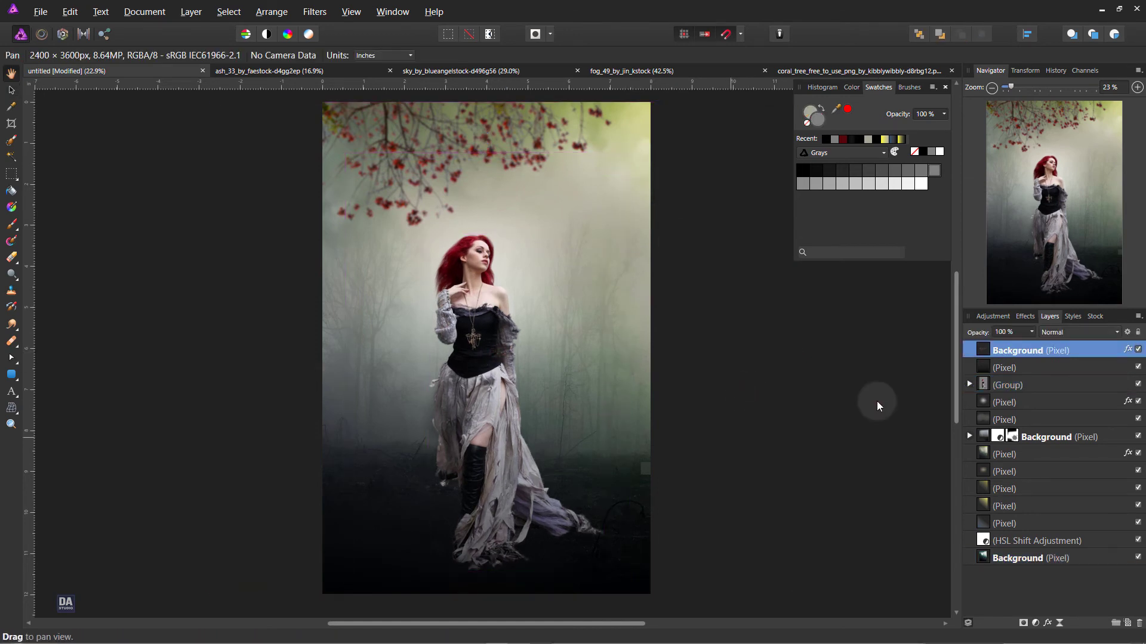
key(v)
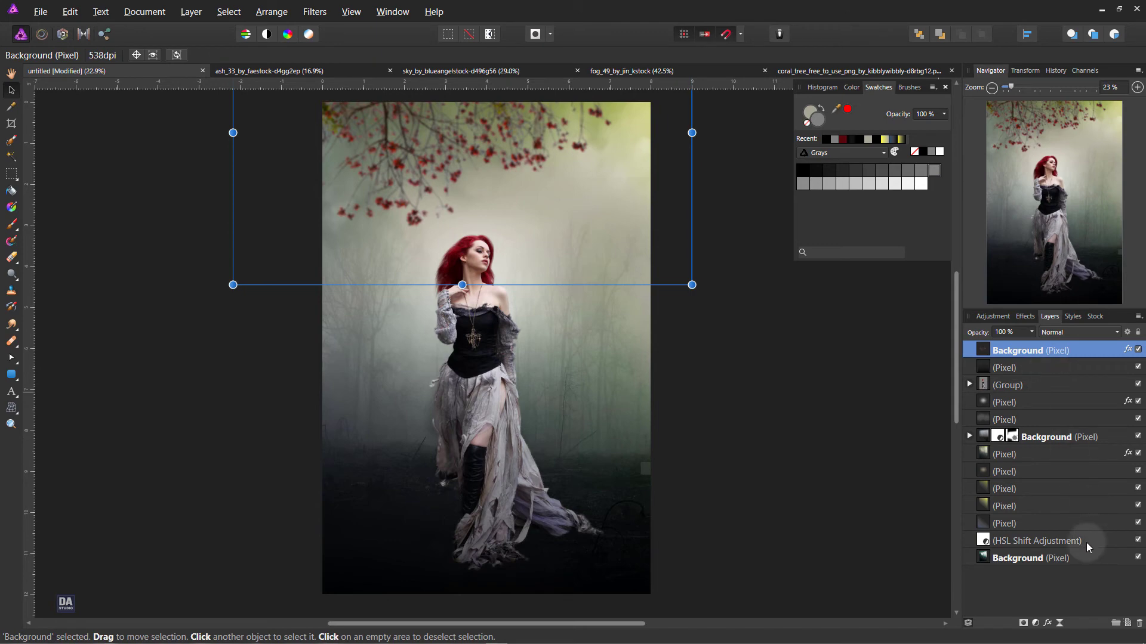
shift+click(1077, 557)
Step: Merge all visible layers into a new top layer and select it
right_click(1083, 353)
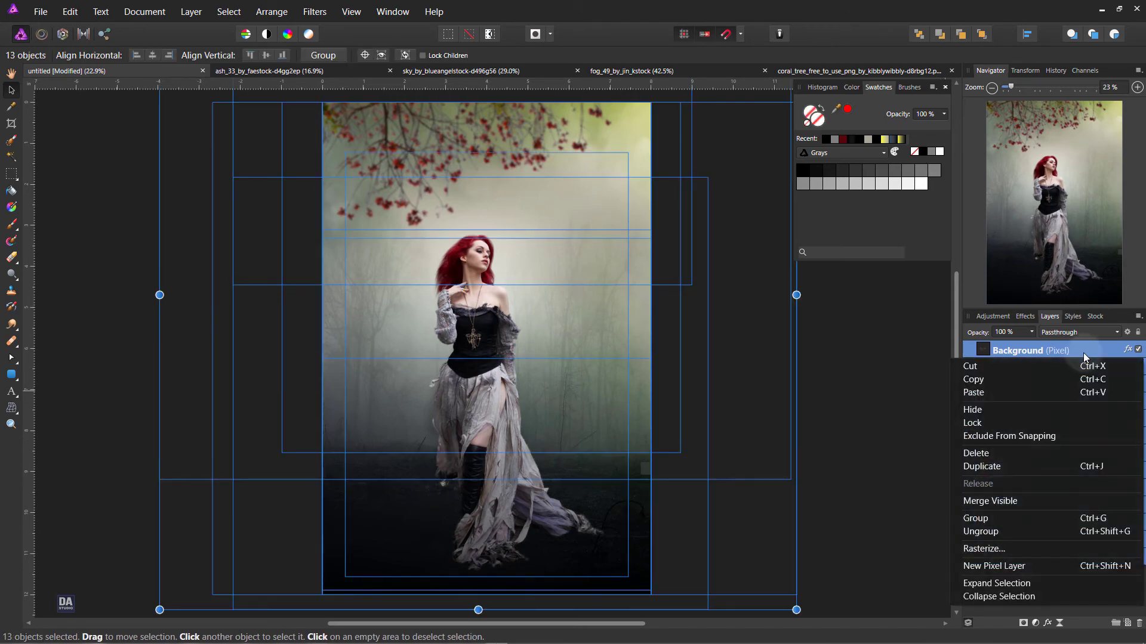
click(1055, 500)
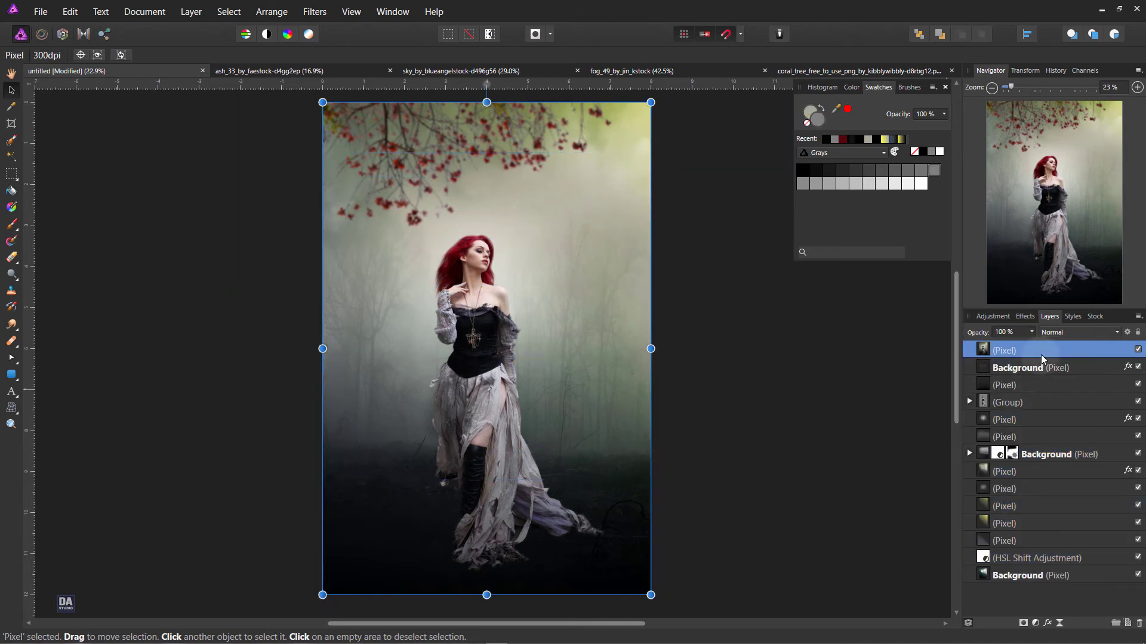
click(925, 365)
click(1009, 353)
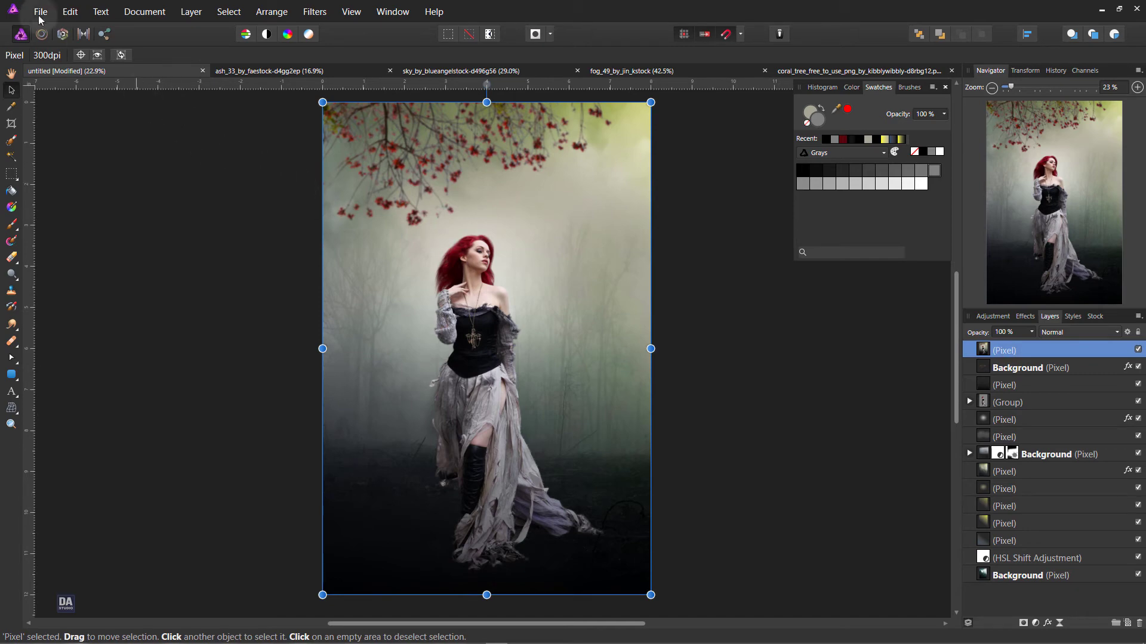
Step: In the Develop Persona, set White Balance temperature to 16% and apply it
click(63, 34)
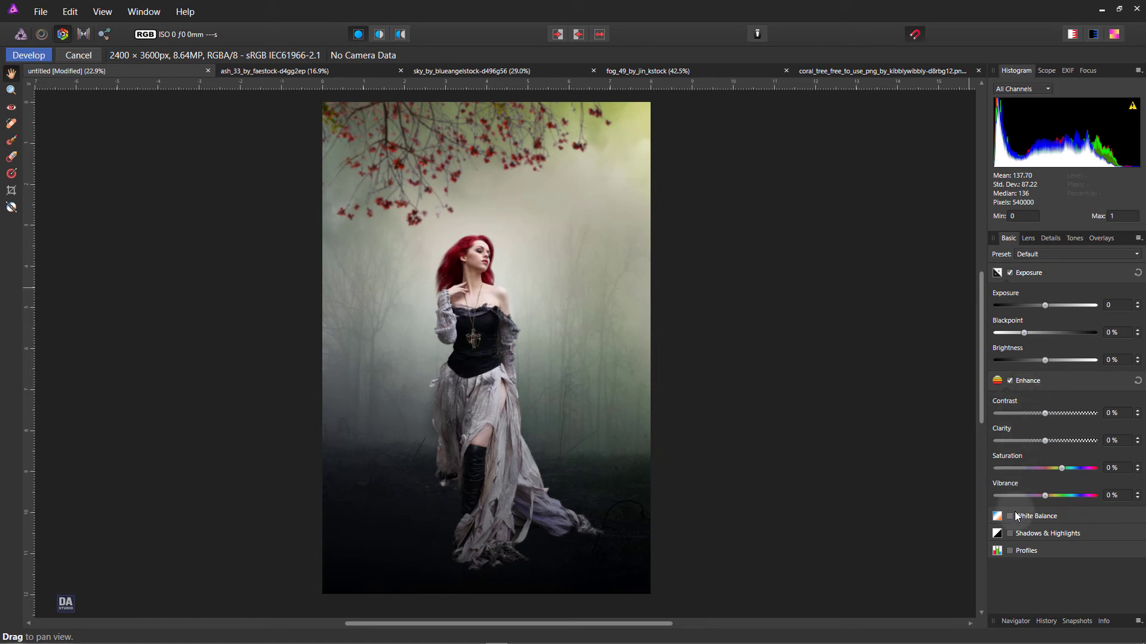
click(1035, 516)
scroll(1043, 530, down, 1)
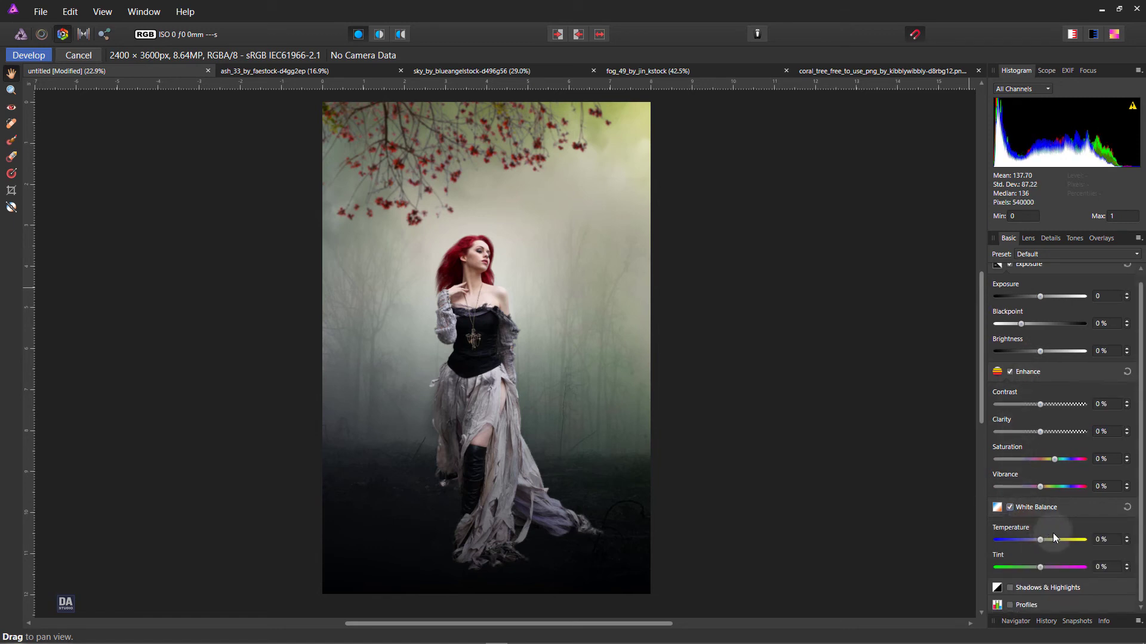
drag(1043, 540, 1048, 540)
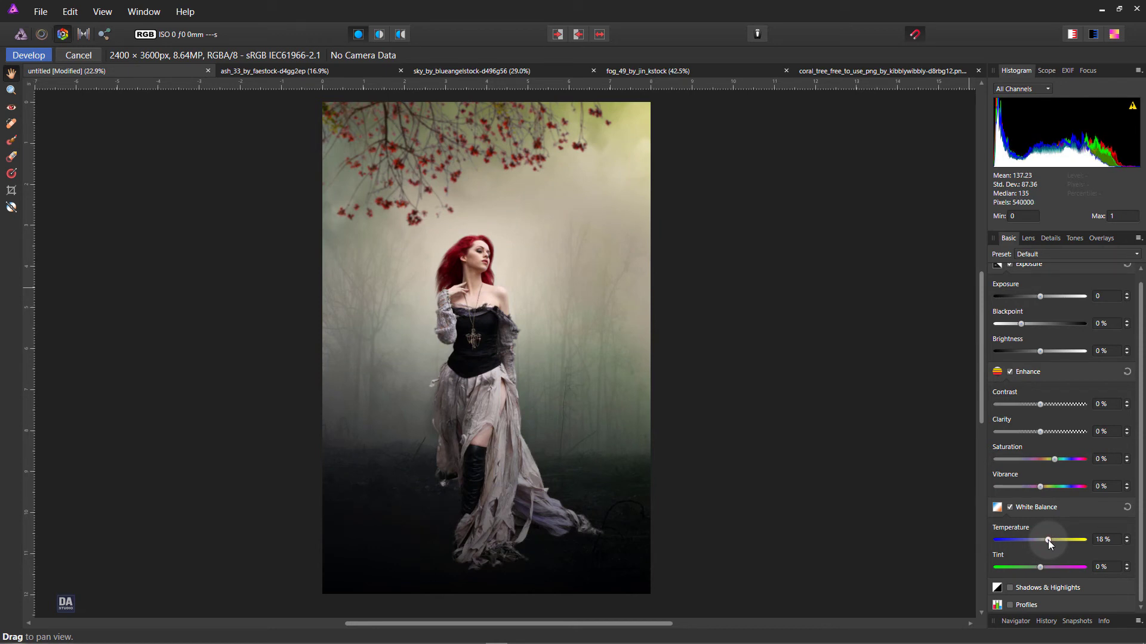
drag(1048, 539, 1043, 538)
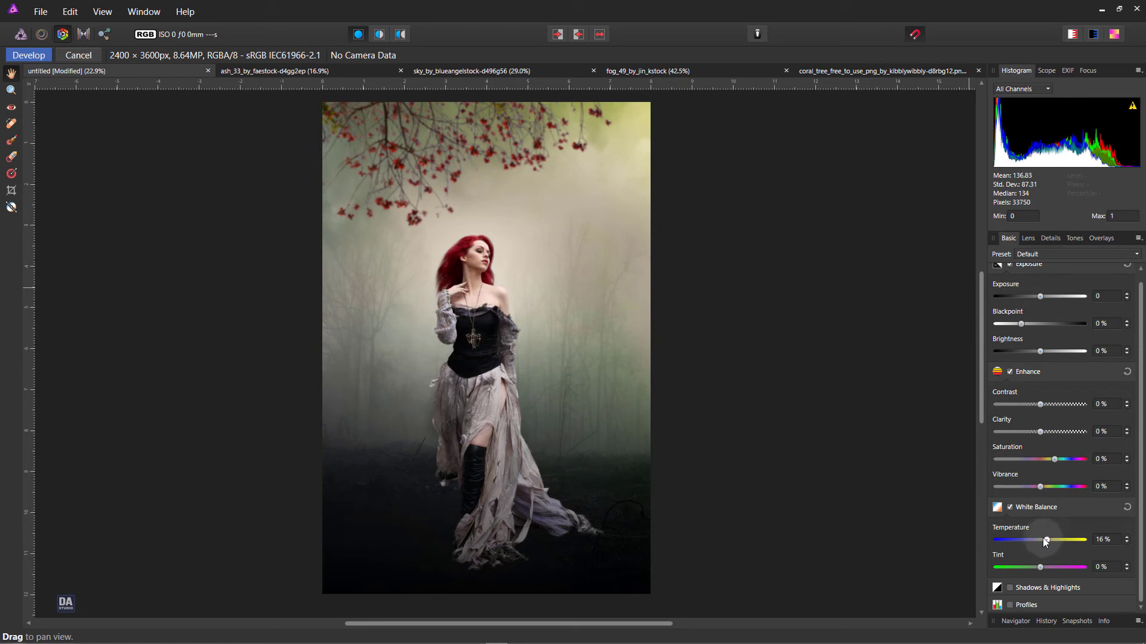
click(1010, 508)
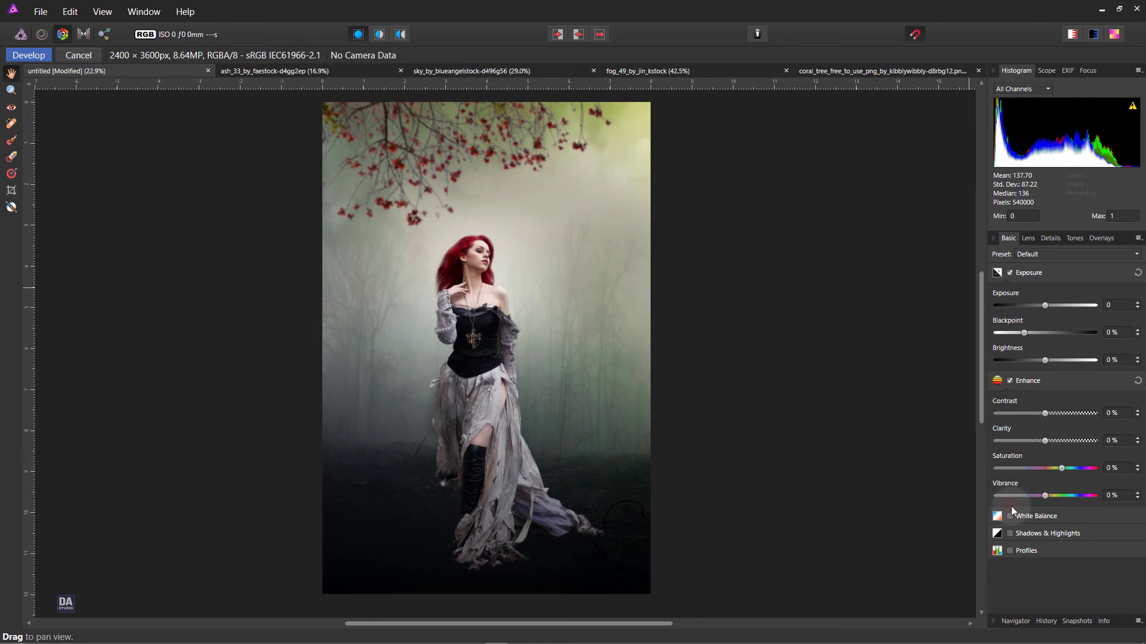
click(1011, 517)
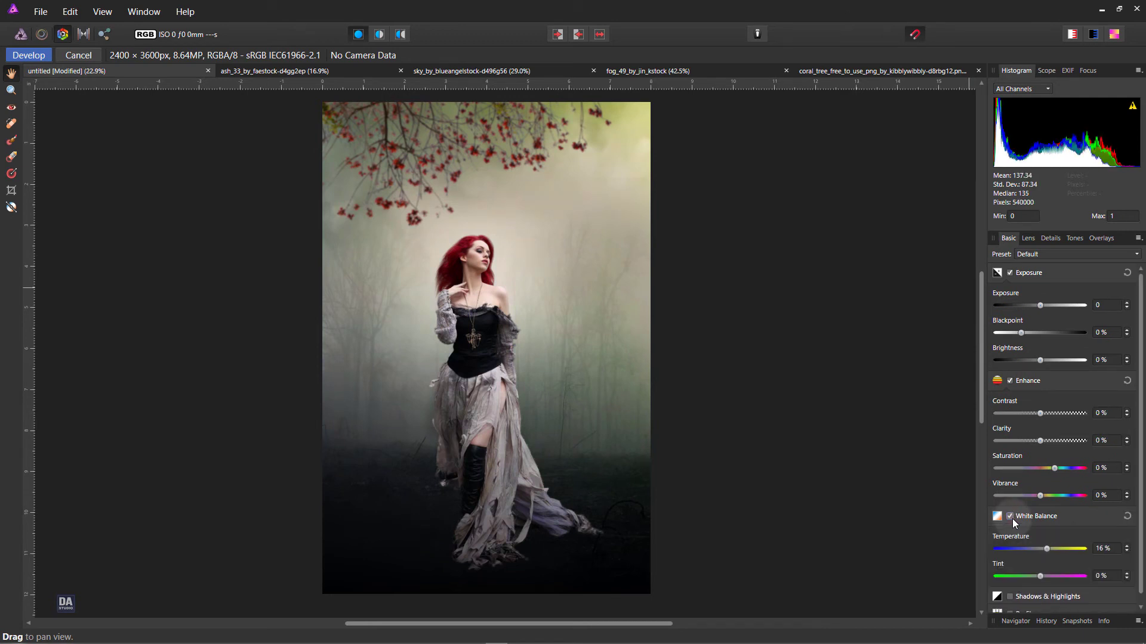
click(1011, 517)
click(1011, 517)
click(41, 56)
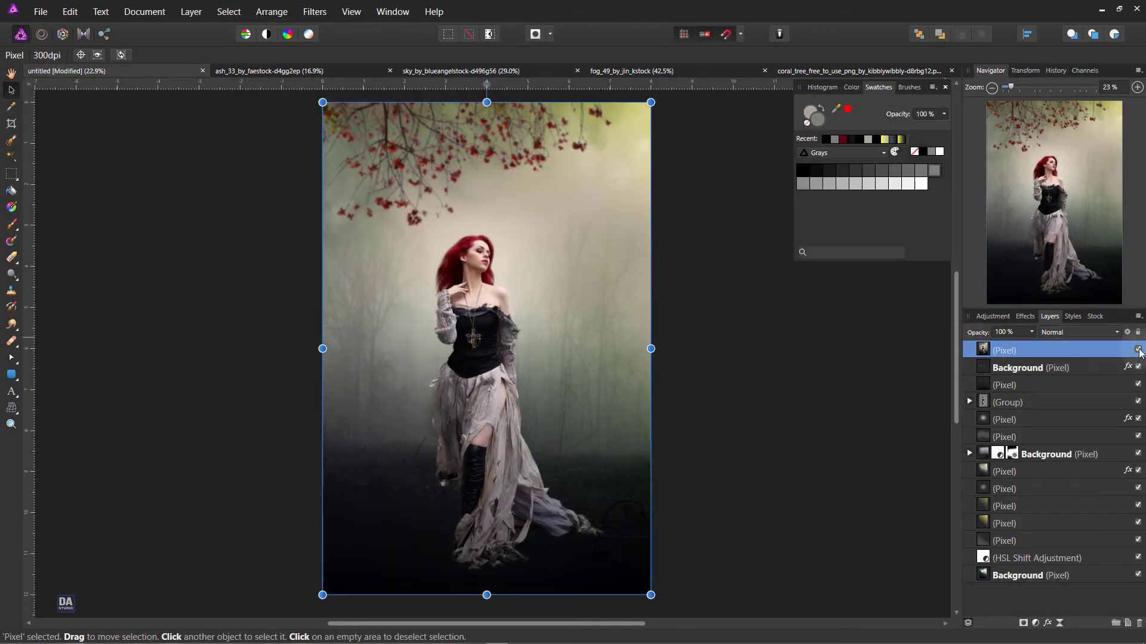
Step: Add a Selective Color adjustment with Yellow raised to 43% in the Yellows range
click(1138, 350)
click(1035, 623)
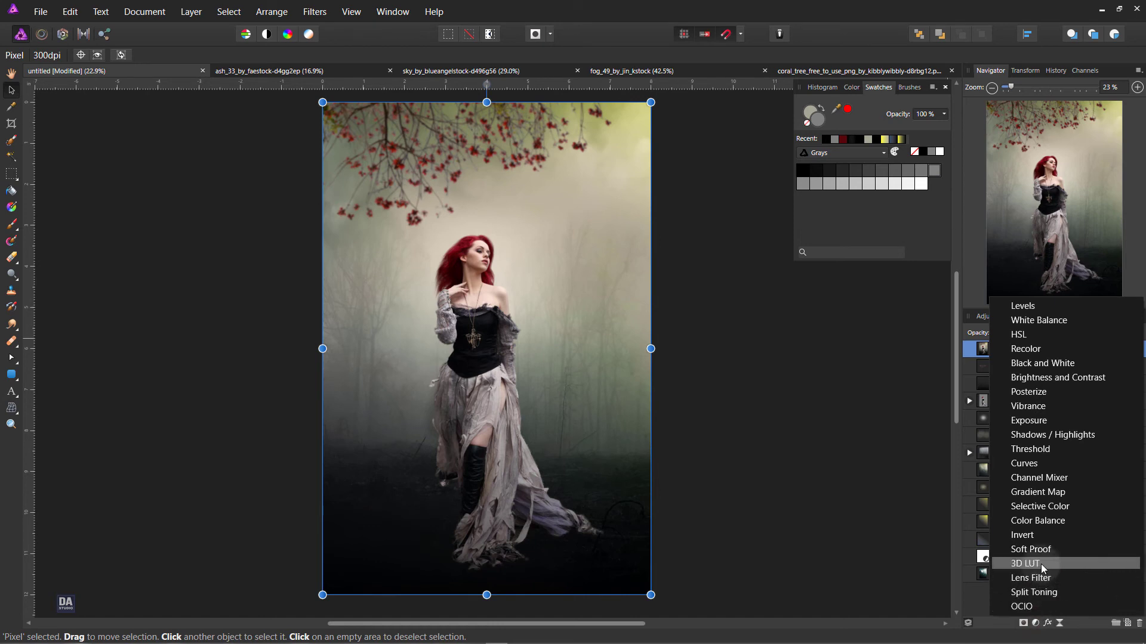
click(1060, 508)
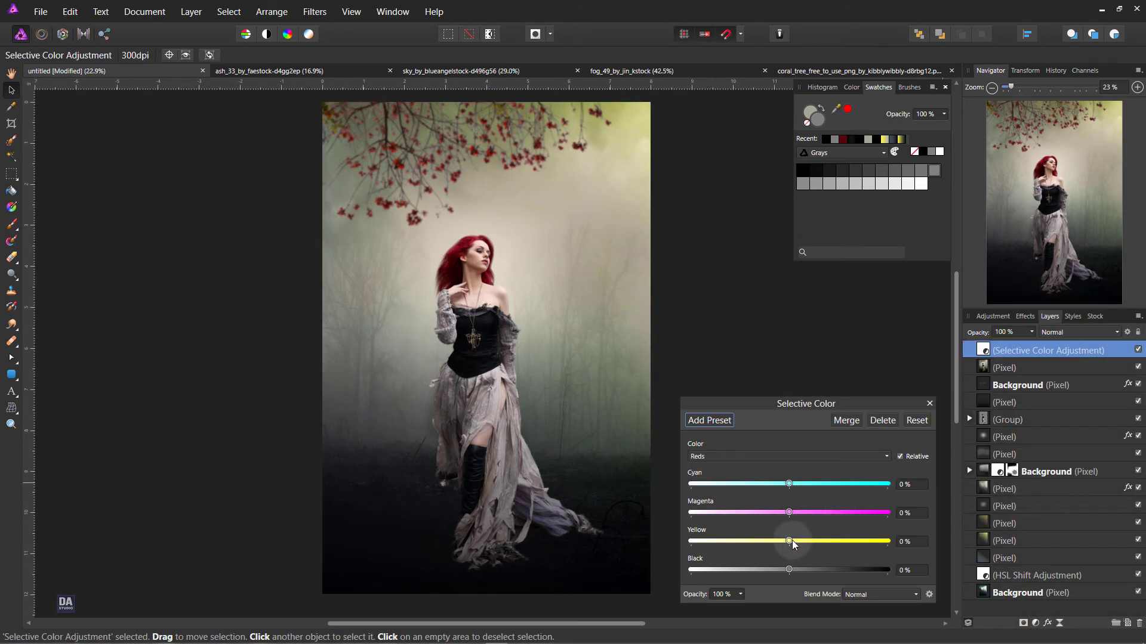
click(825, 457)
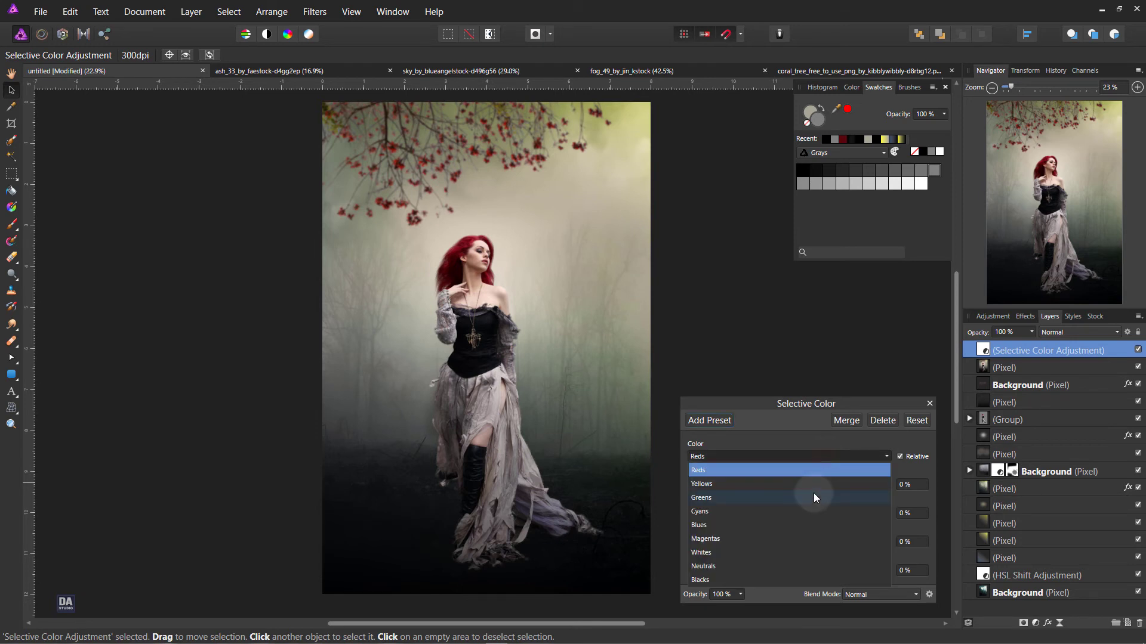
click(814, 485)
drag(789, 540, 828, 544)
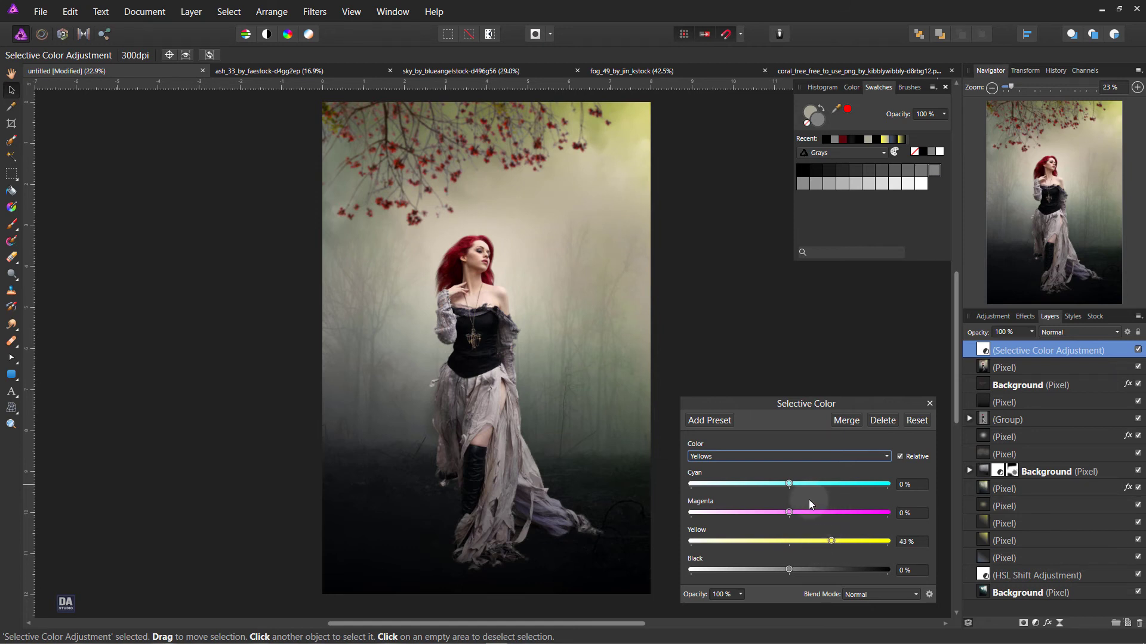
click(929, 404)
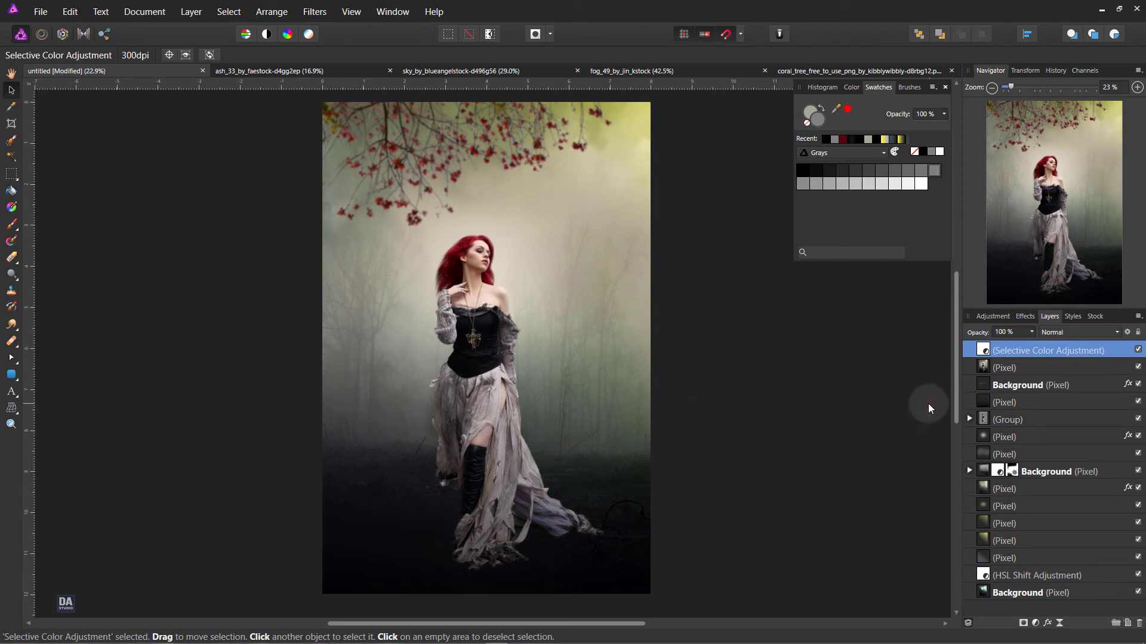
Step: Merge visible into a new top layer and launch Color Efex Pro 4 on it
right_click(1058, 350)
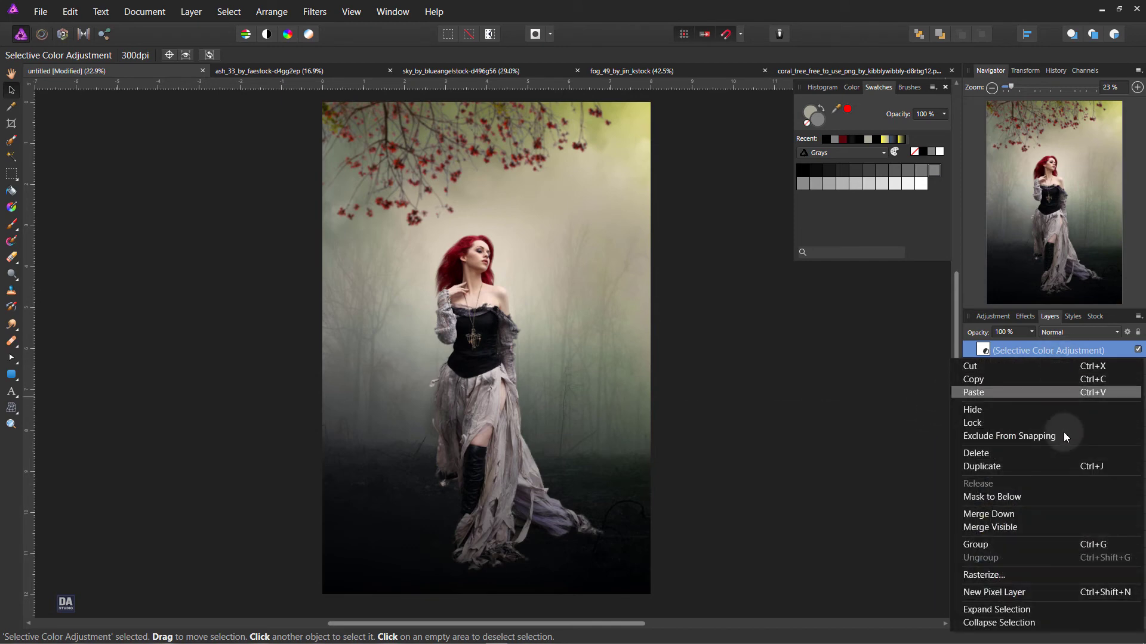
click(1052, 529)
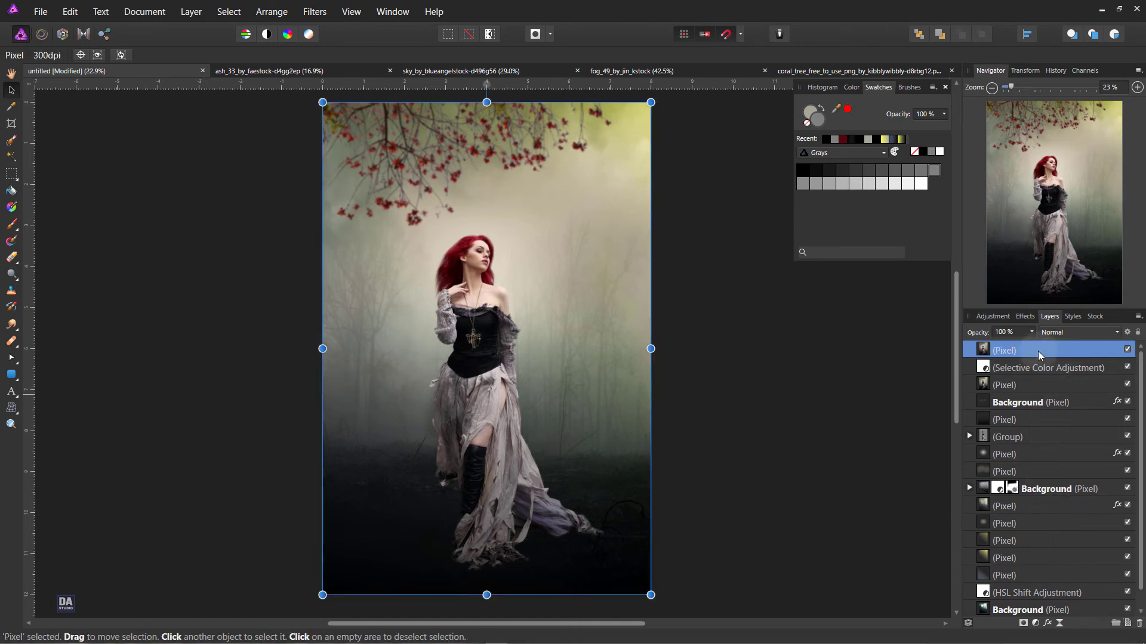
click(315, 11)
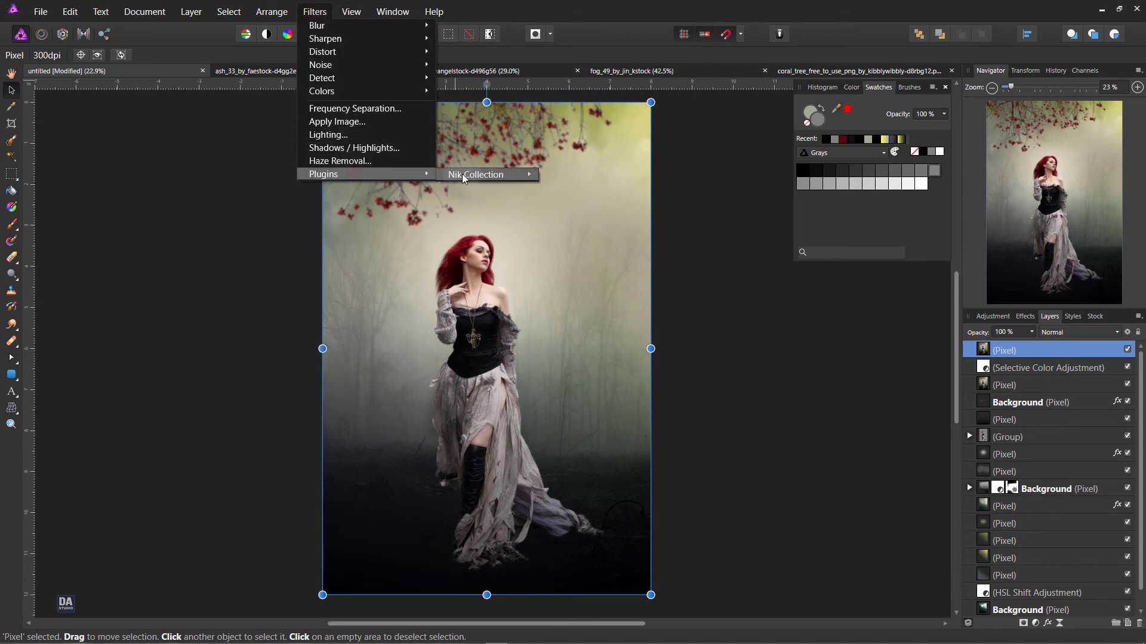
mouse_move(475, 174)
click(556, 188)
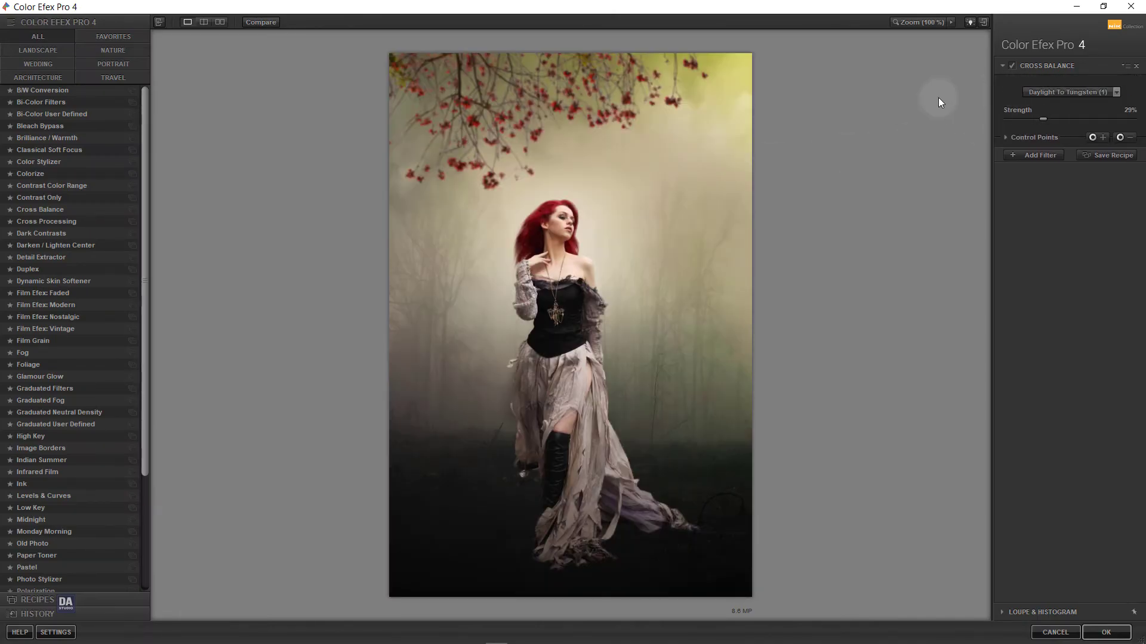
Step: Apply Cross Balance, lower its strength to 30%, and toggle it off to compare
click(66, 213)
click(1071, 92)
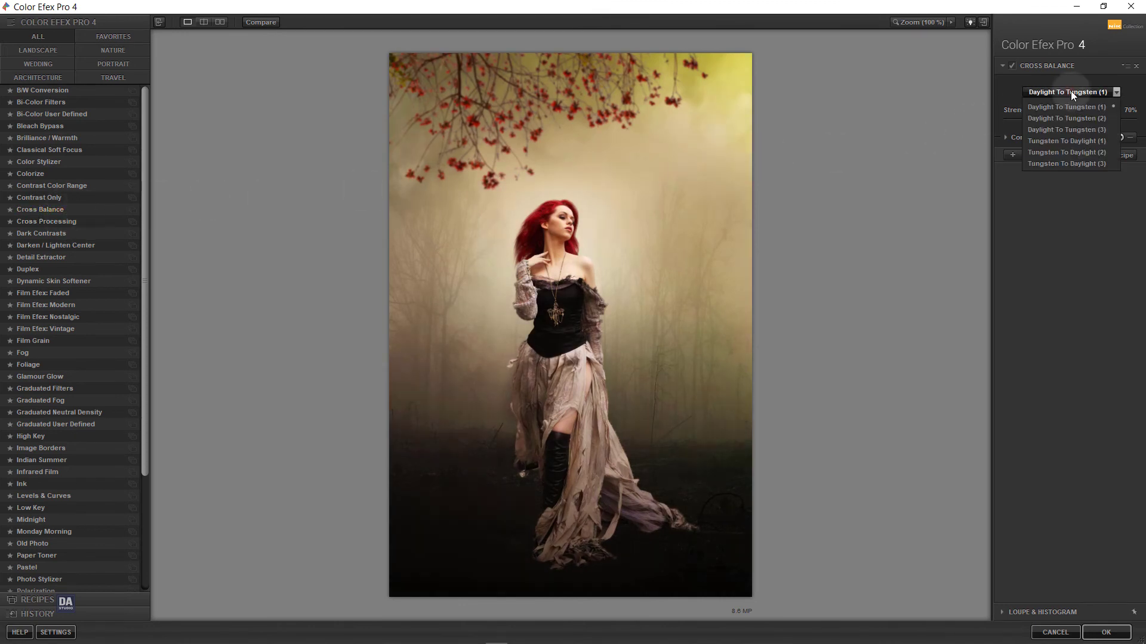
click(1081, 108)
drag(1095, 119, 1087, 118)
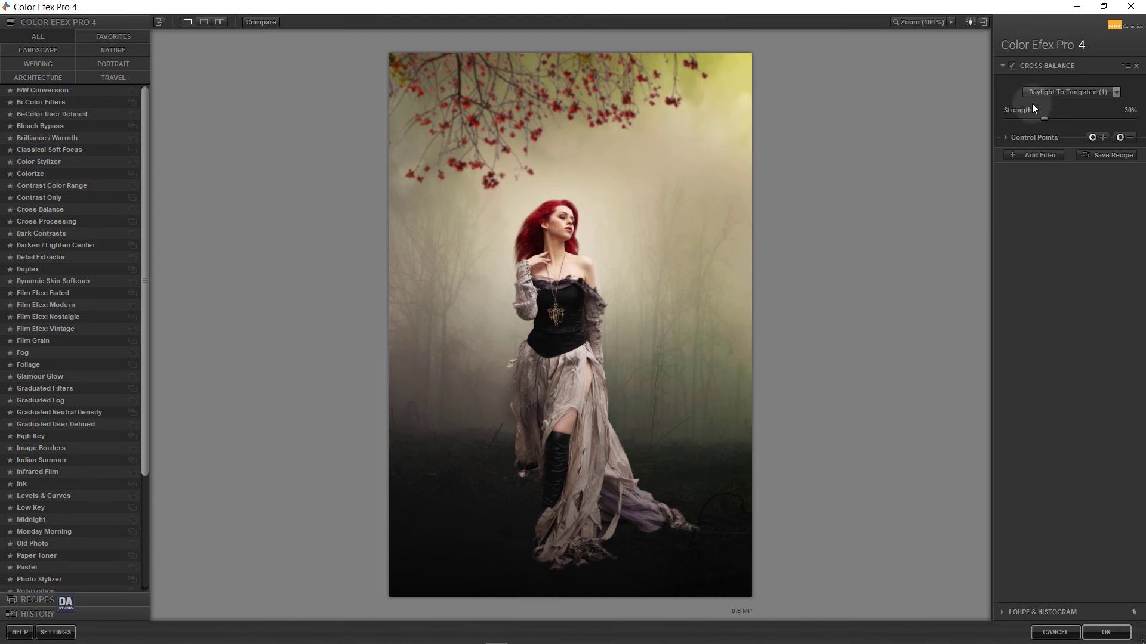
click(1012, 66)
Step: Stack a Cross Processing filter on Cross Balance and bring up its Method choices
click(1023, 154)
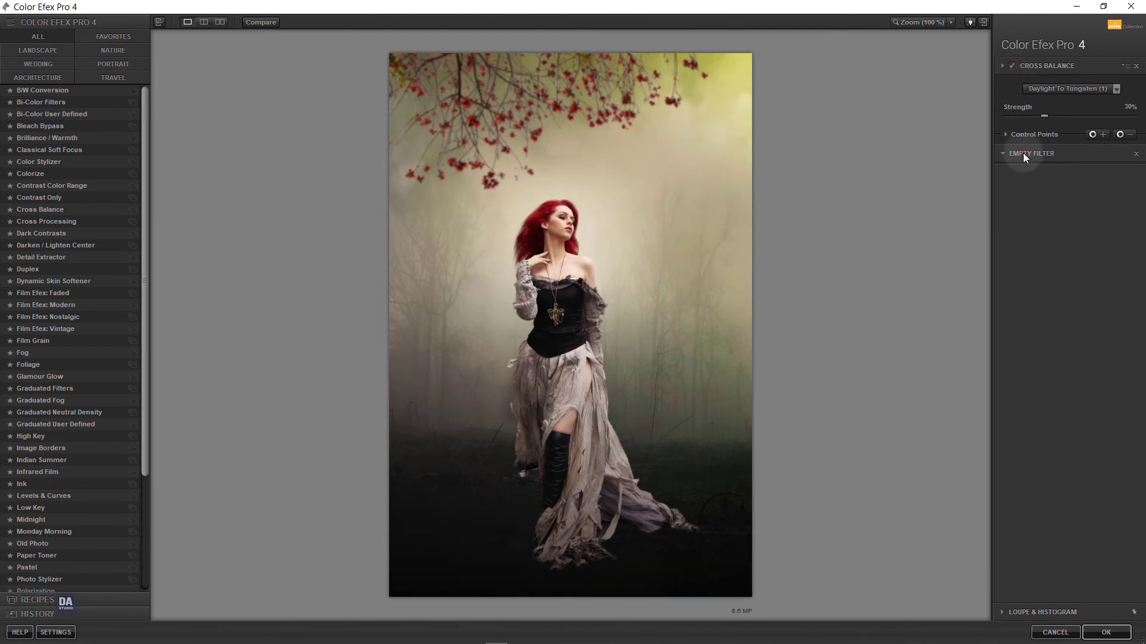
click(36, 224)
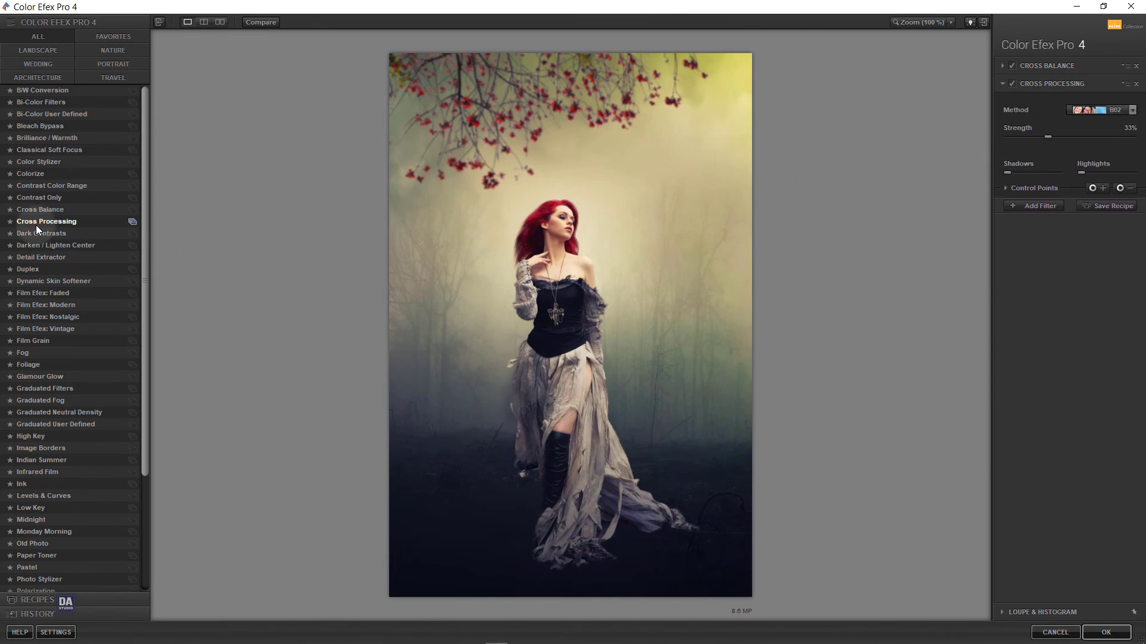
click(1104, 110)
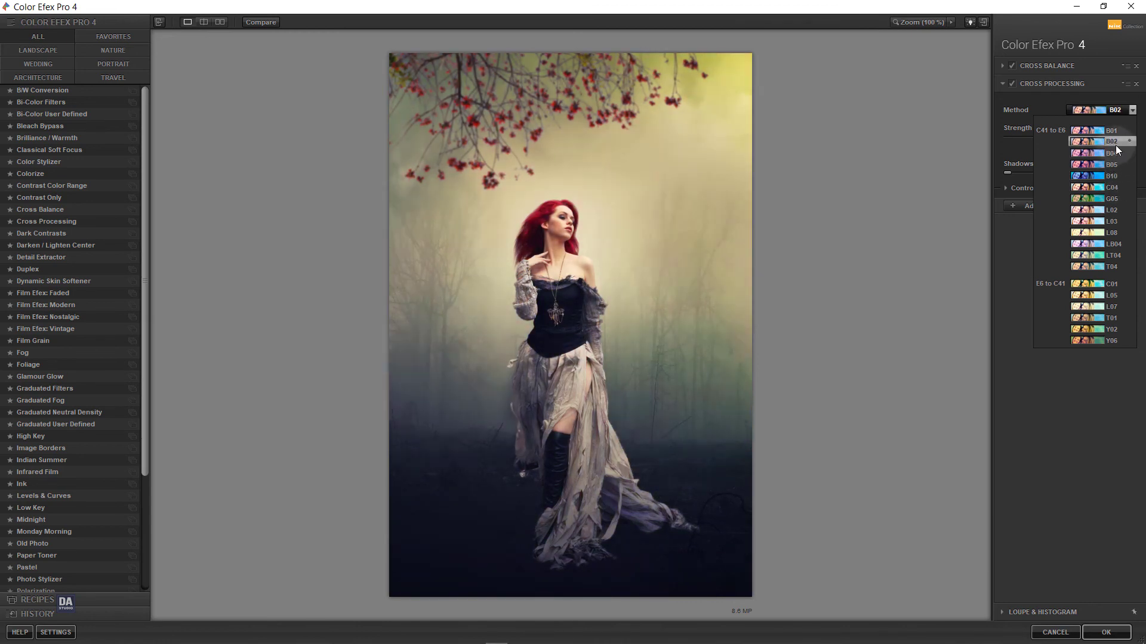
Step: Apply Cross Processing method B02 at about 24% strength and return the image to Affinity Photo
click(1115, 146)
drag(1052, 139, 1035, 135)
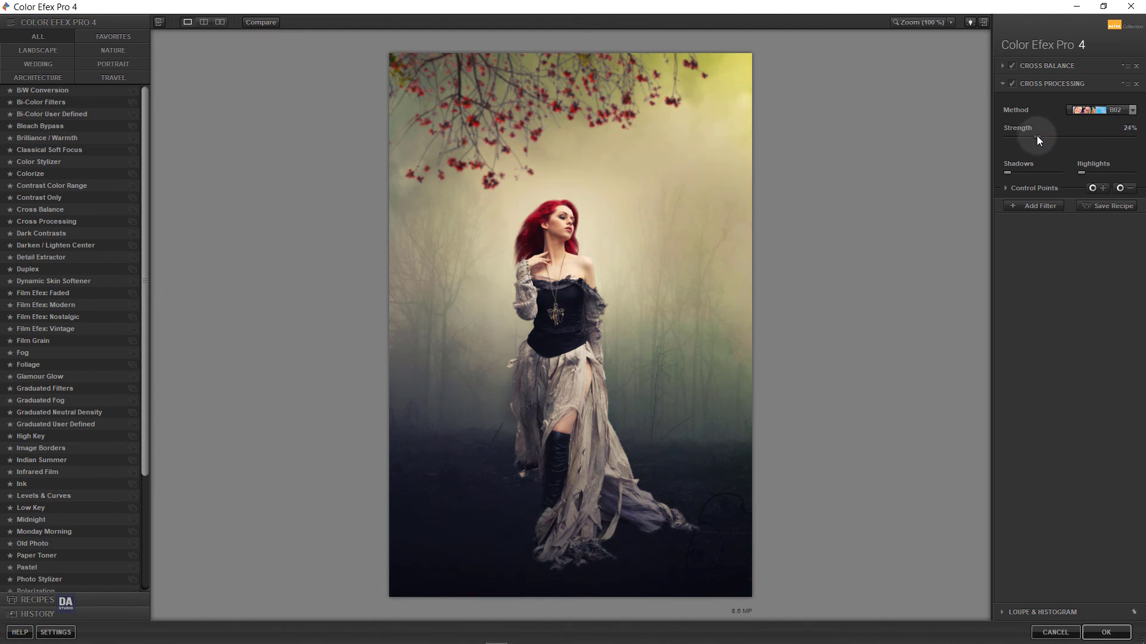
click(1109, 633)
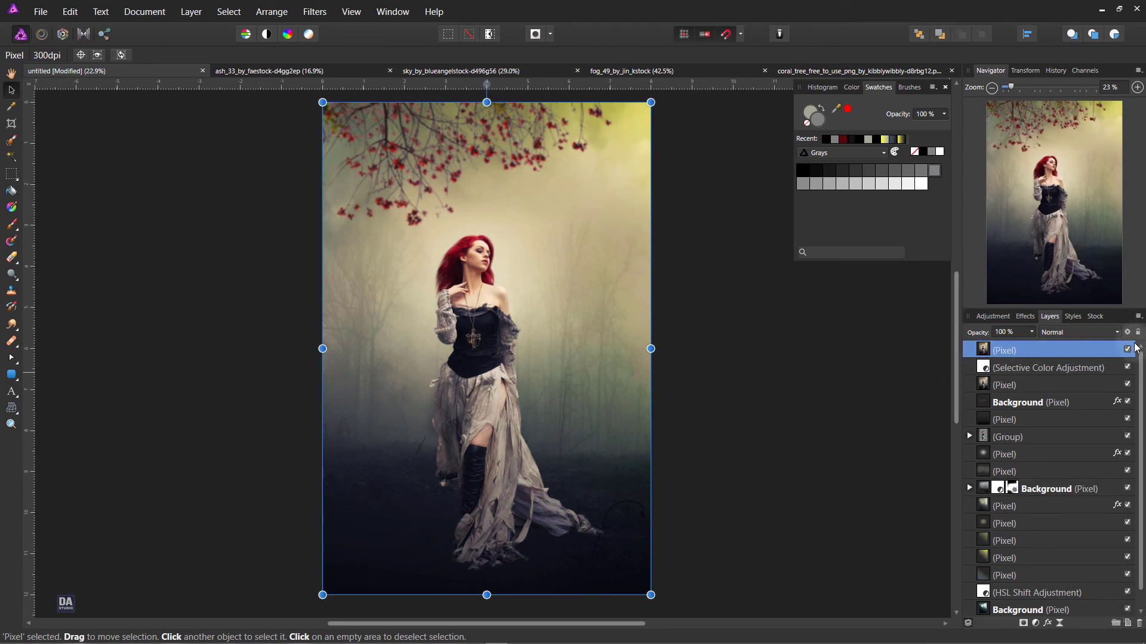
Step: Toggle the filtered layer off and on to compare the Color Efex result
click(1128, 350)
click(1127, 351)
click(1127, 351)
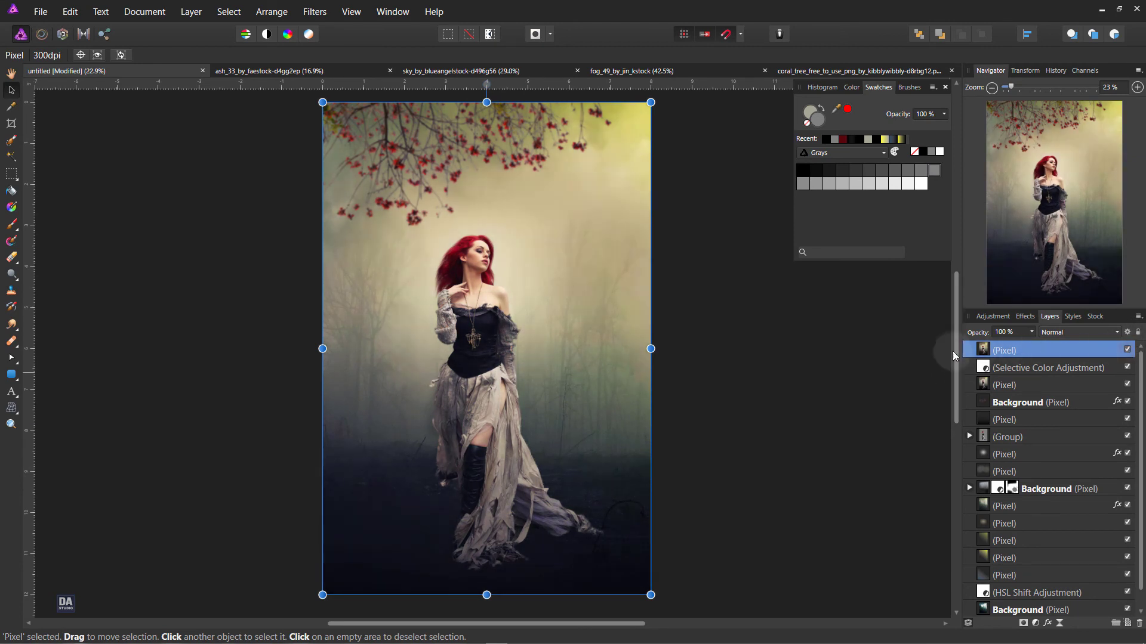
click(910, 352)
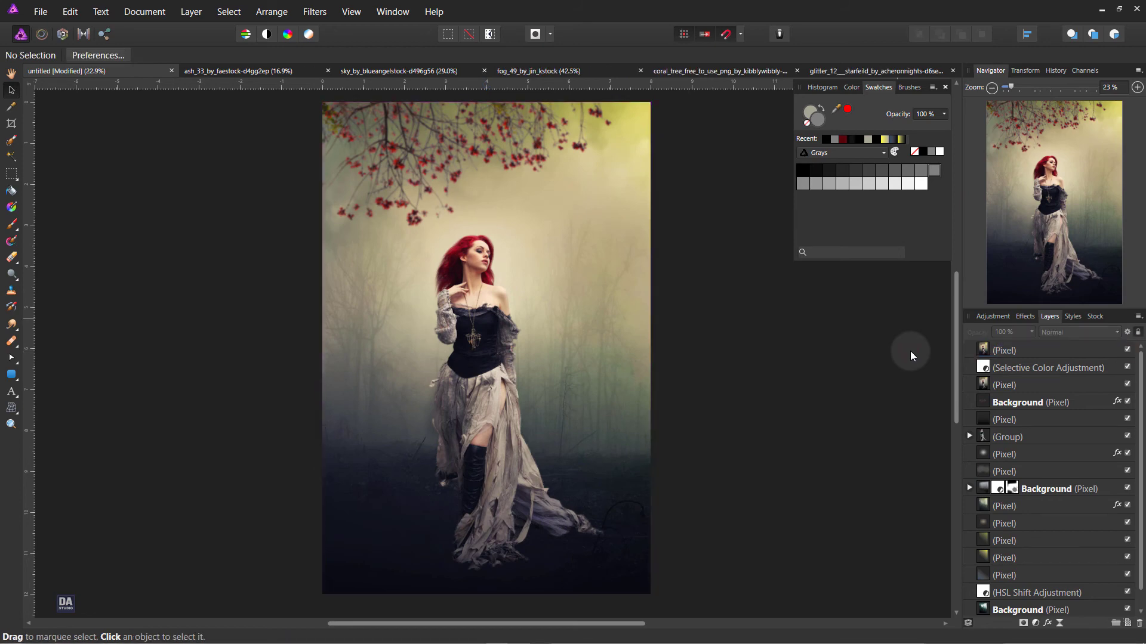
Step: Copy the glitter starfield image and paste it as the top layer of the untitled composite
click(871, 71)
key(h)
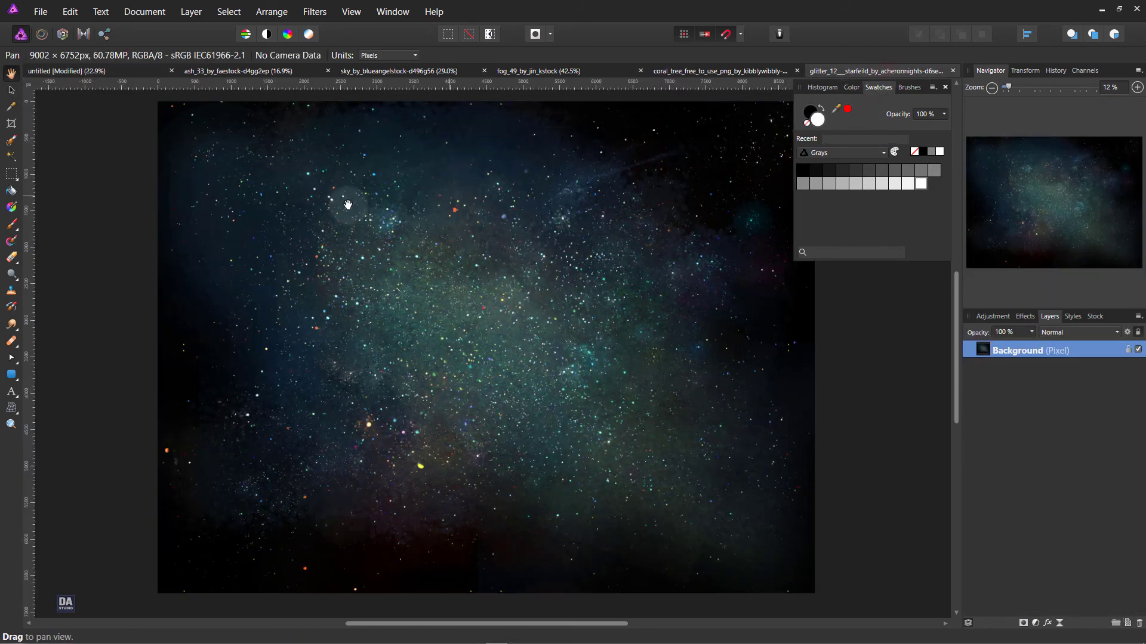
click(69, 11)
click(85, 70)
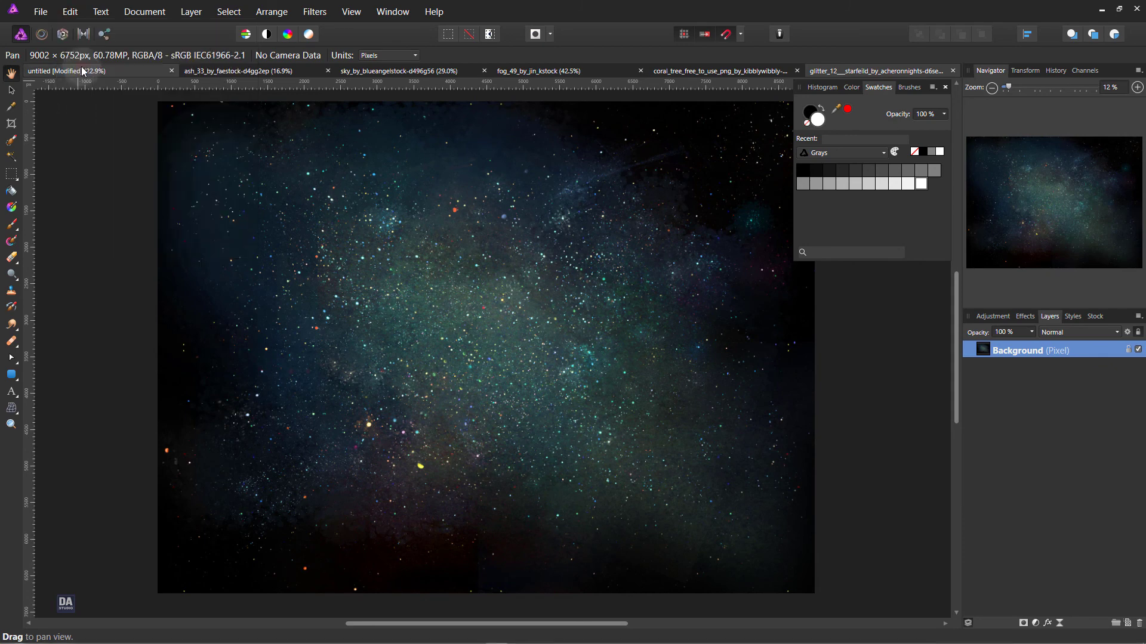
click(70, 11)
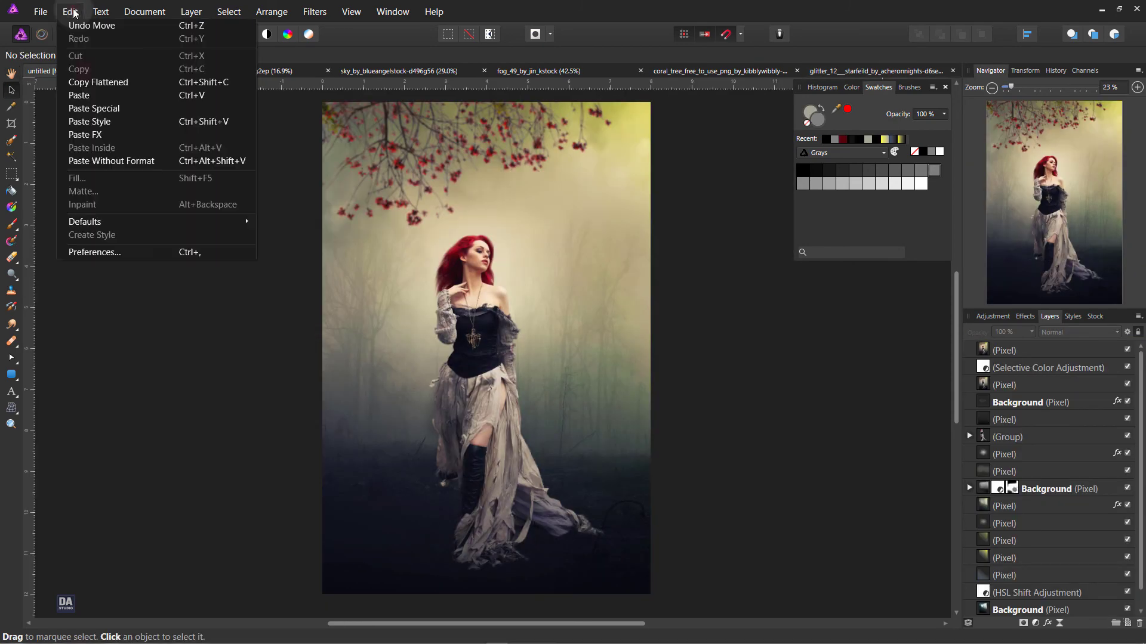
click(91, 99)
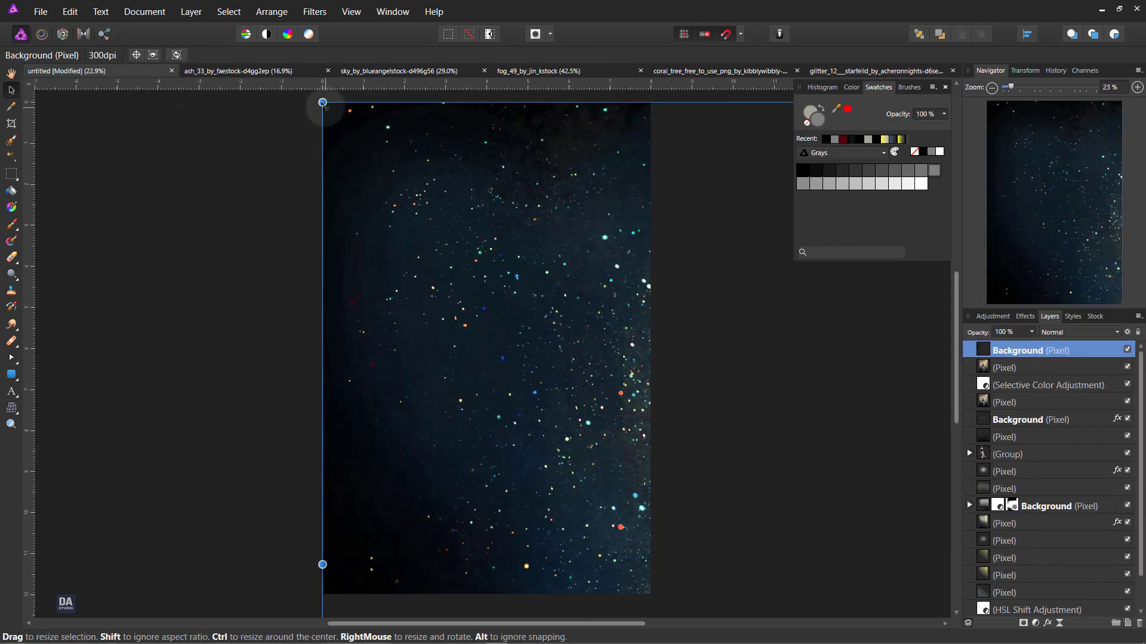
Step: Scale and centre the starfield layer so it covers the whole canvas
mouse_move(322, 102)
mouse_down()
mouse_move(802, 435)
mouse_move(364, 248)
mouse_up()
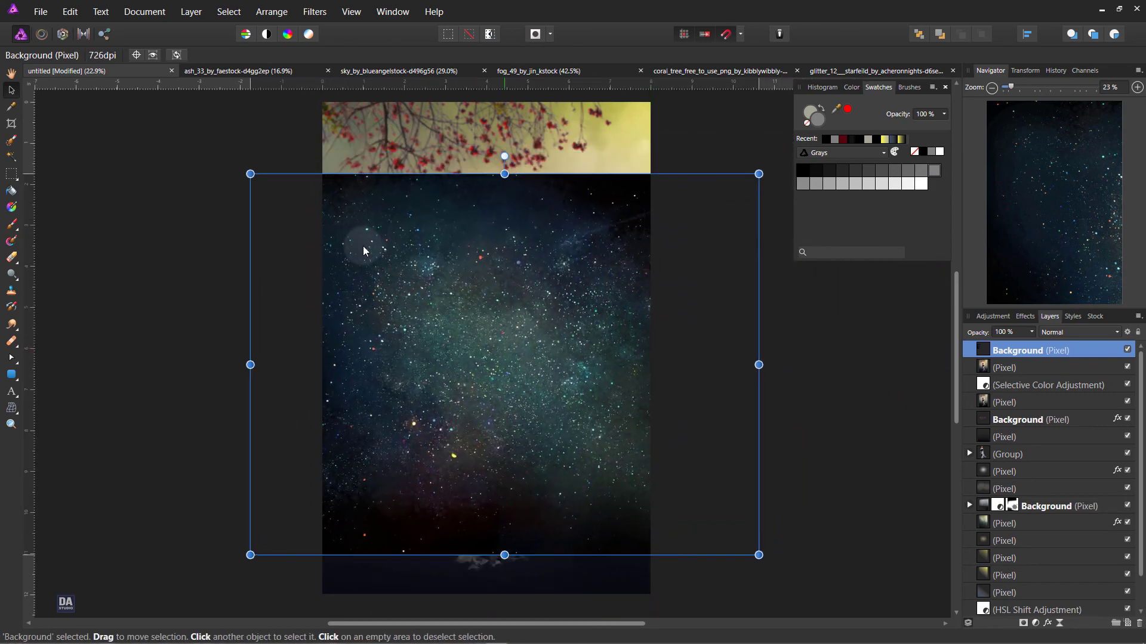
drag(762, 183, 800, 139)
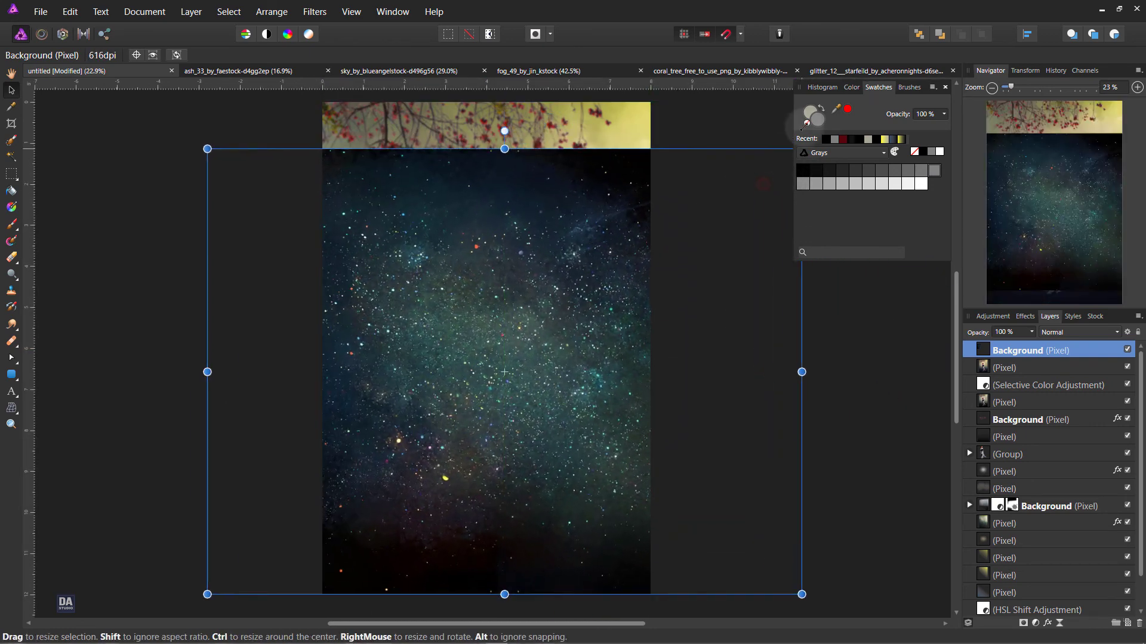
scroll(675, 248, down, 2)
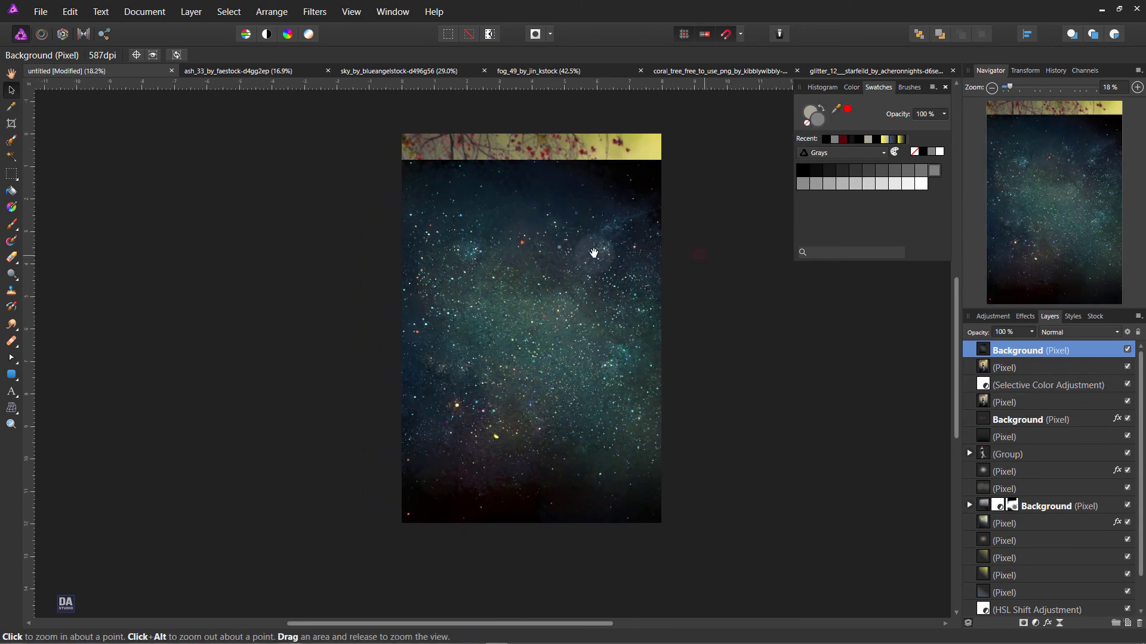
drag(719, 195, 753, 158)
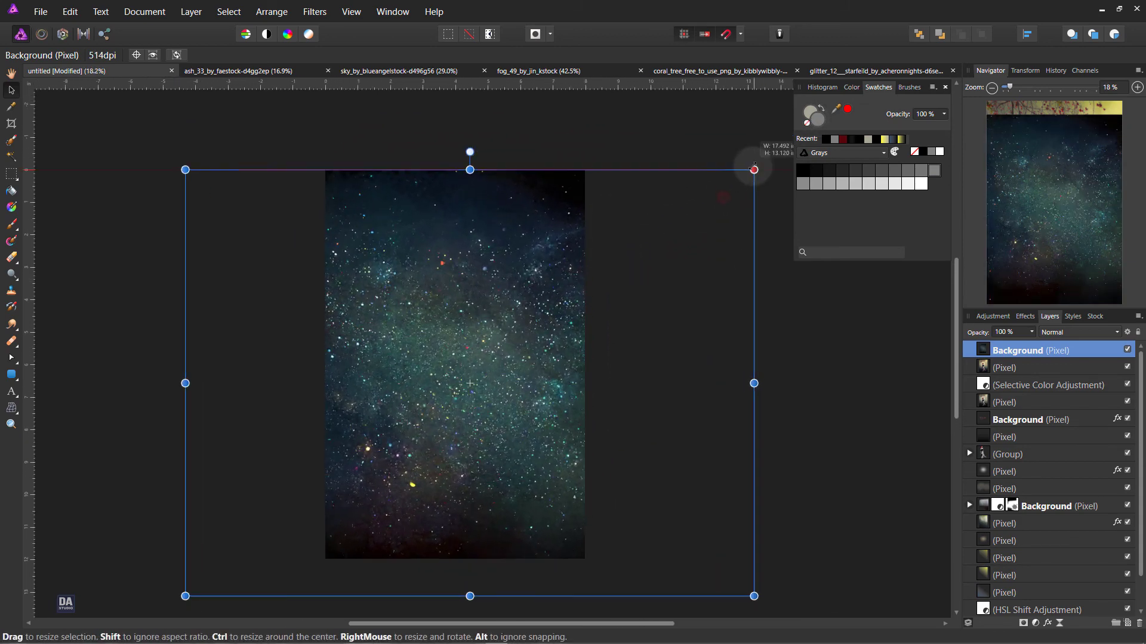
drag(539, 281, 539, 274)
drag(754, 152, 741, 161)
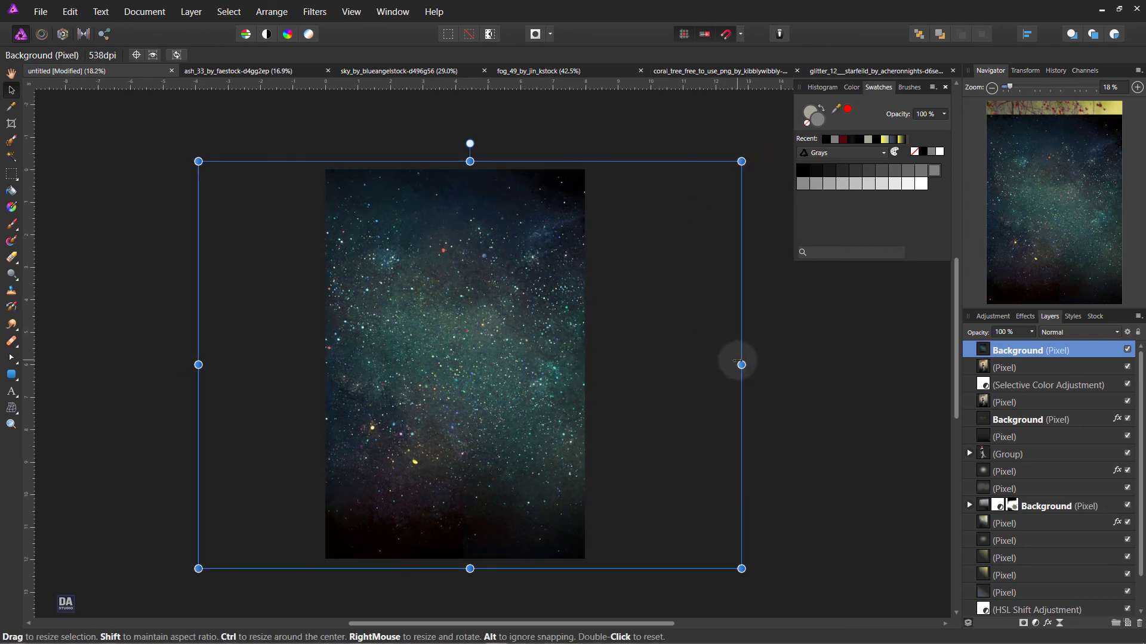
drag(731, 362, 738, 364)
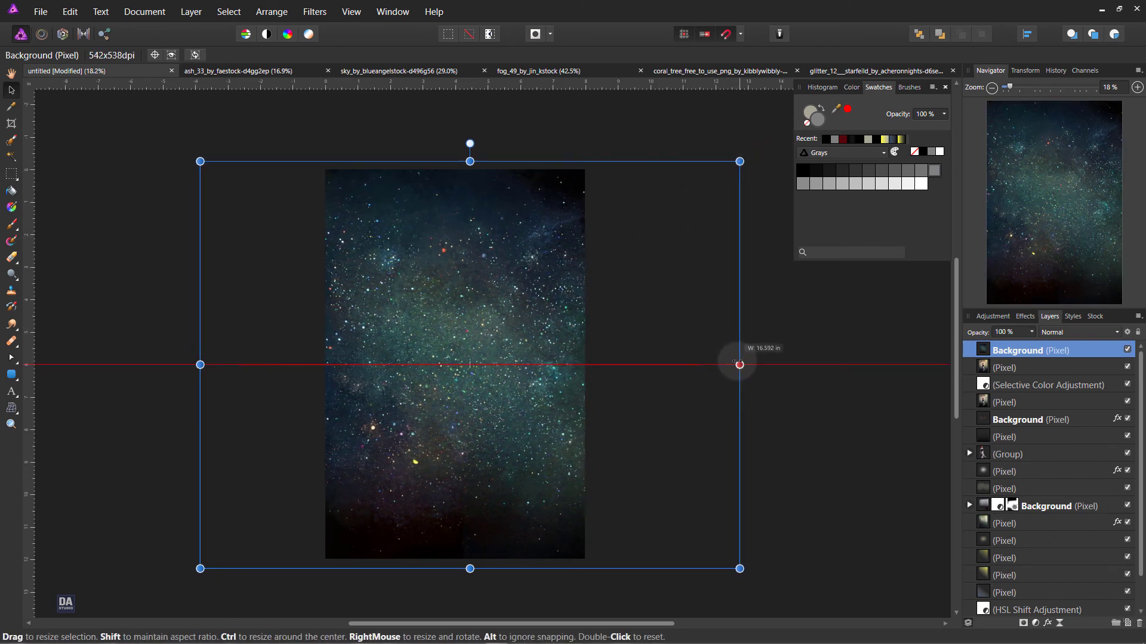
Step: Blend the starfield layer with Screen mode and add a Levels adjustment above it
click(1100, 332)
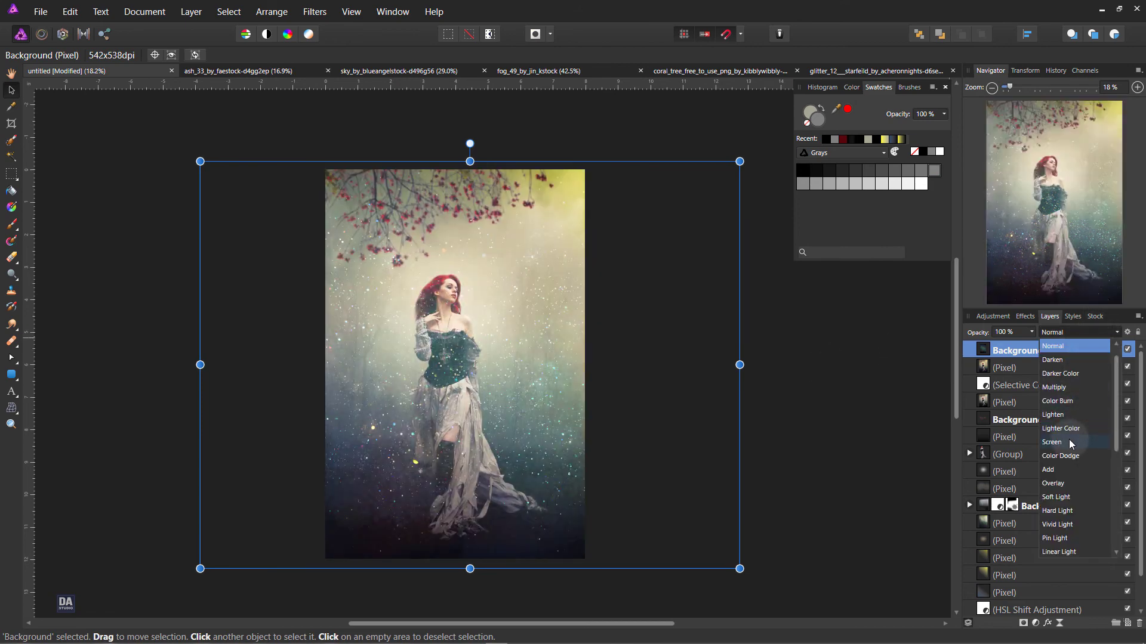
click(1069, 442)
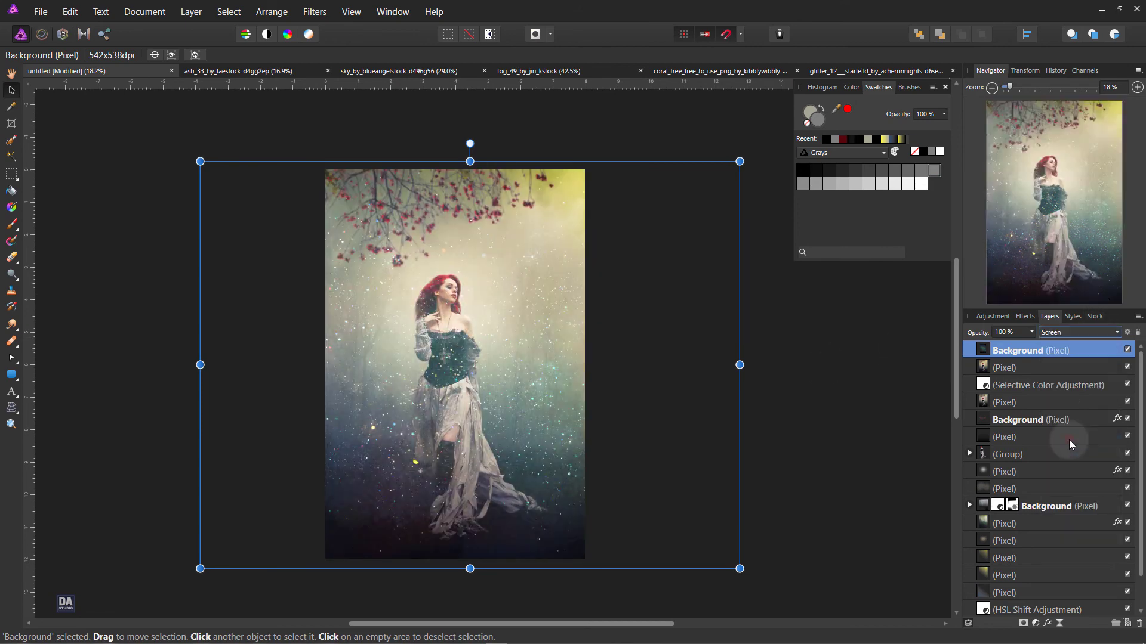
click(1036, 623)
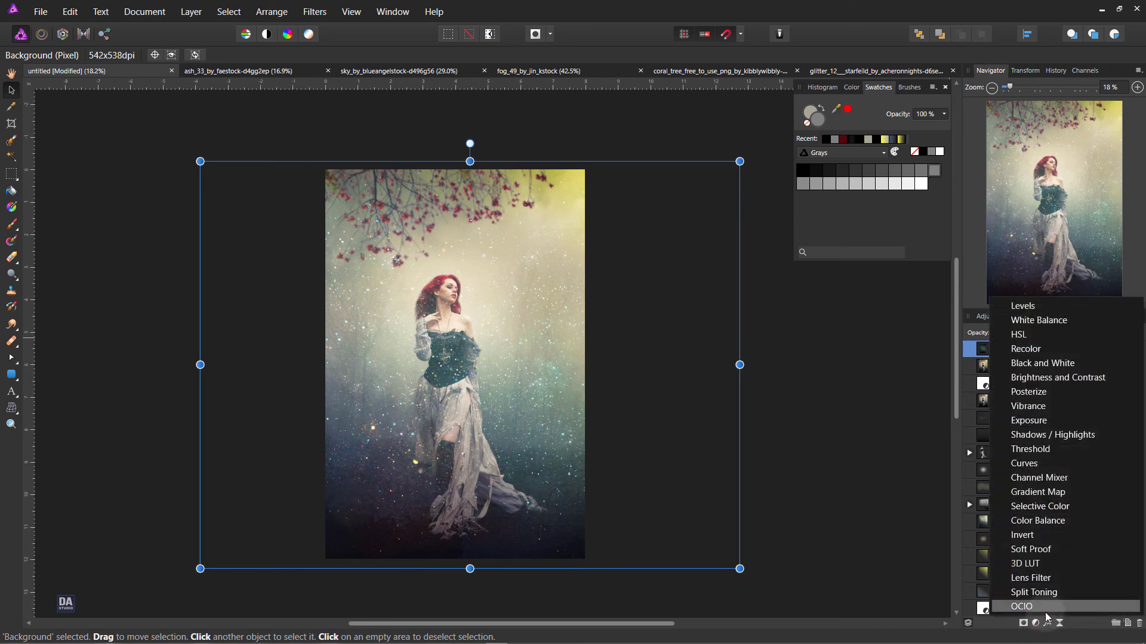
click(1076, 308)
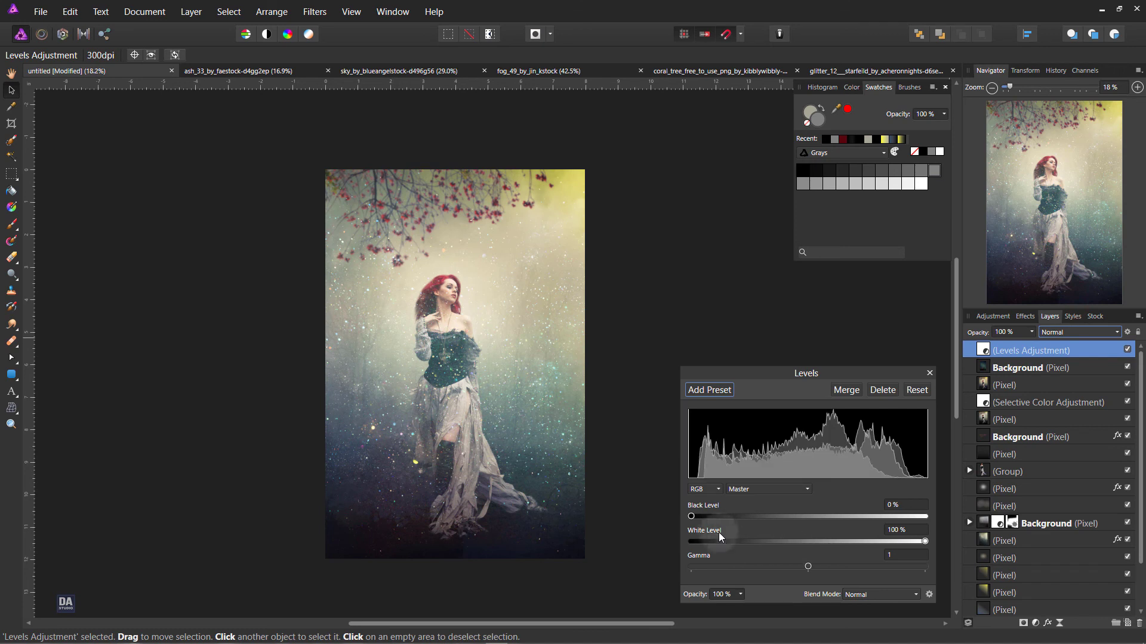
Step: Raise the Levels black level to 14% and lower the adjustment's opacity
drag(692, 518, 676, 522)
drag(924, 543, 925, 541)
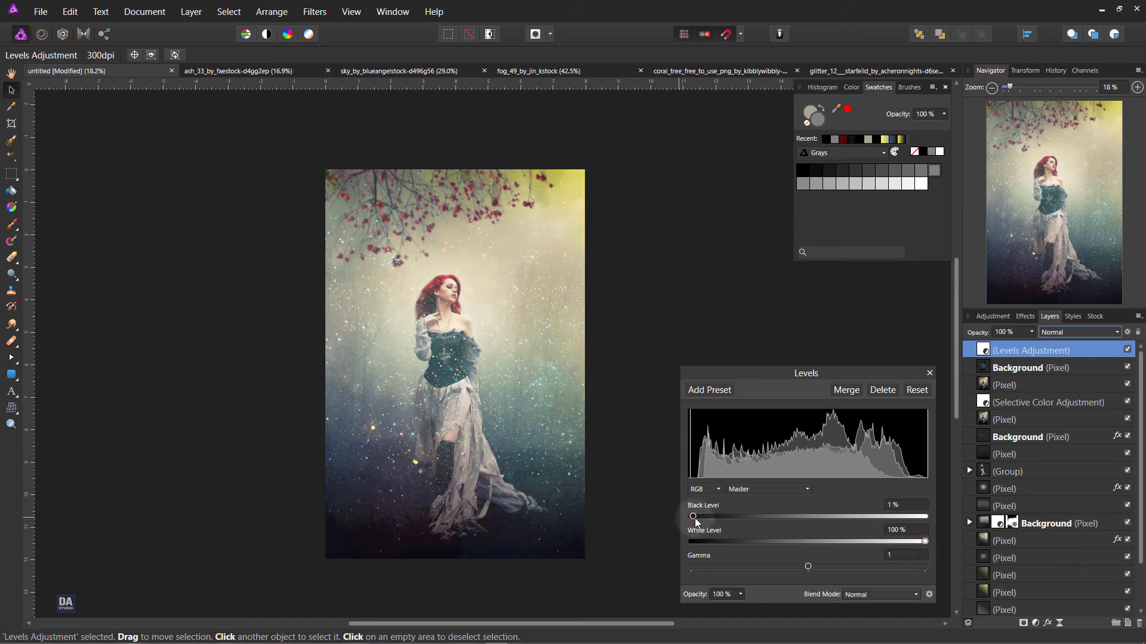
drag(694, 517, 729, 516)
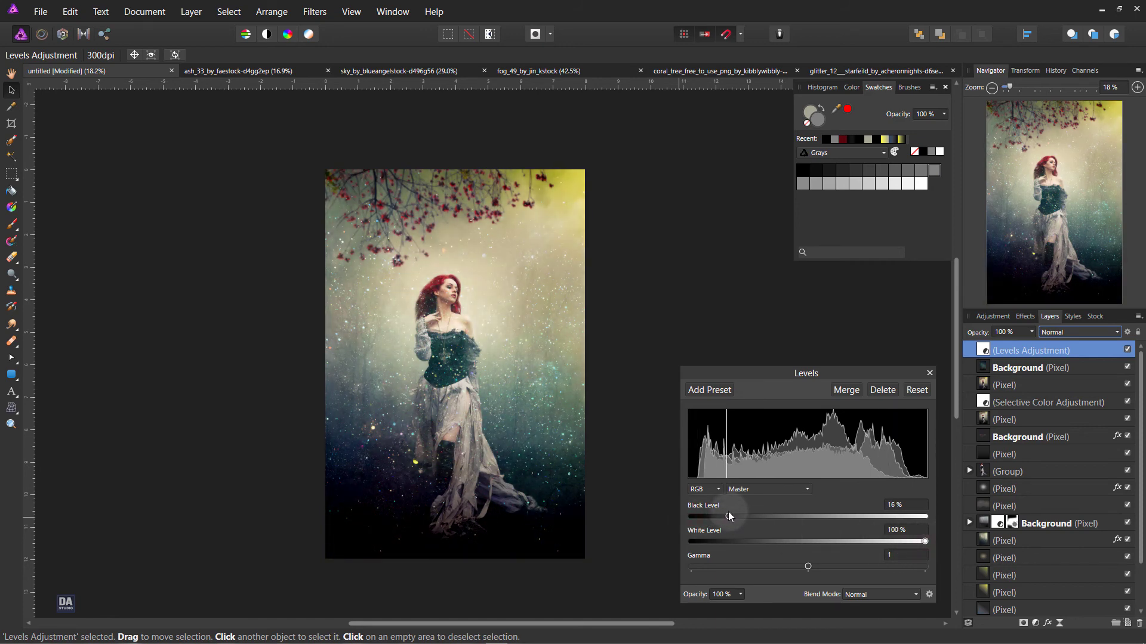
drag(732, 517, 734, 517)
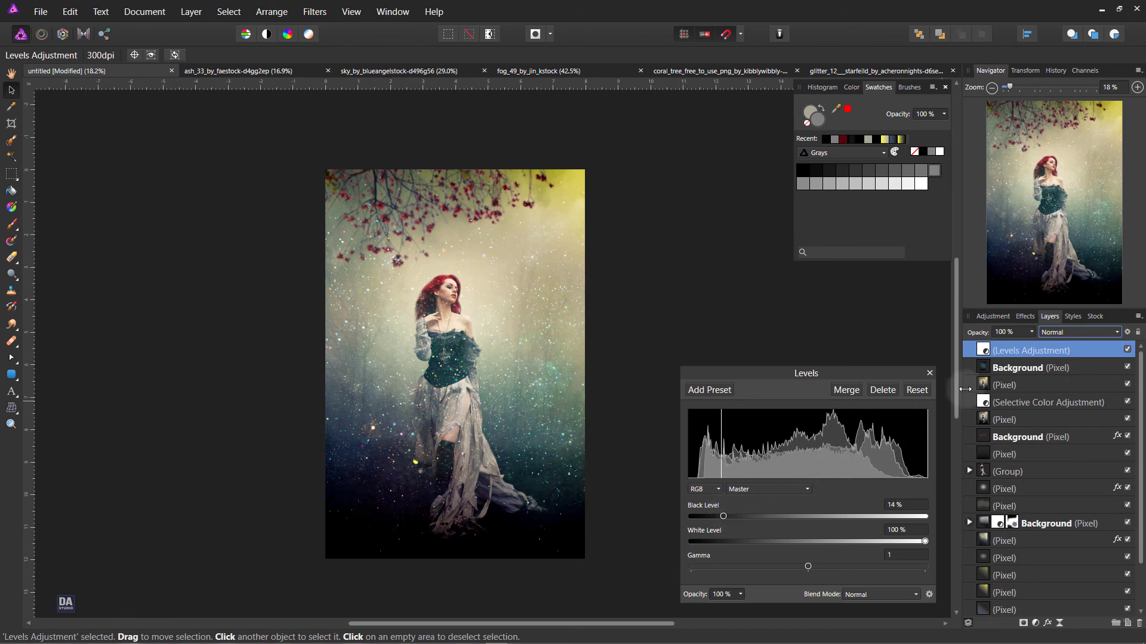
click(1031, 332)
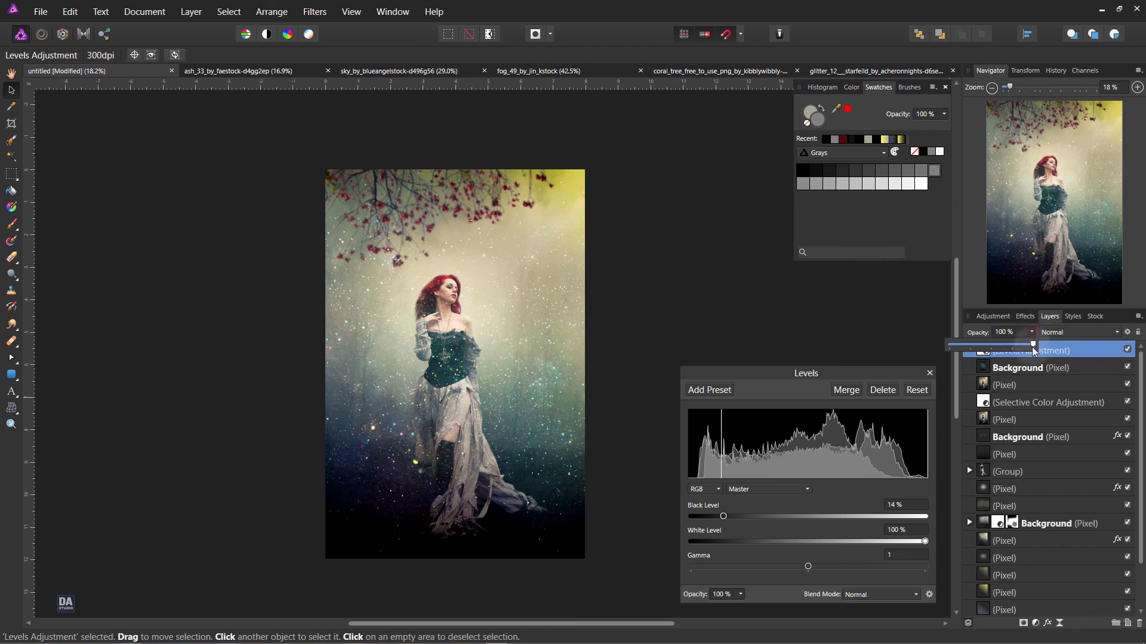
drag(1036, 345, 960, 357)
Step: Dim the sparkle Background layer's opacity to about 28%
click(1058, 367)
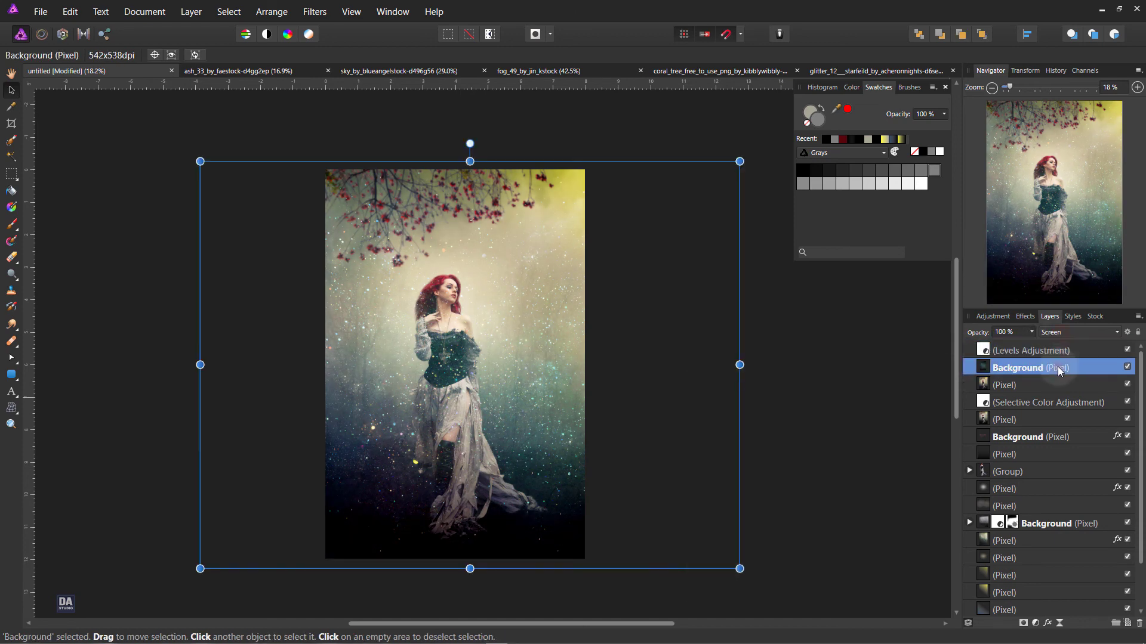
click(1031, 332)
mouse_move(1015, 352)
mouse_down()
mouse_move(975, 355)
mouse_move(986, 356)
mouse_up()
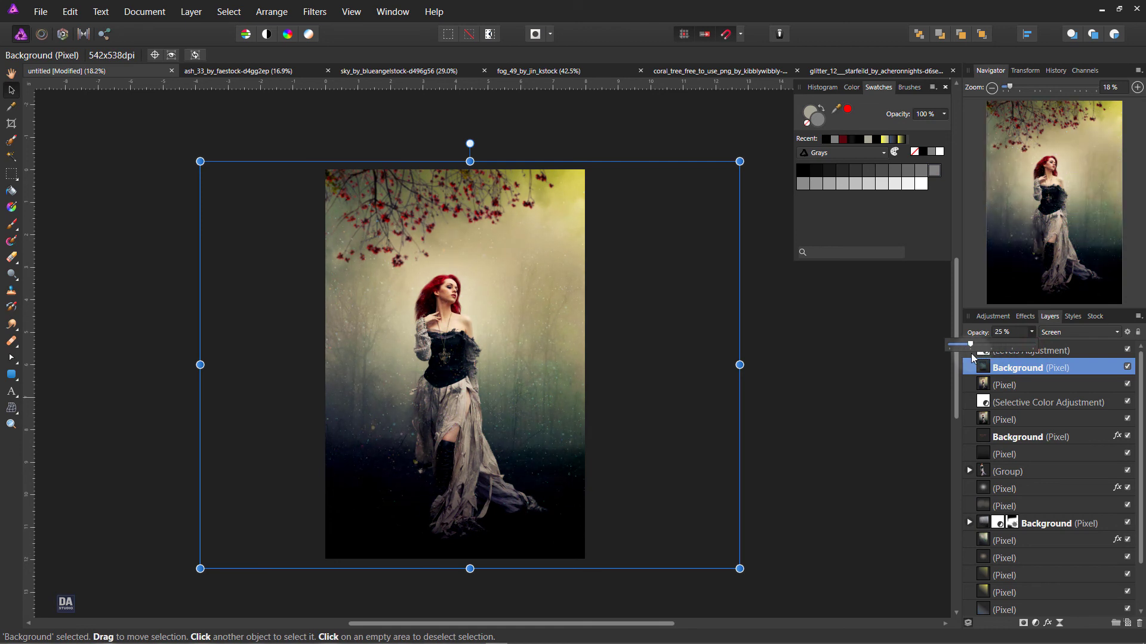
drag(972, 358, 975, 358)
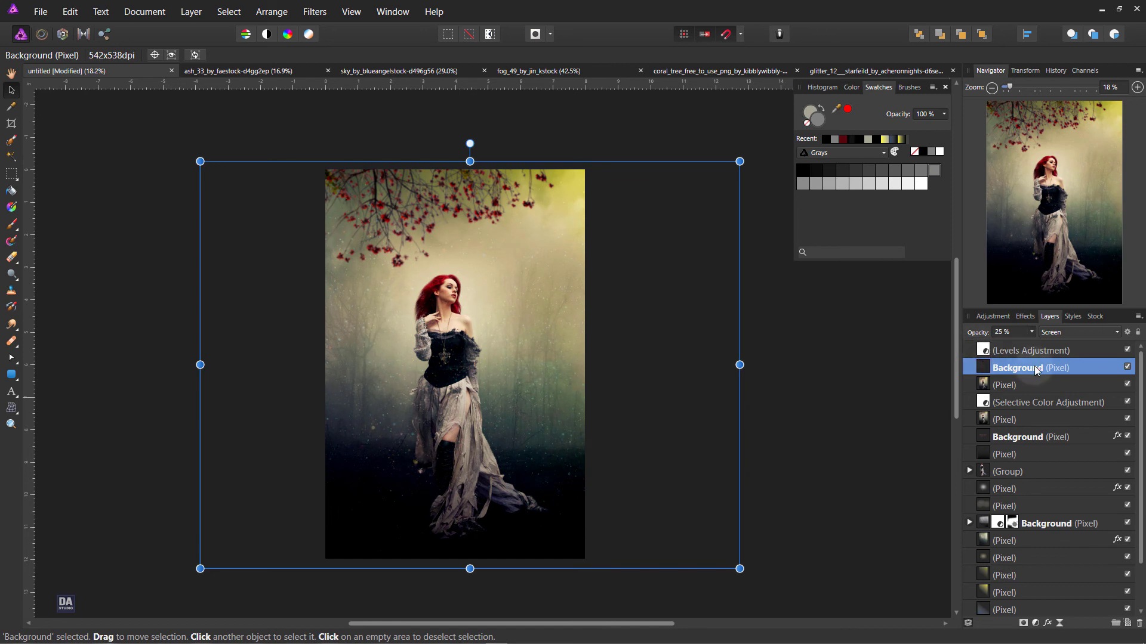
Step: Nest the Levels adjustment inside the sparkle layer and confirm its 28% opacity
drag(1072, 350, 1083, 365)
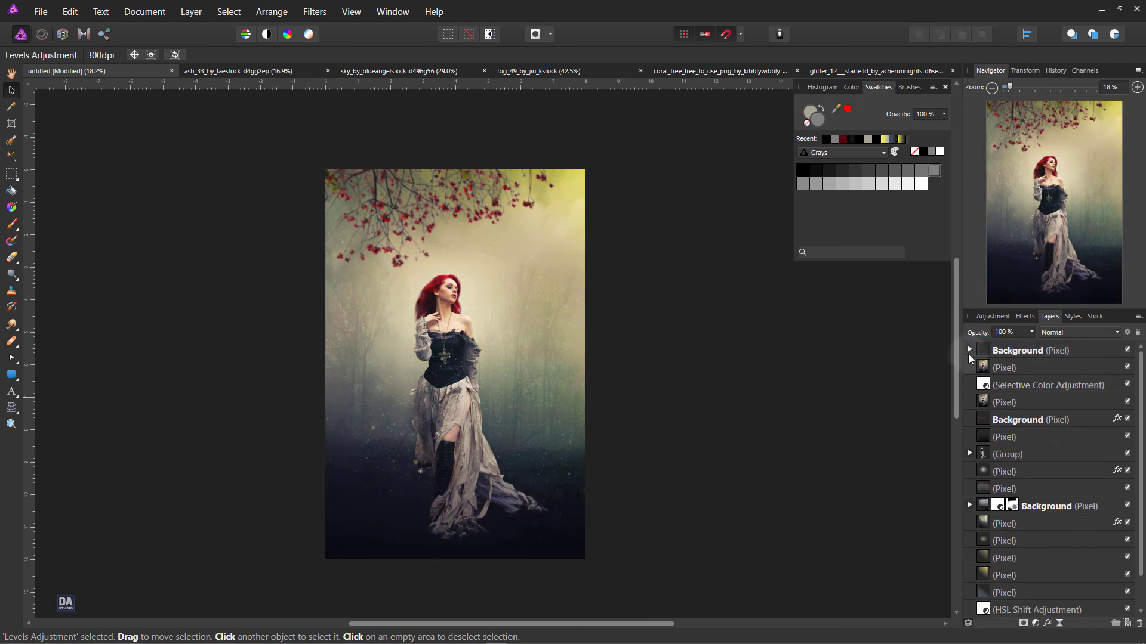
click(970, 351)
click(1038, 351)
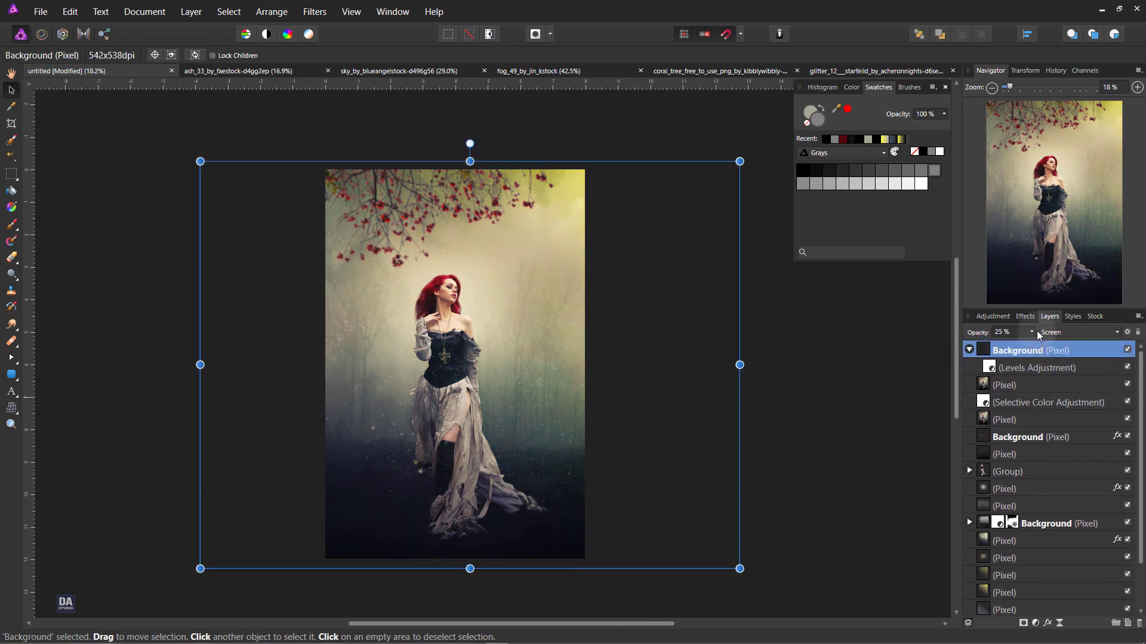
click(1033, 332)
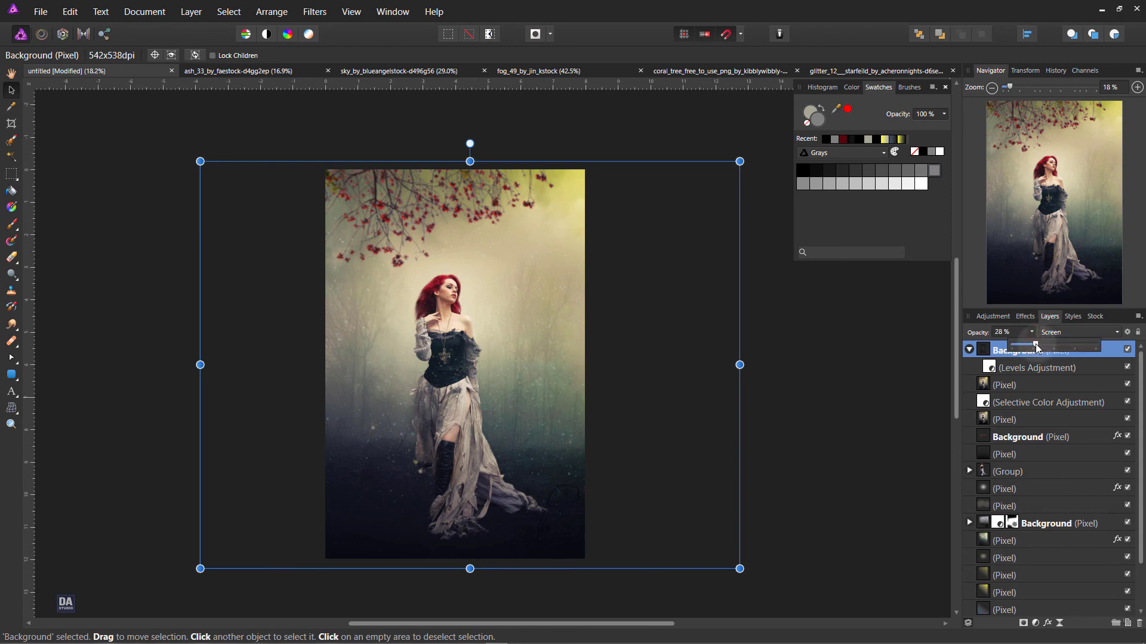
click(806, 385)
click(977, 350)
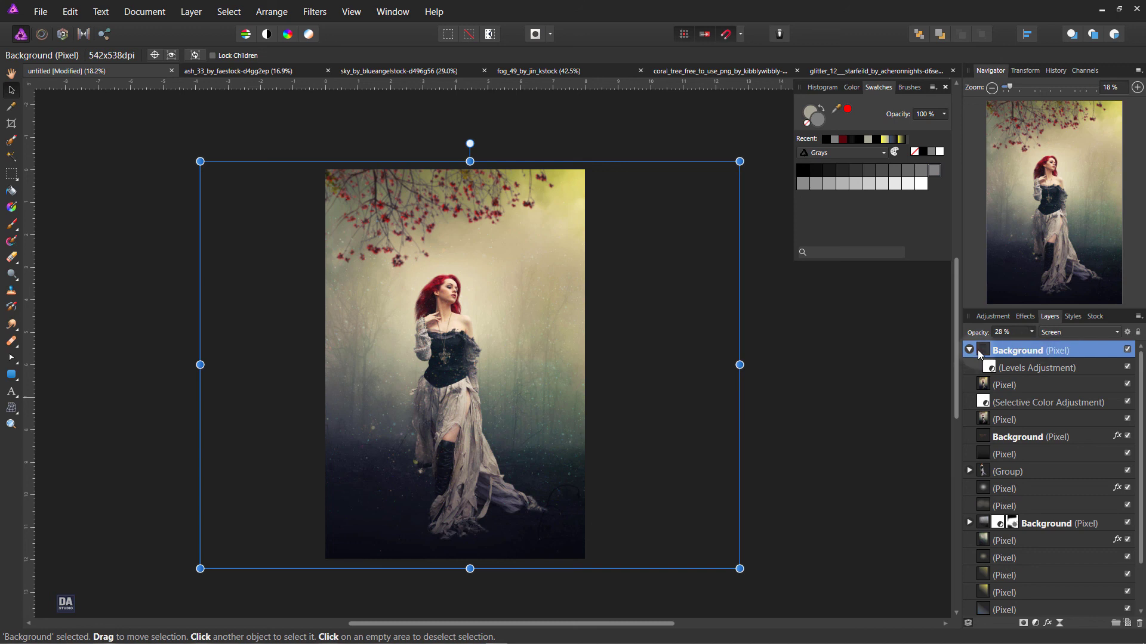
Step: Add a mask to the sparkle layer, zoom in on the woman, and ready a black Paint Brush
click(1023, 623)
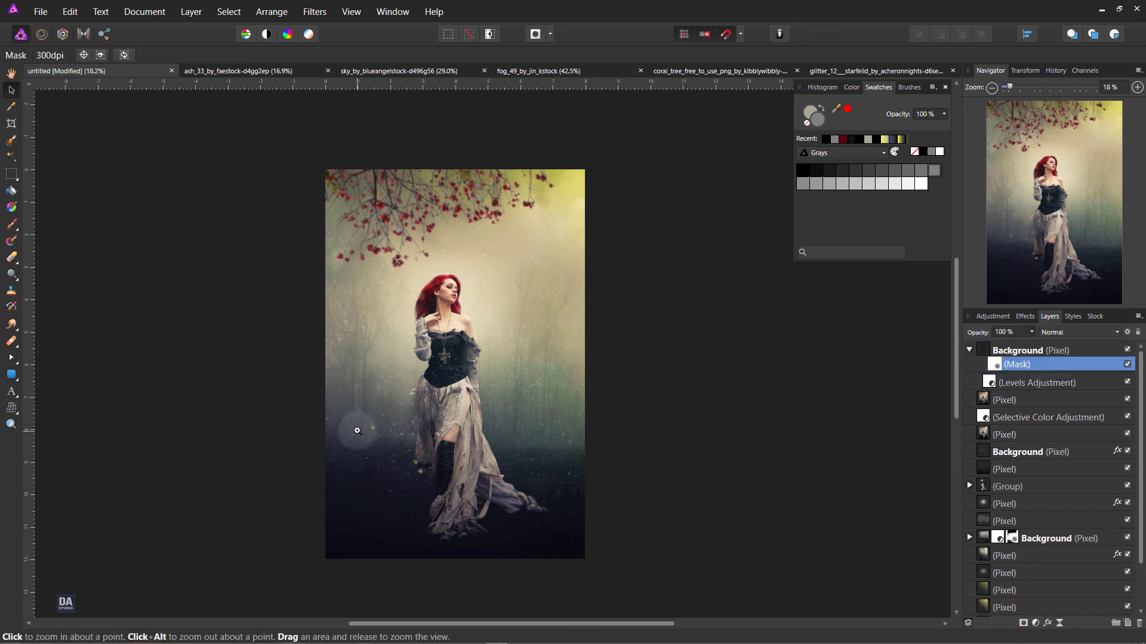
mouse_move(425, 409)
mouse_down()
mouse_move(606, 401)
mouse_move(555, 332)
mouse_move(569, 223)
mouse_move(507, 298)
mouse_move(534, 305)
mouse_up()
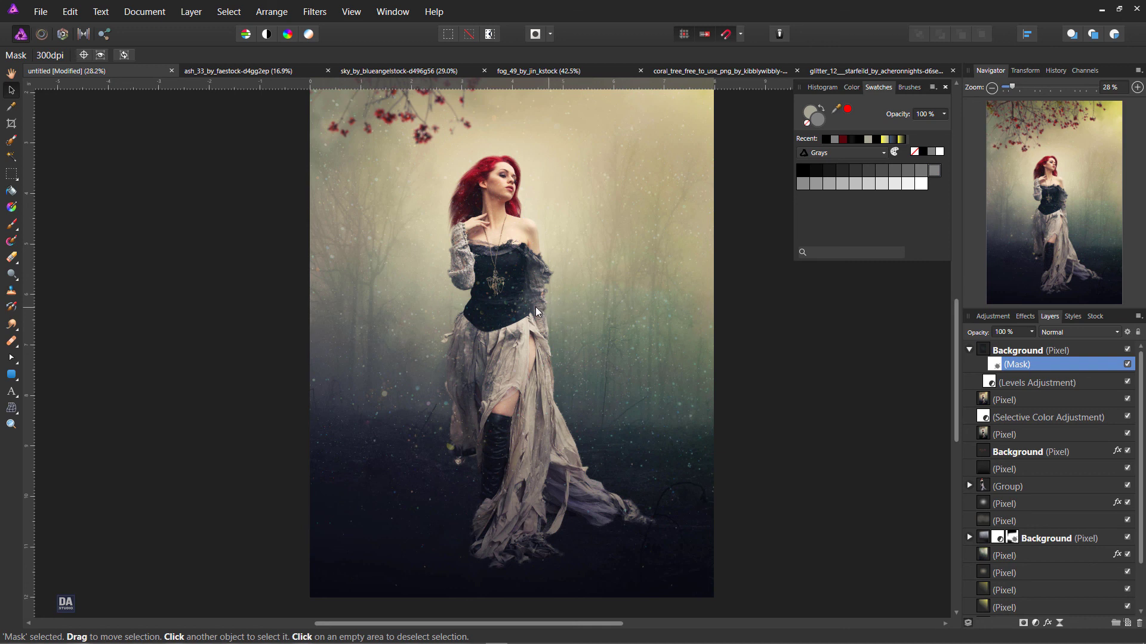
click(11, 224)
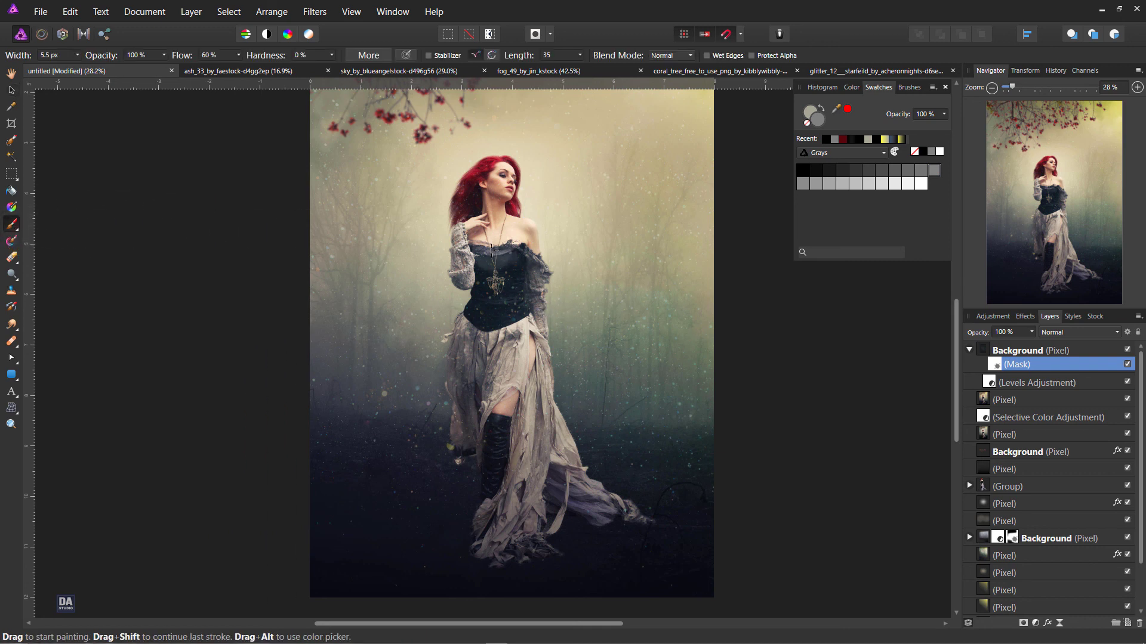
key(p)
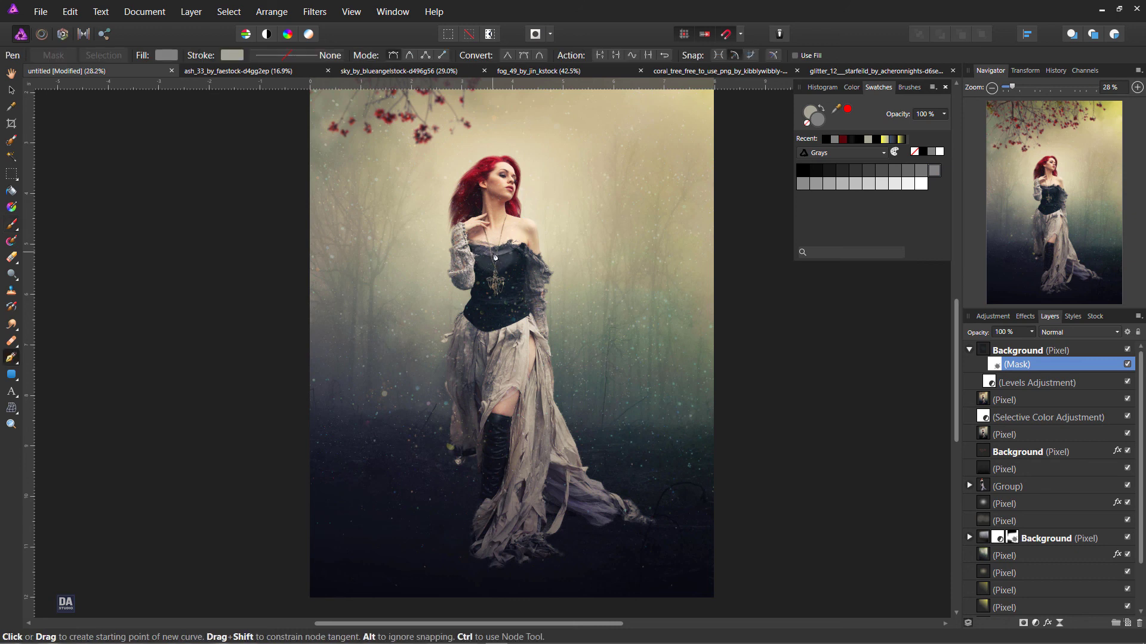
key(b)
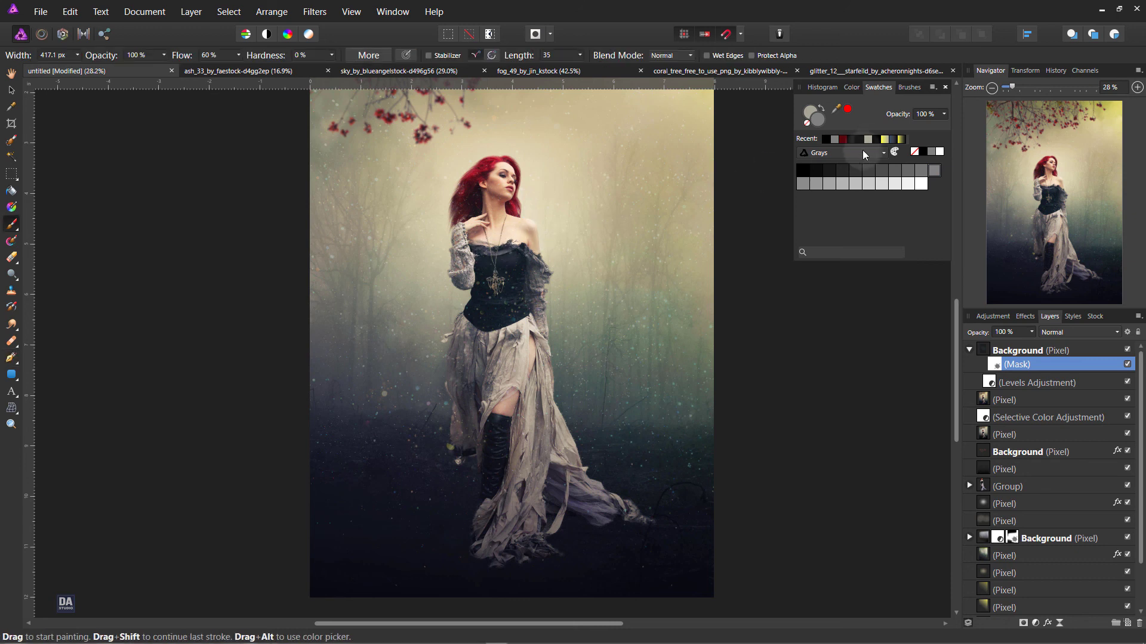
click(922, 151)
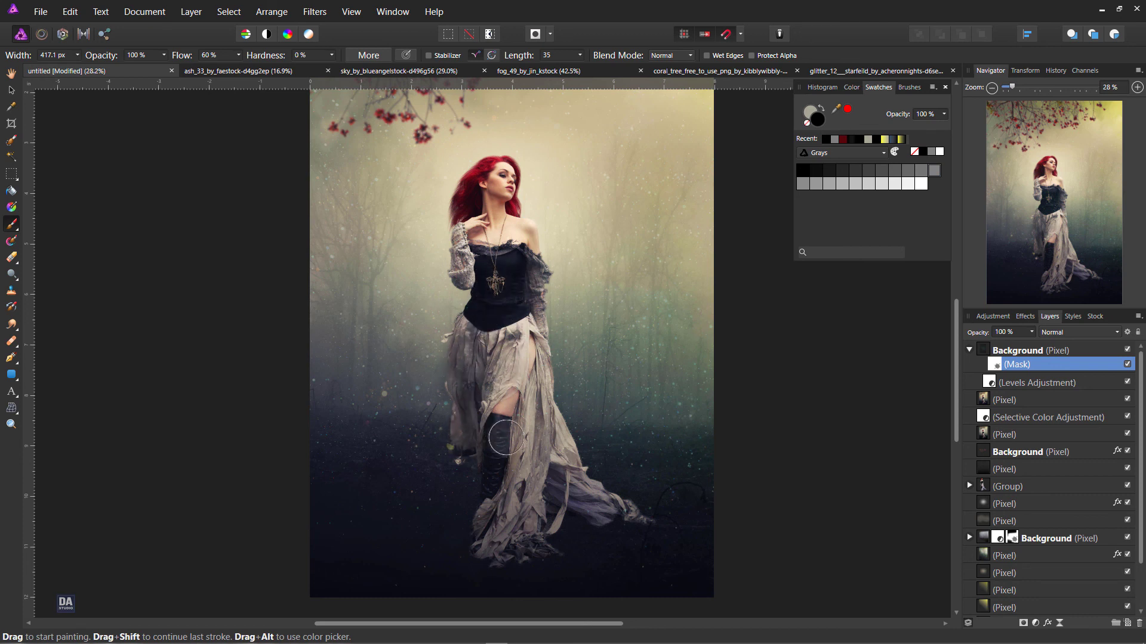
Step: Paint black on the mask to hide sparkles over the woman's knee and thigh
drag(500, 417, 535, 390)
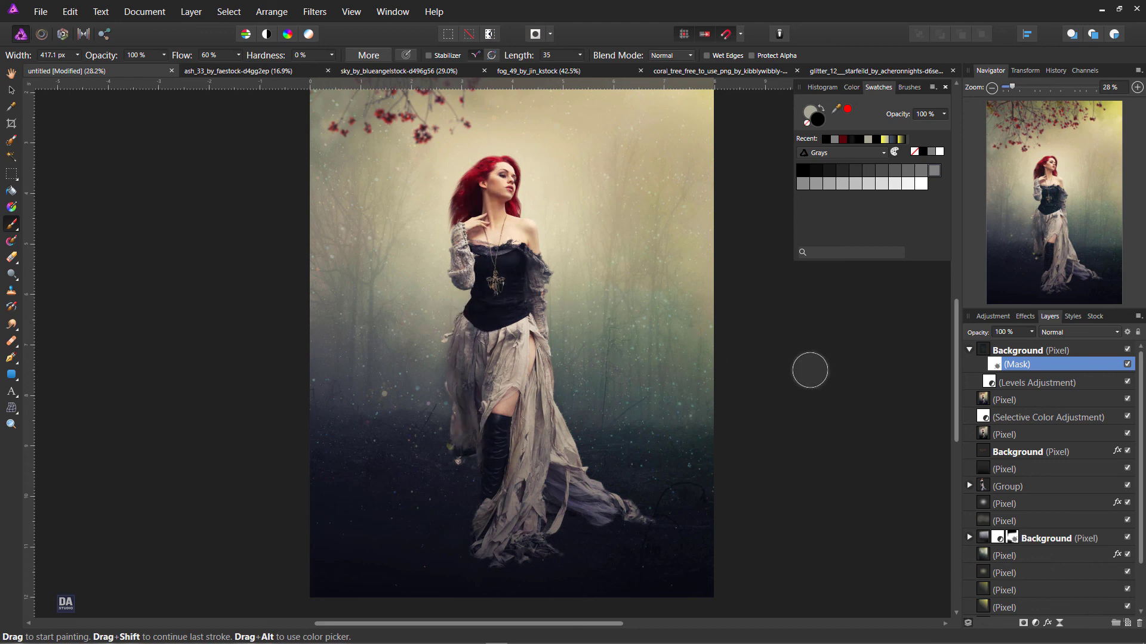
click(1127, 365)
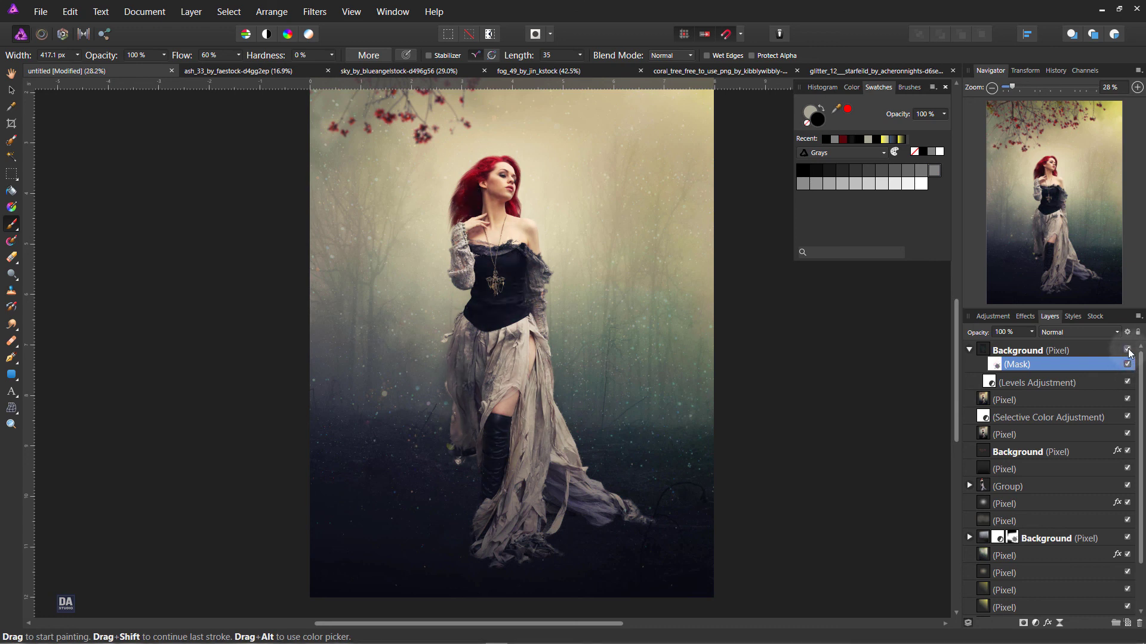
click(1081, 356)
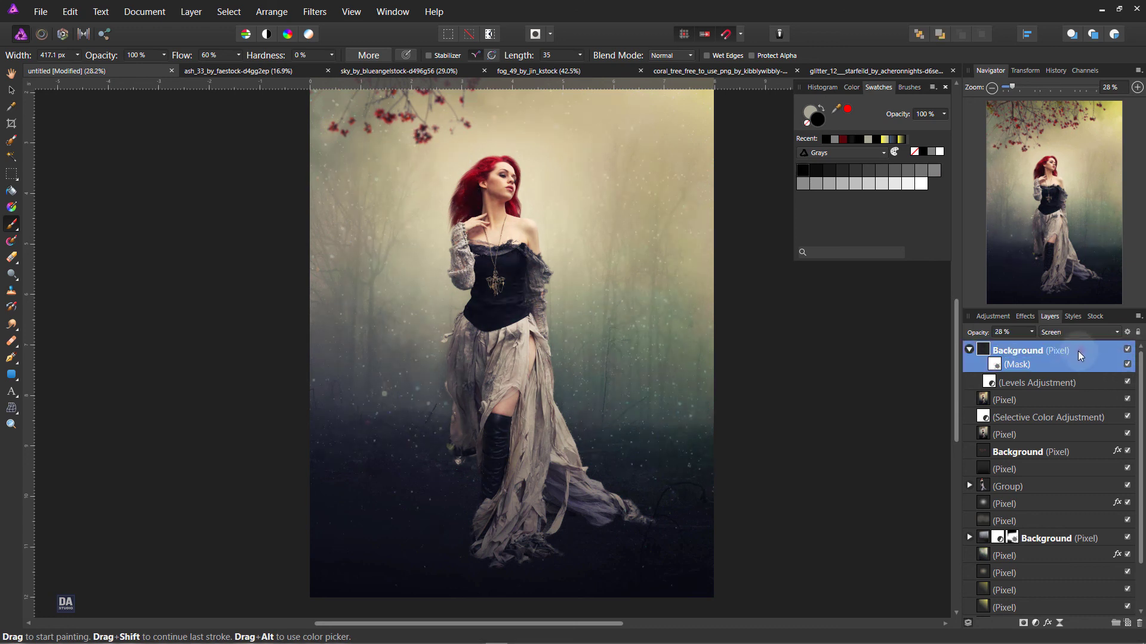
Step: Set the sparkle layer to 25% opacity and fit the whole composite in the window
click(1032, 333)
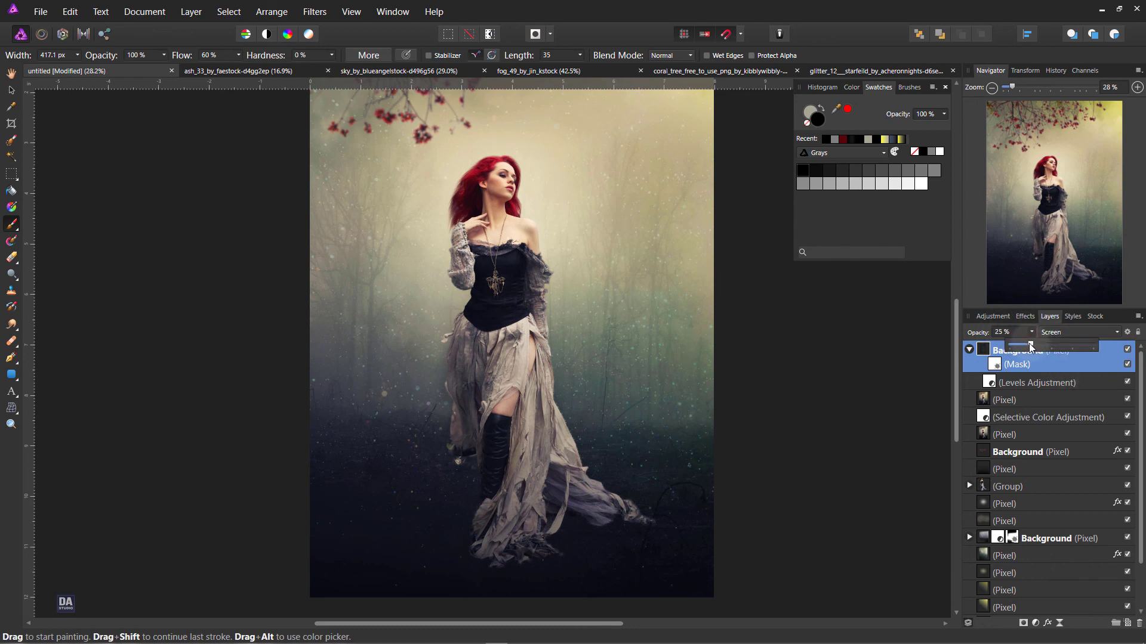
double_click(1037, 382)
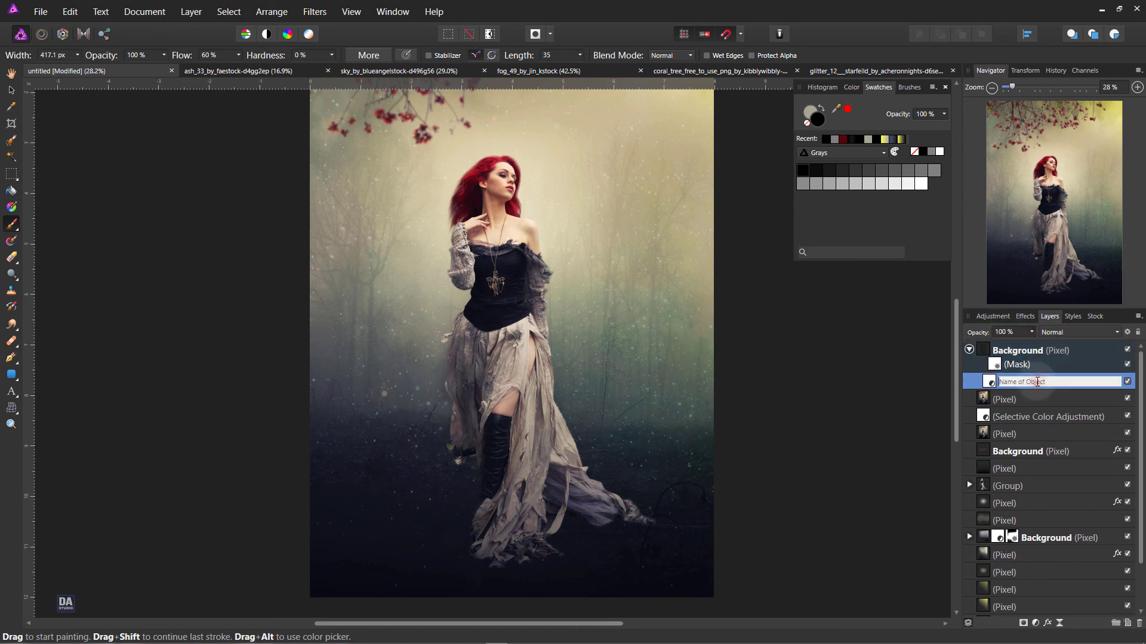
click(990, 385)
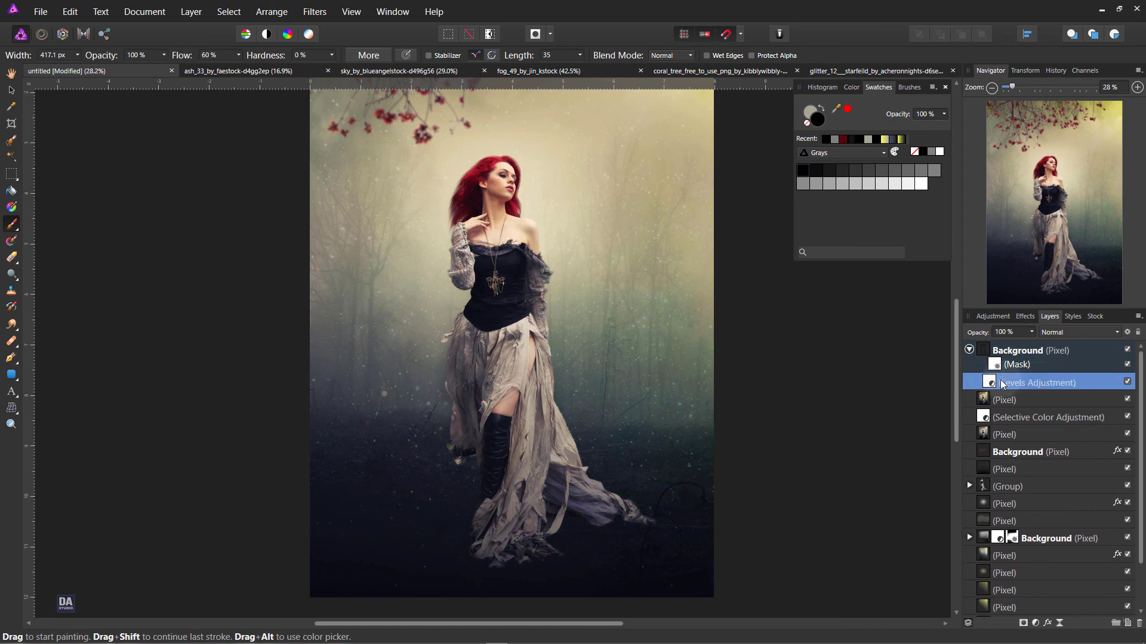
key(ctrl+0)
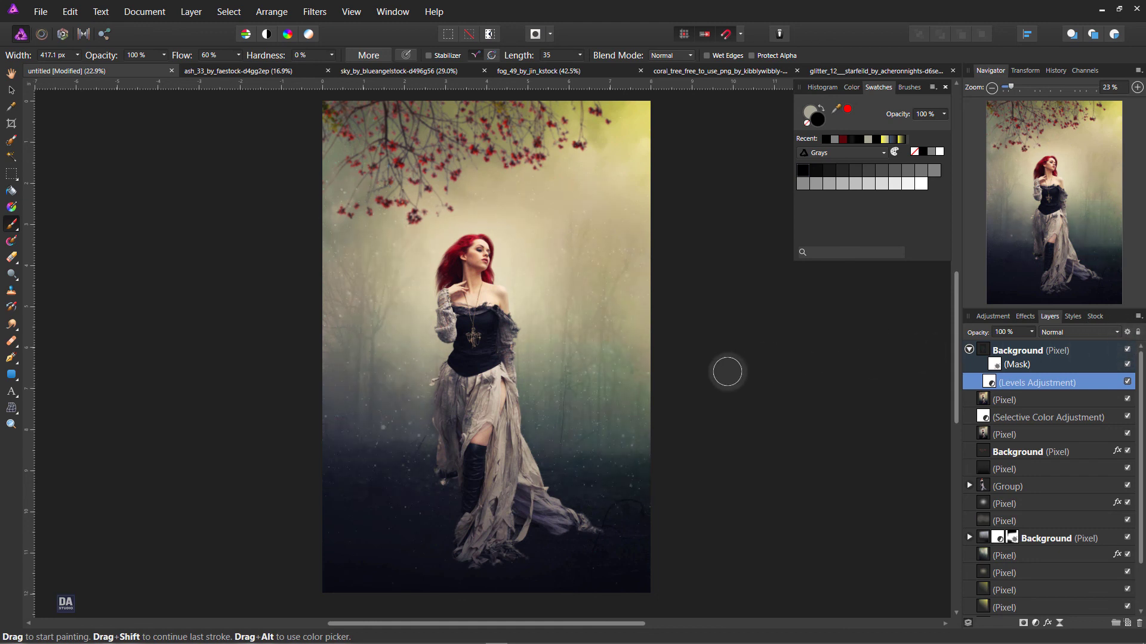
key(v)
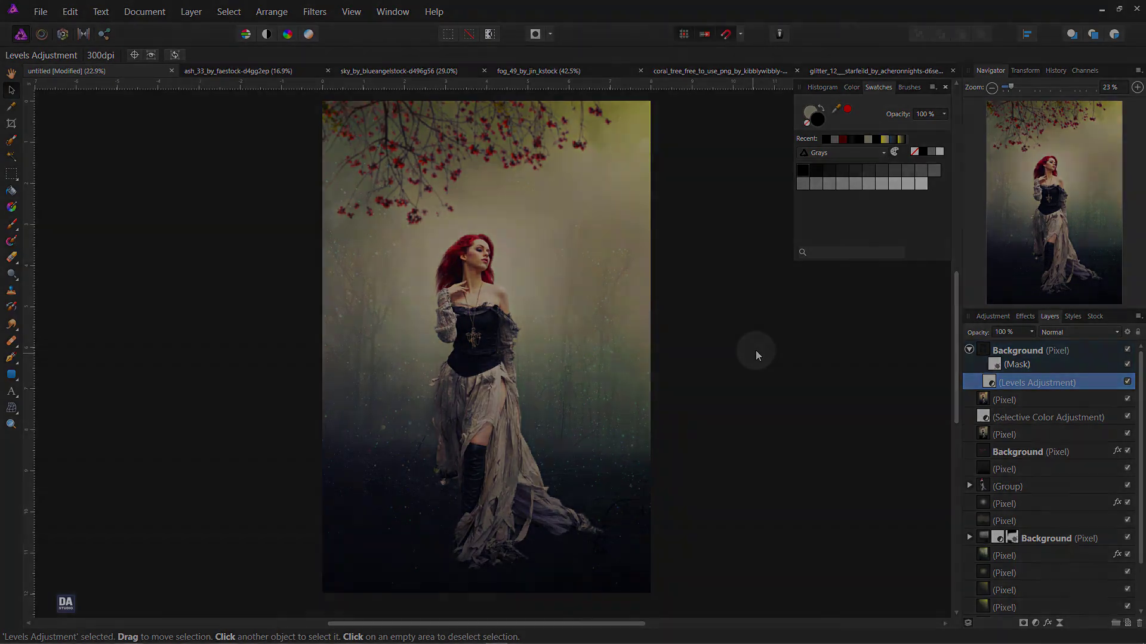